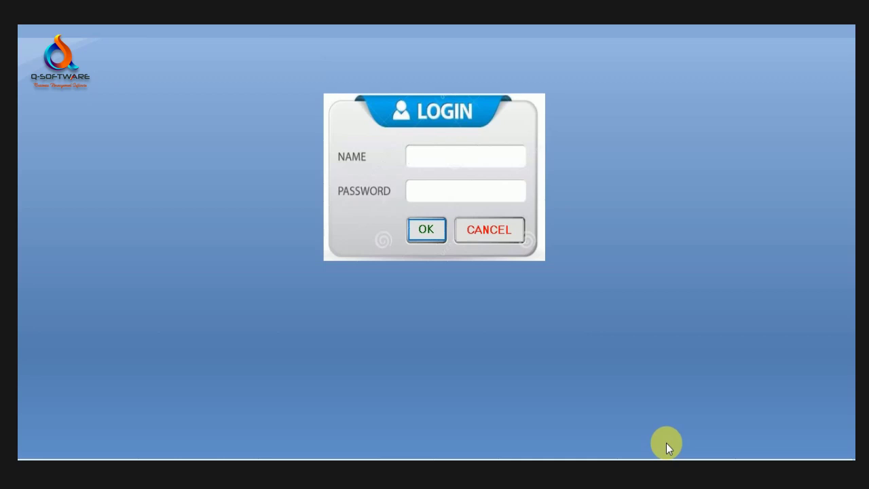
Step: Log in as admin with the account password
text(AD)
key(BackSpace)
key(BackSpace)
text(admin)
key(Tab)
text(*****)
click(418, 231)
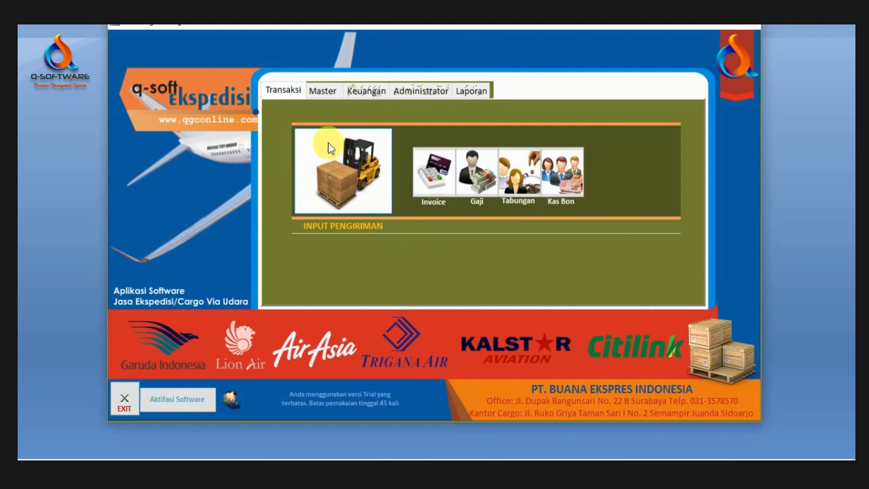
Step: Look through the Master, Keuangan, Administrator, Laporan and Transaksi tabs, ending on Master
click(324, 91)
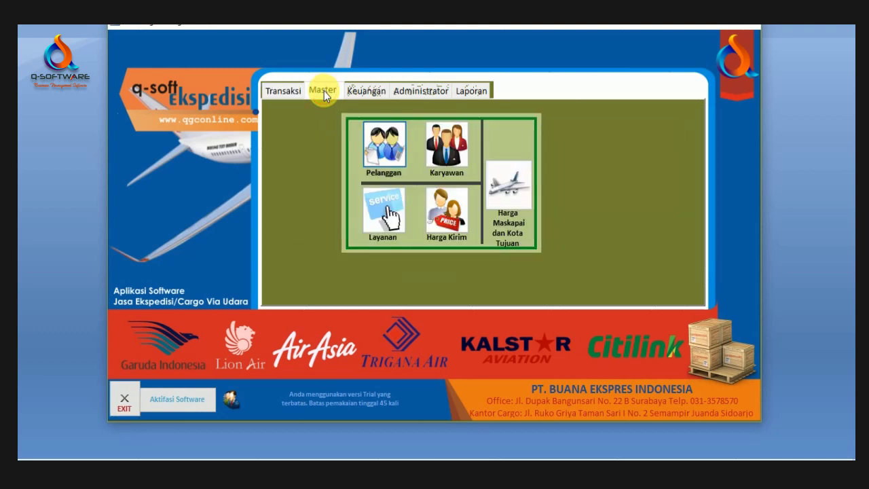
click(374, 93)
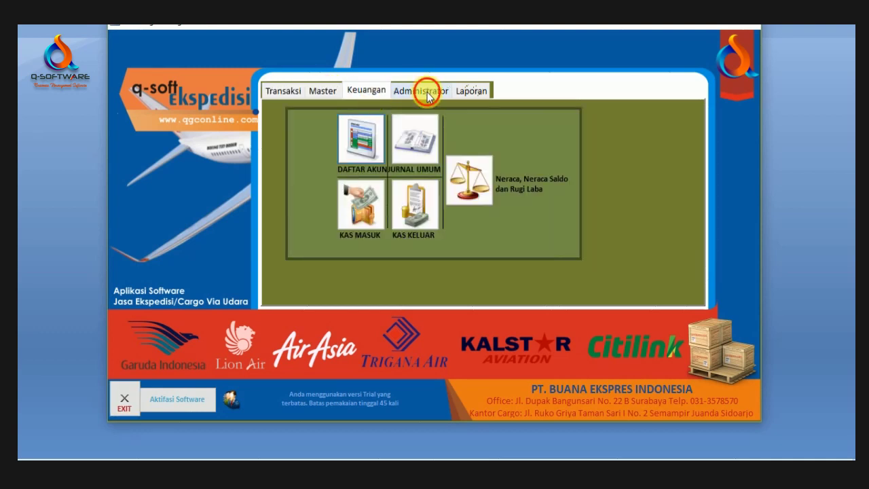
click(427, 93)
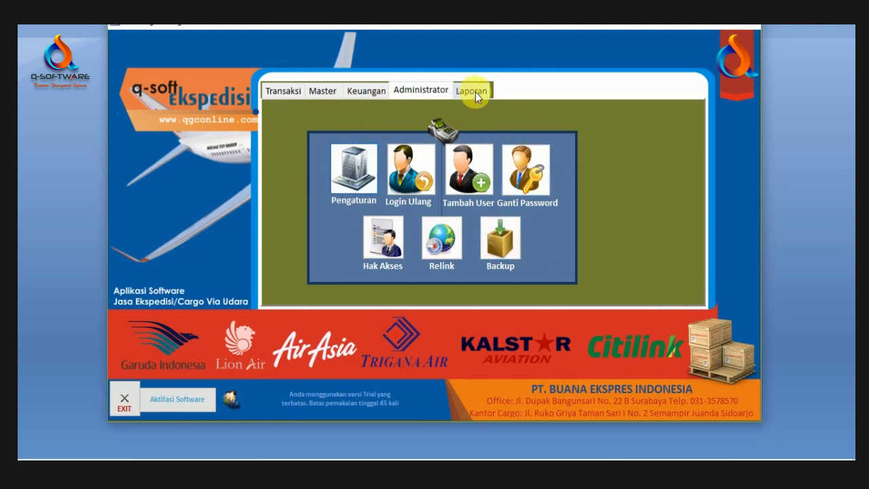
click(474, 91)
click(363, 96)
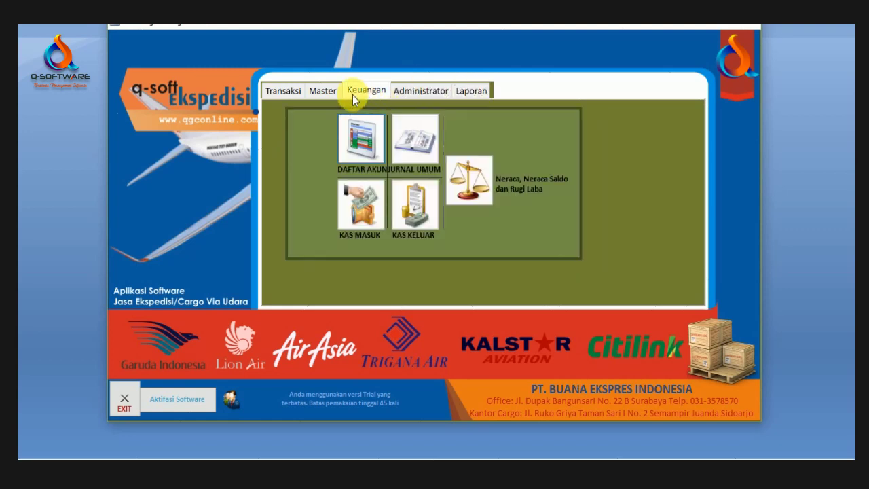
click(281, 91)
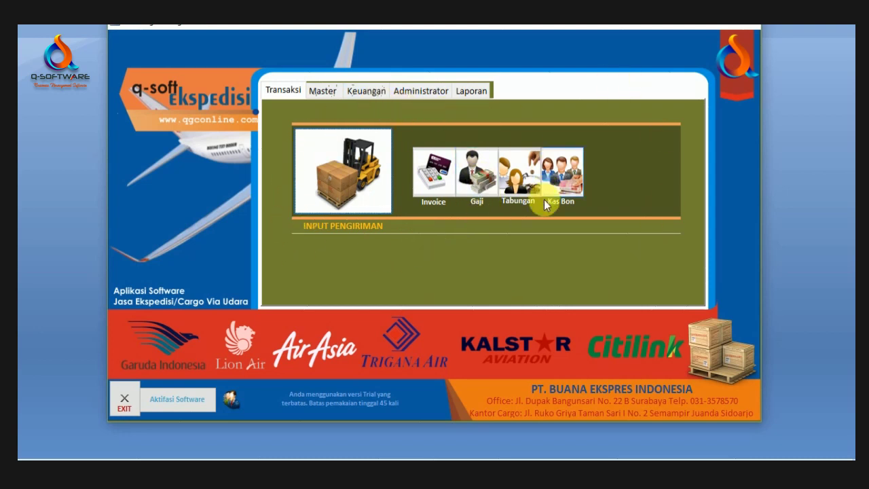
click(323, 91)
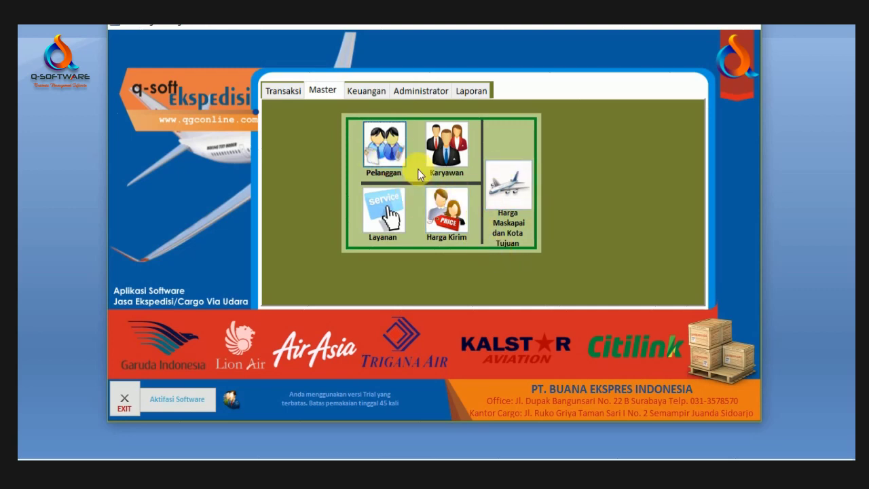
Step: Open the Pelanggan customer list and browse the existing customers
click(378, 152)
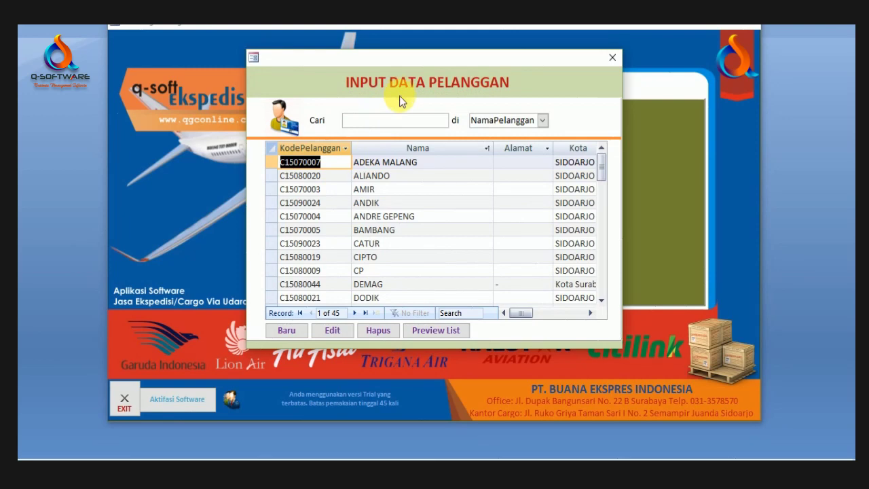
click(392, 177)
scroll(397, 184, down, 5)
scroll(398, 185, up, 5)
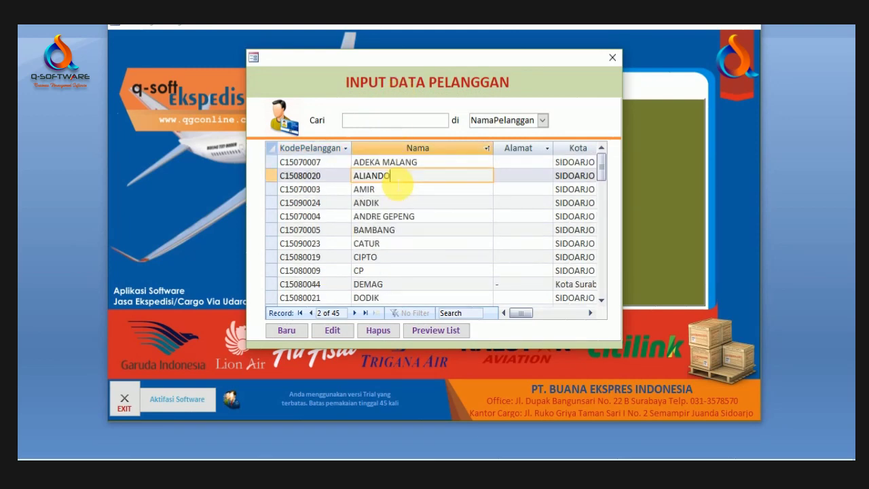
scroll(398, 182, down, 10)
scroll(394, 216, up, 10)
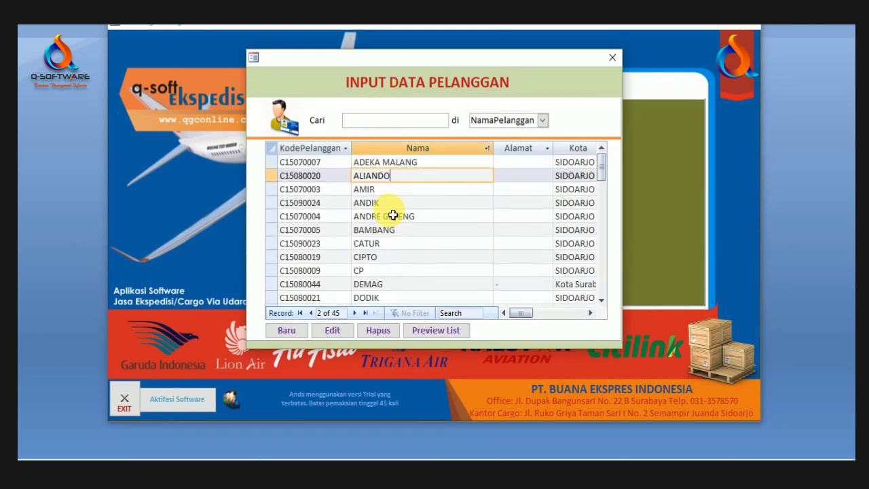
scroll(392, 215, down, 12)
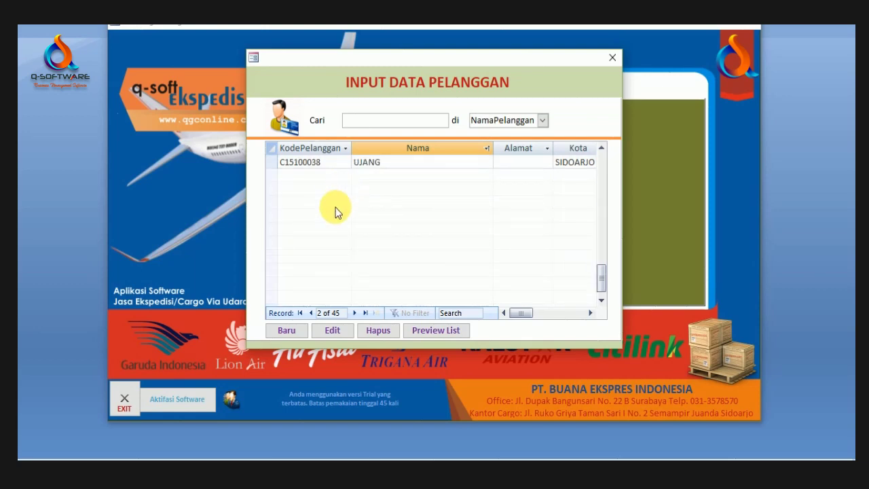
Step: Start a new customer record named TOKO MAKMUR
click(299, 330)
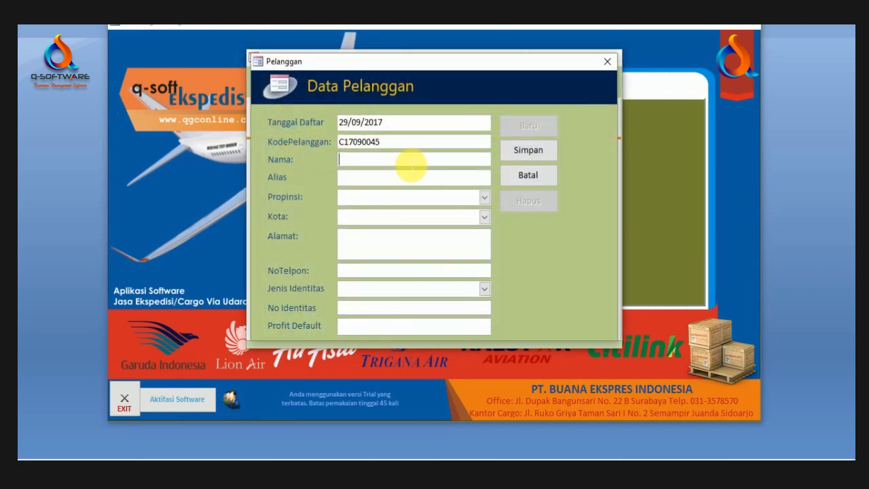
text(toko)
key(BackSpace)
key(BackSpace)
key(BackSpace)
key(BackSpace)
text(TOKO)
text(MAKMUR)
Step: Enter DISTRIBUTOR PAKAIAN as the alias, then overwrite it with the contact person's name
click(401, 179)
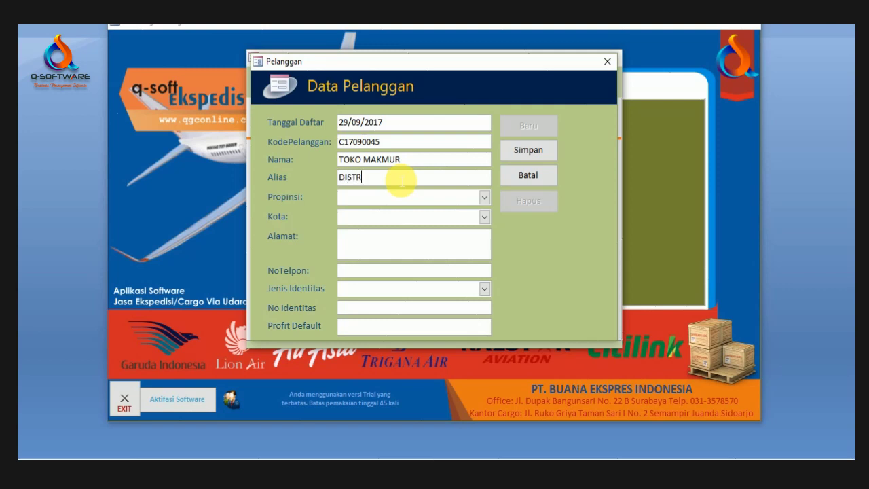
text(UTOR PAKAIAN)
drag(450, 179, 321, 180)
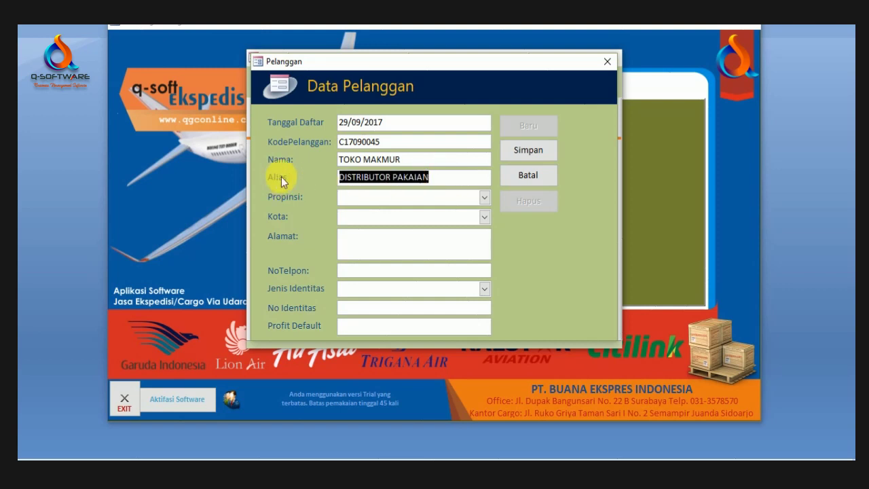
click(450, 178)
drag(464, 178, 307, 180)
click(378, 159)
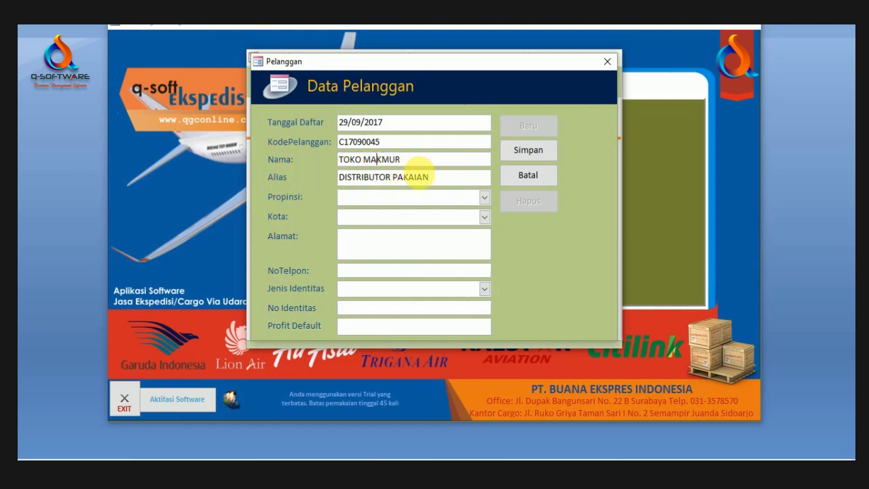
drag(458, 178, 332, 179)
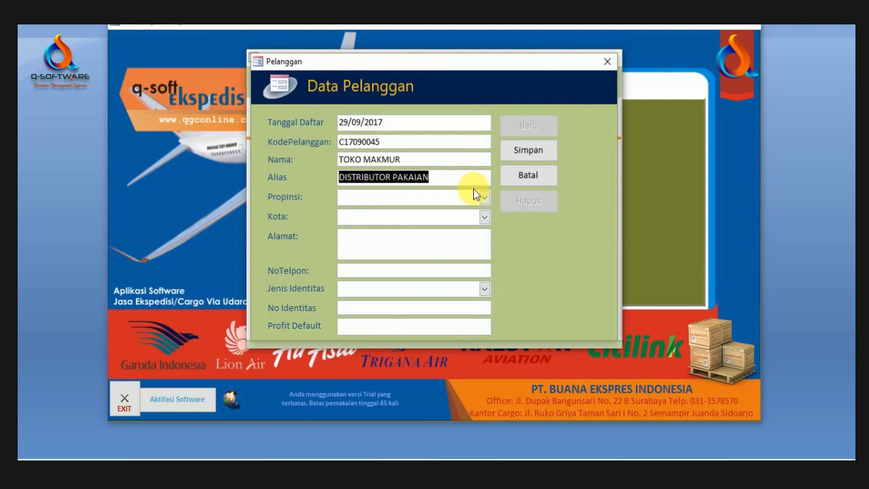
text(BAPO)
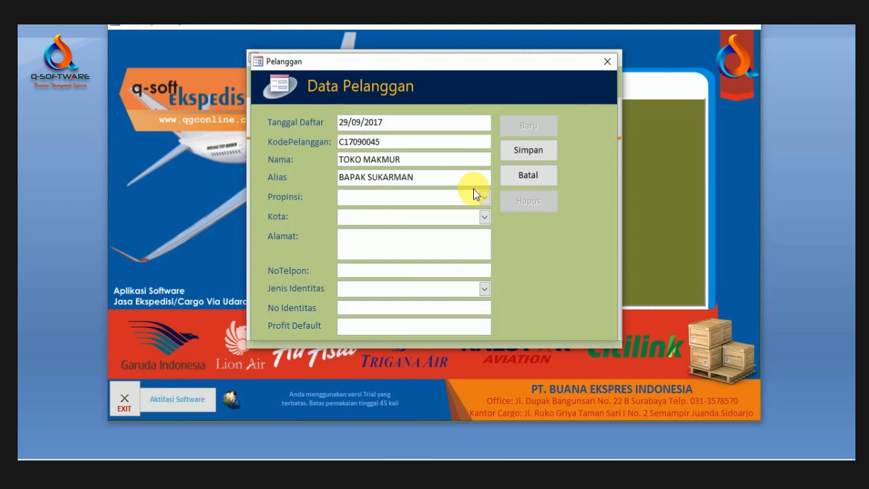
Step: Set the customer's province to Jawa Timur and city to Kota Surabaya
click(486, 198)
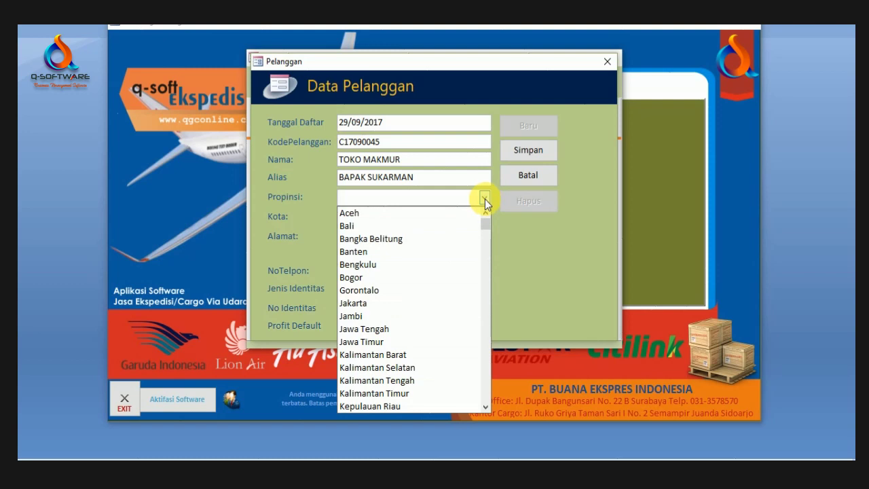
scroll(425, 339, down, 1)
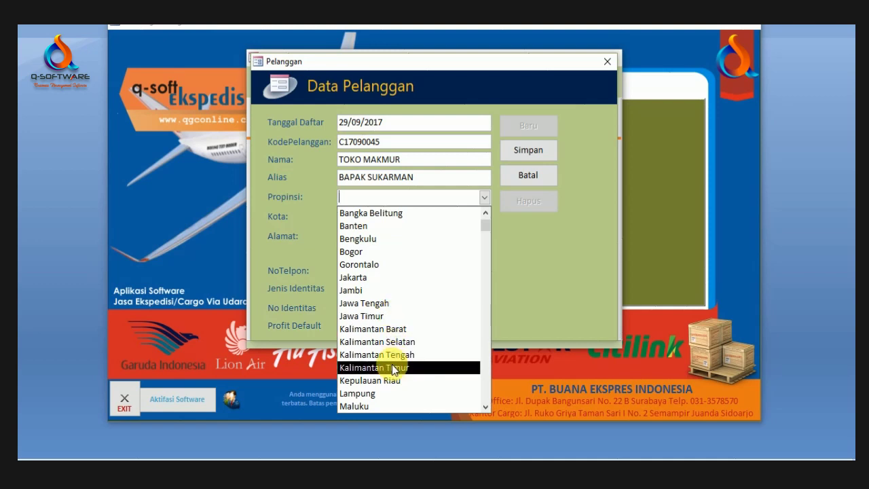
click(393, 316)
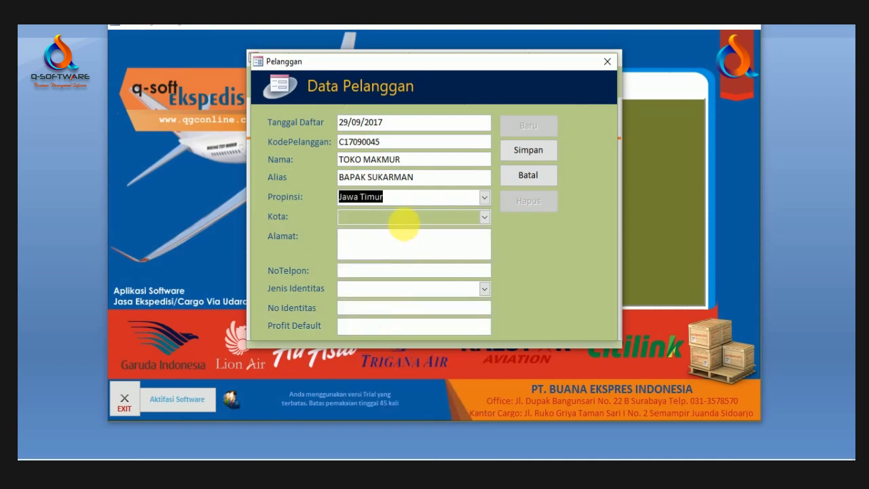
click(485, 217)
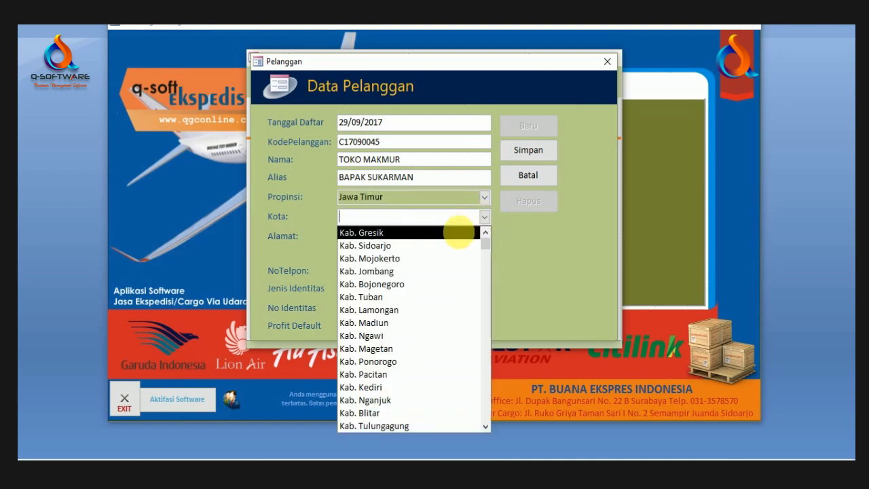
text(S)
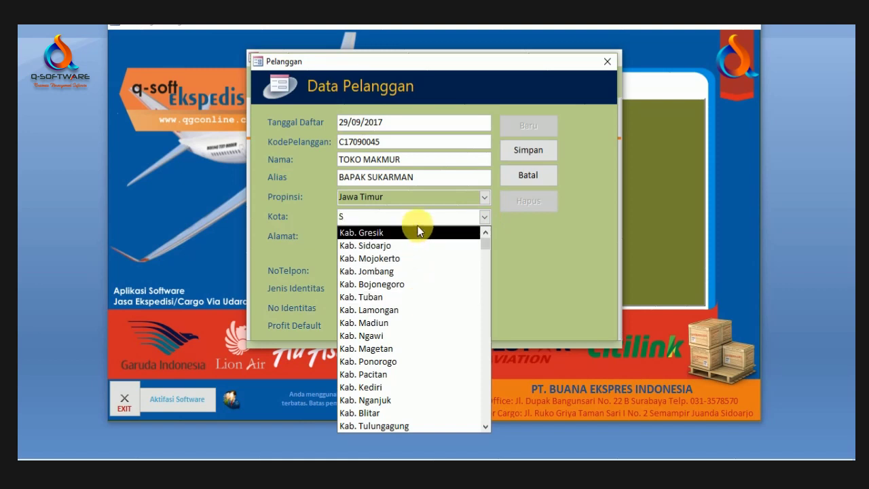
key(BackSpace)
text(Kab. Gresik)
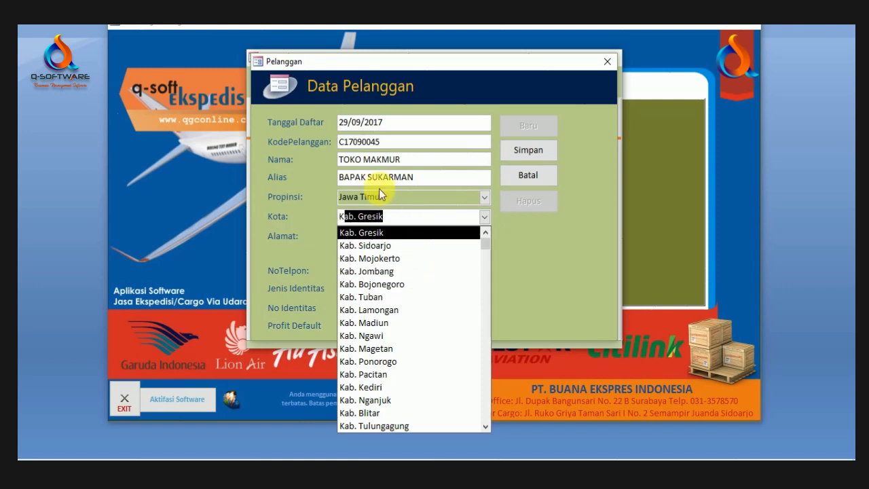
scroll(412, 226, down, 2)
scroll(406, 236, down, 4)
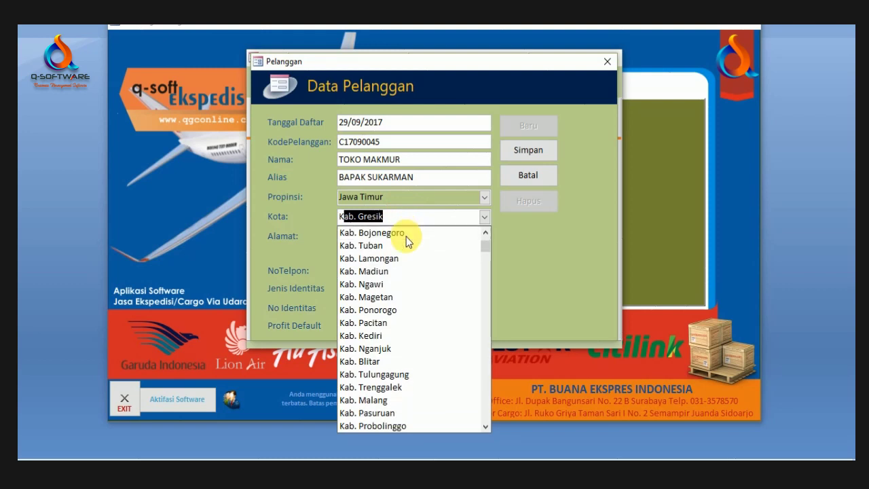
scroll(401, 303, down, 4)
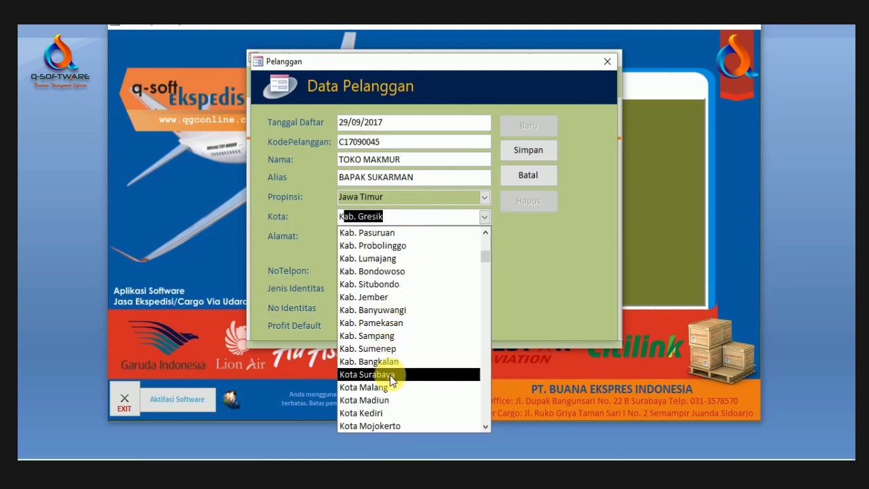
click(390, 374)
Step: Fill in the street address and phone number, leaving the identity type blank
click(394, 238)
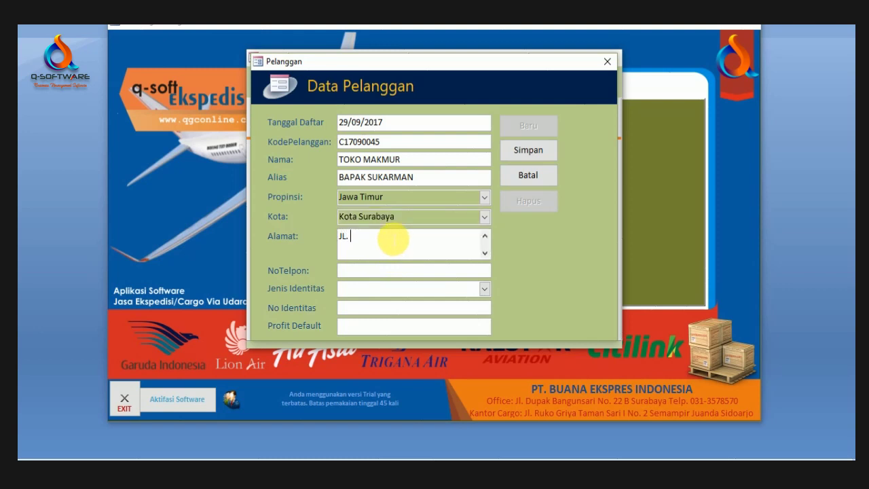
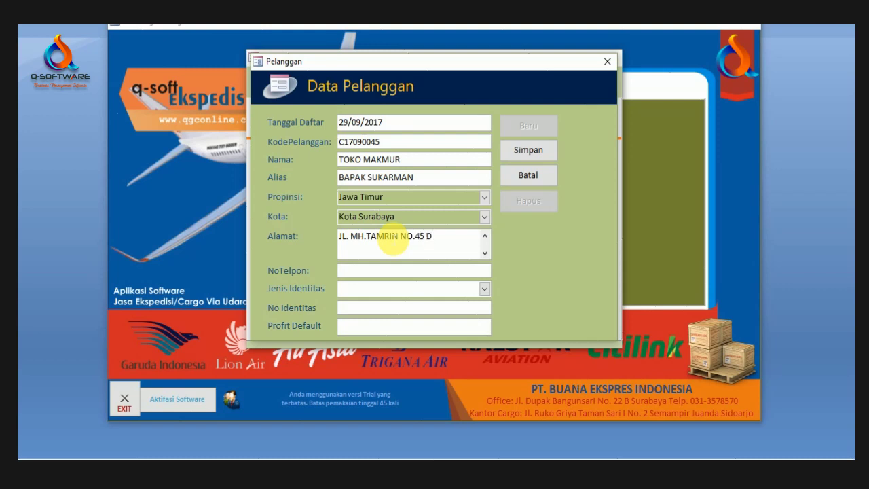
click(418, 274)
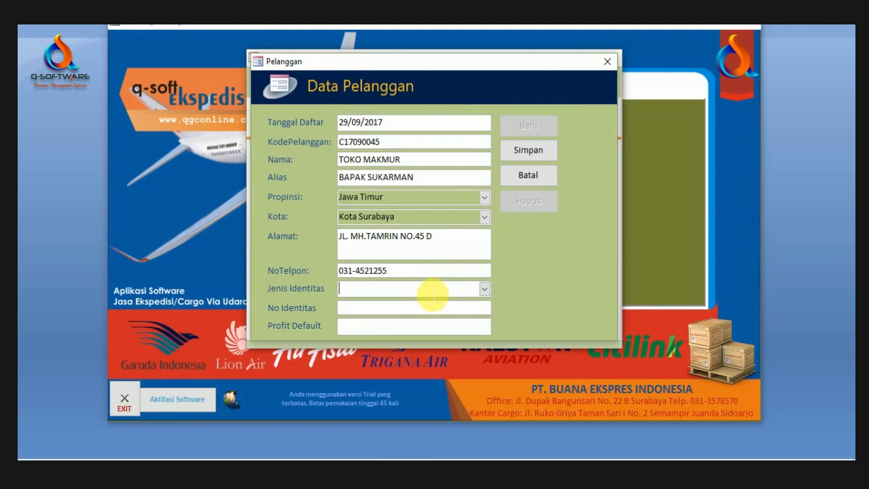
click(485, 287)
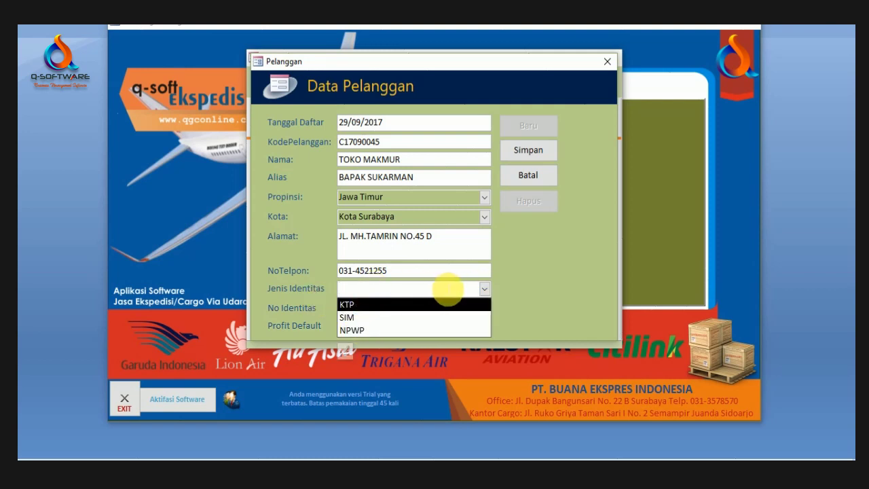
click(533, 285)
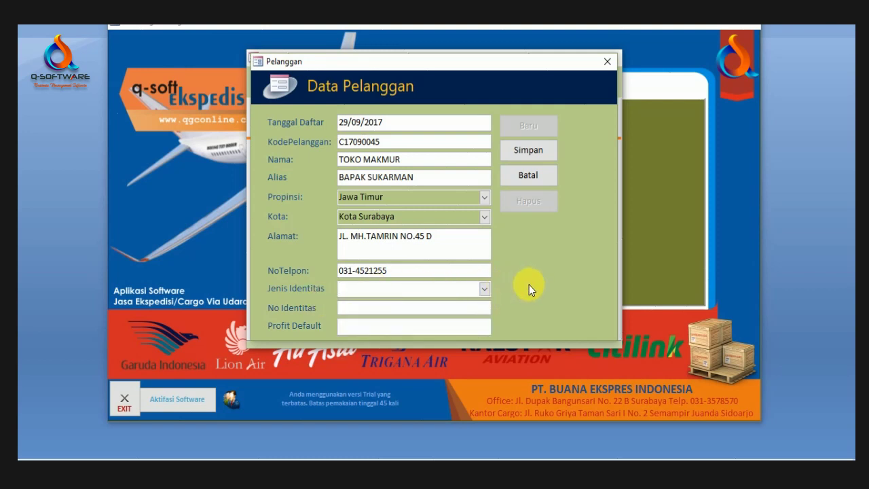
Step: Save the TOKO MAKMUR record, review its customer card preview, and close the entry form
click(532, 153)
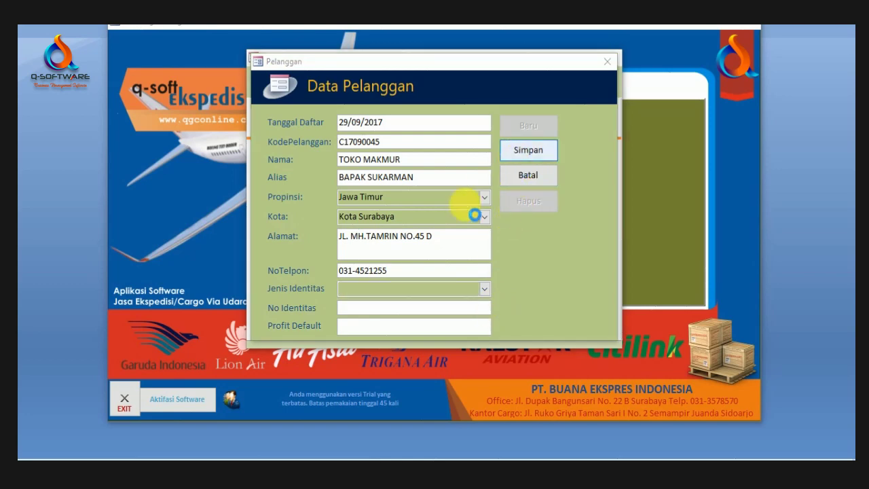
drag(131, 96, 300, 127)
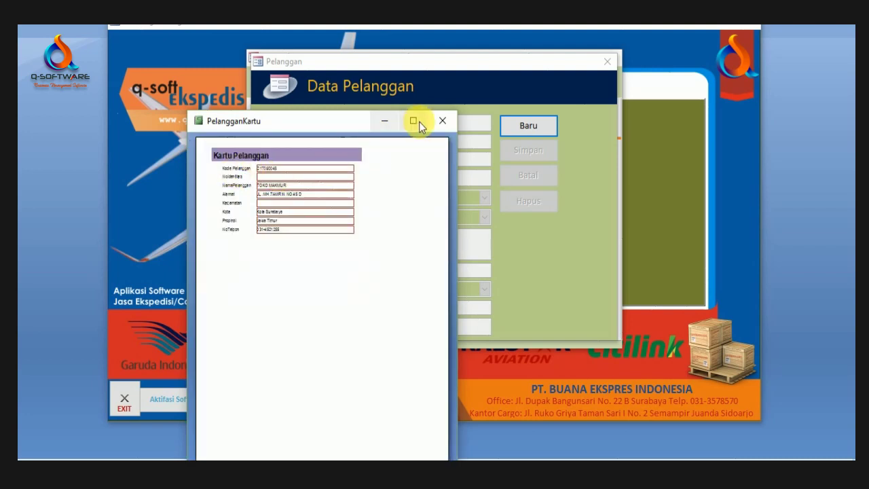
drag(267, 120, 296, 126)
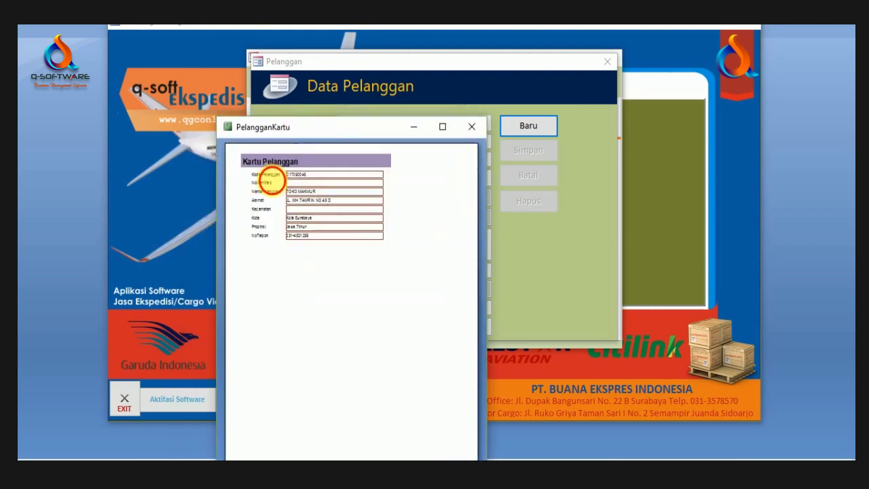
click(252, 175)
click(399, 182)
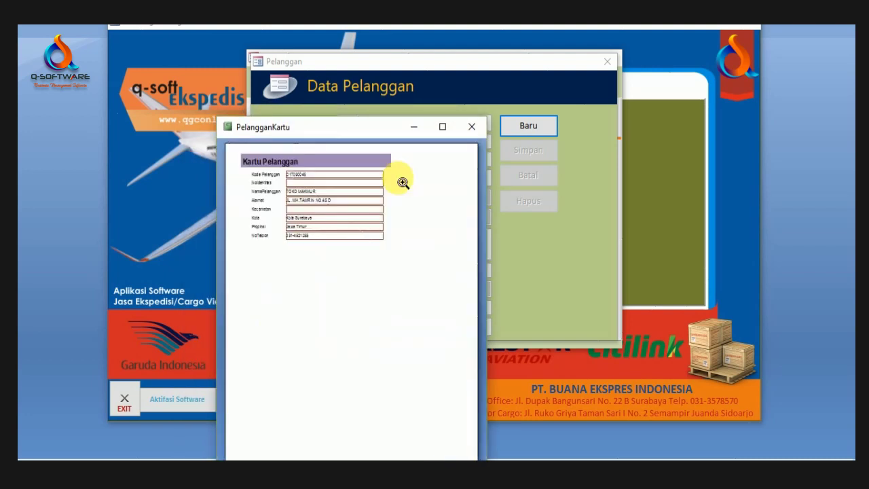
click(472, 127)
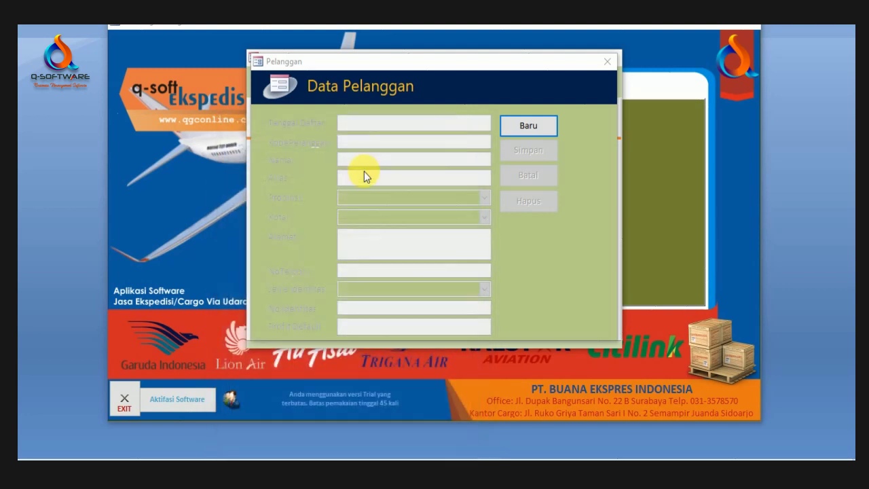
drag(479, 64, 481, 82)
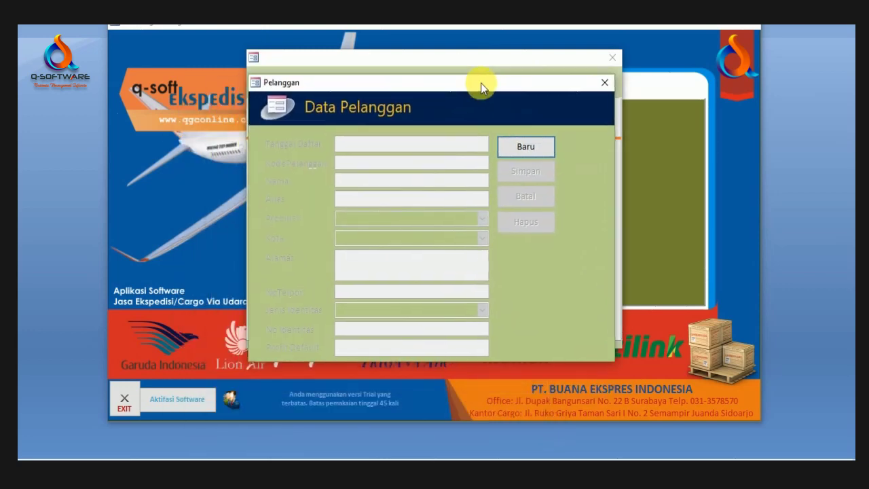
click(607, 78)
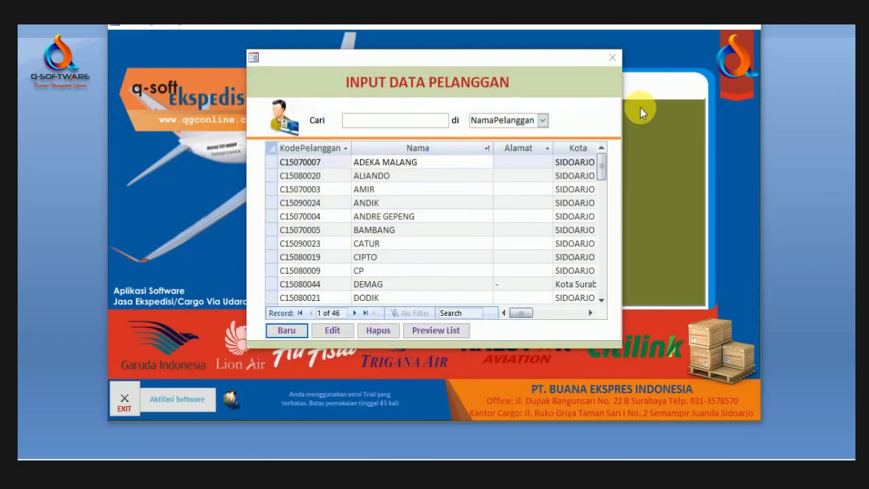
Step: Preview the customer list report and zoom in to check TOKO MAKMUR as entry 46
click(433, 330)
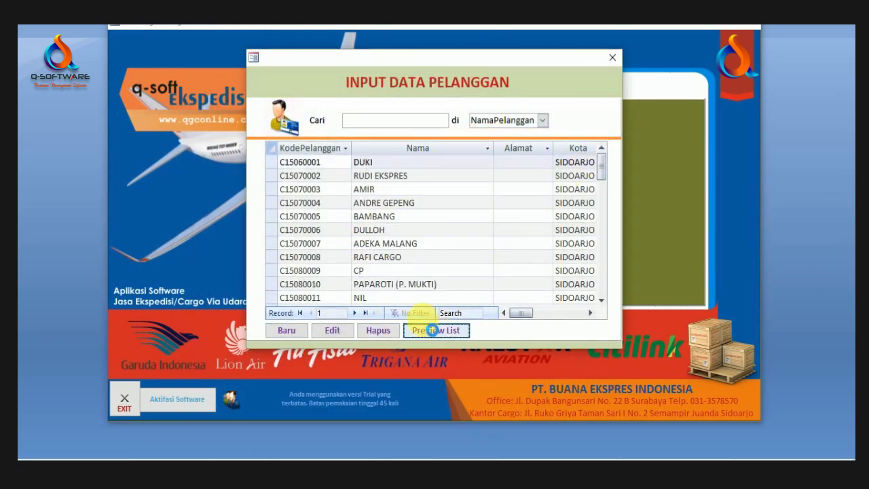
click(271, 130)
click(359, 120)
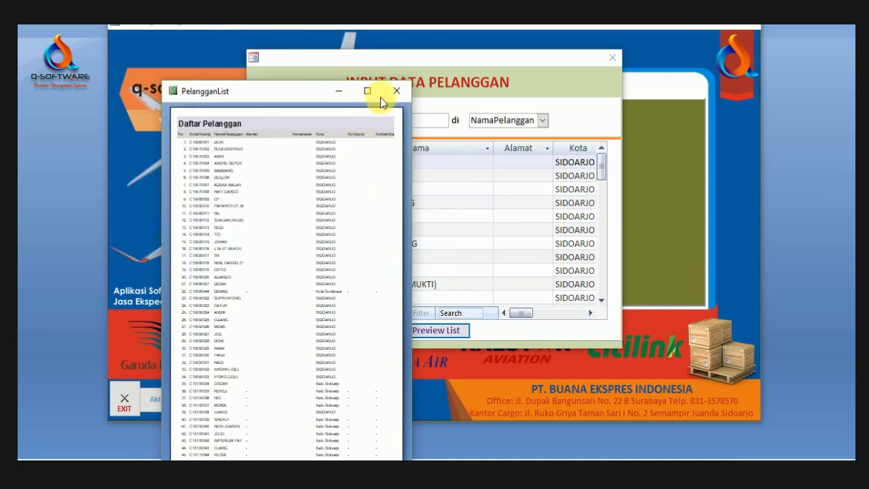
click(367, 90)
click(346, 91)
click(344, 88)
click(385, 65)
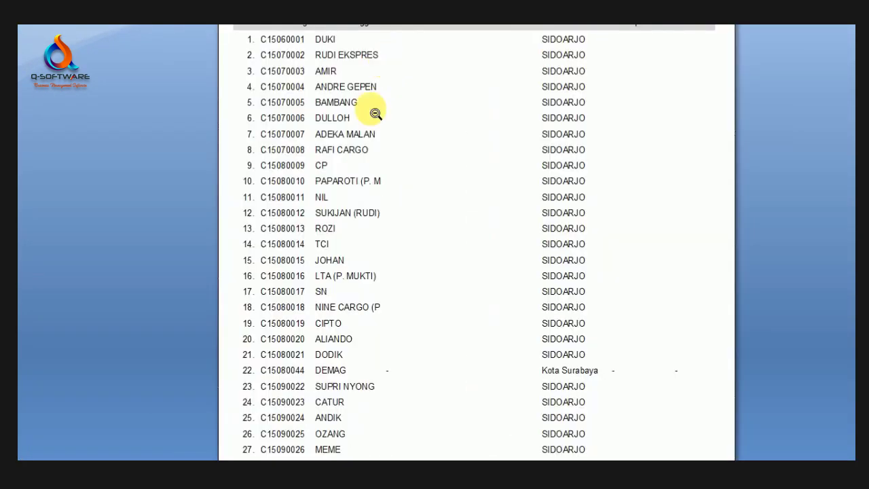
scroll(374, 112, up, 3)
scroll(345, 121, down, 3)
click(369, 142)
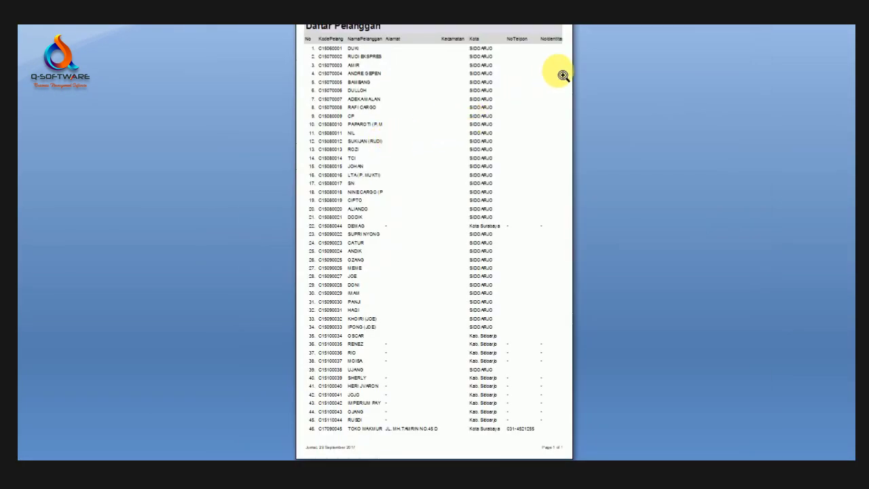
click(560, 74)
click(218, 178)
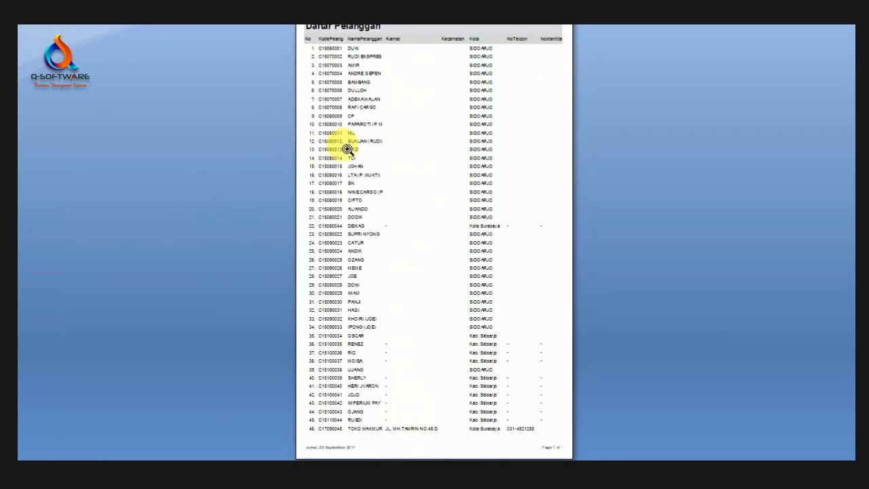
Step: Close the customer list report and the INPUT DATA PELANGGAN form
right_click(347, 145)
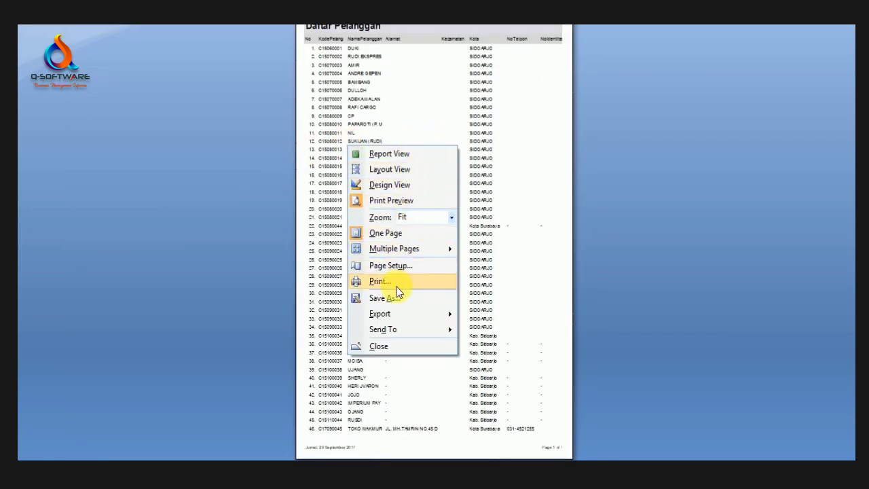
click(501, 229)
click(515, 179)
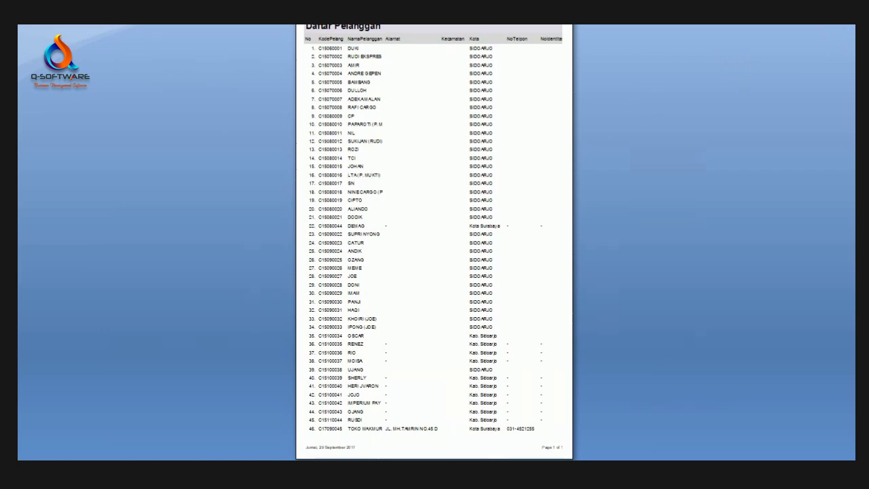
click(586, 53)
click(615, 57)
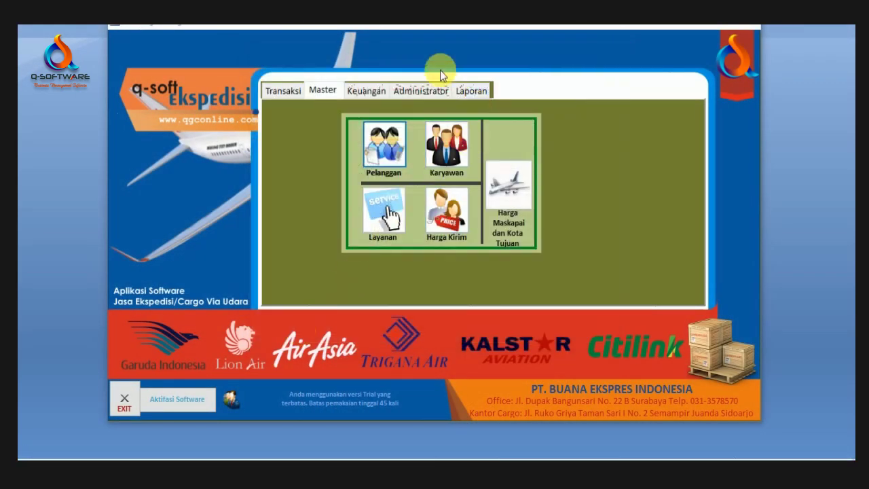
click(447, 144)
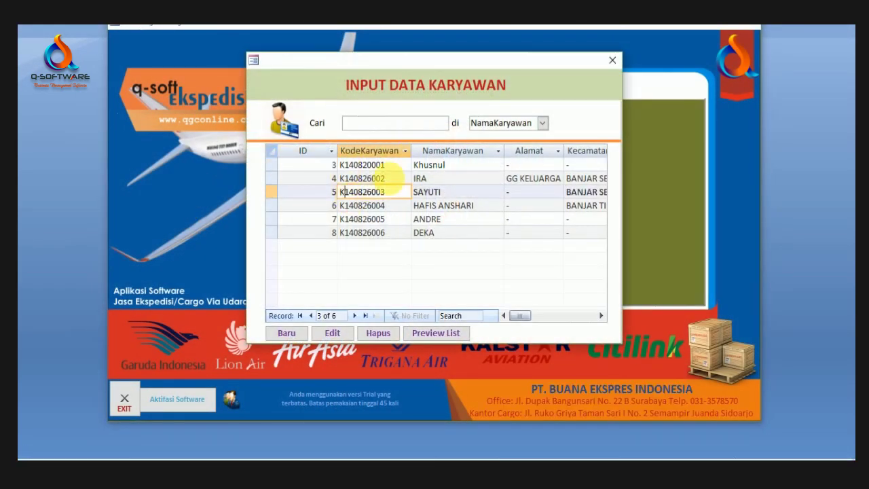
click(373, 178)
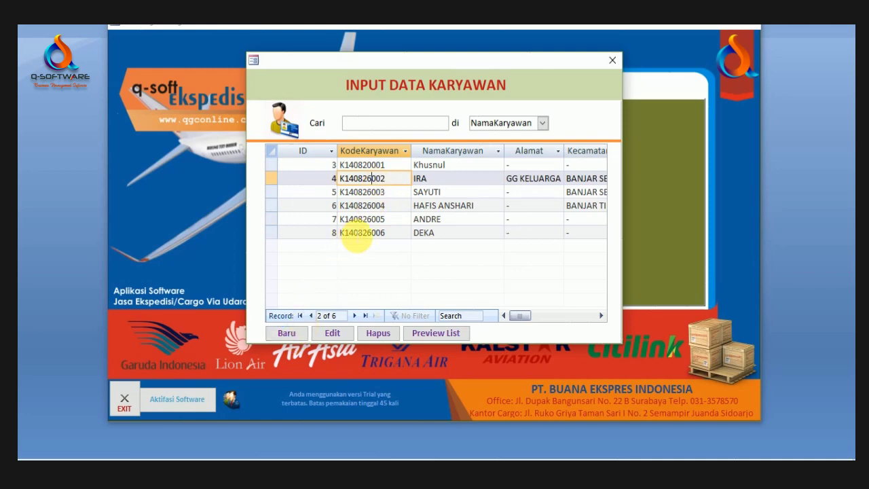
click(355, 232)
click(298, 337)
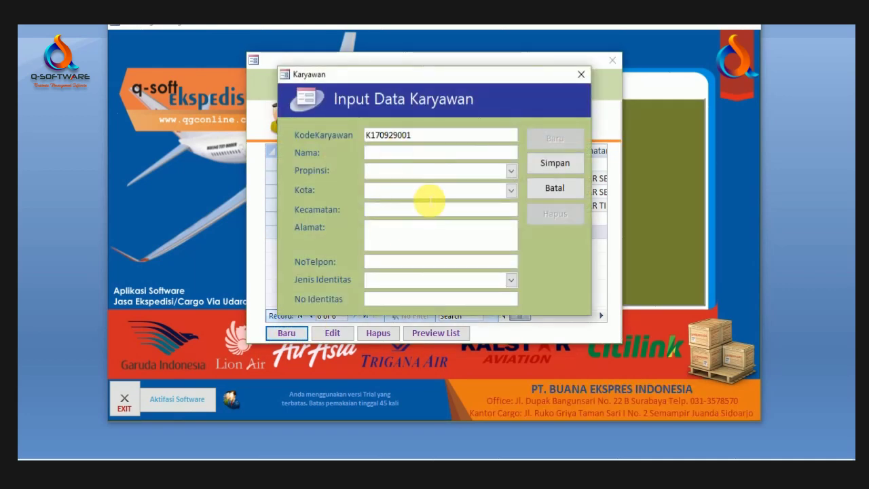
click(581, 74)
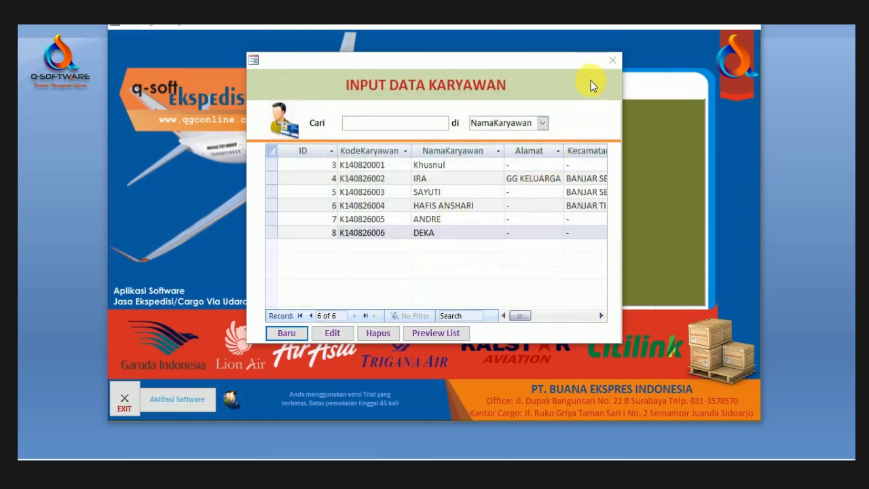
click(614, 61)
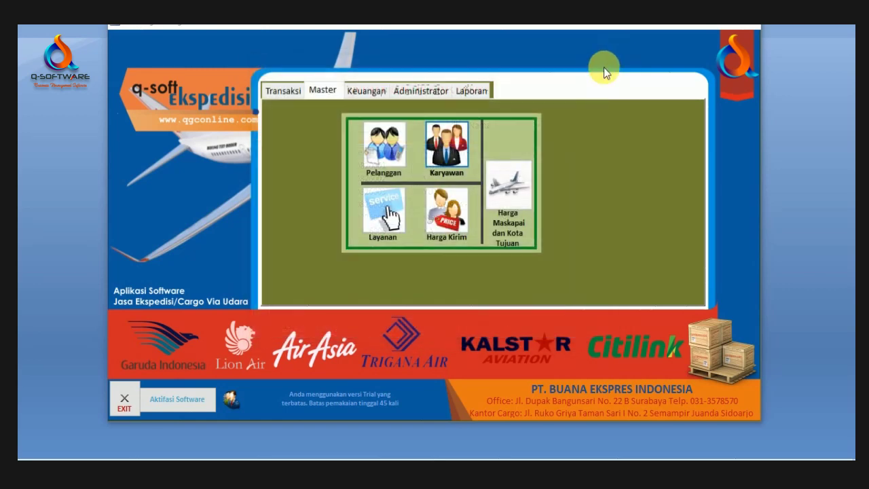
Step: Add a new service type ONE DAY with unit Kg
click(392, 216)
click(402, 161)
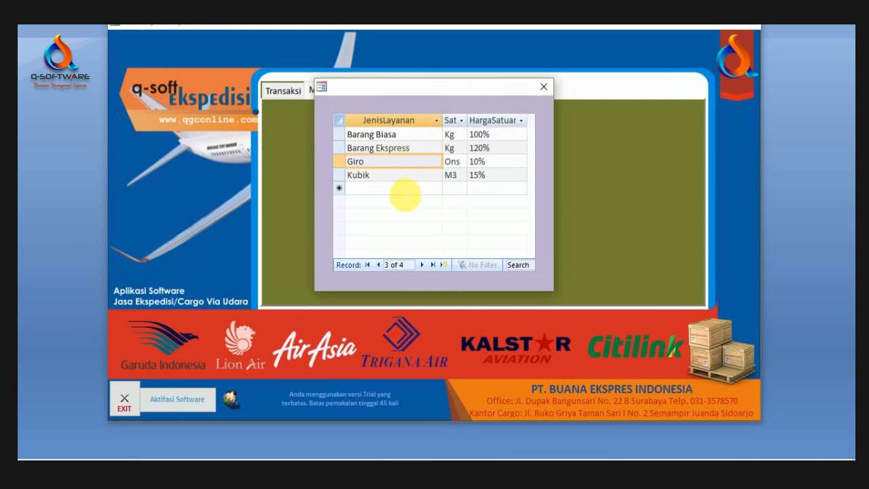
click(408, 174)
click(390, 188)
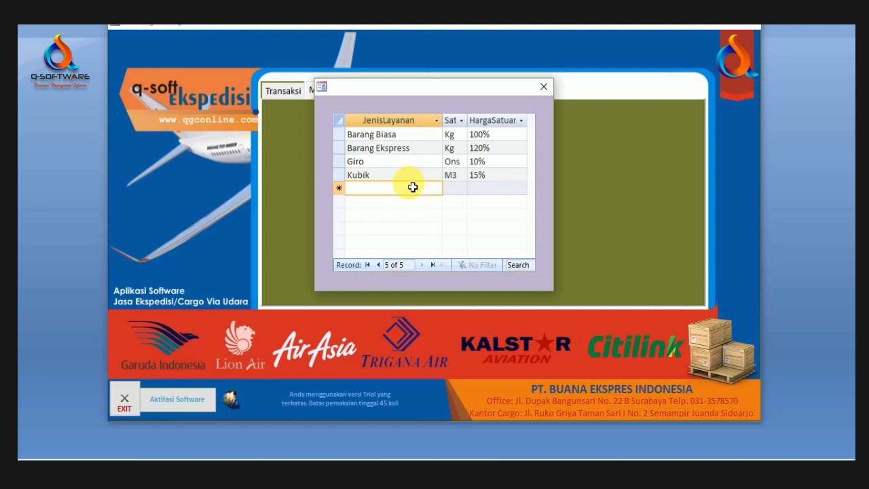
text(ONE DAY)
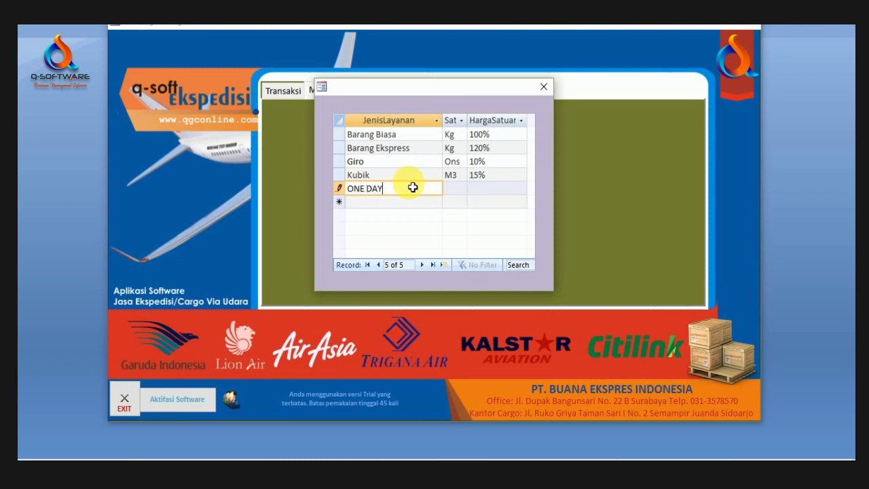
click(454, 189)
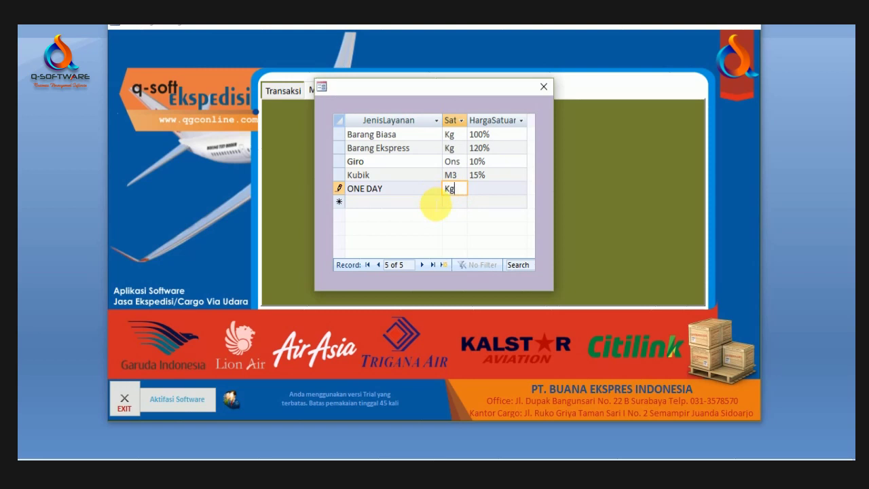
key(Tab)
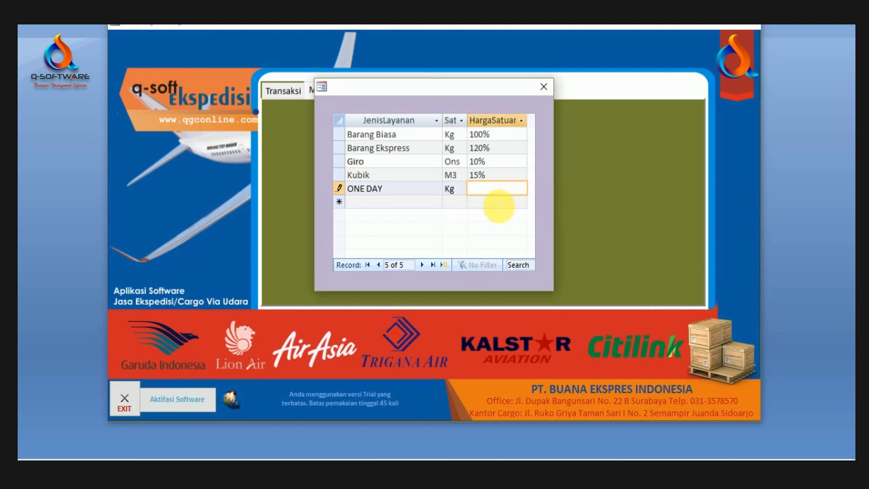
Step: Compare unit prices with Giro and Kubik, leave ONE DAY's price blank, and close the list
click(496, 191)
click(493, 163)
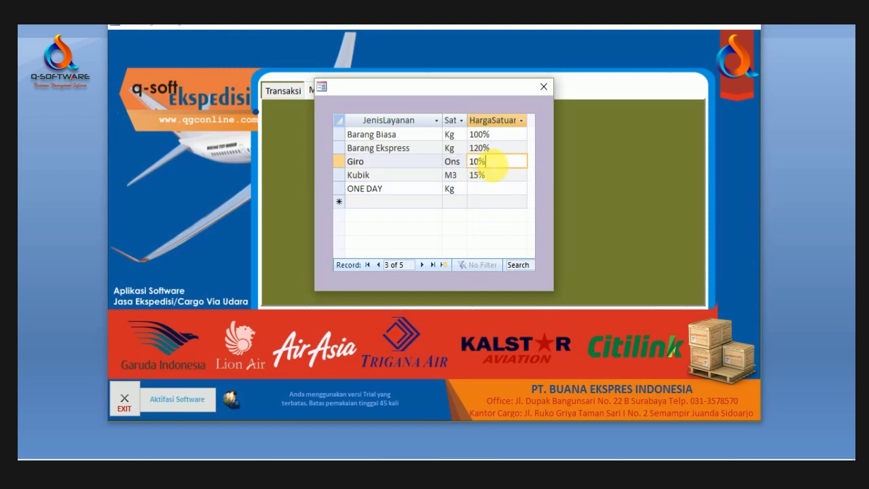
click(494, 190)
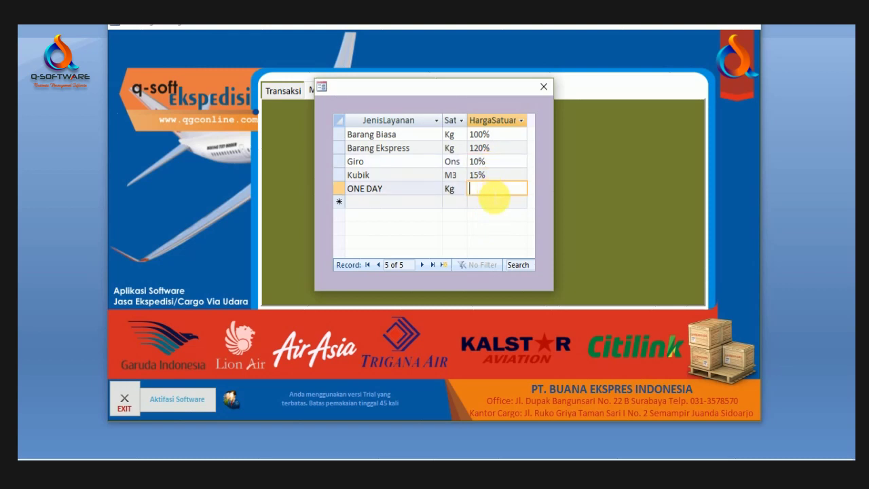
click(496, 175)
click(502, 192)
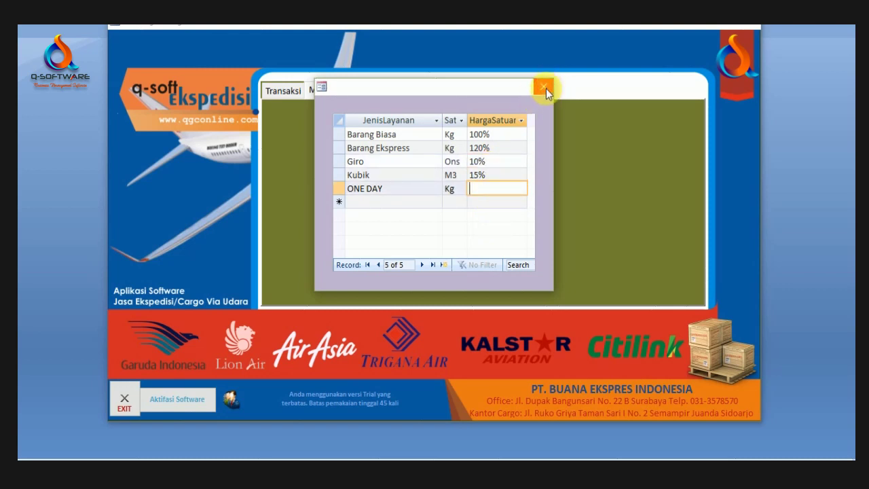
click(545, 87)
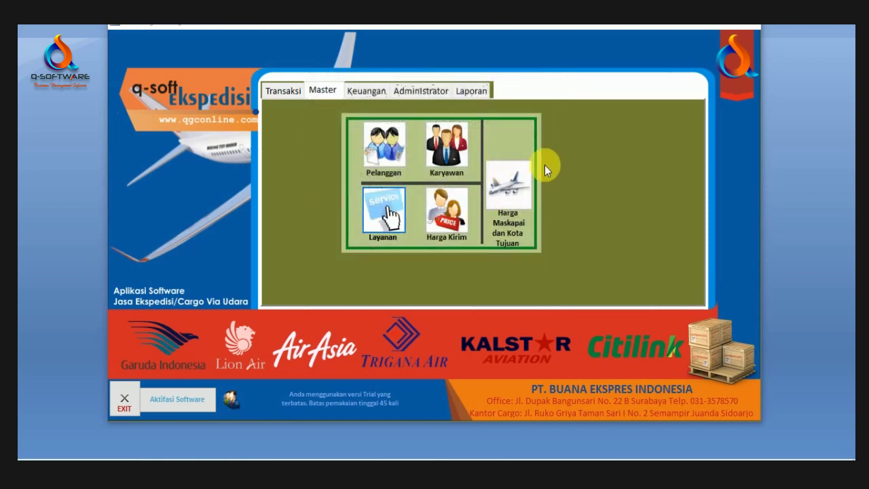
click(447, 209)
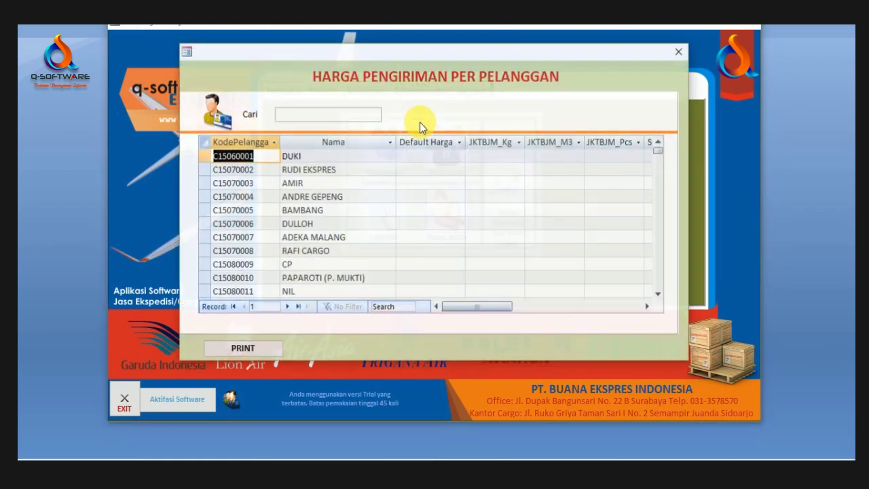
click(394, 198)
click(352, 183)
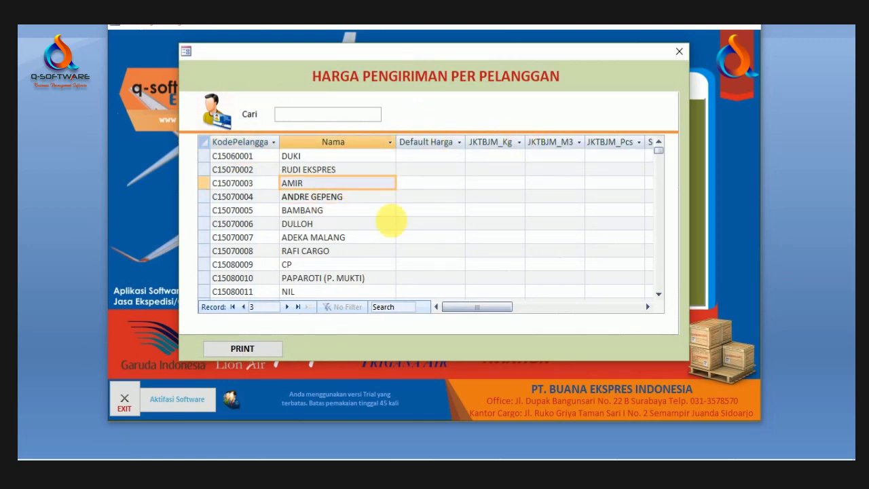
scroll(380, 224, down, 5)
scroll(350, 239, down, 7)
scroll(553, 184, up, 12)
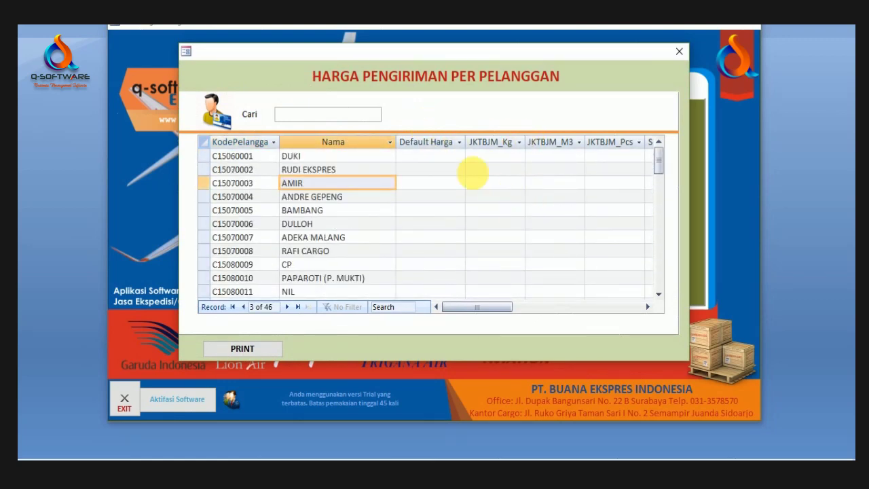
drag(496, 54, 566, 83)
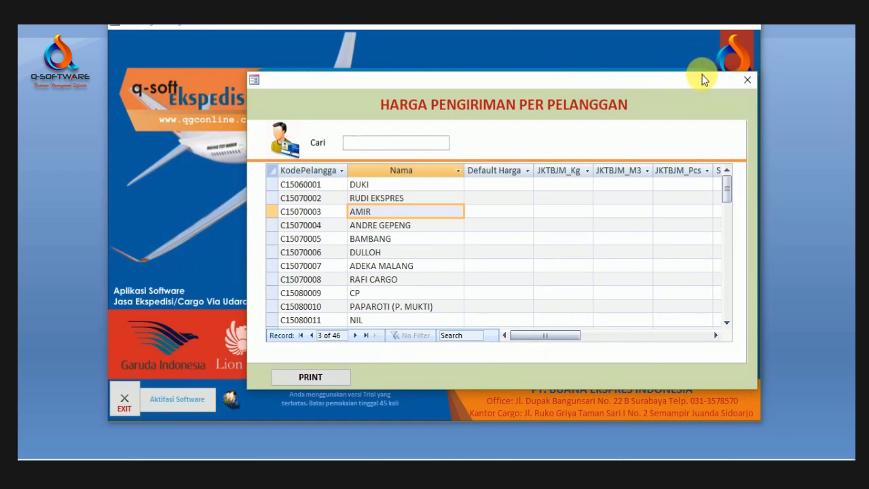
click(745, 82)
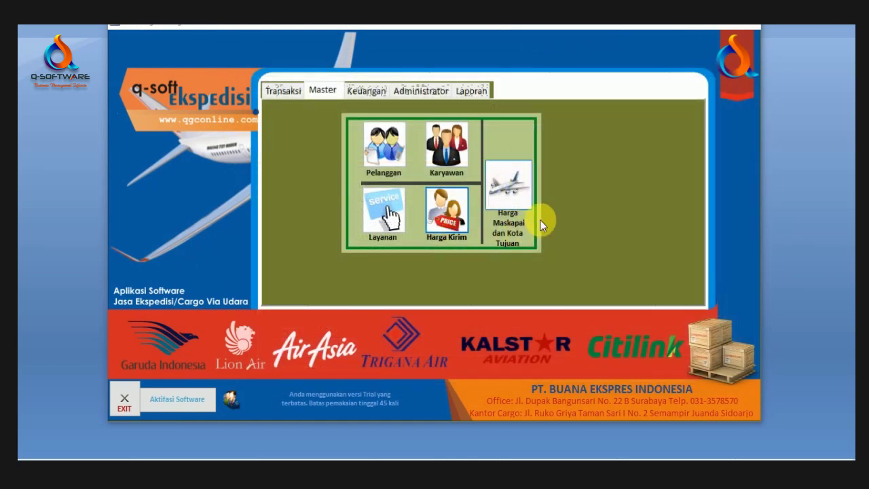
Step: Open the airline fares form and look up destination BDJ BANJARMASIN
click(510, 185)
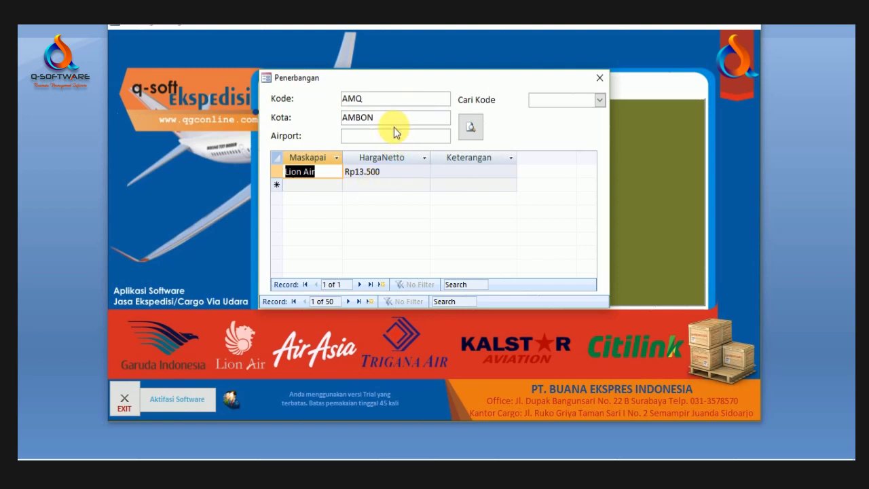
click(399, 99)
drag(471, 77, 517, 117)
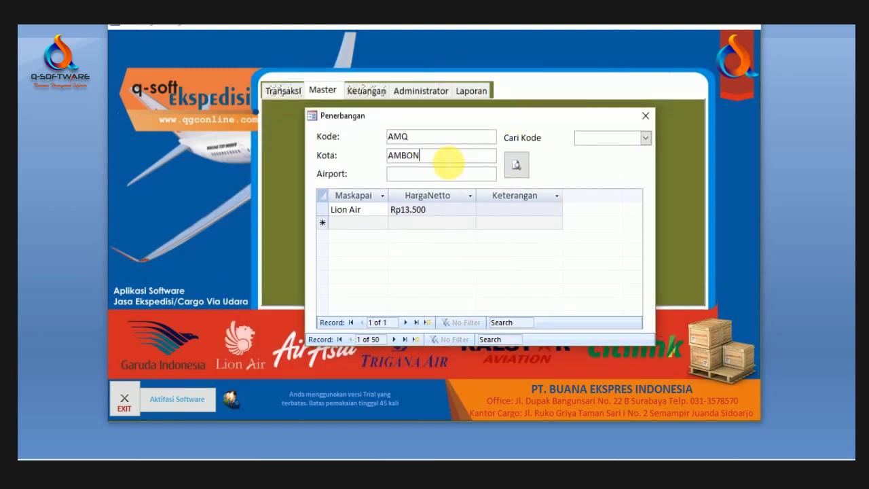
drag(481, 121, 452, 137)
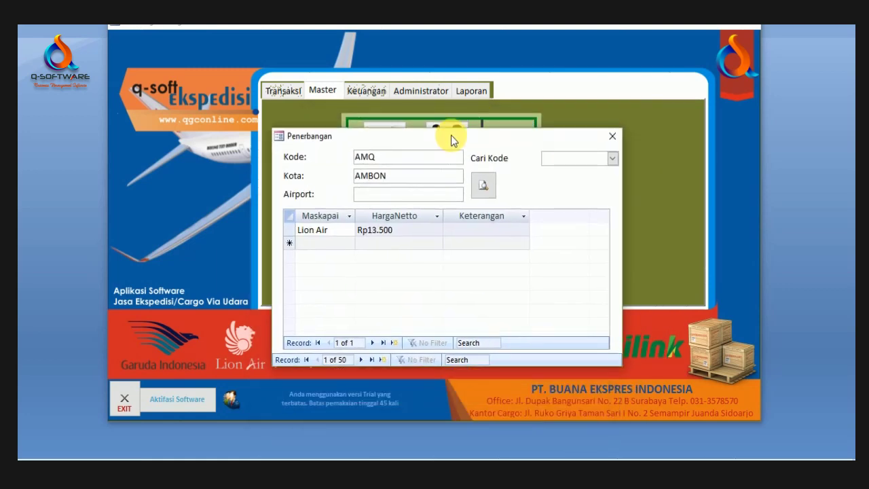
click(612, 158)
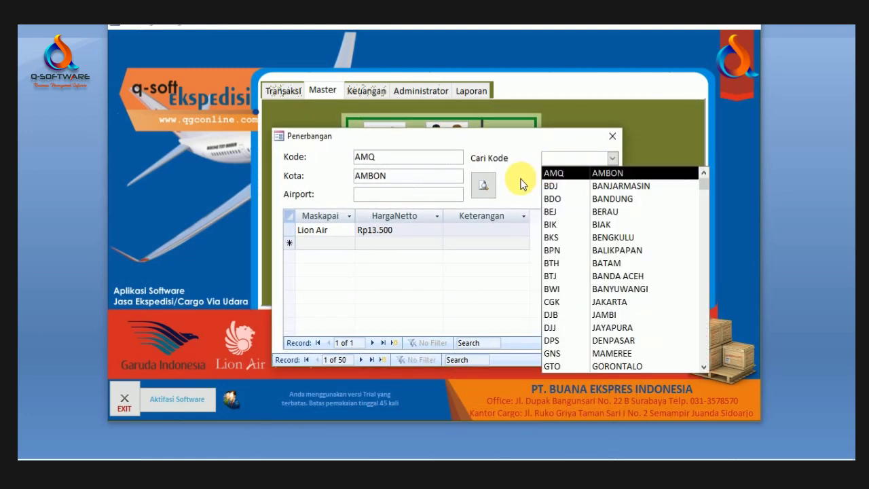
click(522, 183)
click(613, 158)
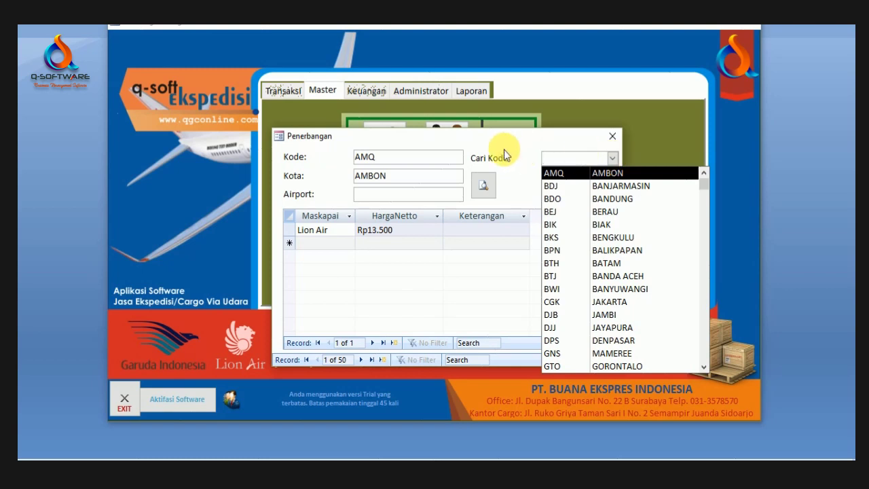
click(511, 155)
click(613, 158)
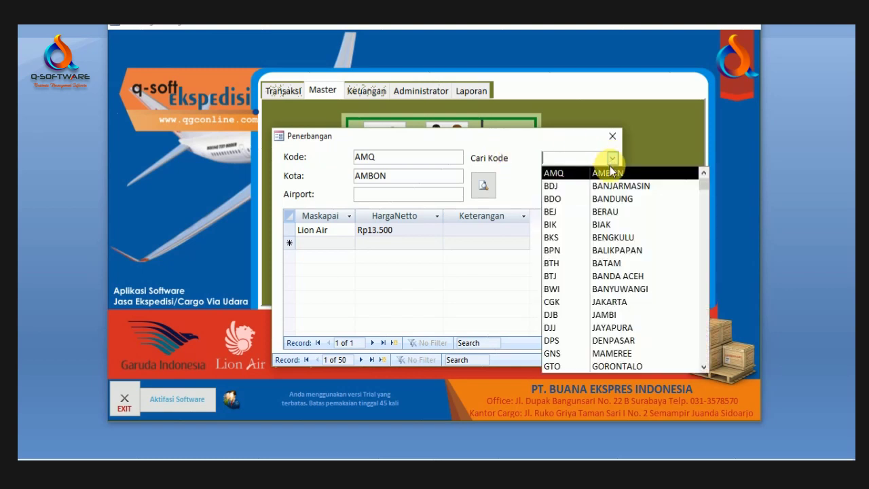
click(608, 186)
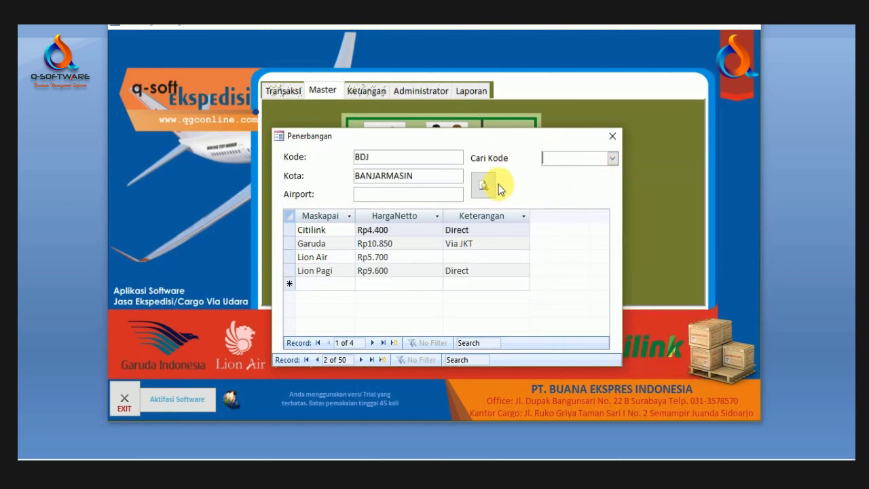
Step: Review the Citilink, Garuda, Lion Air and Lion Pagi rows, ready to edit Lion Air's name
click(377, 244)
click(378, 271)
click(372, 245)
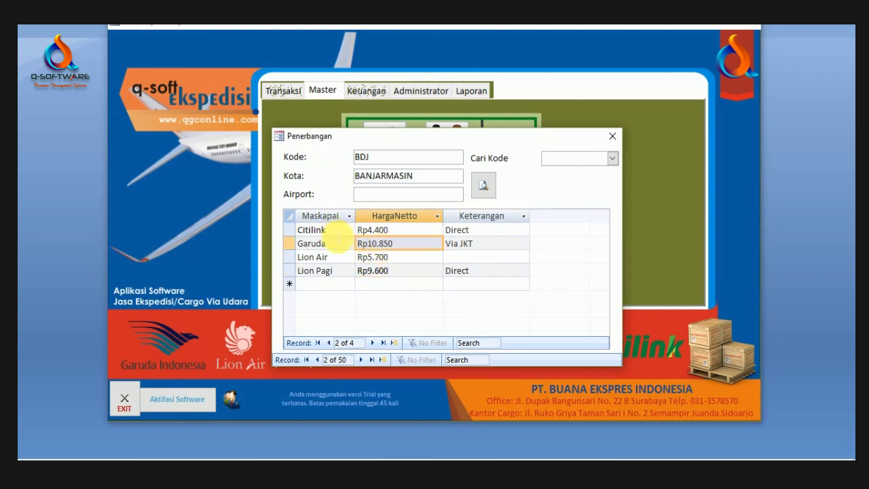
click(333, 230)
click(339, 246)
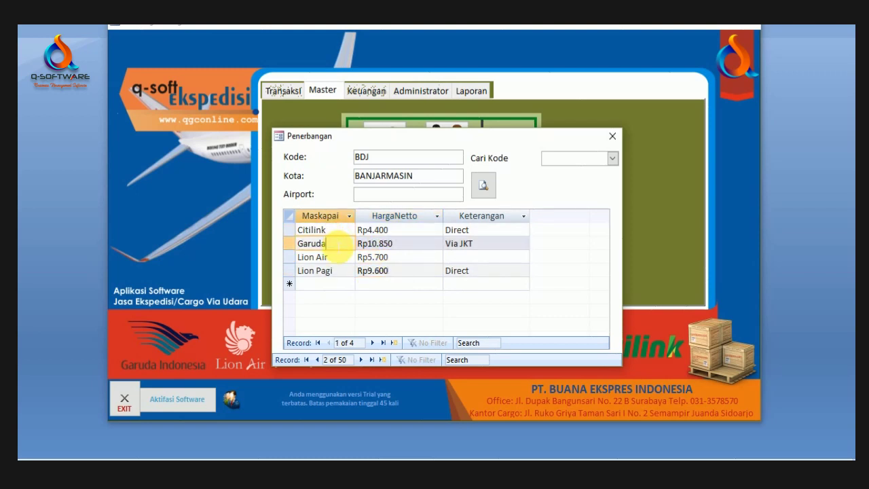
click(336, 231)
click(332, 245)
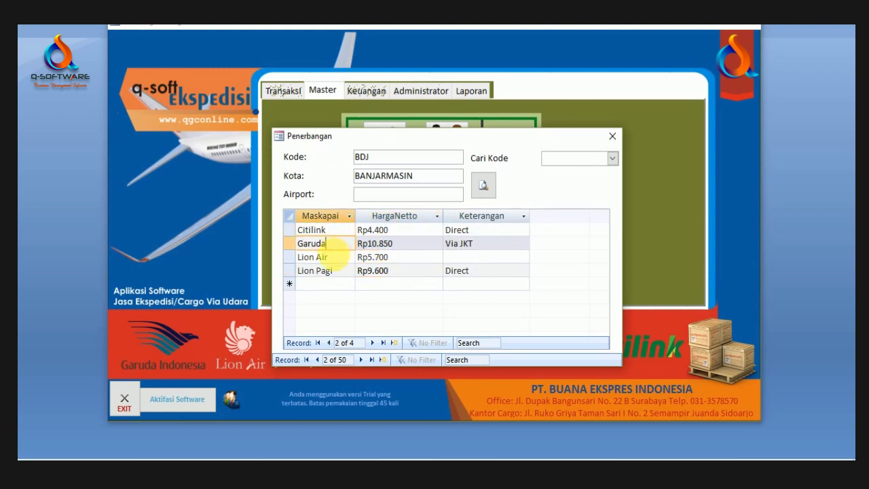
click(332, 258)
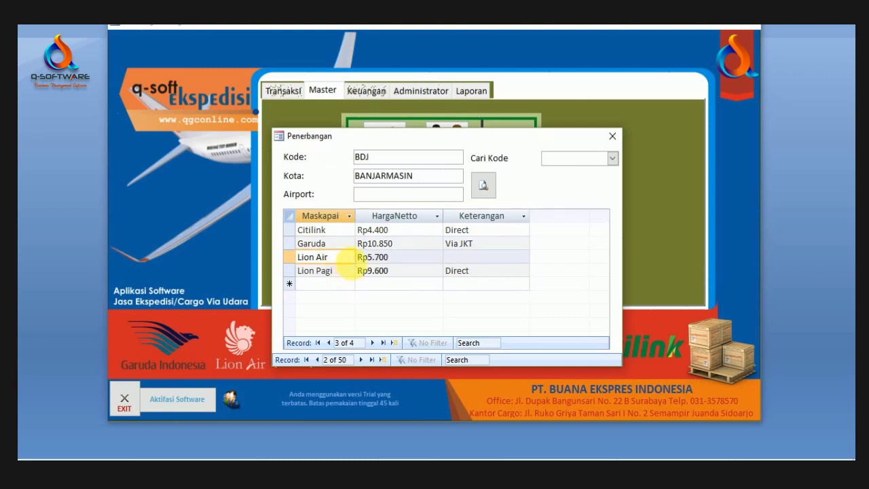
click(345, 272)
click(344, 258)
click(343, 270)
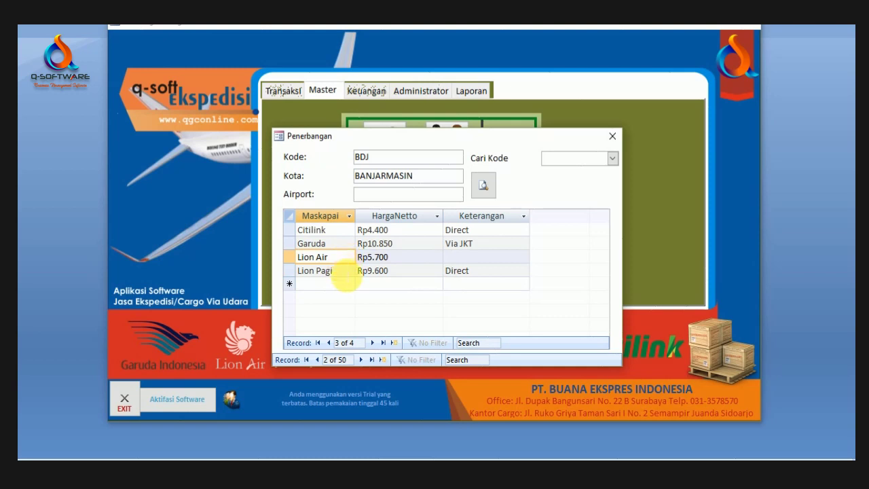
click(340, 271)
click(343, 258)
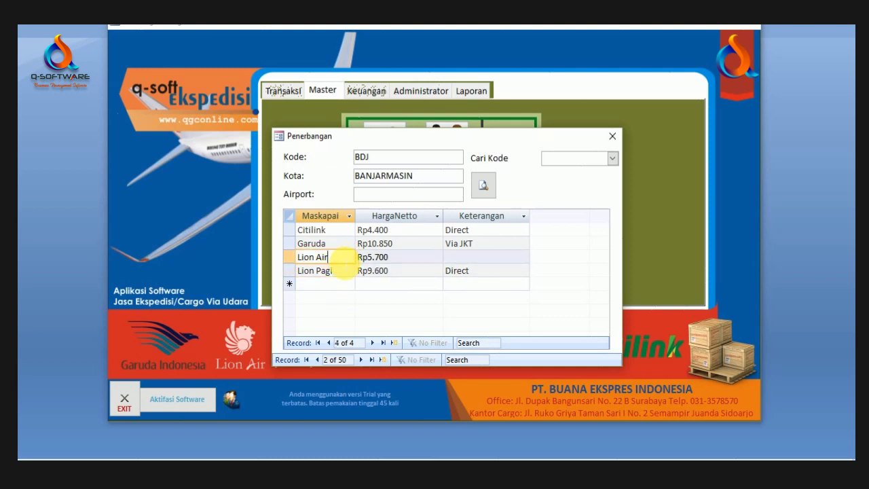
Step: Rename Lion Air to Lion Air Siang and set its remark to Direct
text(Siang)
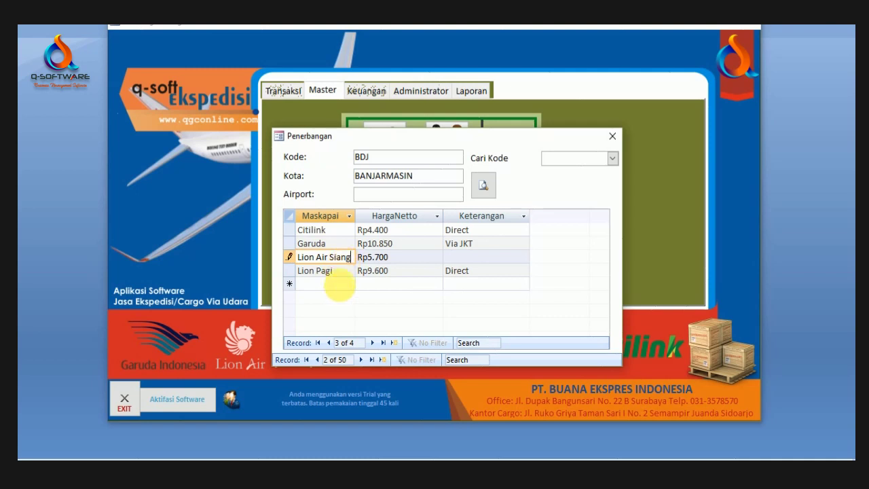
click(343, 284)
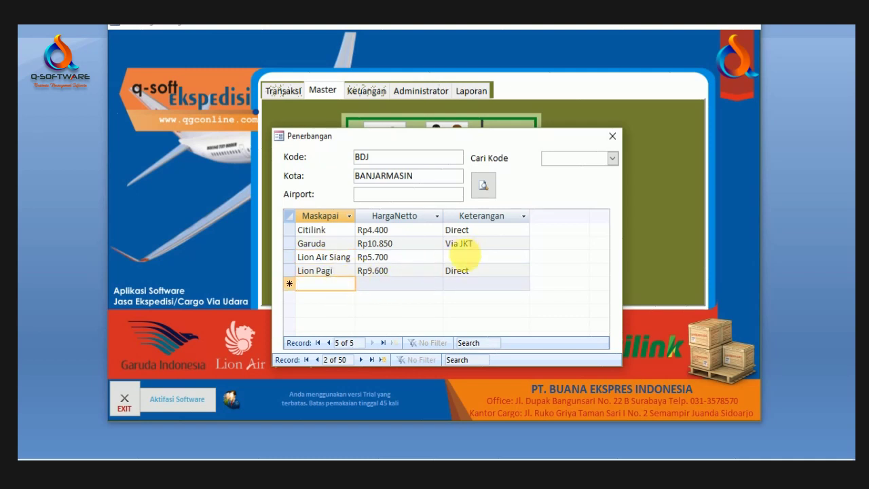
click(387, 256)
key(Tab)
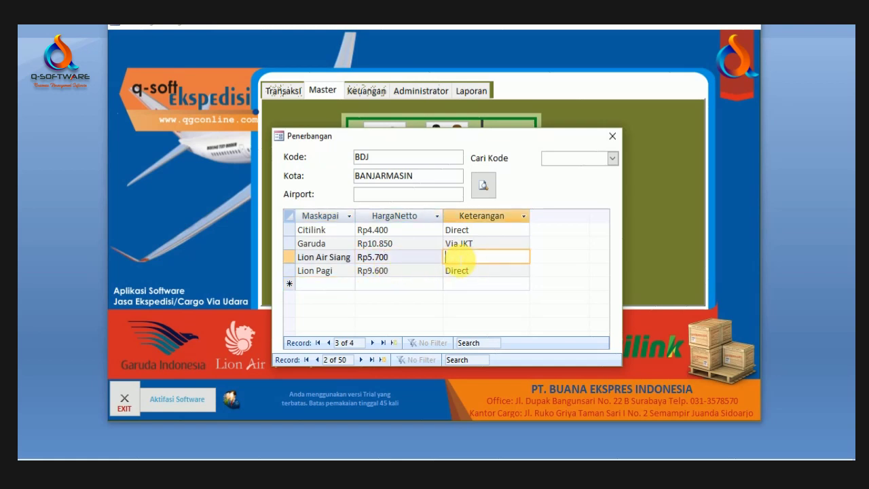
text(Direct)
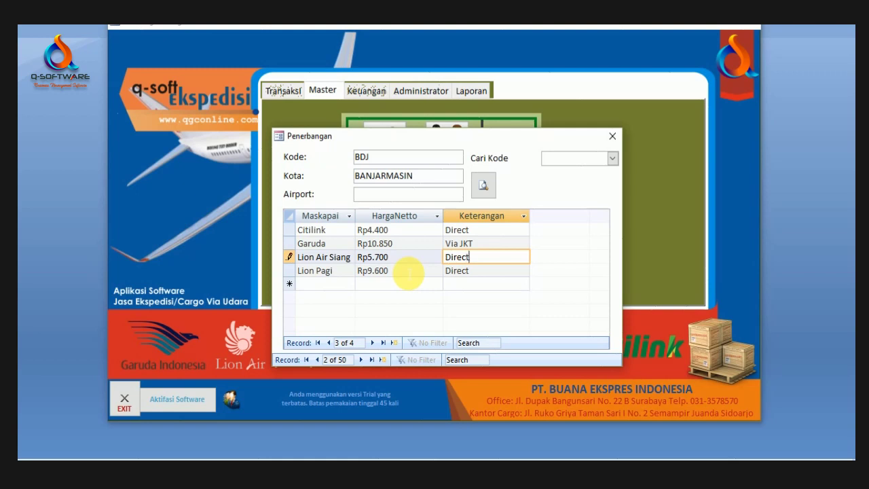
click(350, 286)
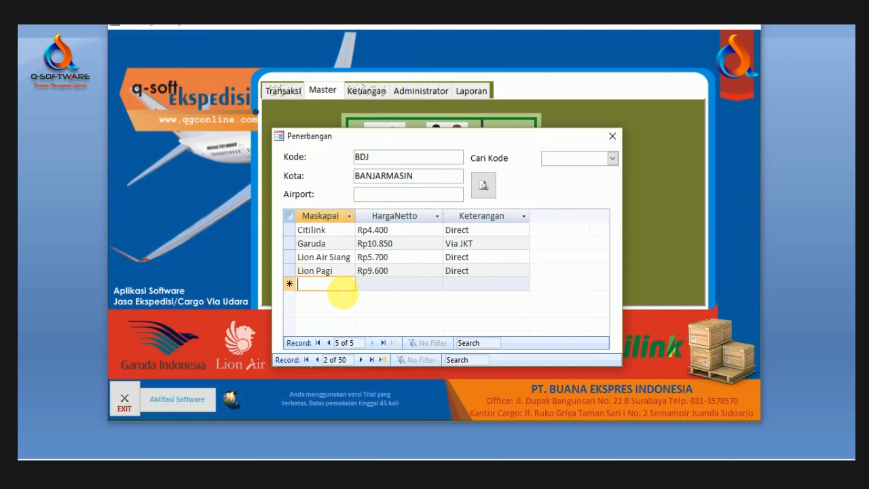
Step: Add a Garuda Pagi fare row at 11100, remarked Direct
text(N)
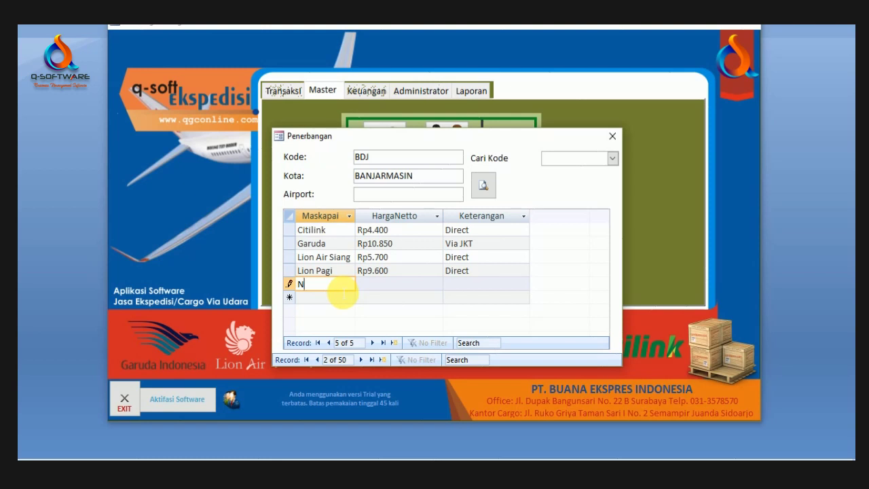
text(A)
key(BackSpace)
text(Garuda)
text(Pagi)
key(Tab)
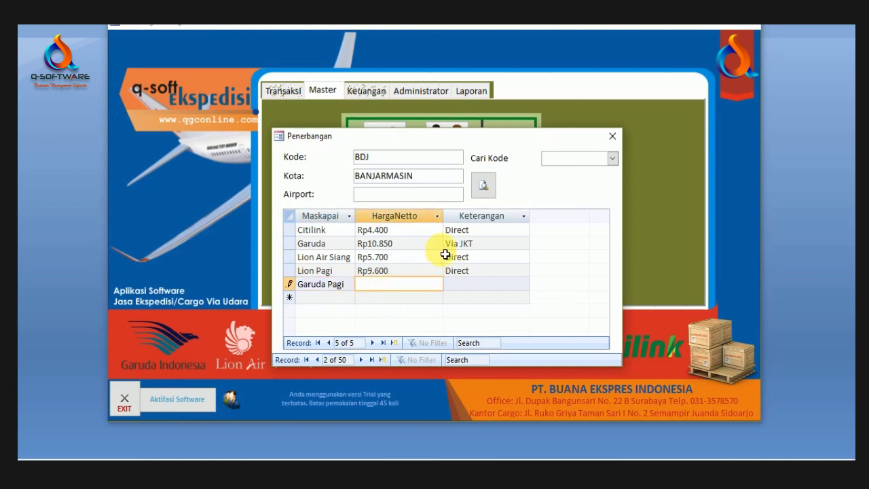
text(11100)
click(458, 288)
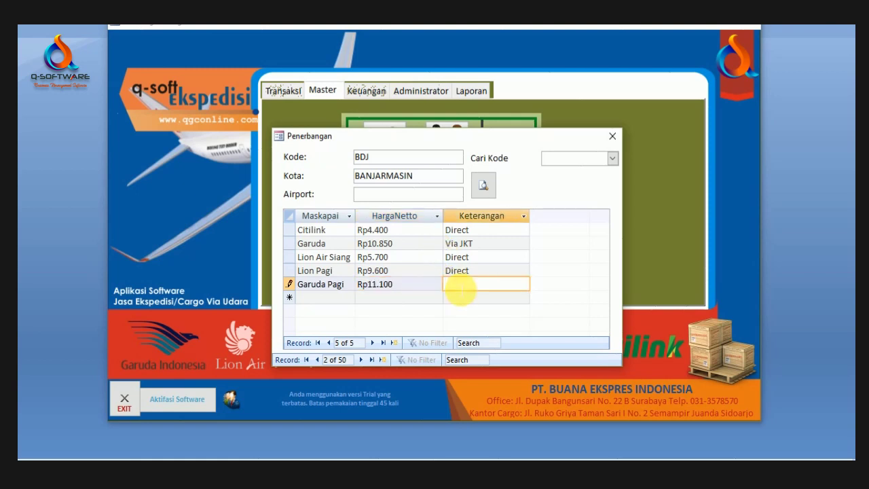
text(Direct)
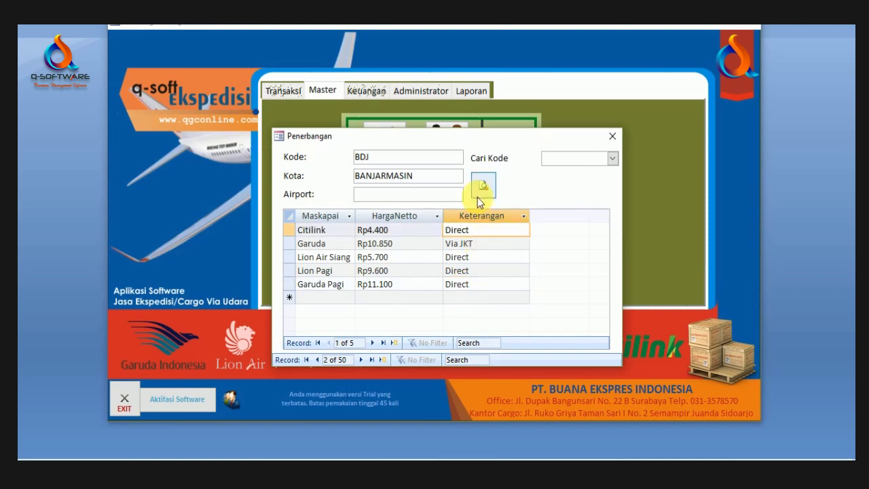
Step: Save the Garuda Pagi fare and enlarge the Daftar Penerbangan report to read its BANJARMASIN rows
click(483, 186)
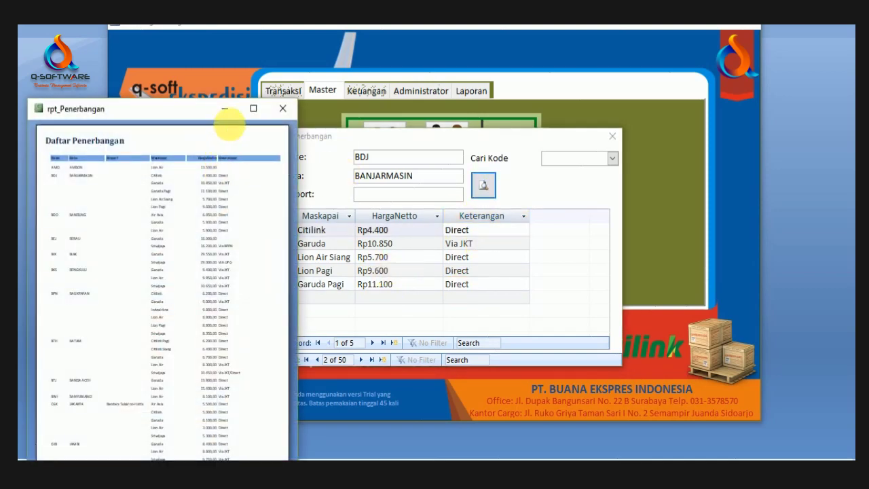
click(252, 111)
click(390, 148)
scroll(450, 140, up, 3)
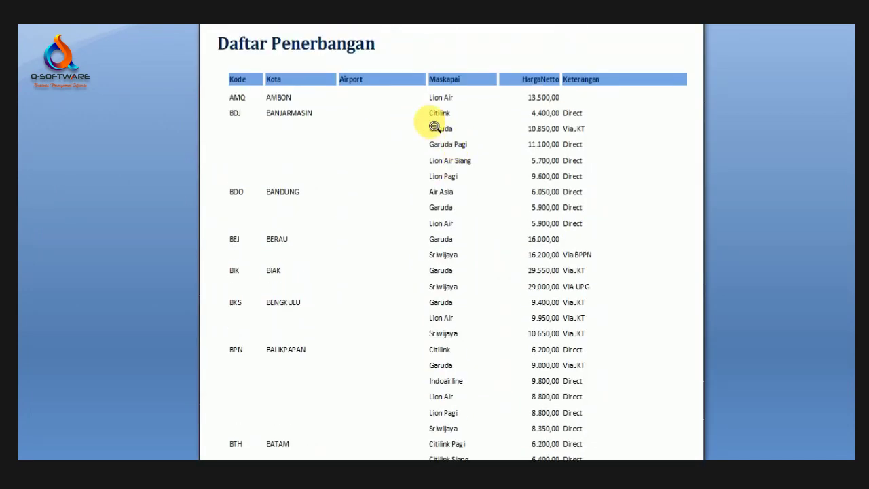
click(430, 122)
click(345, 93)
click(365, 197)
click(360, 99)
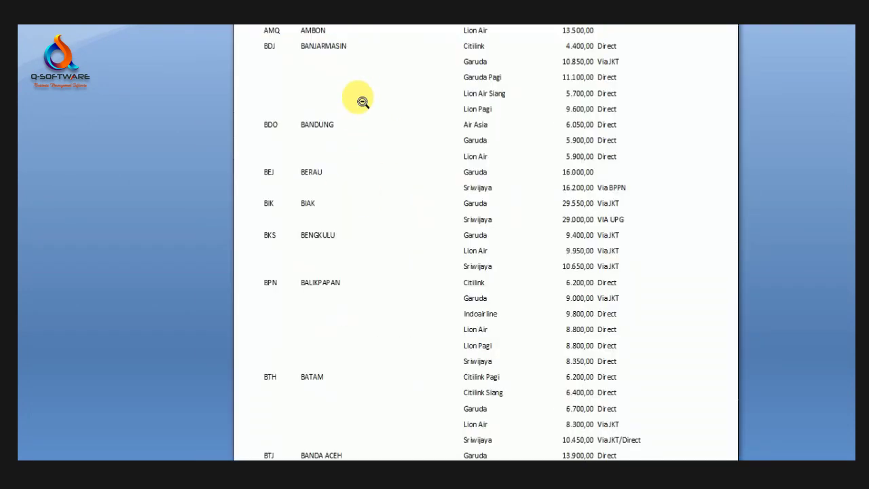
click(359, 100)
Step: Finish reading the flight price report at different zoom levels and close its preview
scroll(95, 454, down, 2)
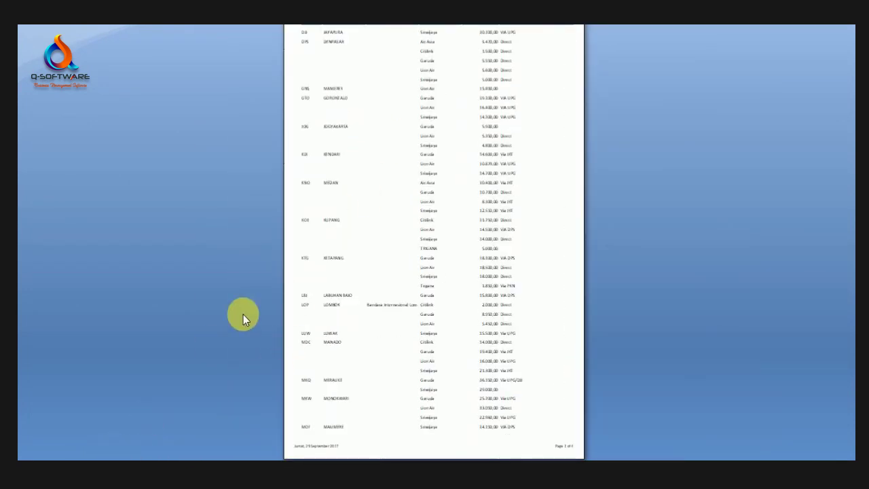
click(424, 153)
click(431, 95)
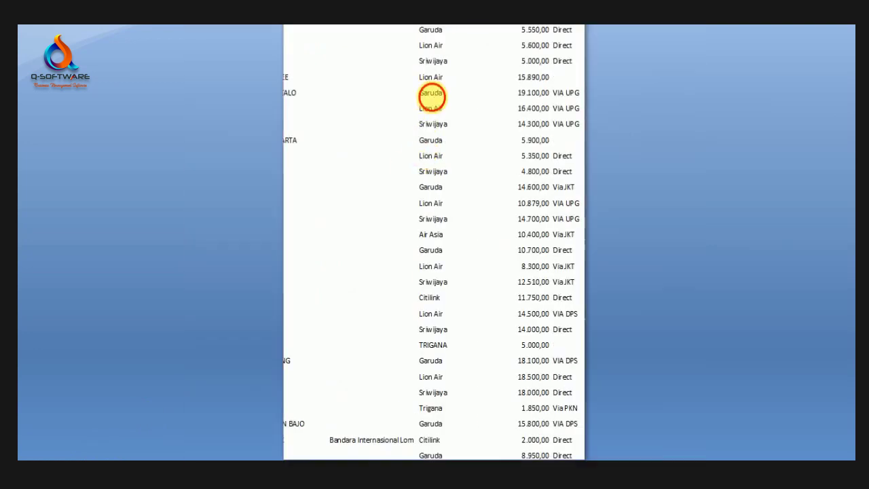
click(449, 52)
click(564, 57)
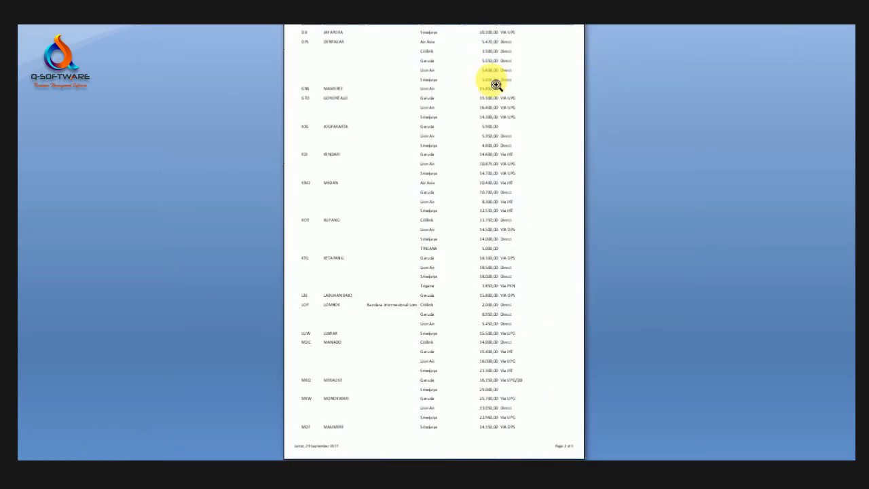
click(493, 81)
scroll(815, 67, up, 1)
click(852, 27)
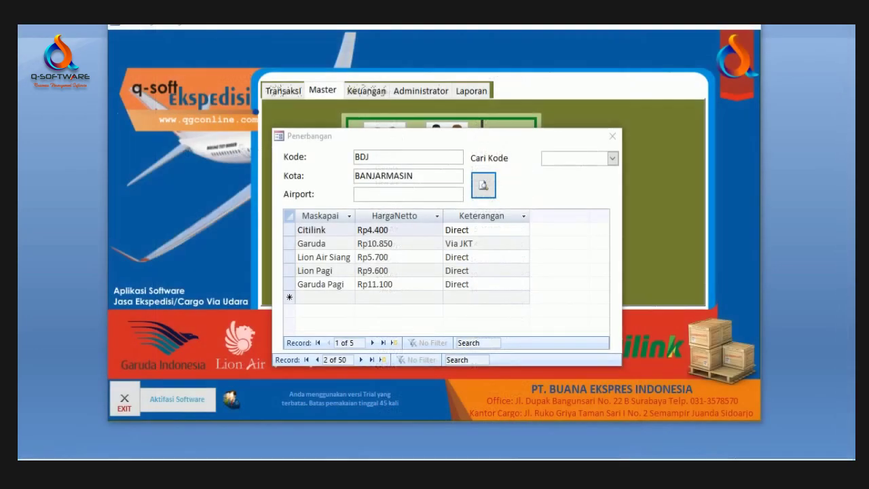
Step: Close the BANJARMASIN Penerbangan dialog and return to the Master data section
drag(524, 134, 527, 86)
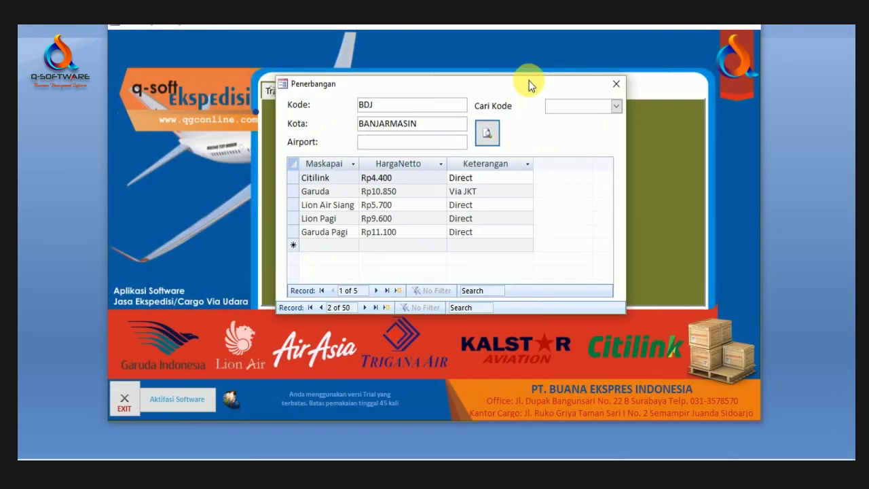
click(615, 86)
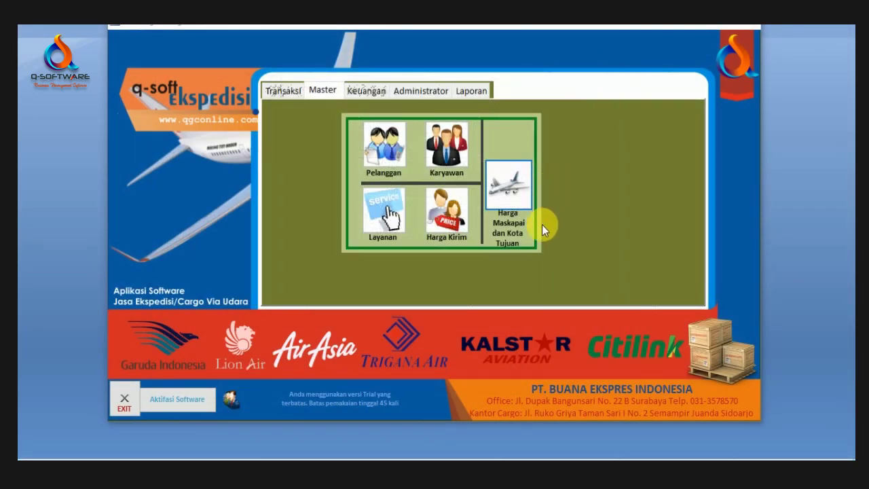
click(296, 95)
click(329, 90)
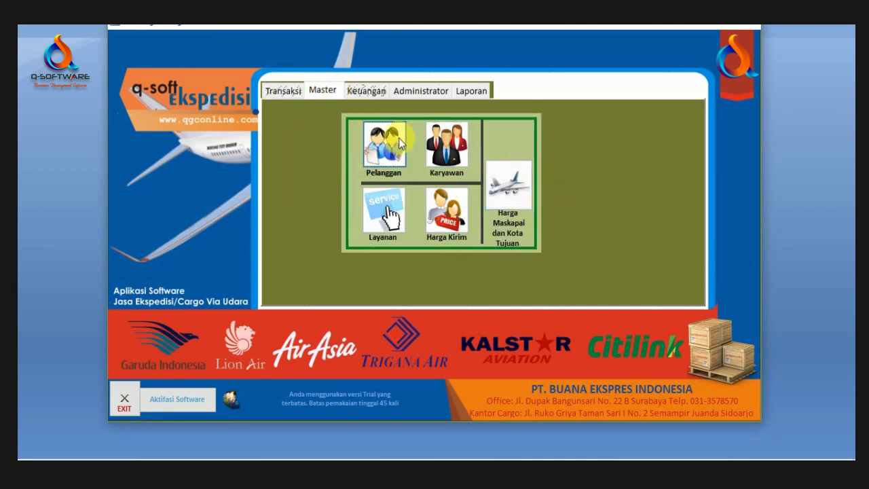
Step: From the Transaksi section, open the EkspedisiUdaraList shipment list, empty for 29/09/2017
click(289, 93)
click(325, 93)
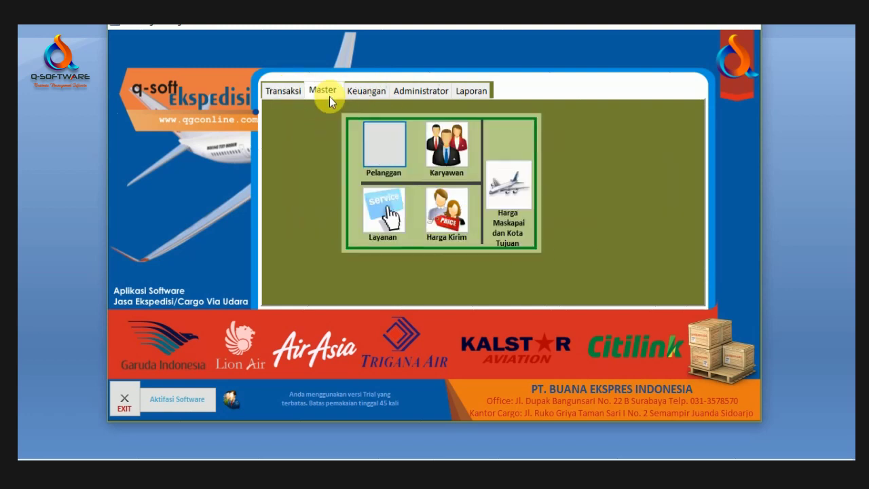
click(284, 91)
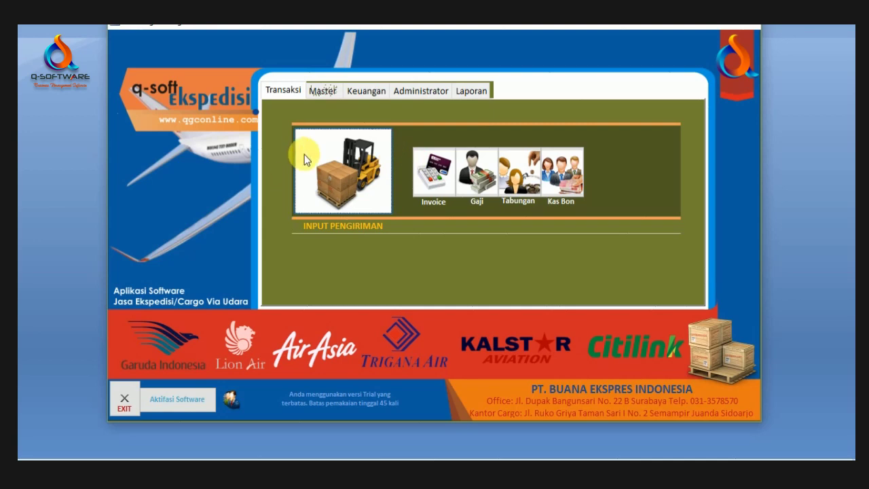
click(355, 178)
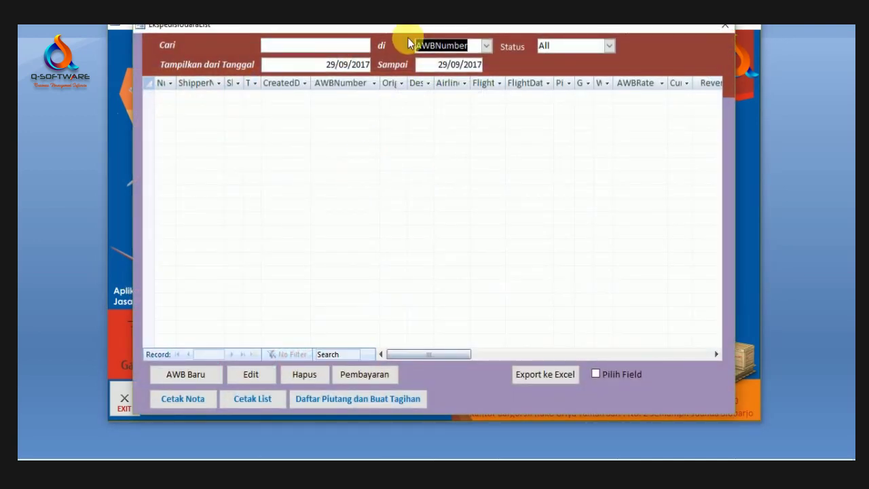
drag(433, 36, 411, 19)
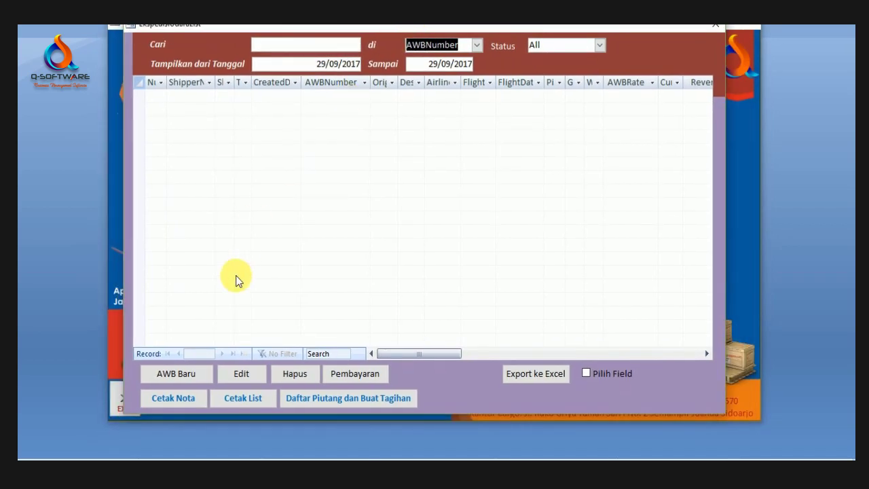
drag(311, 29, 313, 47)
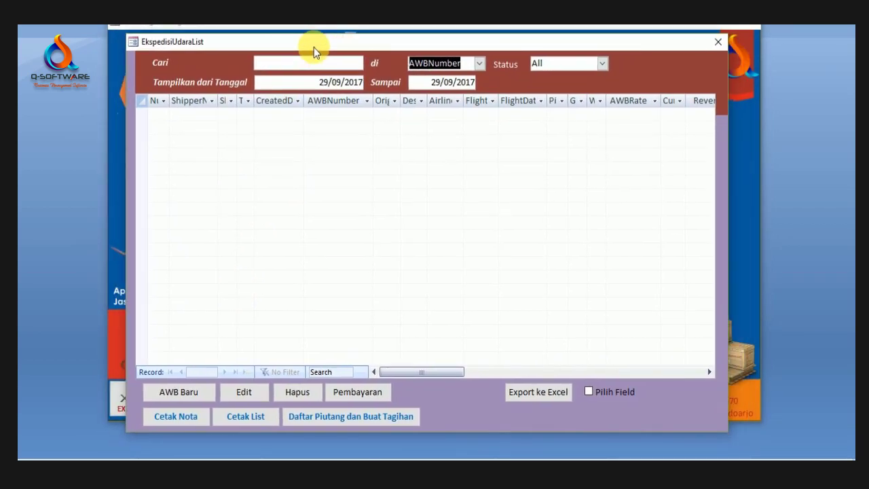
Step: Start a new air waybill and complete its AWB number with 00
click(190, 392)
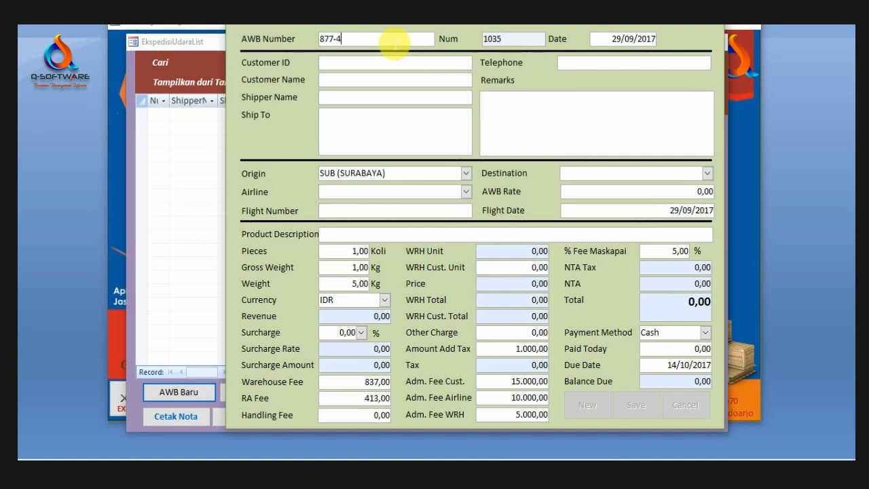
text(000)
click(381, 63)
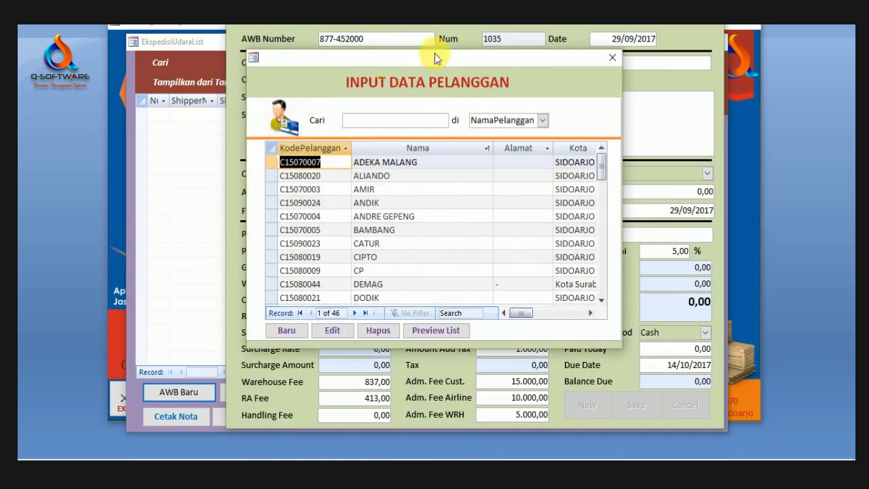
click(613, 58)
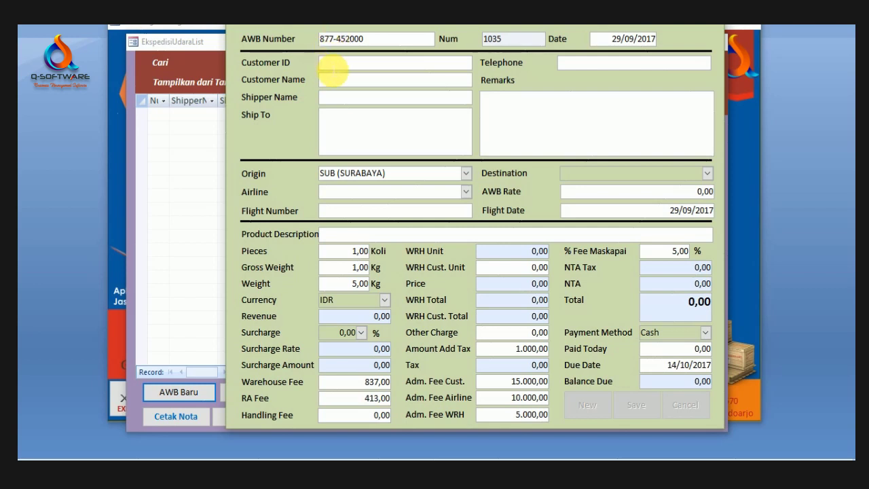
drag(363, 12, 347, 38)
Step: Search the customer lookup for 'toko' and pick TOKO MAKMUR as the customer
click(343, 95)
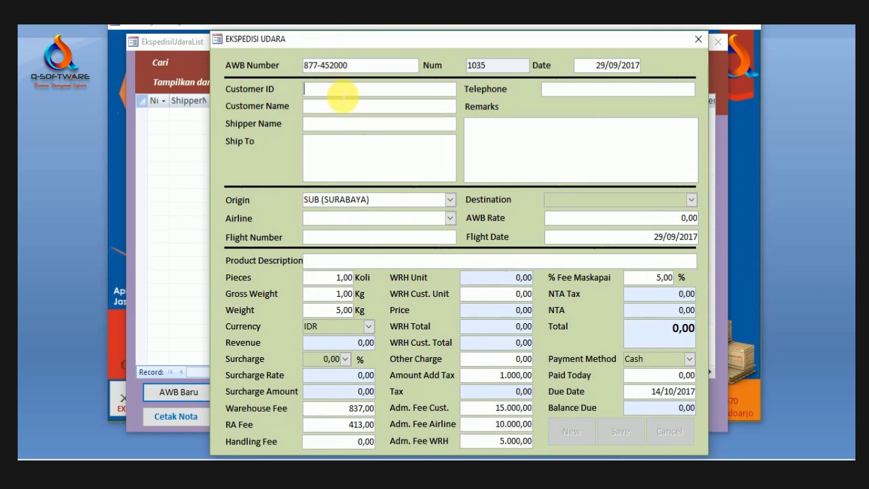
double_click(344, 97)
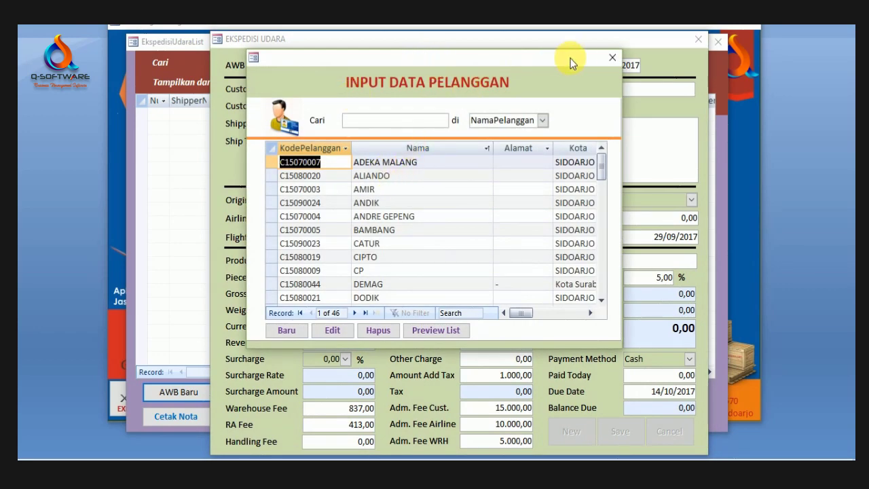
click(611, 58)
double_click(377, 95)
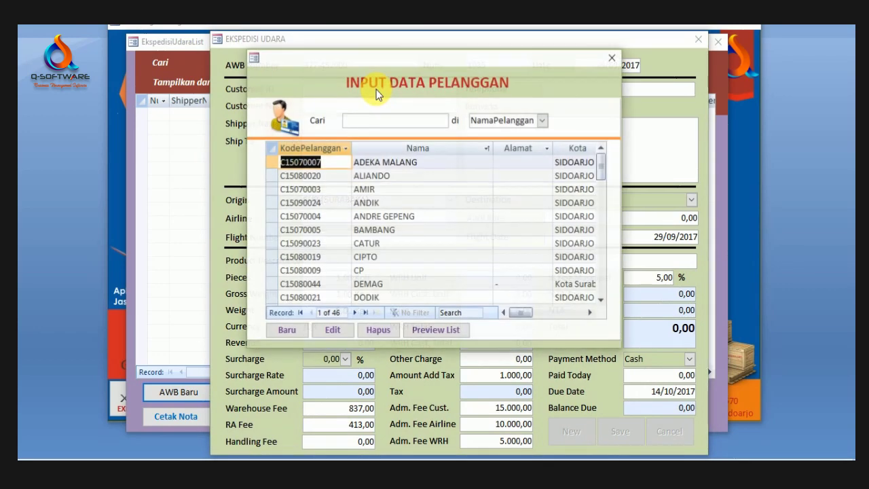
click(396, 167)
scroll(361, 246, down, 4)
scroll(362, 246, up, 4)
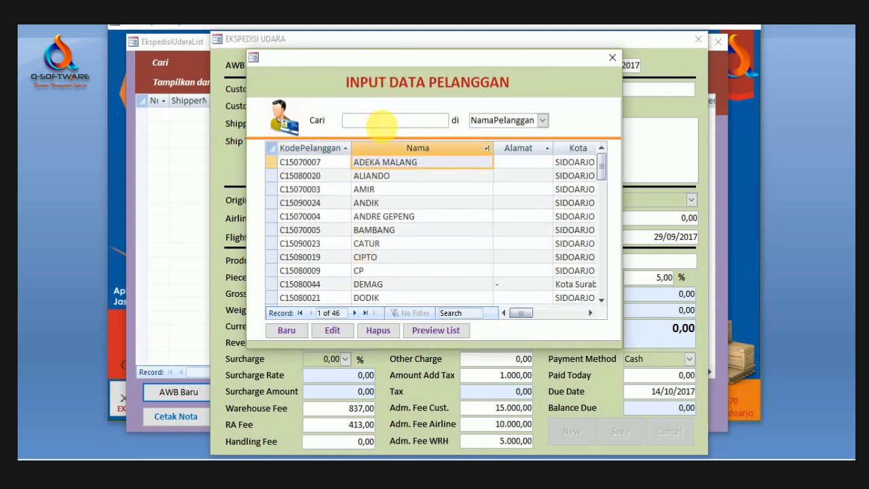
click(382, 122)
text(toko)
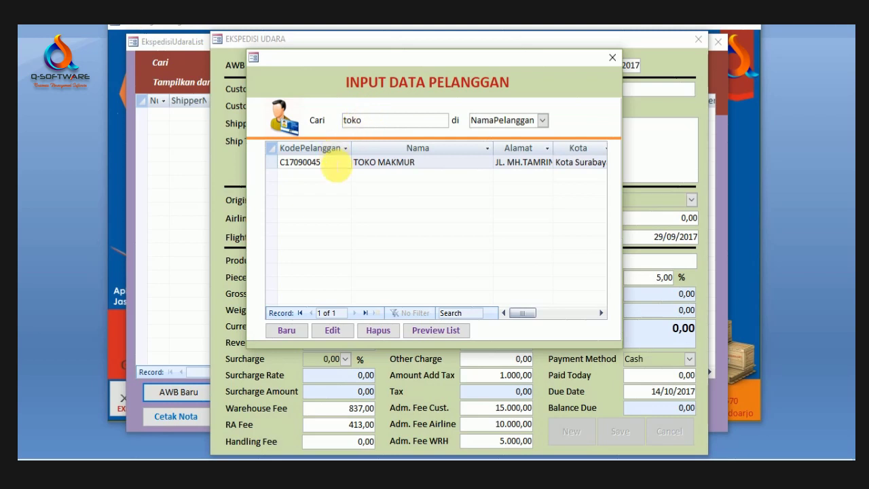
double_click(334, 163)
Step: Review TOKO MAKMUR's filled-in shipper name, customer name and delivery address
click(369, 140)
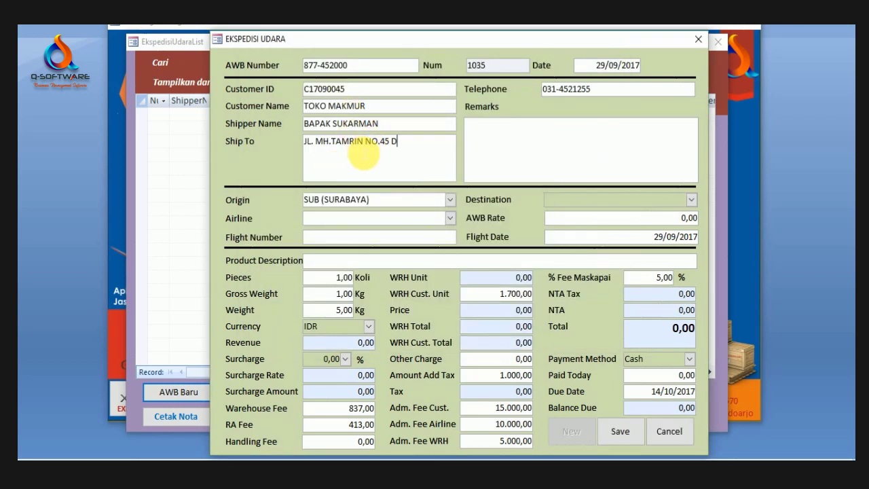
click(369, 123)
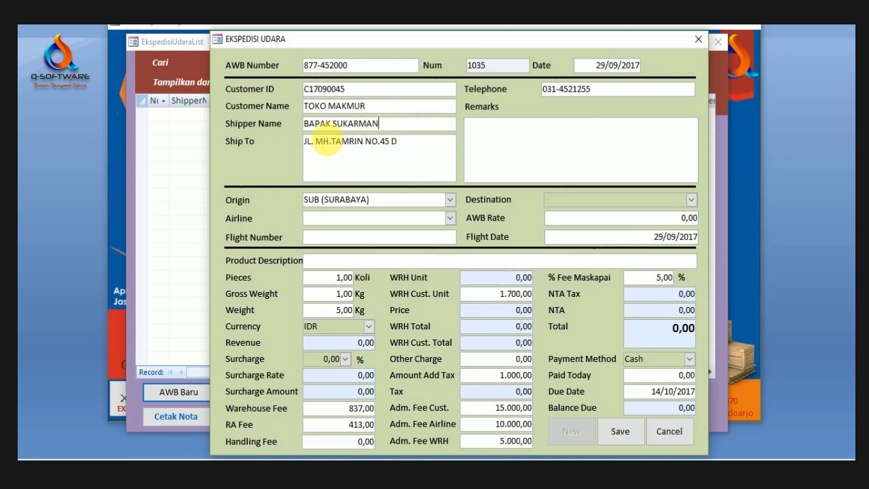
double_click(363, 124)
click(379, 111)
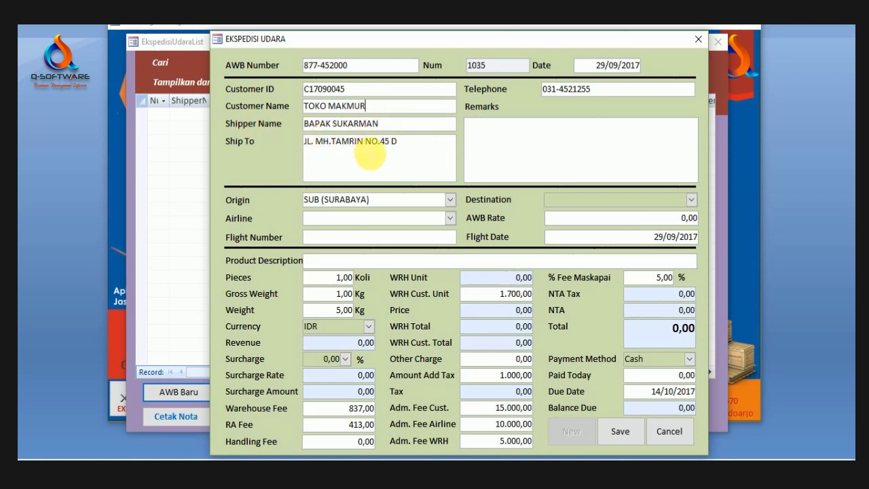
click(370, 154)
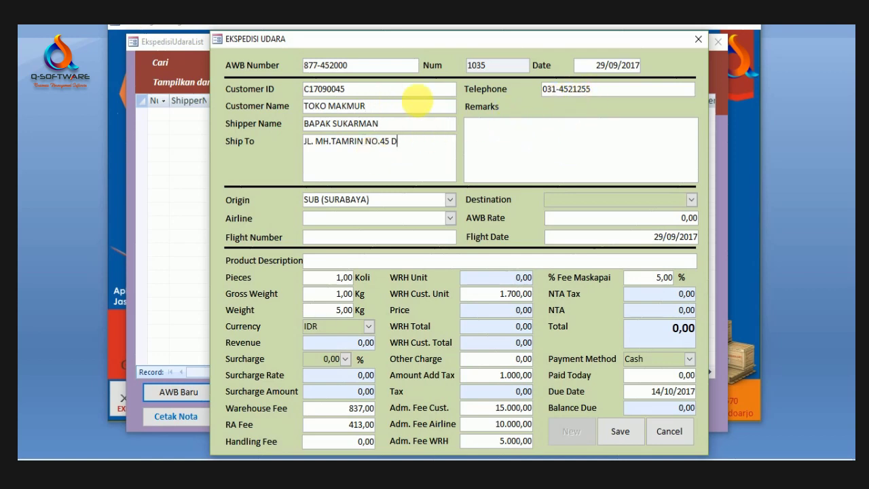
click(527, 142)
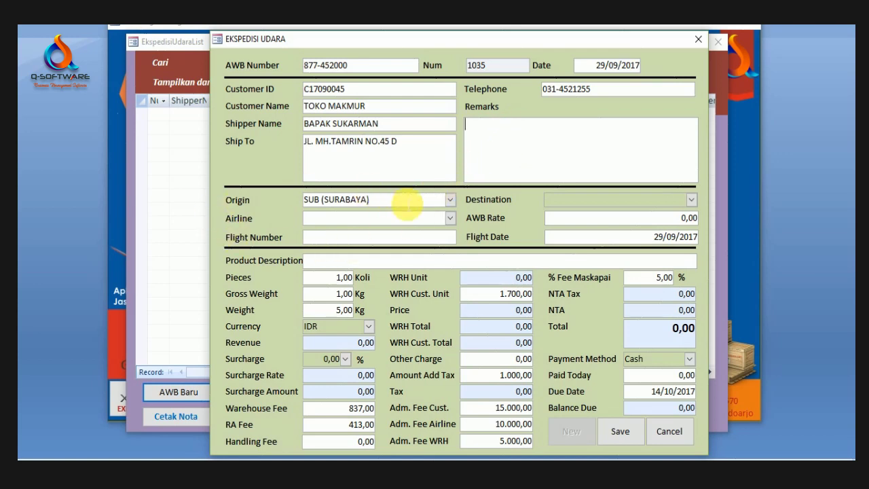
Step: Keep SUB (SURABAYA) as origin and set the destination to BDJ (BANJARMASIN)
click(449, 200)
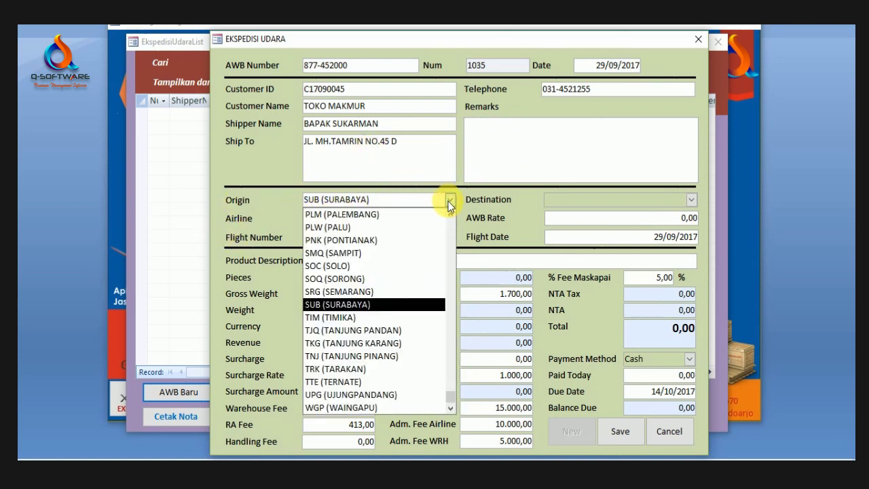
click(505, 200)
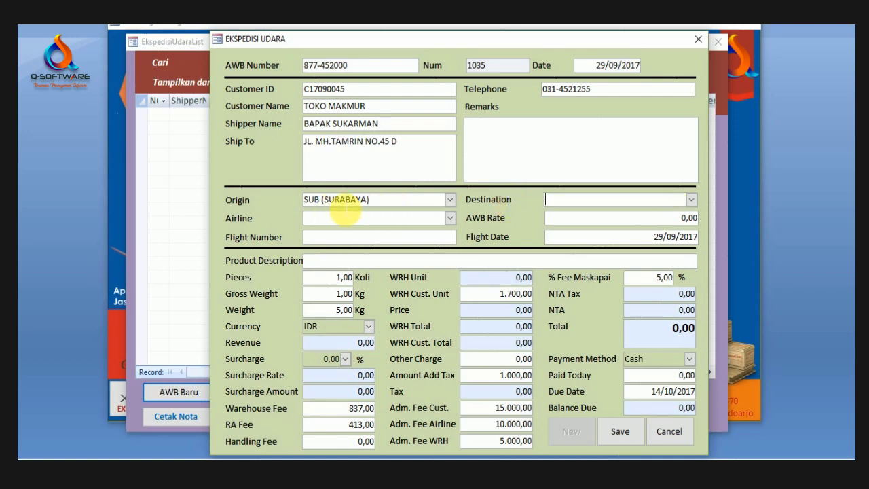
click(691, 200)
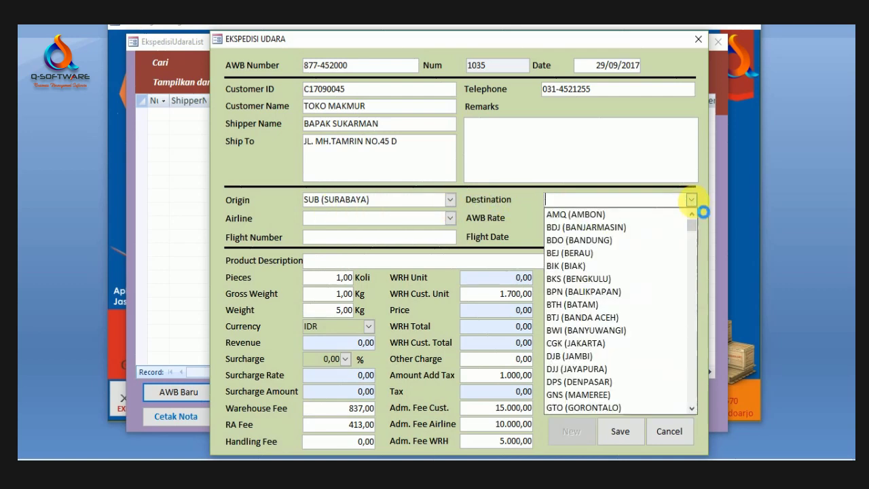
click(599, 228)
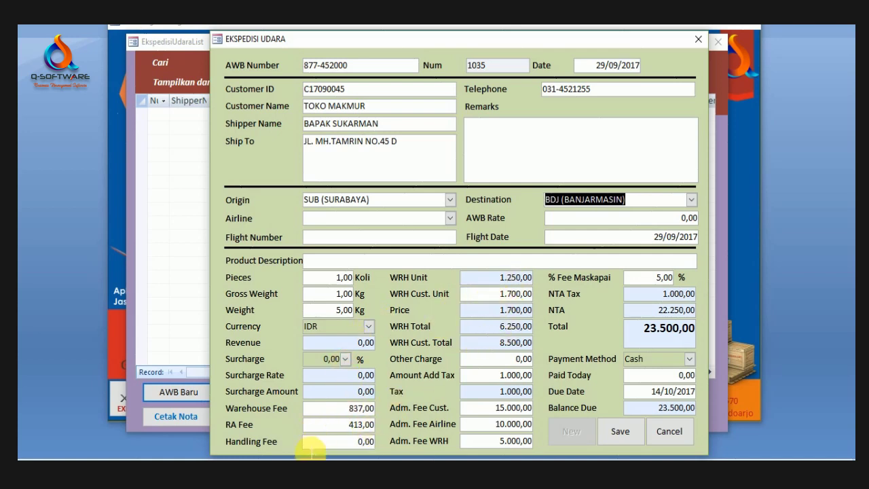
Step: Choose Garuda Pagi as the airline and check the AWB Rate of 11.100,00
click(449, 219)
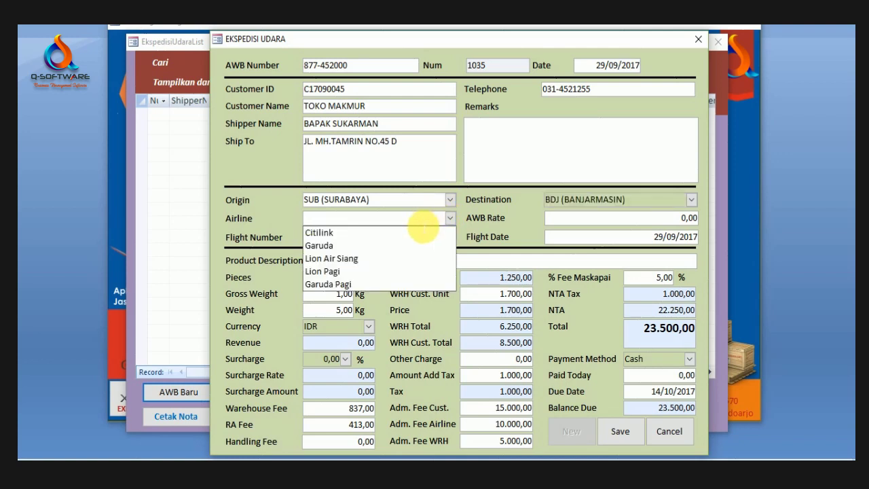
click(341, 284)
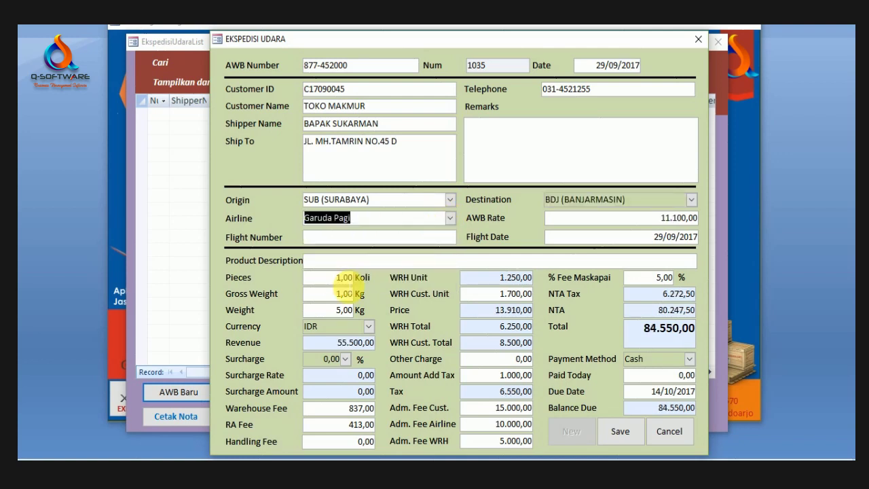
click(517, 278)
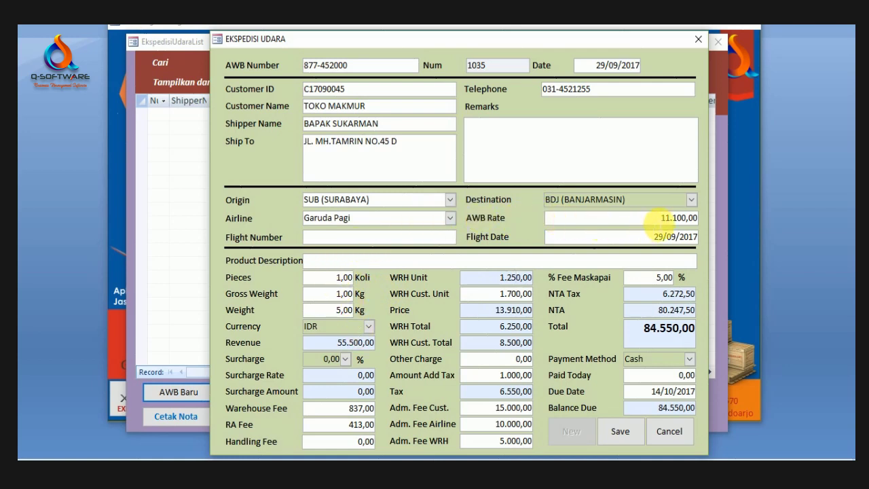
click(682, 217)
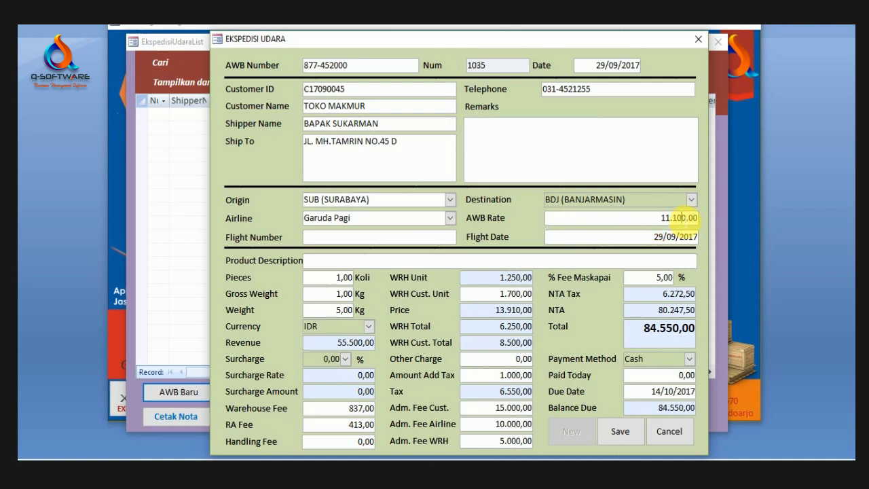
drag(630, 223, 702, 218)
click(660, 217)
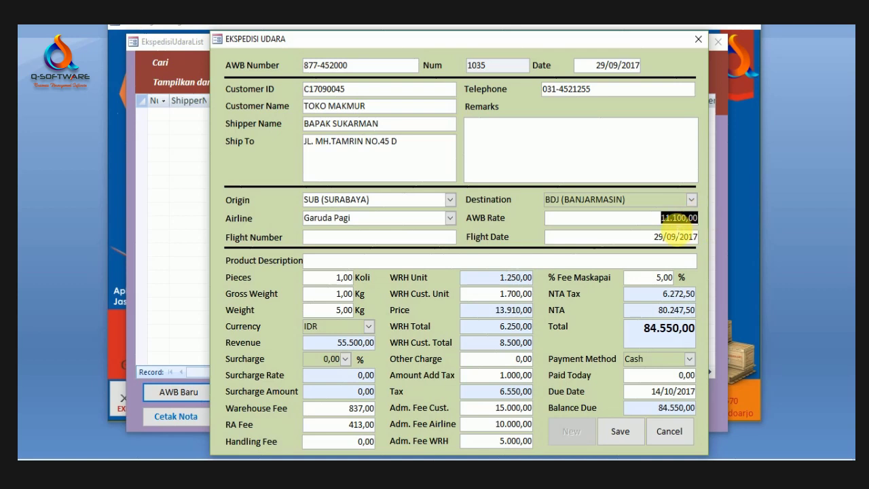
click(384, 237)
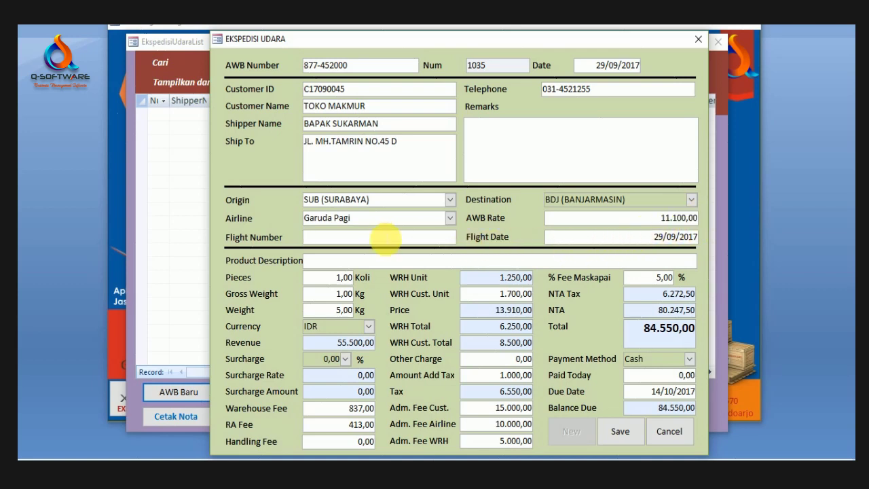
Step: Enter flight number GA 131 with flight date 30/09/2017
text(GA 131)
click(566, 238)
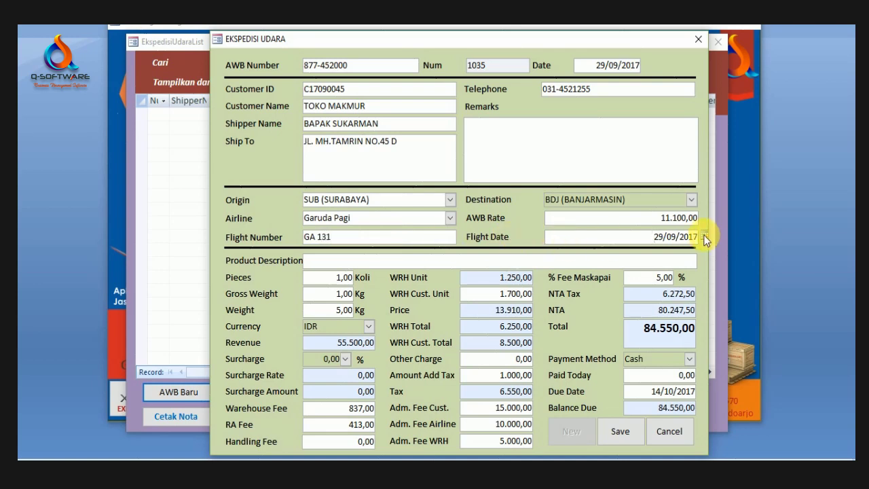
click(704, 236)
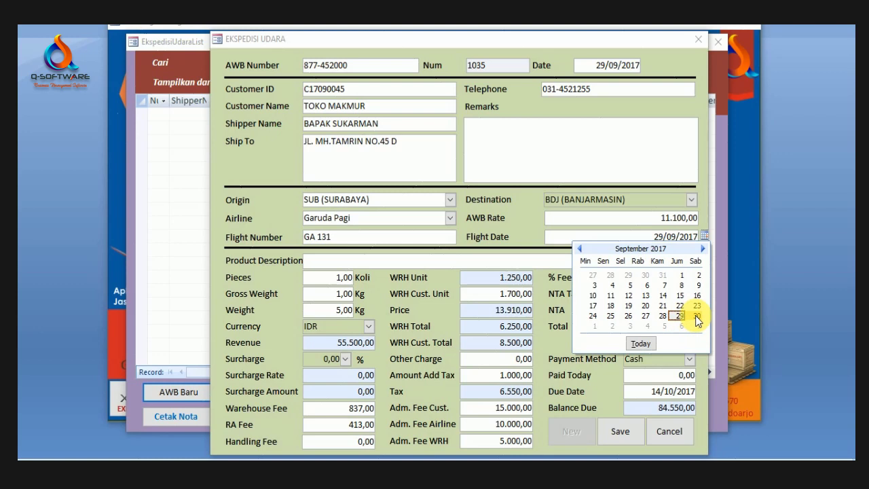
click(697, 317)
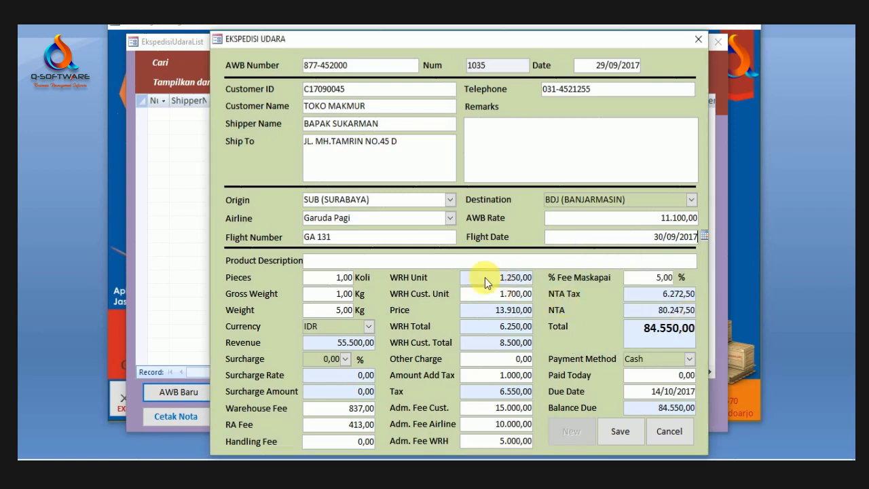
Step: Describe the cargo as PAKAIAN, 10 pieces, gross weight 78 kg
click(419, 265)
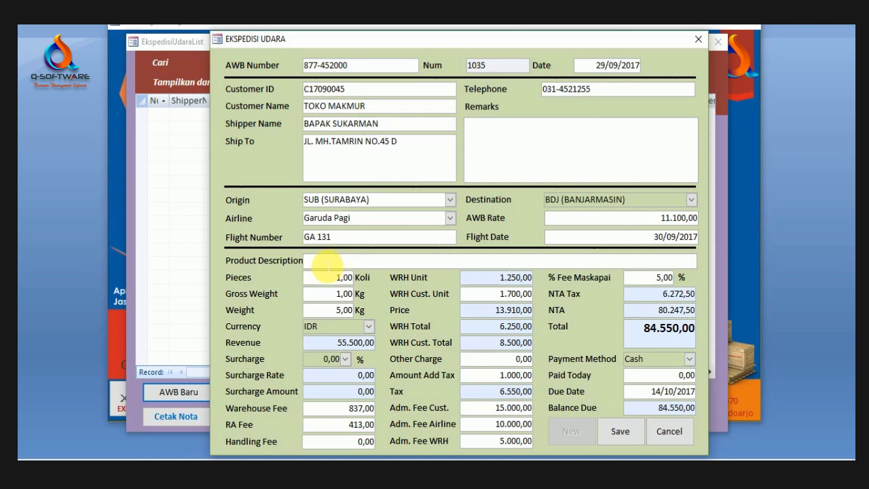
text(PAKAIAN)
key(Tab)
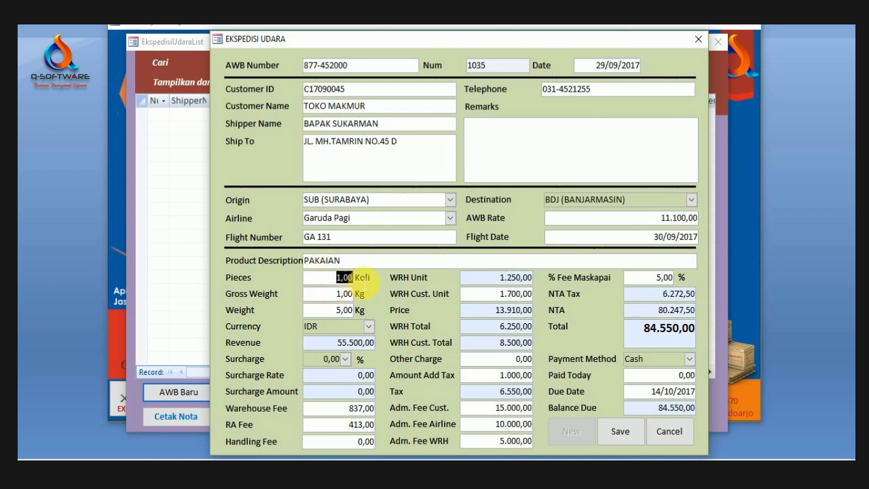
text(10)
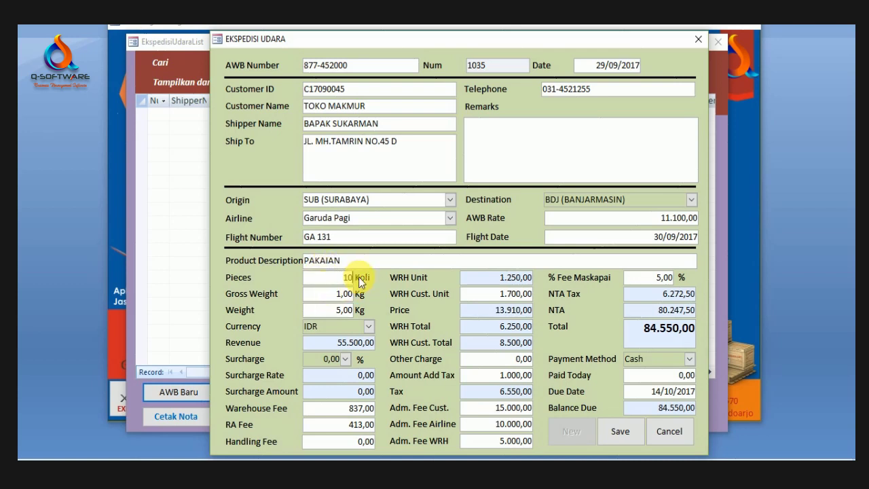
key(Tab)
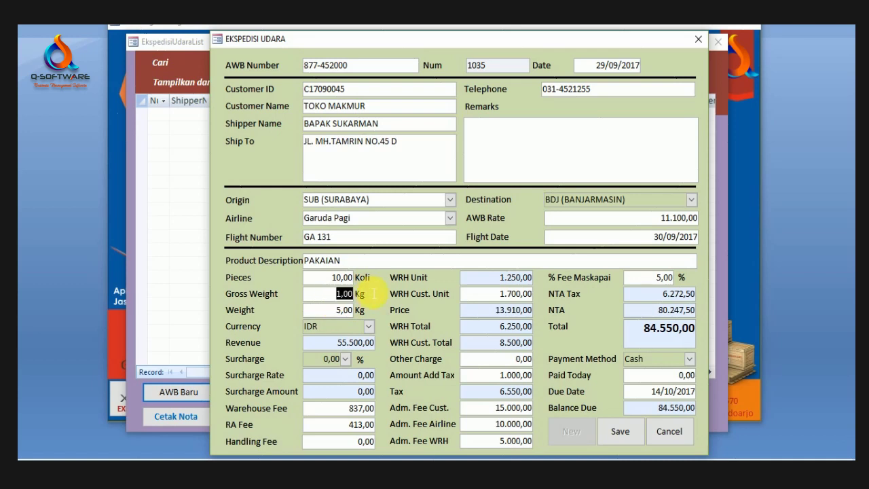
text(789)
click(348, 311)
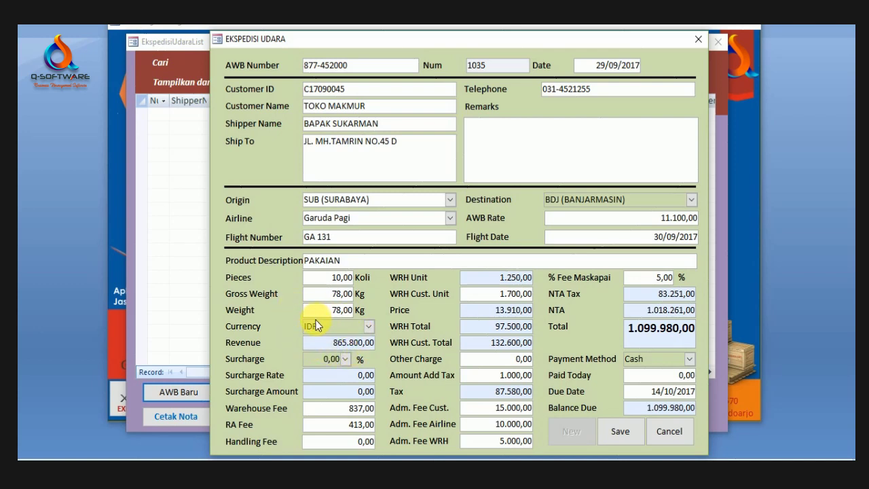
click(369, 327)
click(389, 318)
click(333, 356)
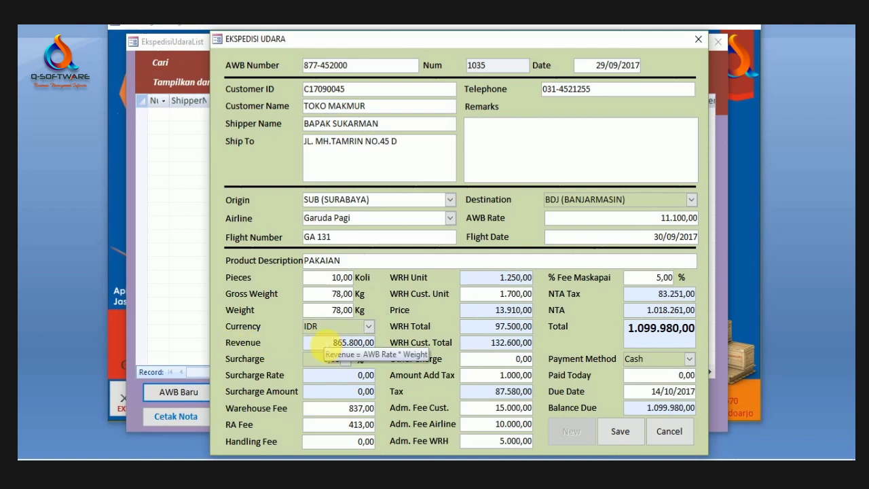
click(316, 342)
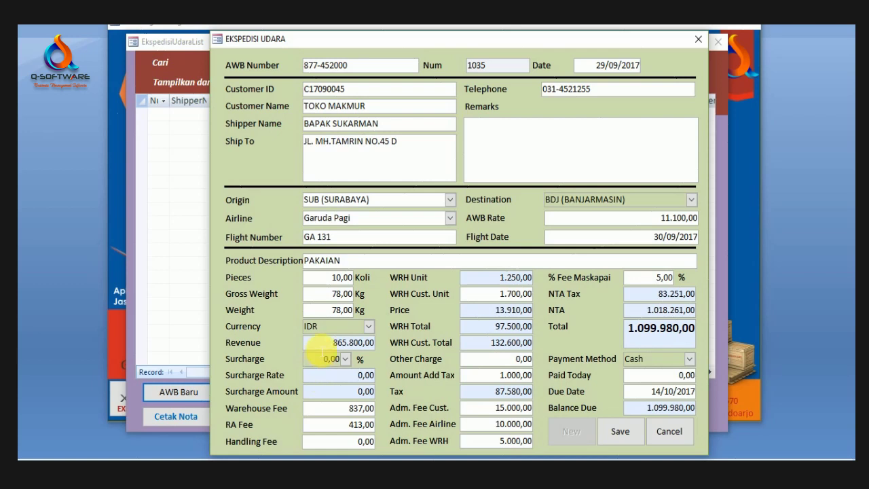
drag(333, 343, 417, 348)
click(316, 343)
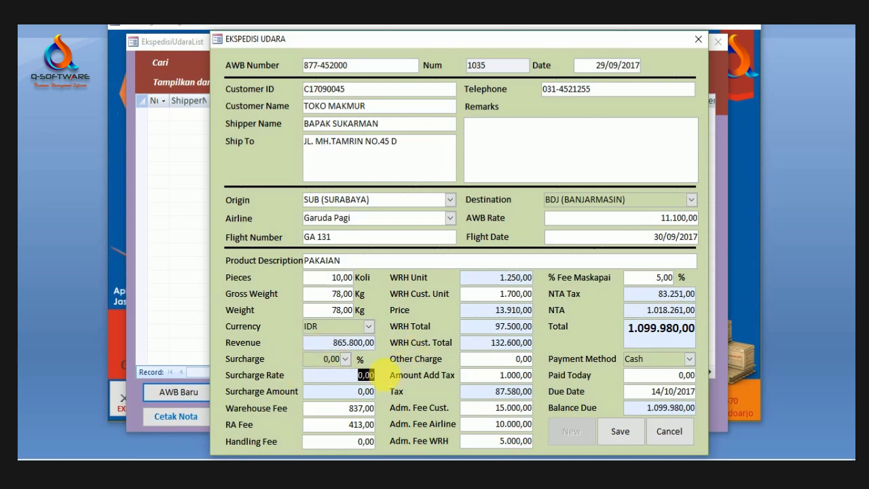
click(355, 392)
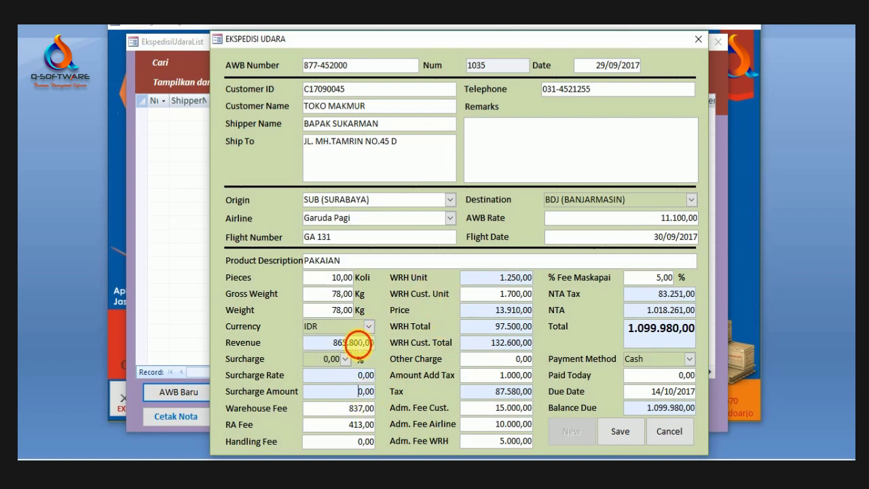
click(353, 342)
mouse_move(324, 347)
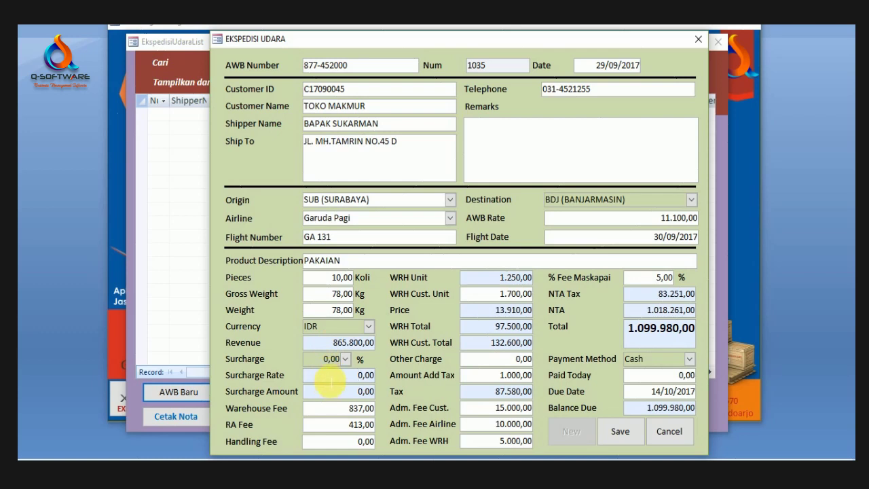
click(330, 377)
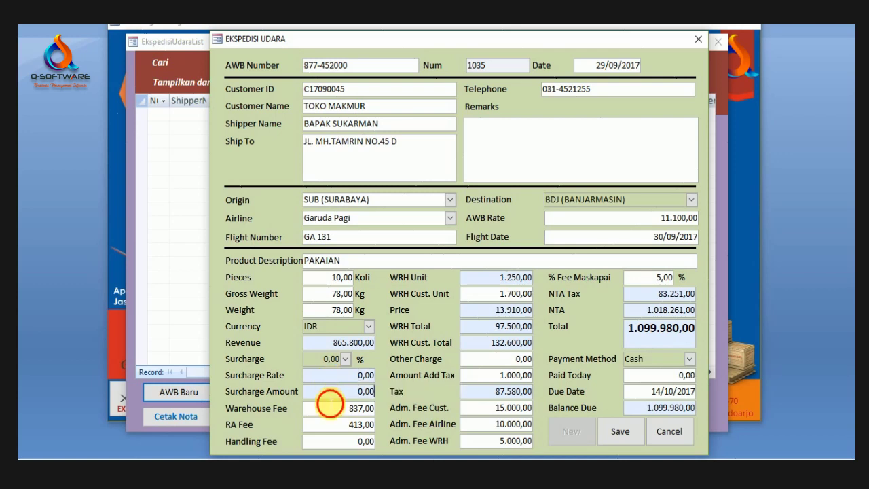
click(332, 392)
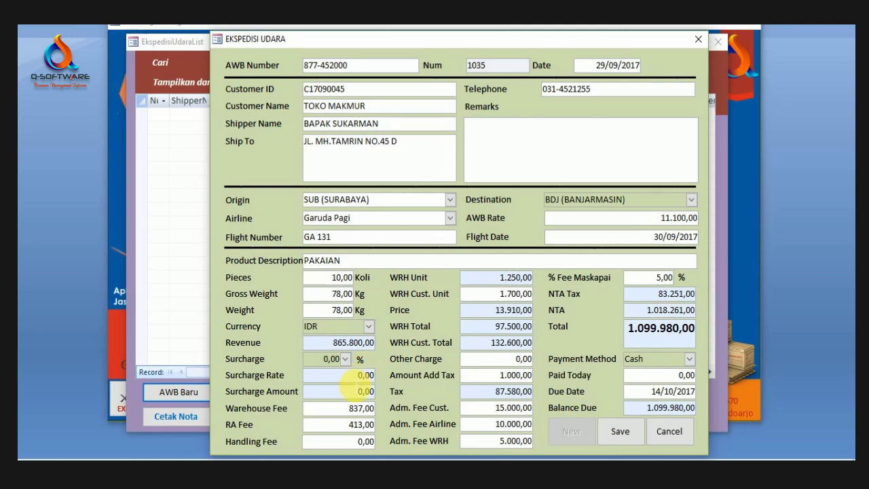
click(358, 391)
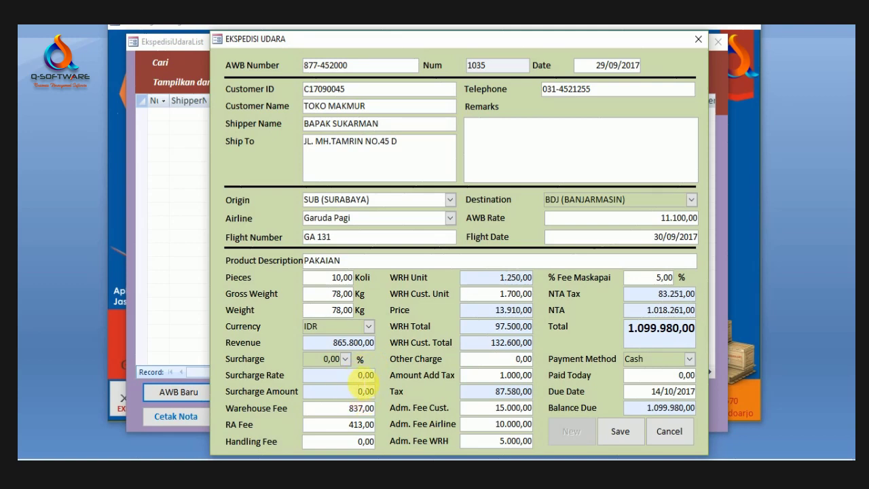
click(336, 375)
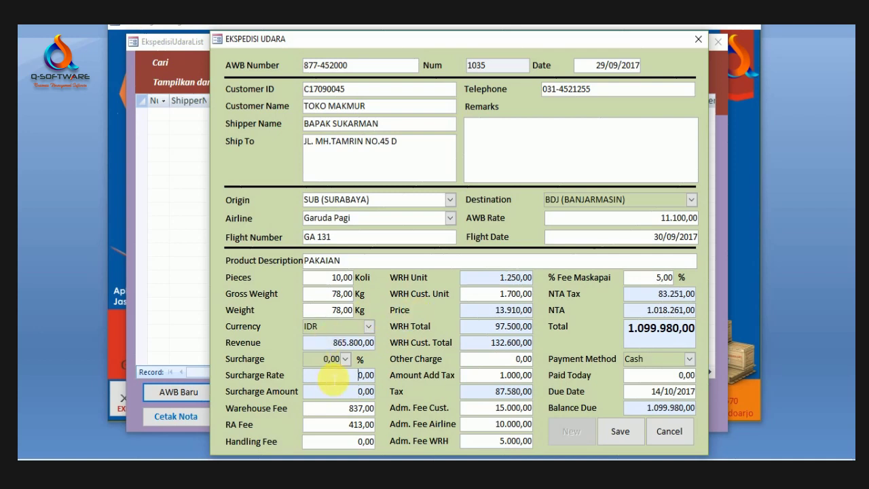
click(501, 311)
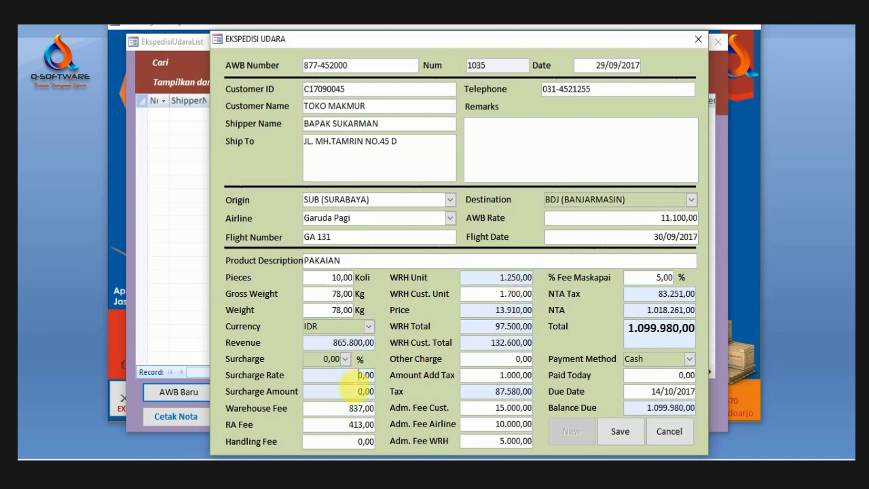
click(359, 391)
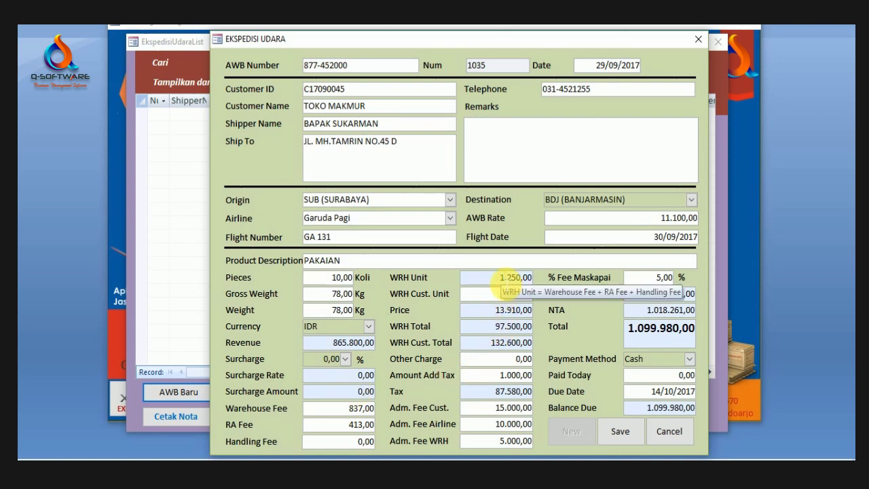
click(504, 277)
drag(470, 40, 455, 27)
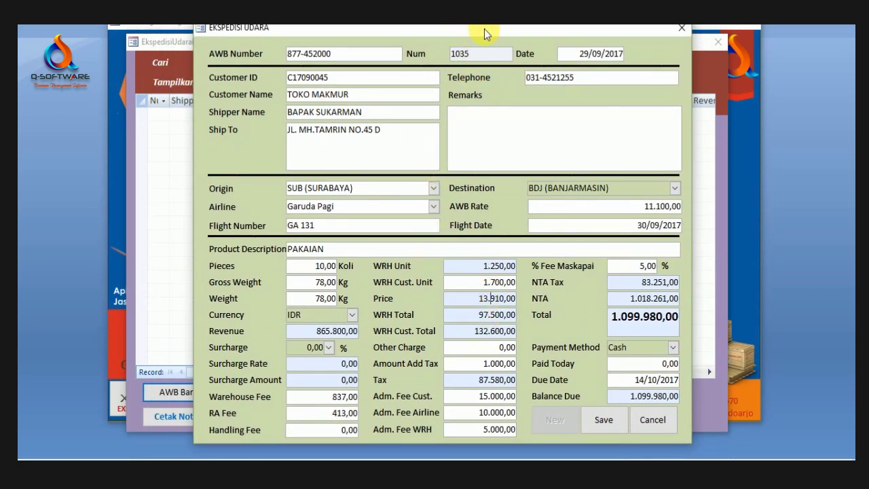
drag(484, 29, 465, 35)
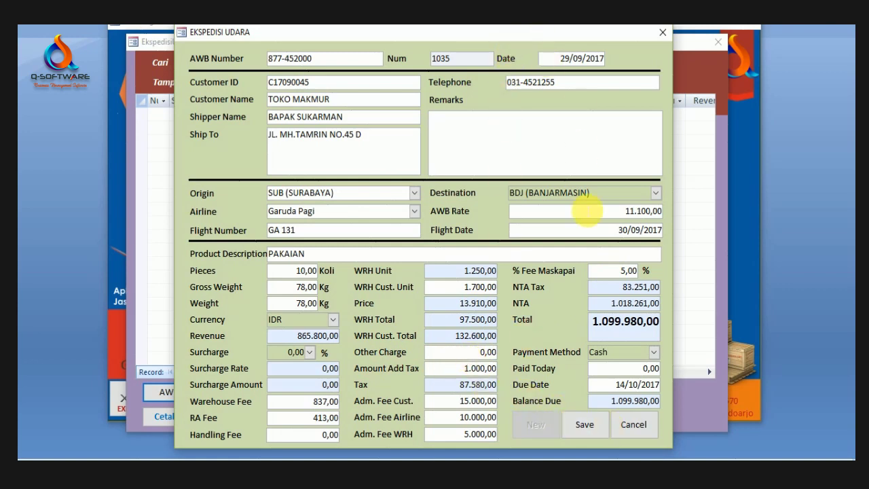
click(620, 330)
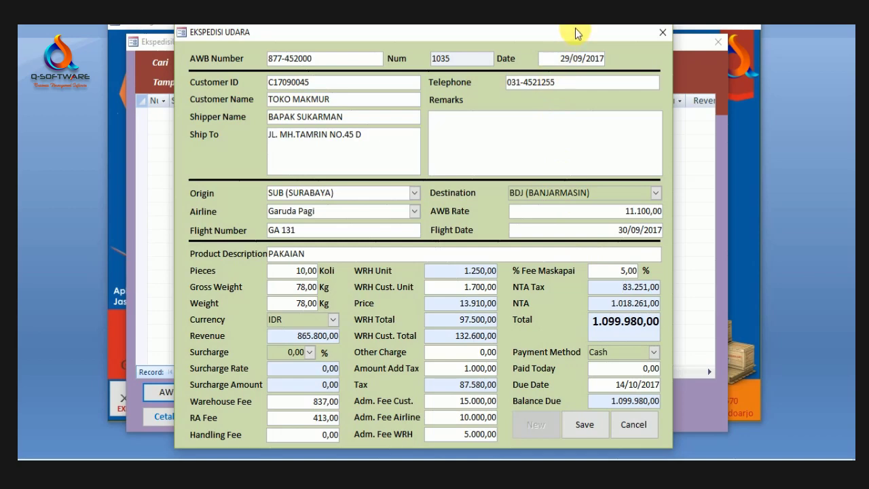
mouse_move(575, 28)
mouse_down()
mouse_move(582, 53)
mouse_move(575, 15)
mouse_move(572, 29)
mouse_up()
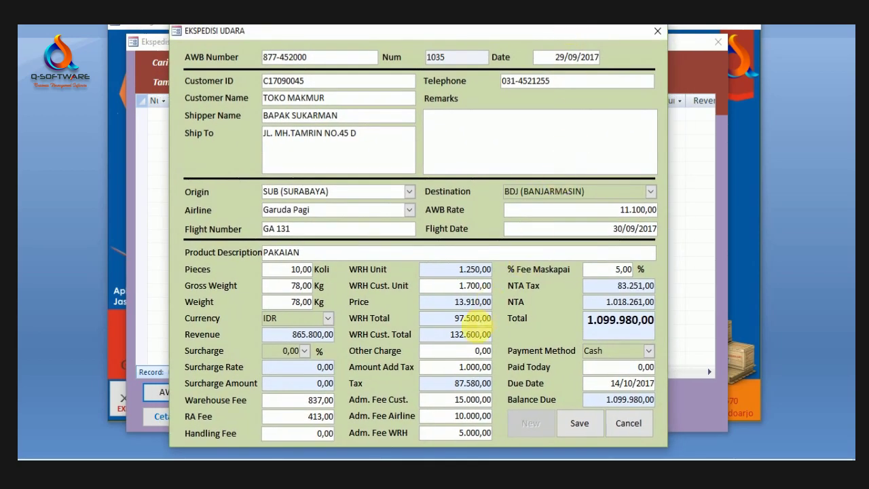
click(471, 318)
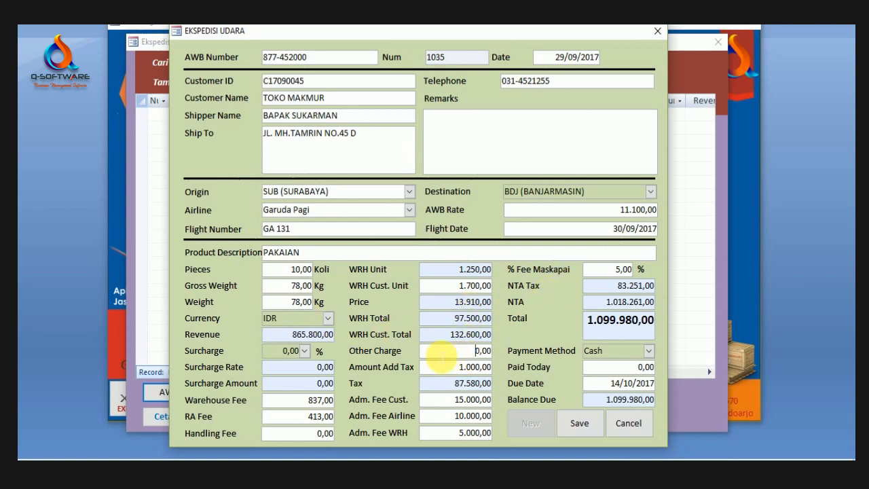
click(457, 354)
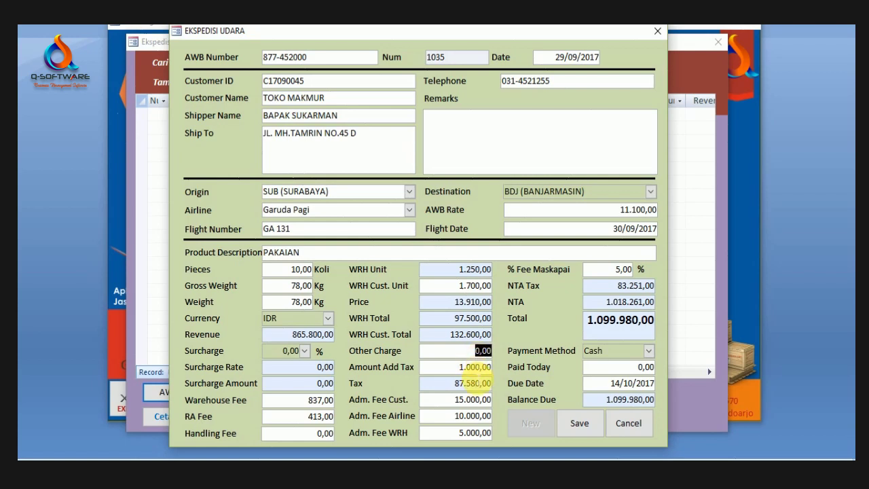
click(471, 367)
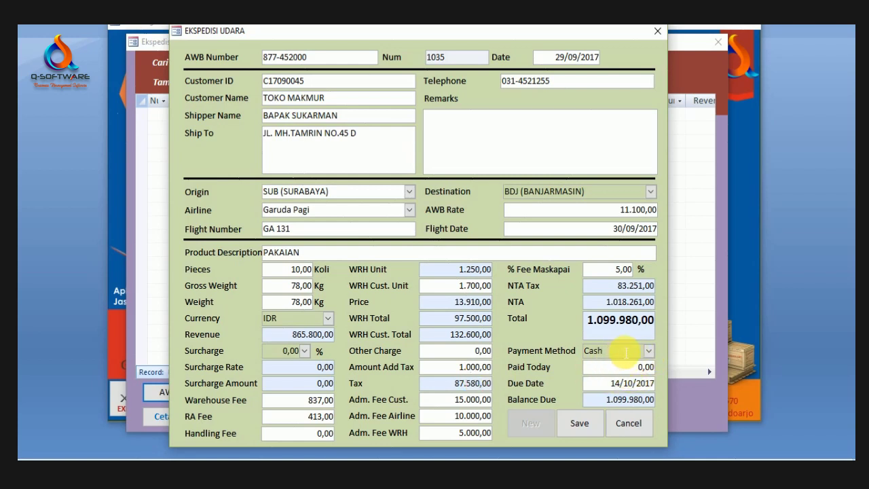
Step: Set the payment method back to Cash
click(649, 350)
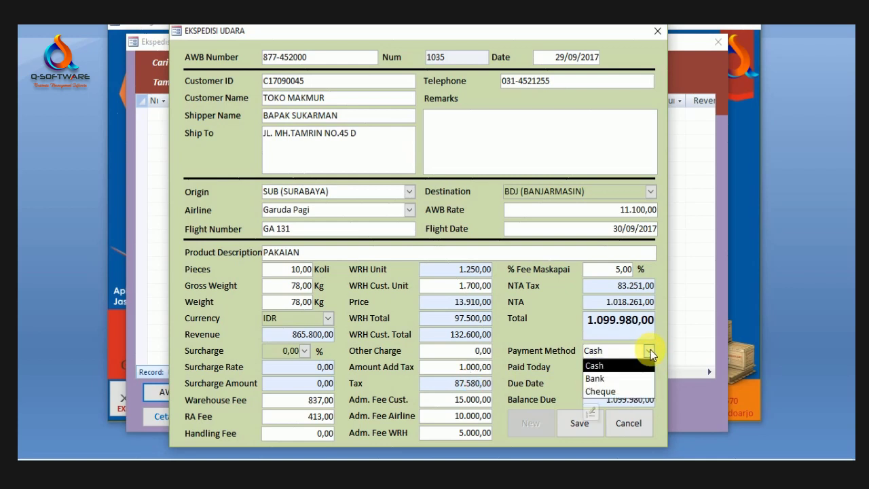
click(607, 379)
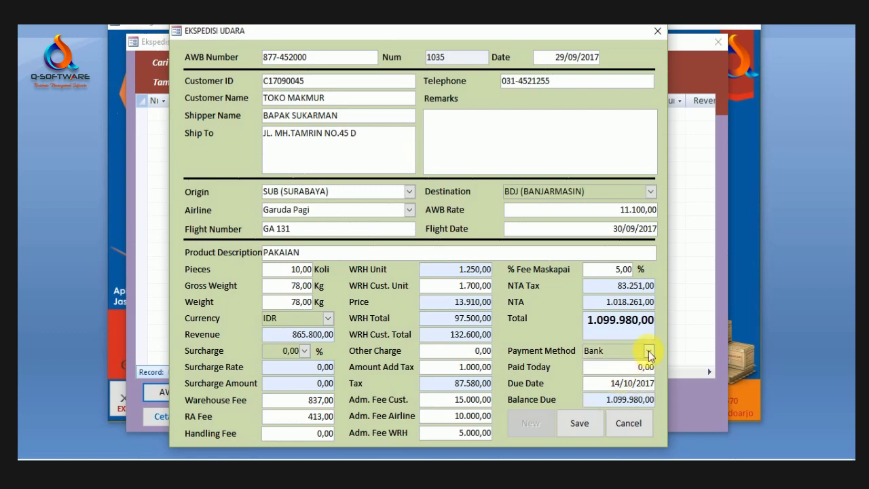
click(650, 351)
click(591, 349)
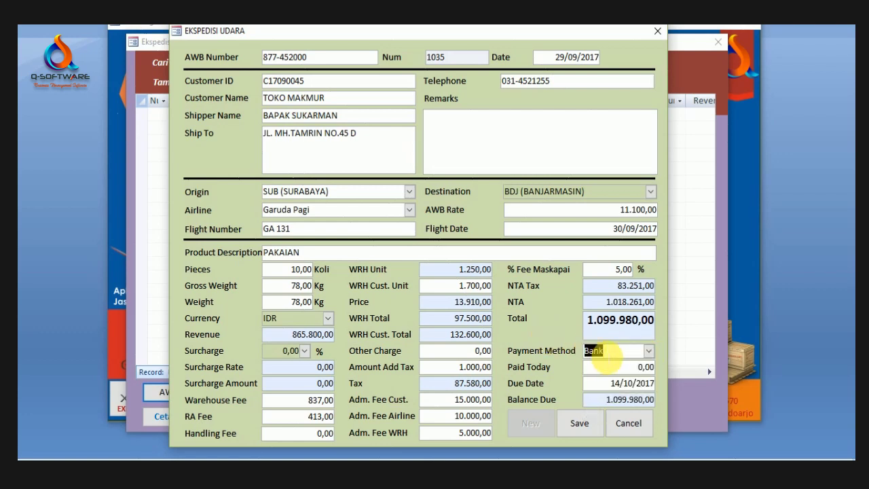
click(648, 352)
click(611, 362)
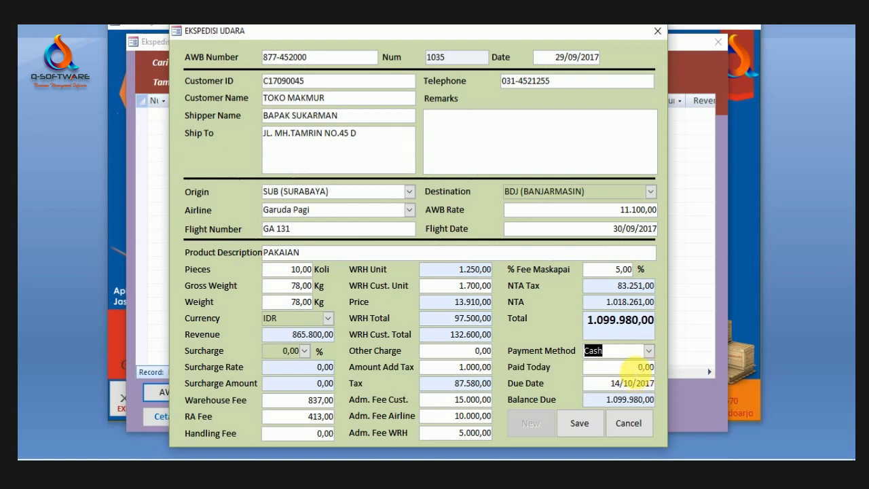
Step: Change Paid Today to 500.000,00 so the balance due becomes 599.980,00
click(643, 367)
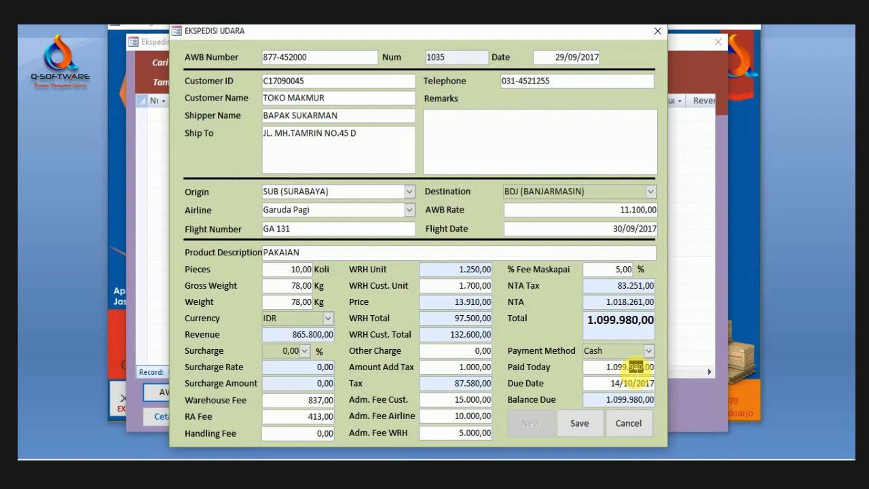
double_click(606, 367)
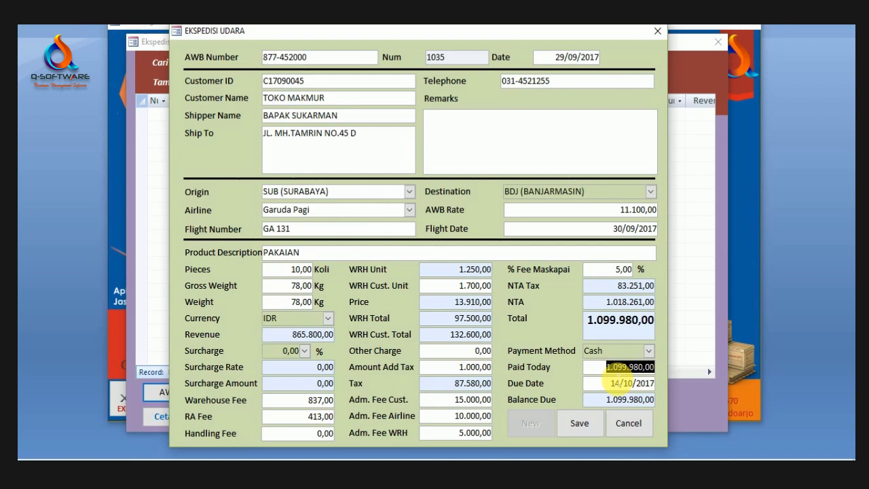
text(0)
click(633, 383)
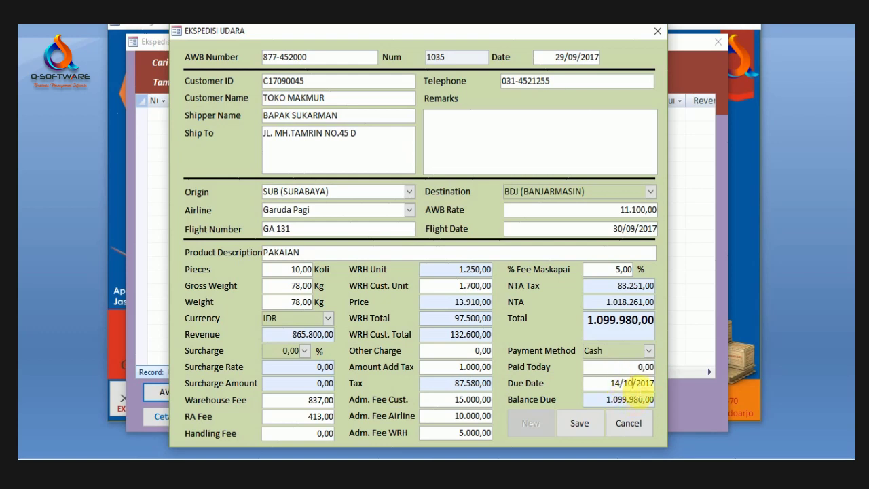
double_click(646, 367)
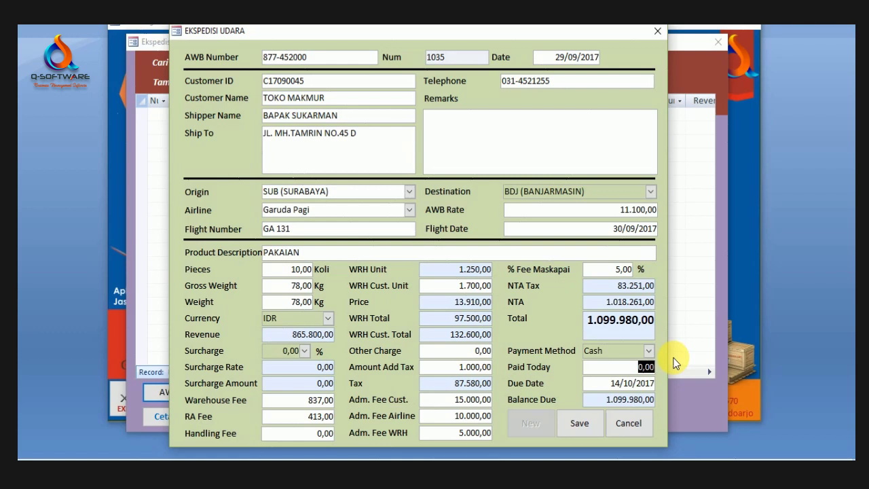
text(500.00)
key(Return)
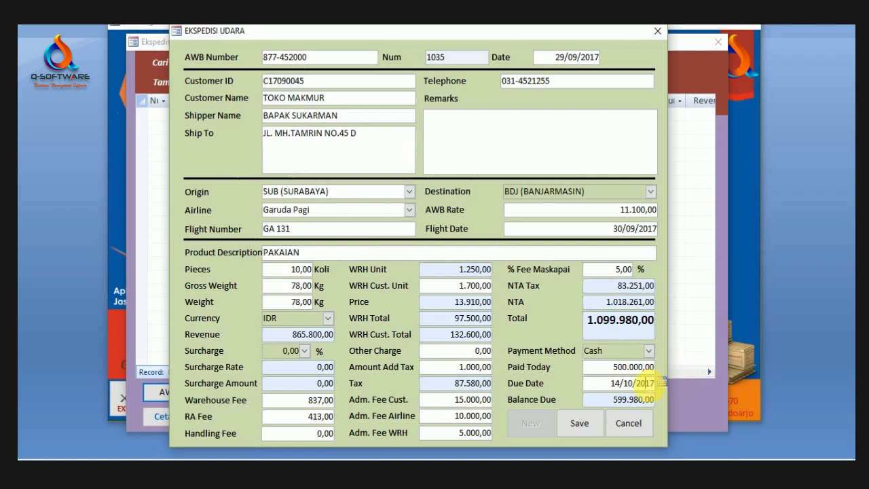
click(661, 383)
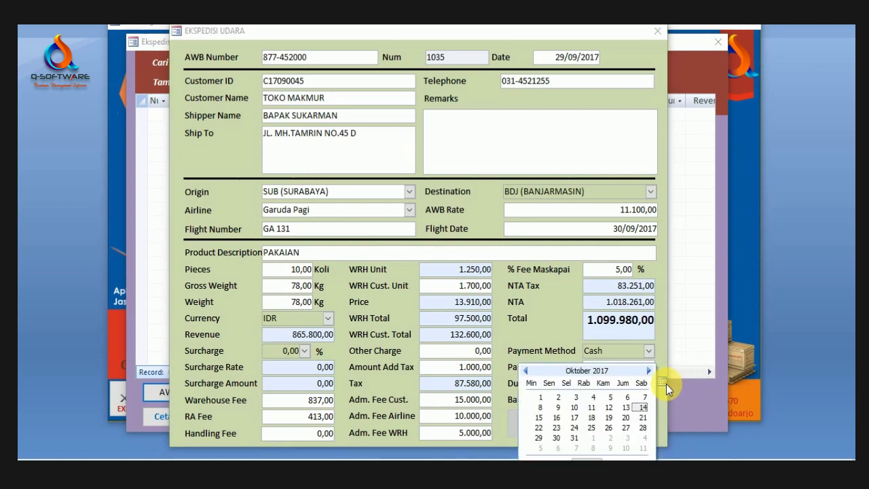
click(562, 349)
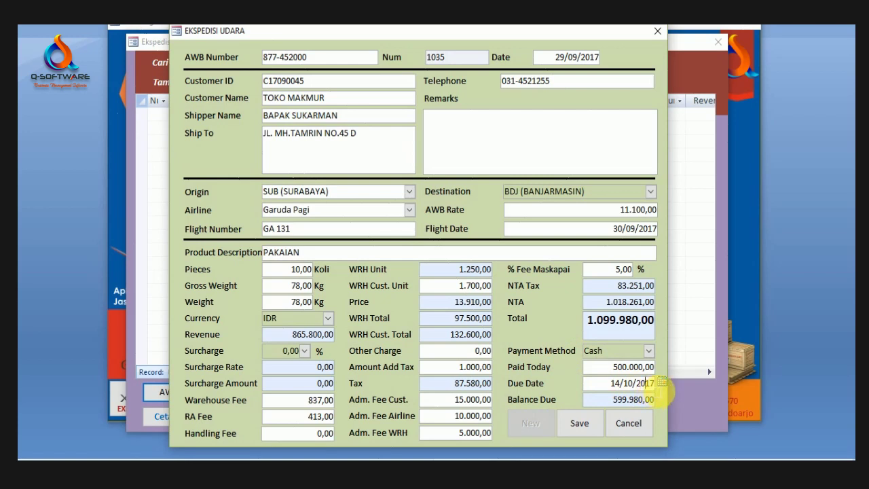
click(661, 384)
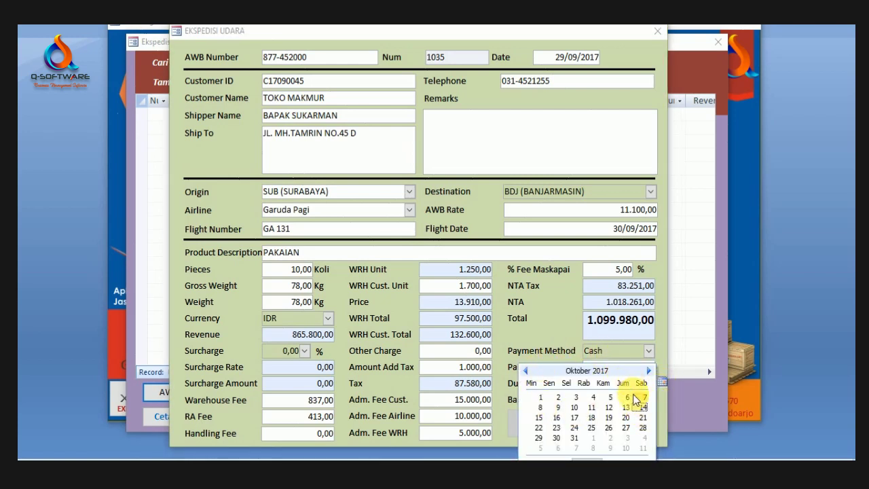
click(568, 349)
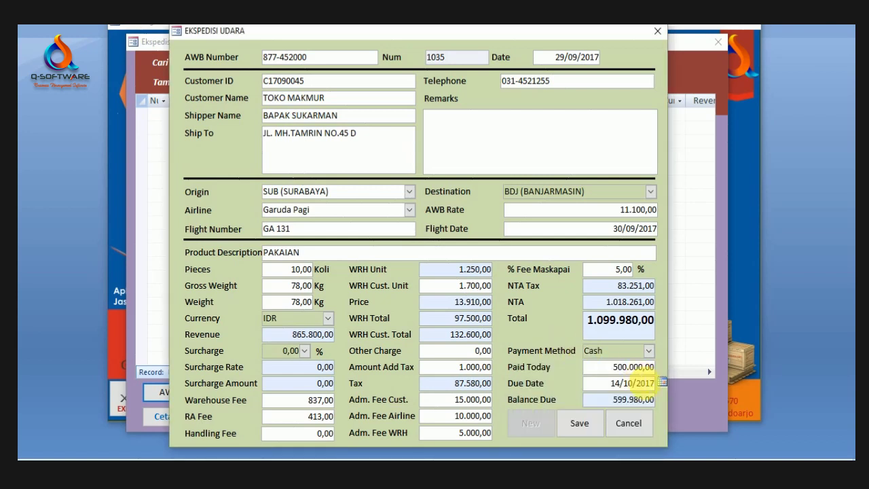
click(662, 383)
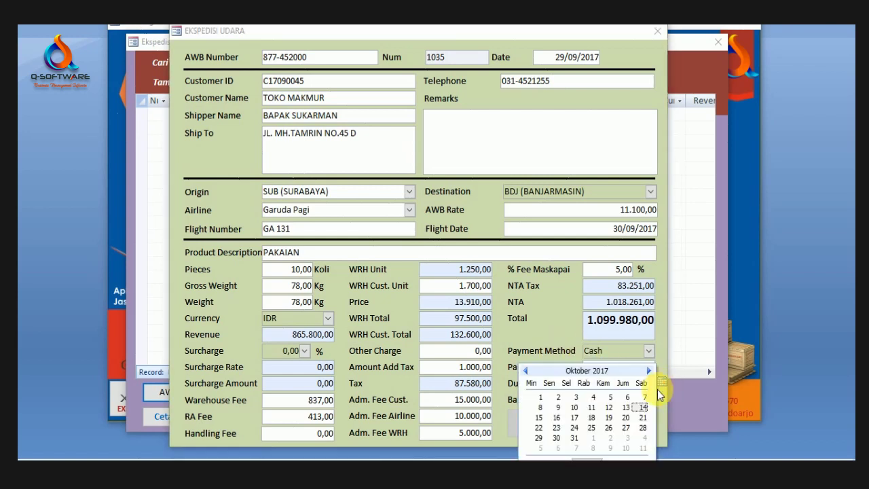
click(561, 349)
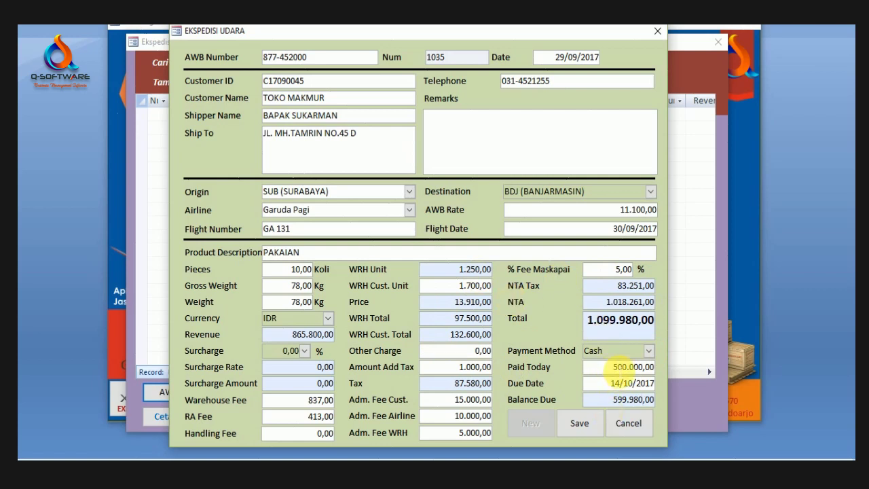
drag(623, 366, 662, 368)
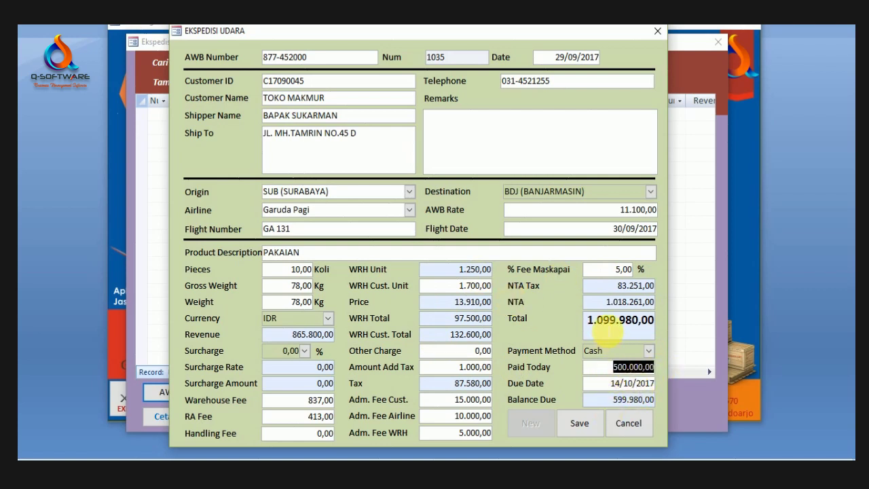
Step: Re-enter flight GA 131 after the required-field warning and save the AWB as record 1035
click(607, 324)
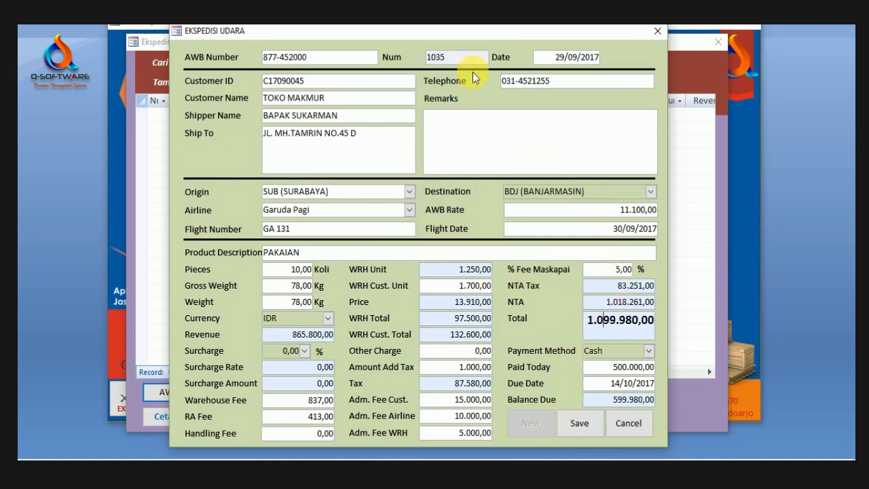
click(579, 425)
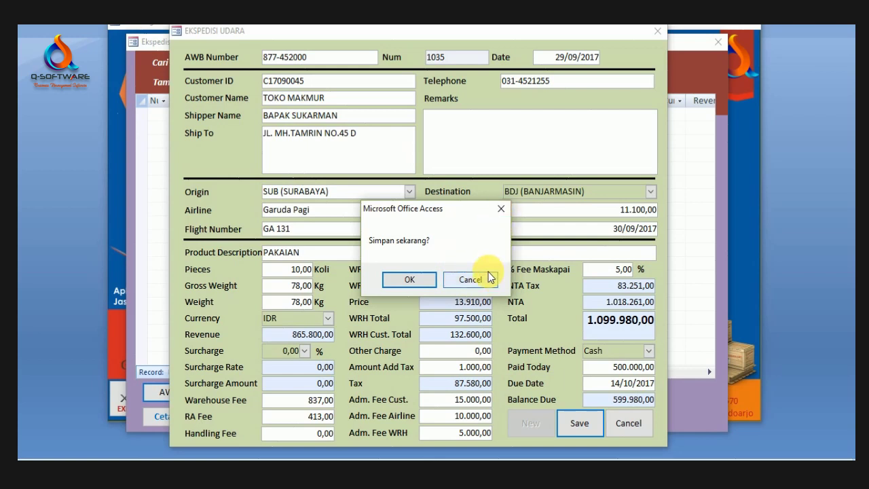
click(501, 210)
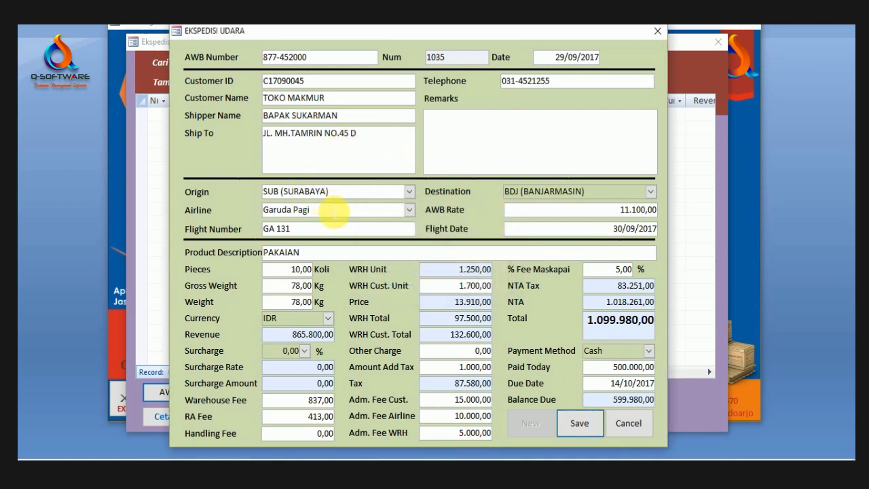
drag(343, 234, 105, 212)
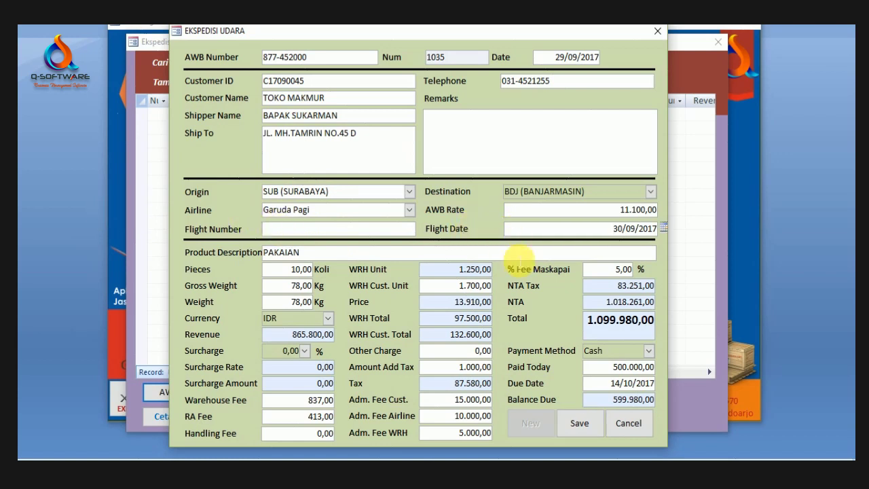
click(579, 423)
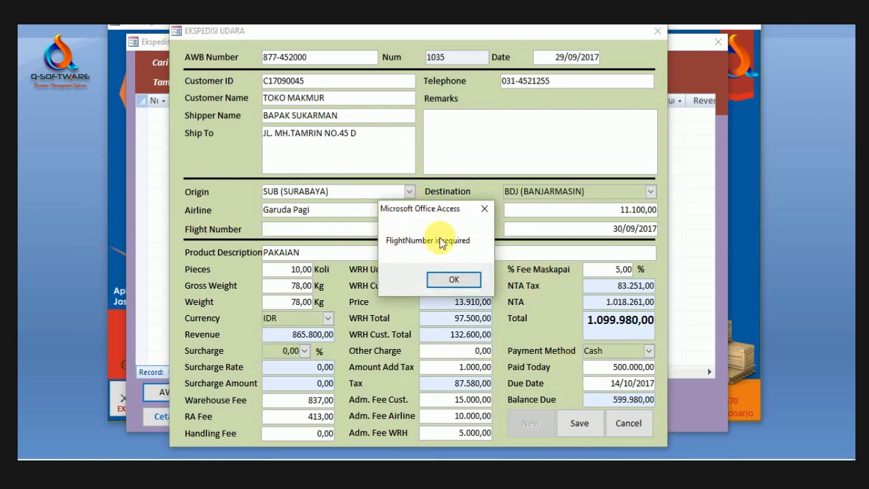
drag(427, 213, 461, 226)
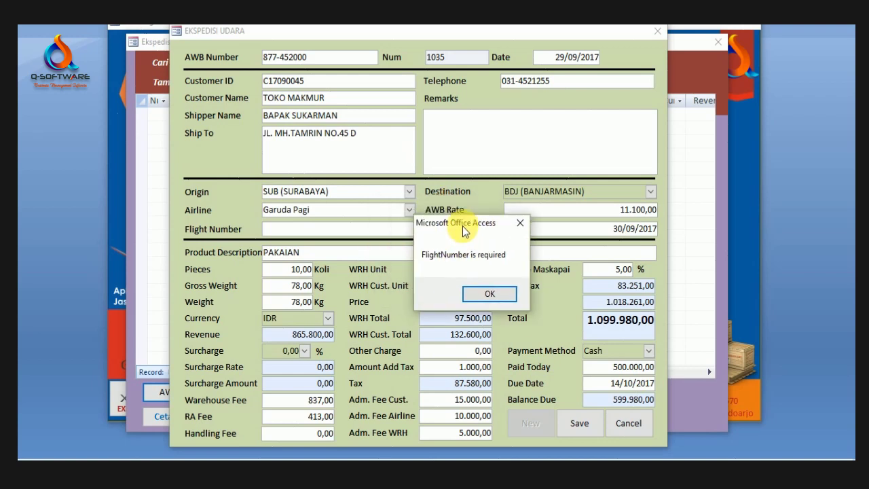
click(519, 225)
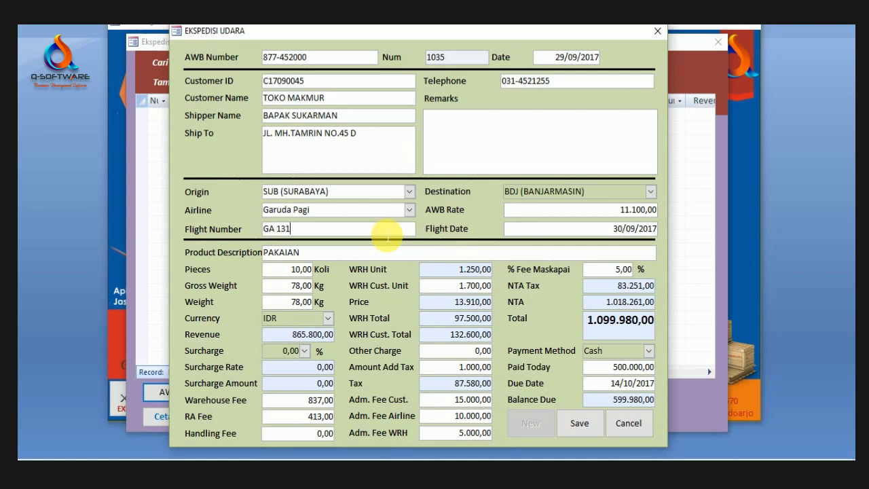
click(585, 428)
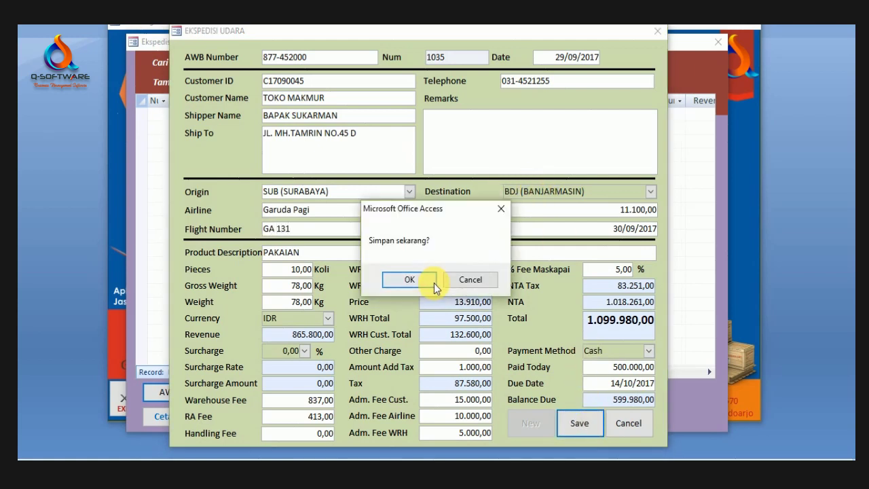
click(431, 280)
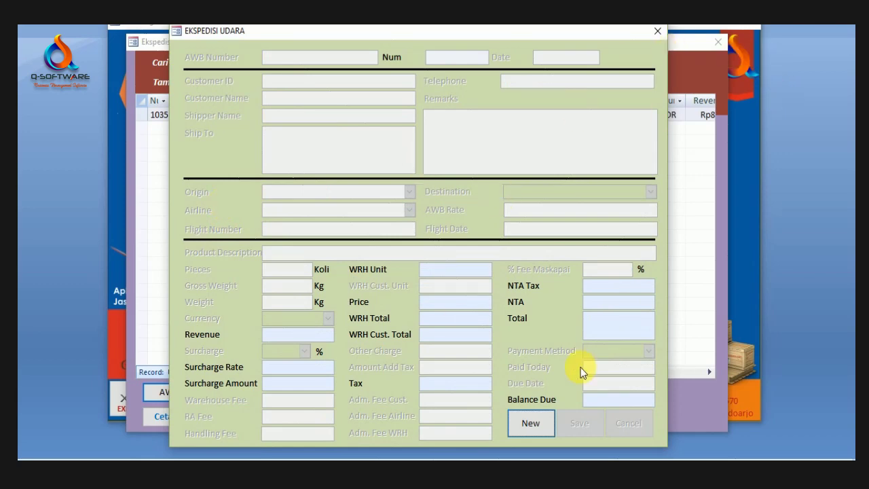
Step: Close the air-cargo entry form, select record 1035 and preview the shipment list report
drag(524, 32, 668, 108)
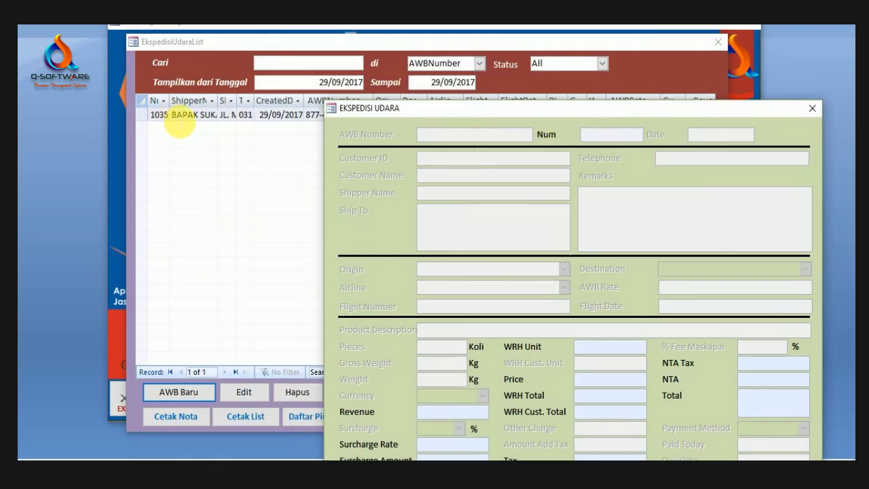
drag(614, 113, 479, 98)
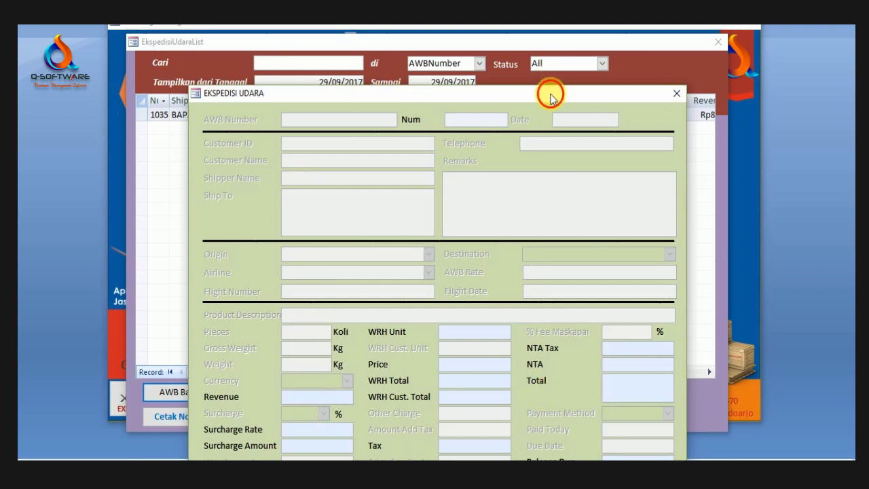
drag(550, 97, 540, 33)
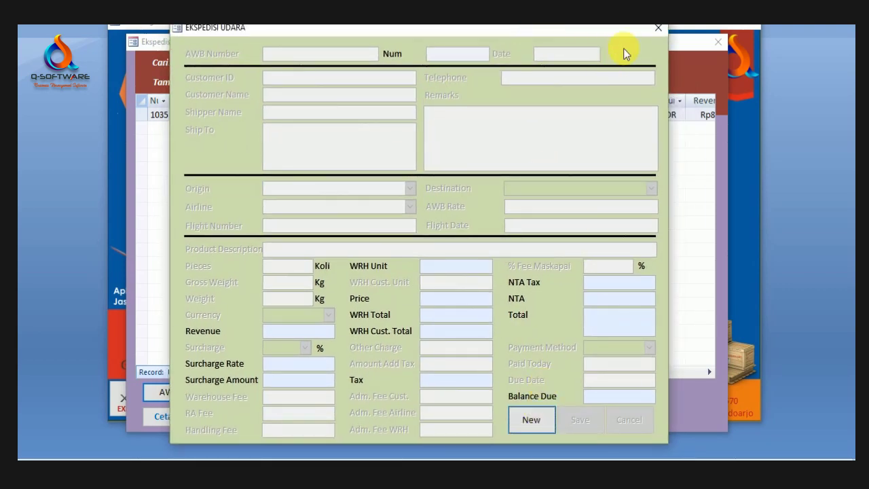
click(658, 28)
click(288, 115)
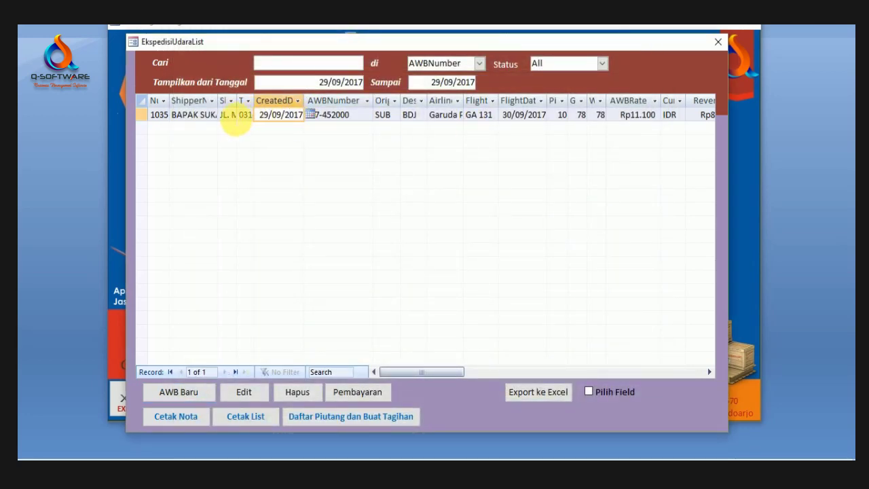
click(204, 116)
click(249, 419)
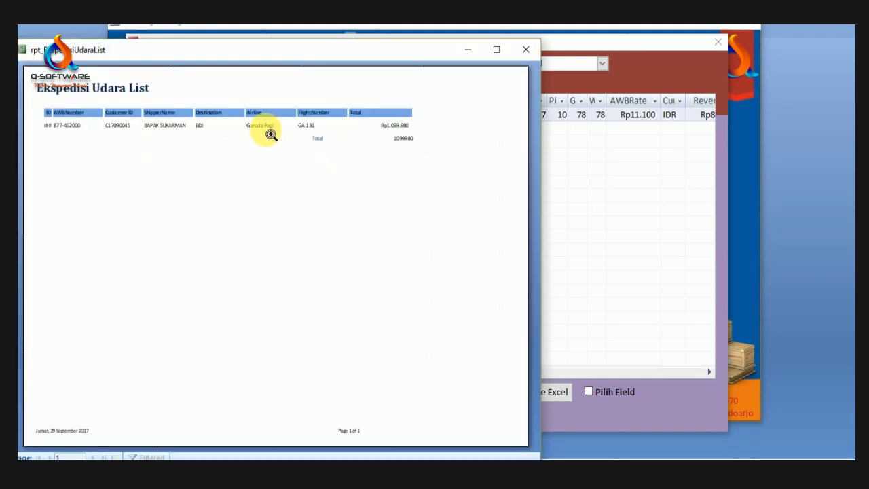
Step: Inspect the report showing AWB 877-452000 totalling Rp1.099.980, then close the preview
drag(150, 53, 251, 56)
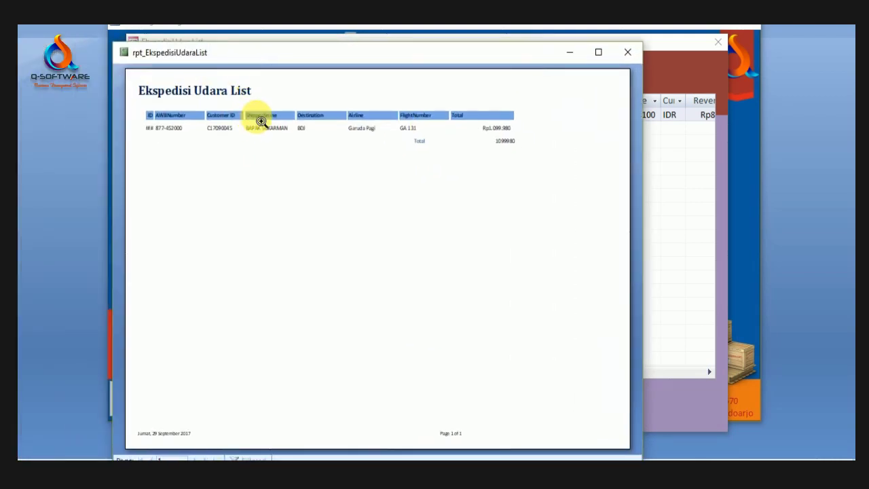
click(258, 93)
click(438, 108)
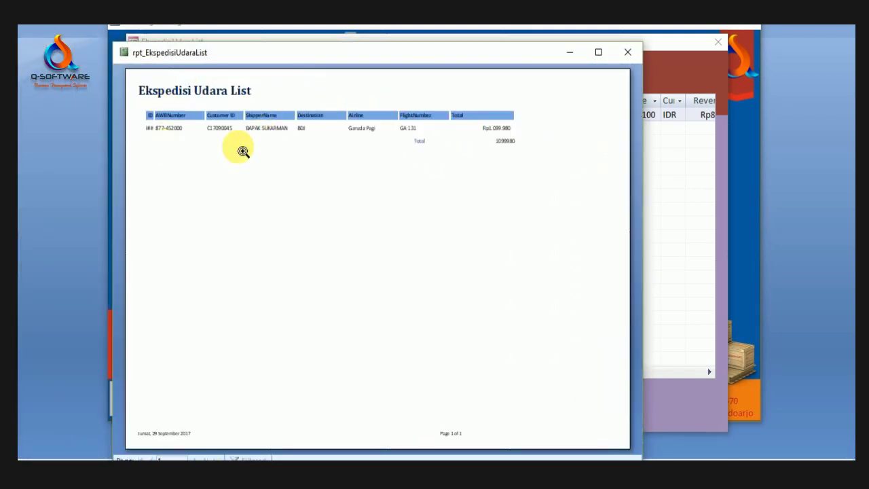
click(164, 81)
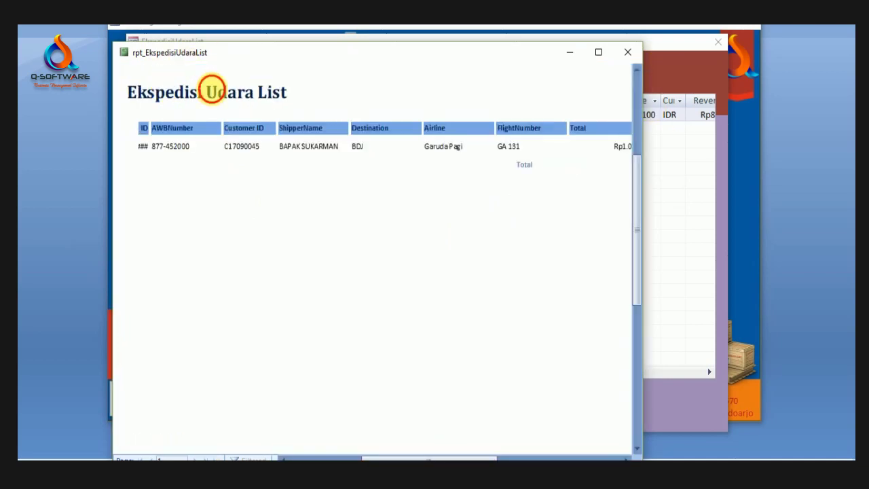
click(211, 90)
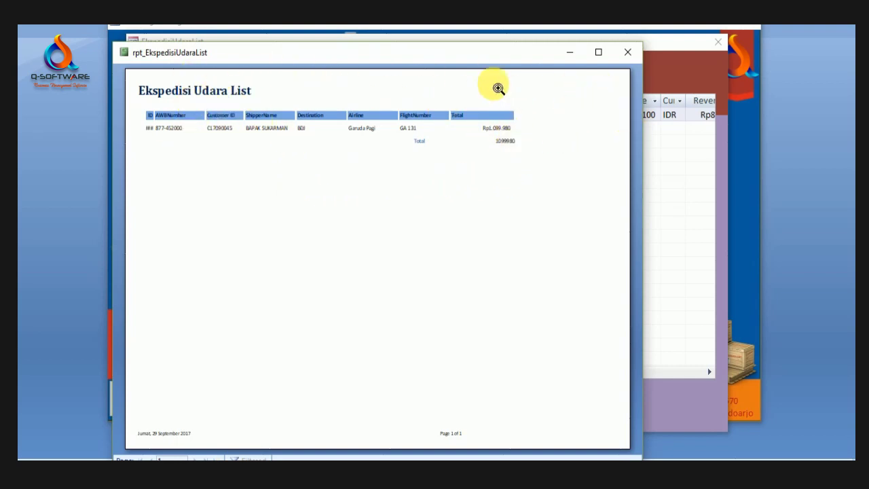
drag(488, 54, 523, 81)
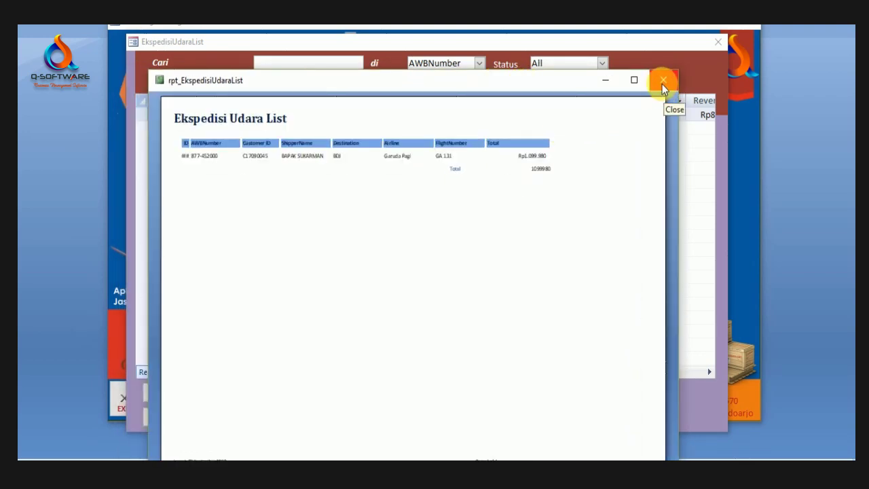
click(662, 82)
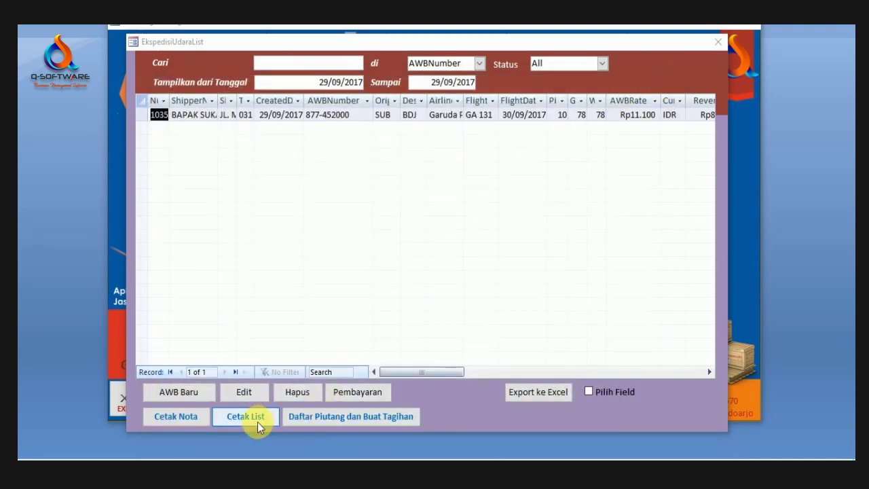
click(195, 420)
click(319, 128)
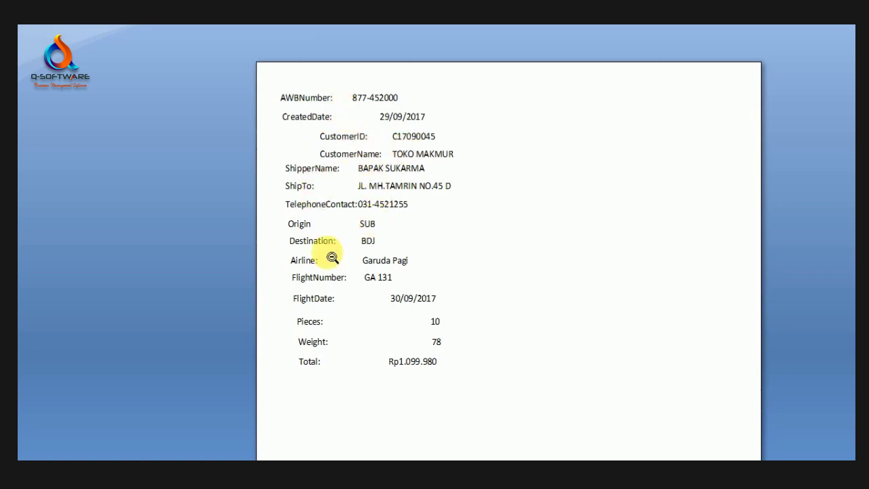
scroll(317, 204, up, 1)
click(530, 153)
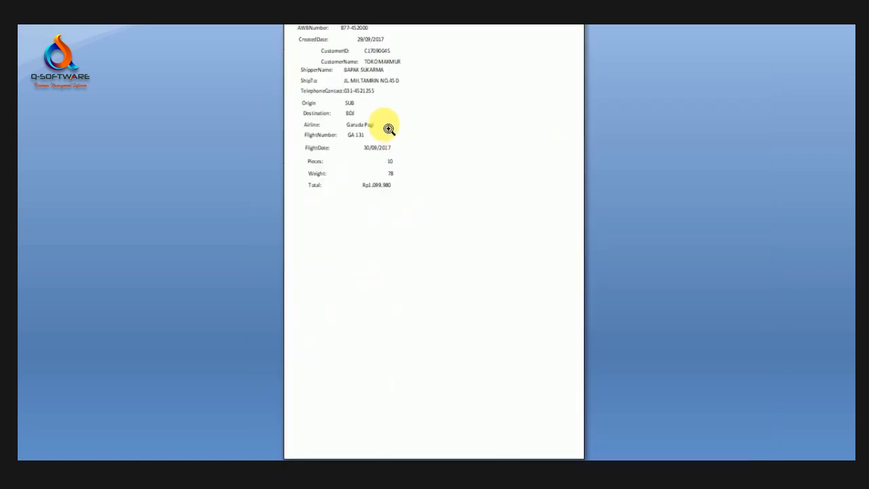
click(388, 128)
scroll(436, 146, up, 1)
scroll(611, 102, up, 3)
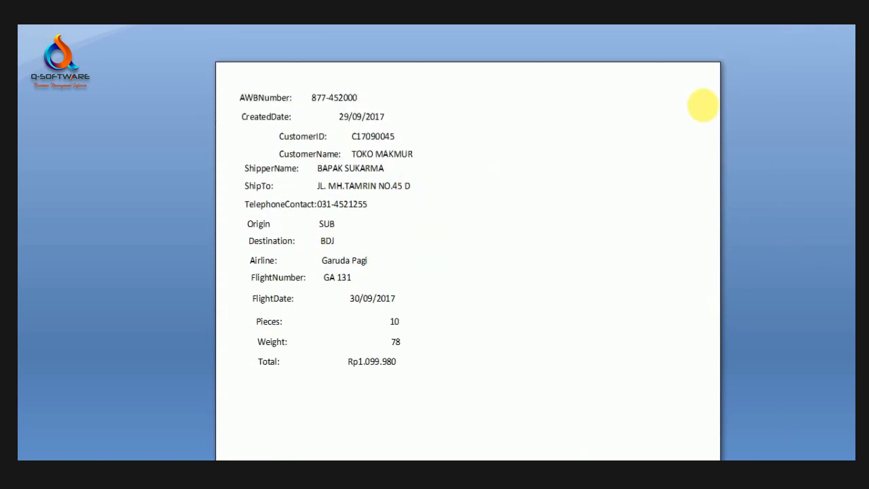
click(362, 169)
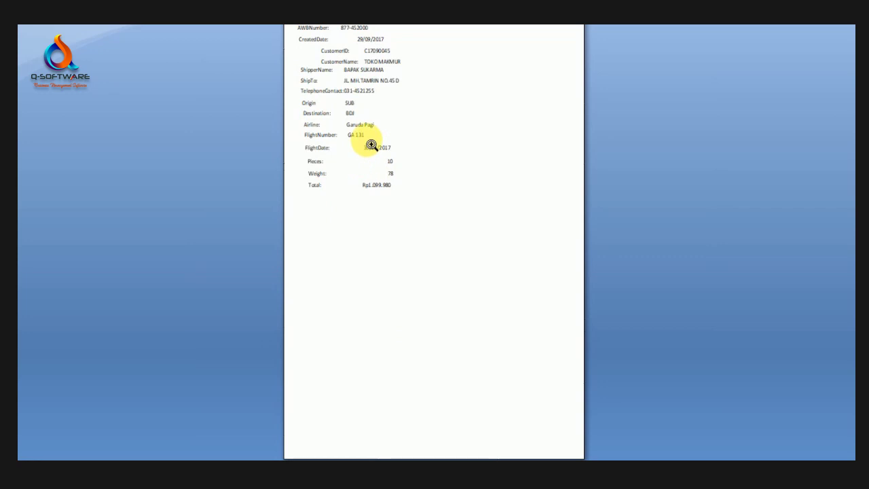
click(428, 100)
scroll(628, 89, up, 1)
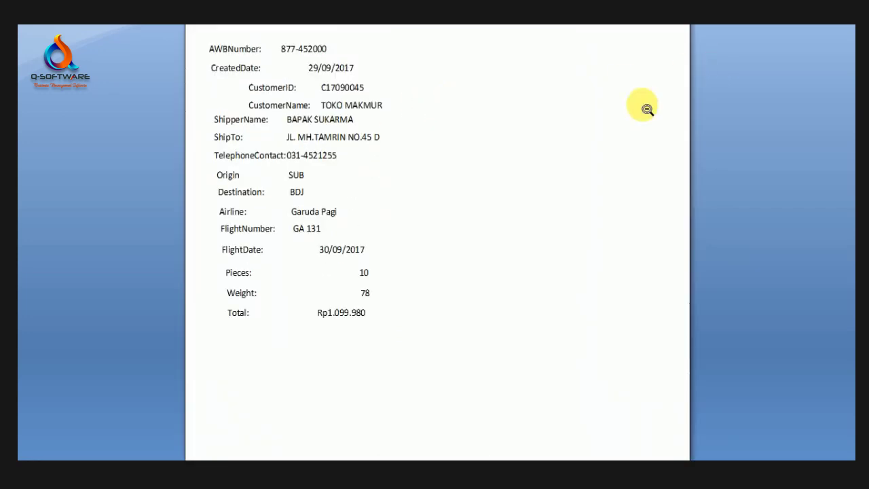
click(571, 108)
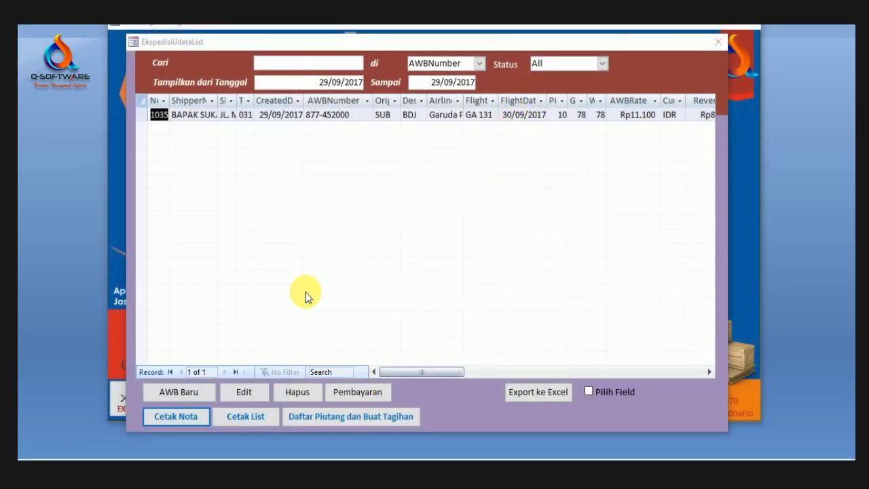
click(287, 115)
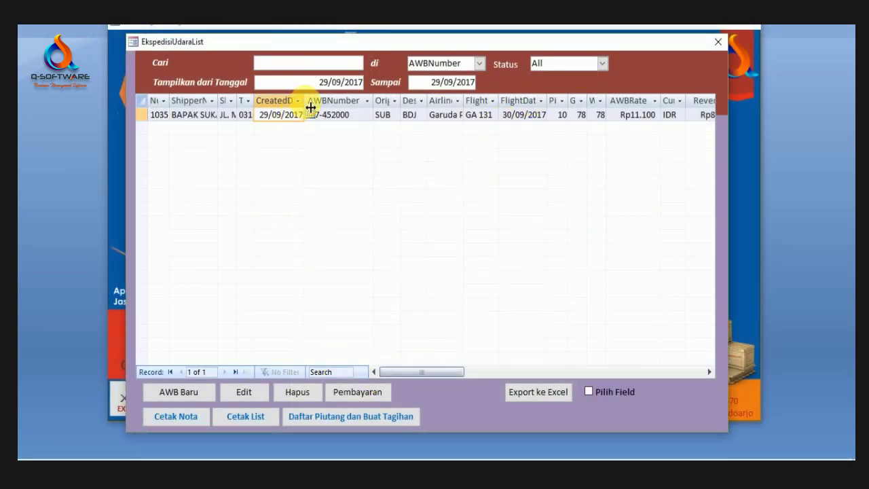
Step: Check the shipment's AWB number, then close and reopen the air shipment list
click(354, 117)
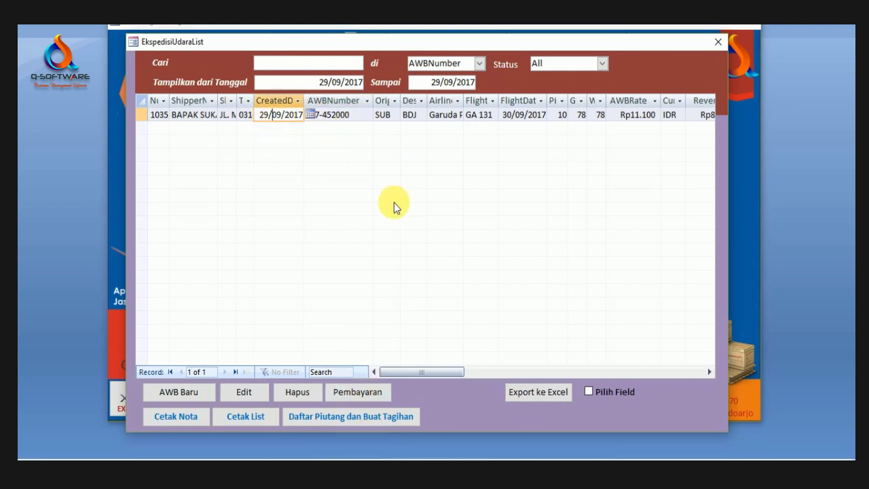
click(349, 114)
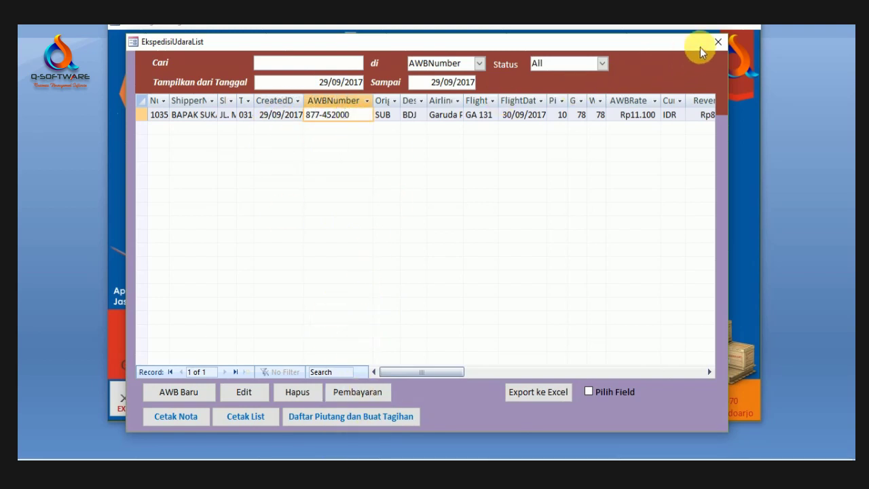
click(367, 393)
click(629, 52)
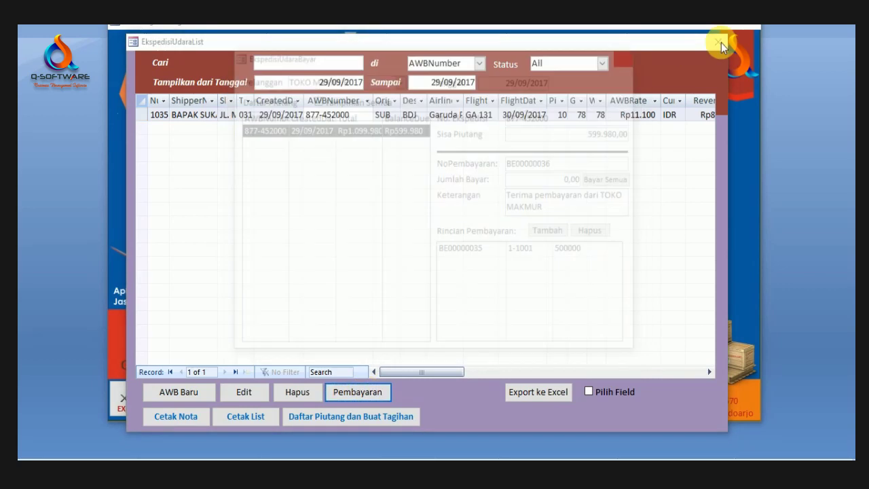
click(724, 39)
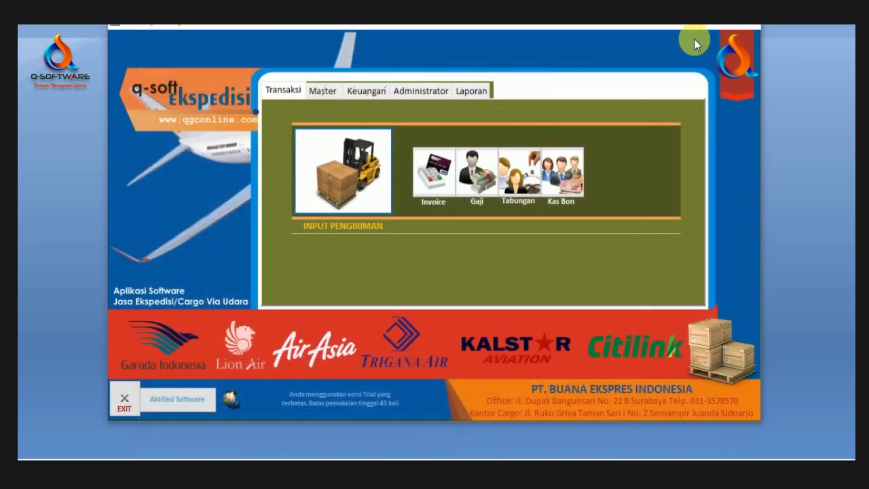
click(366, 170)
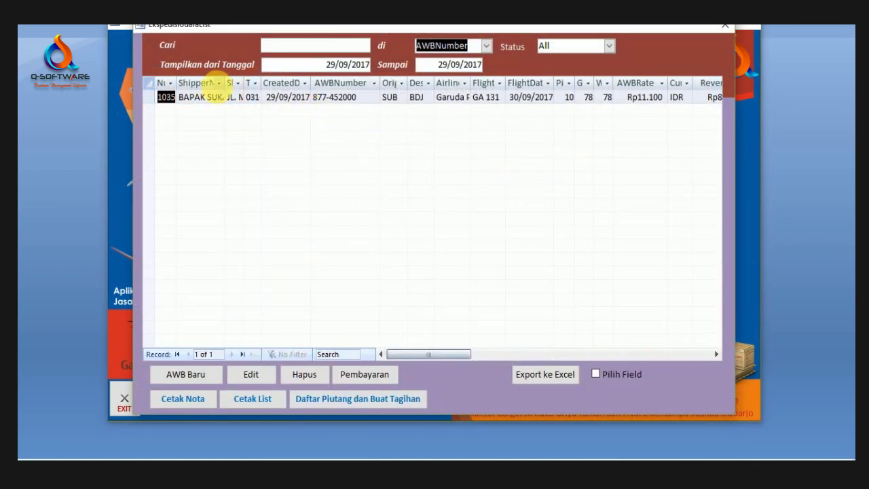
Step: Widen the Num and ShipperName columns to show the full shipper name, then open Pembayaran
drag(232, 88, 241, 87)
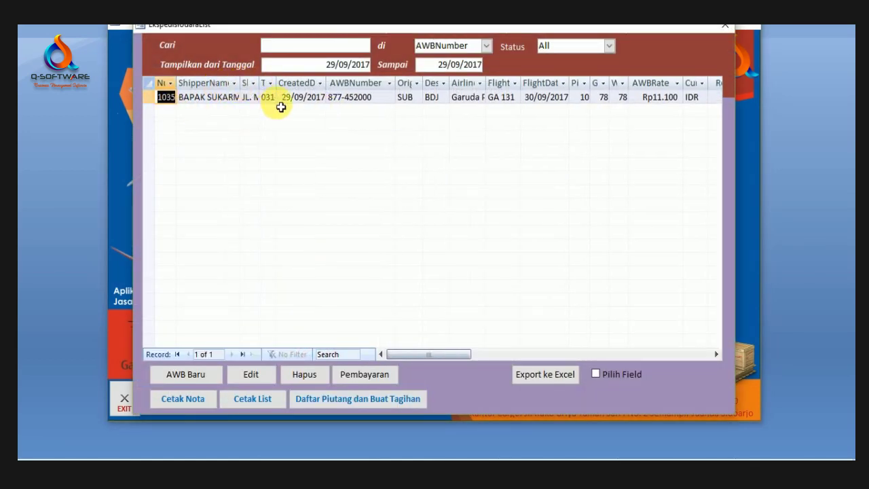
double_click(184, 91)
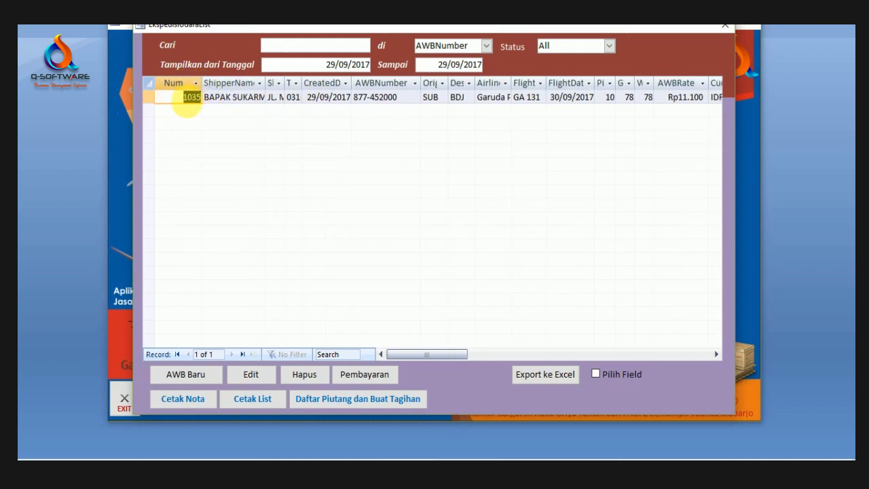
click(228, 98)
drag(354, 97, 392, 103)
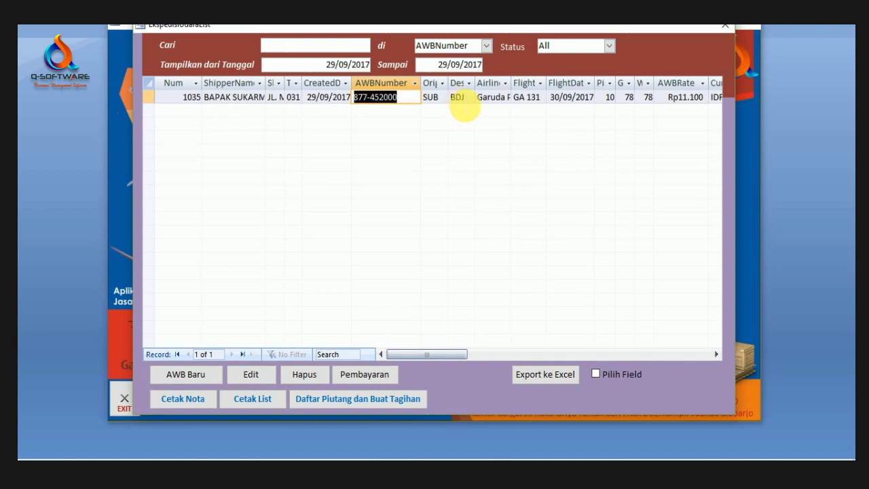
click(462, 100)
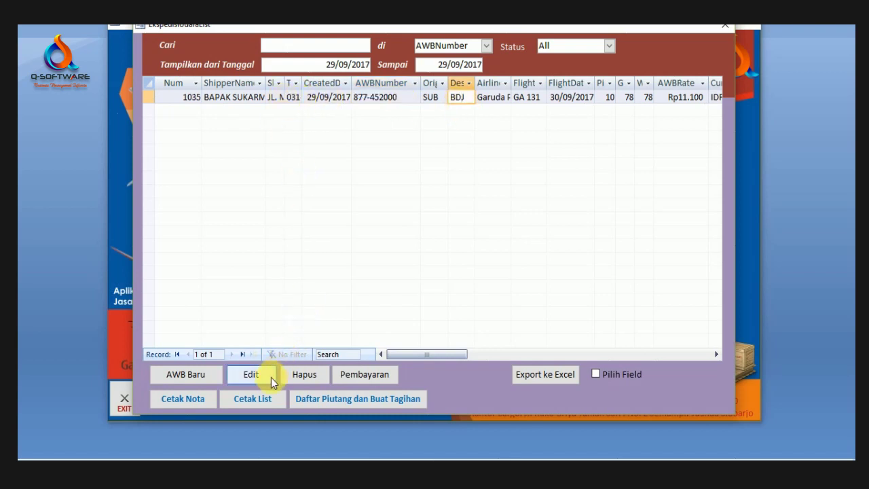
click(243, 98)
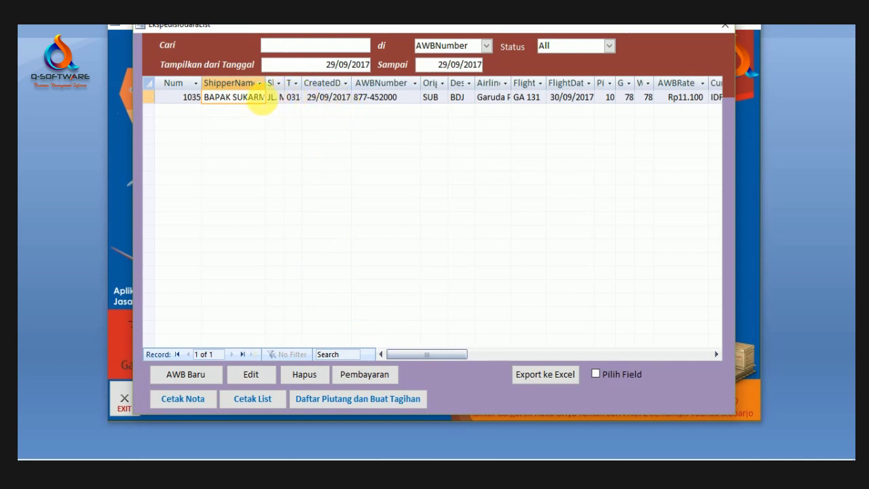
drag(265, 91, 288, 90)
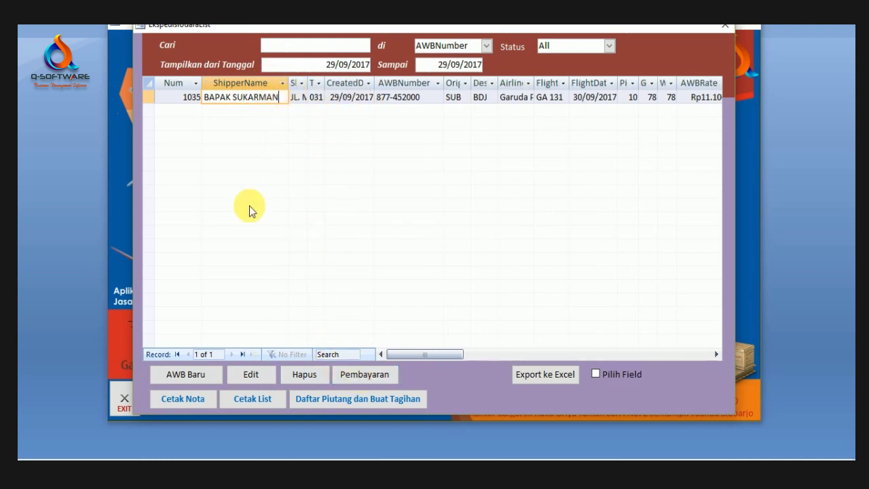
click(376, 375)
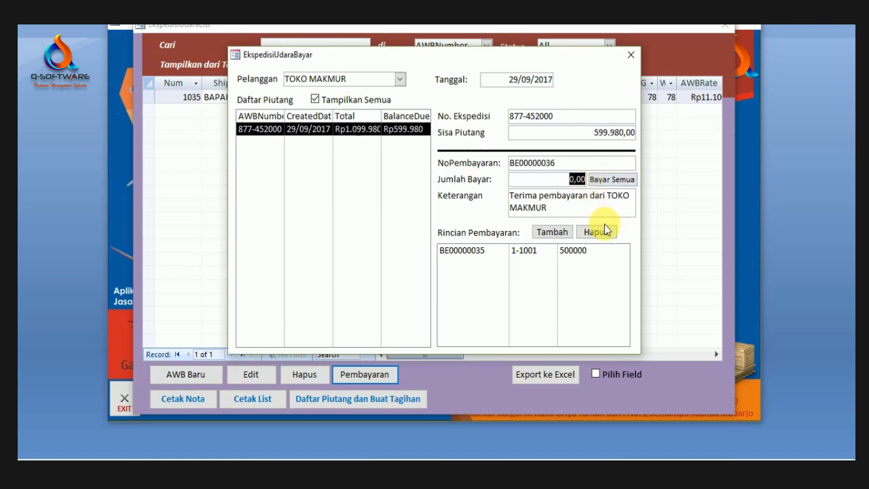
Step: Add the 100000 payment, confirm the balance drops to 499.980,00, and close the payment form
click(552, 233)
click(572, 265)
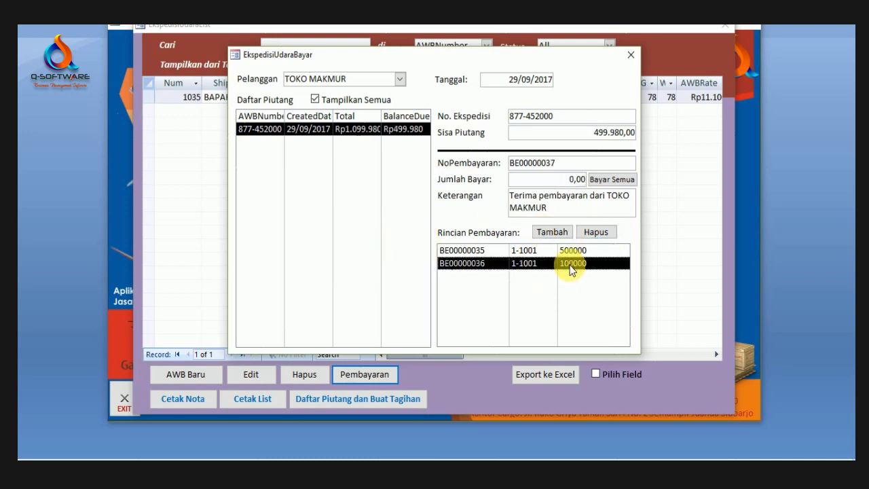
click(576, 263)
click(575, 252)
click(577, 262)
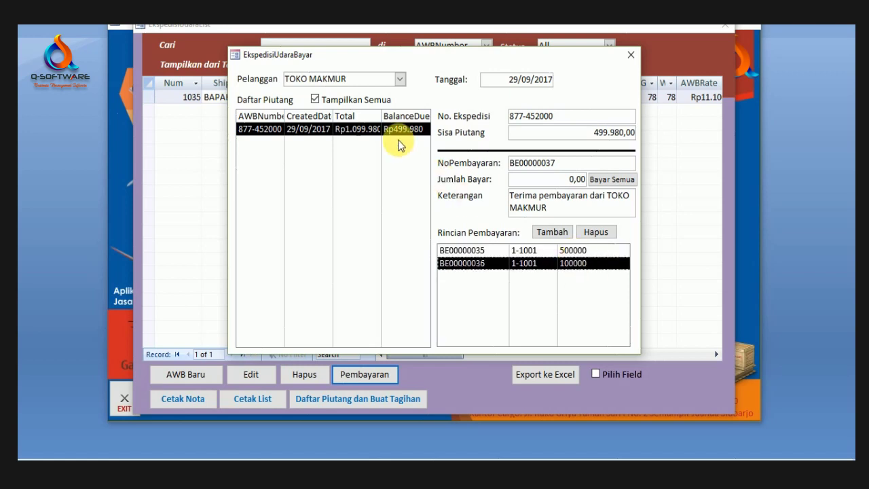
click(401, 130)
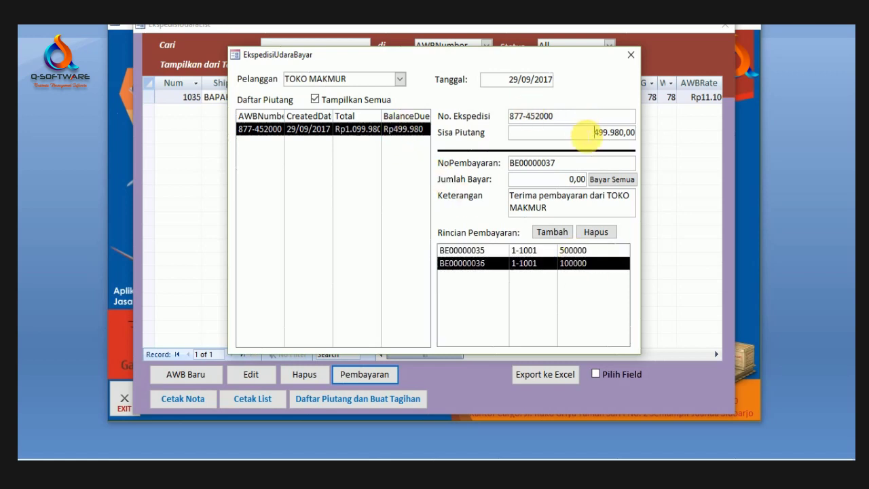
drag(574, 135, 668, 137)
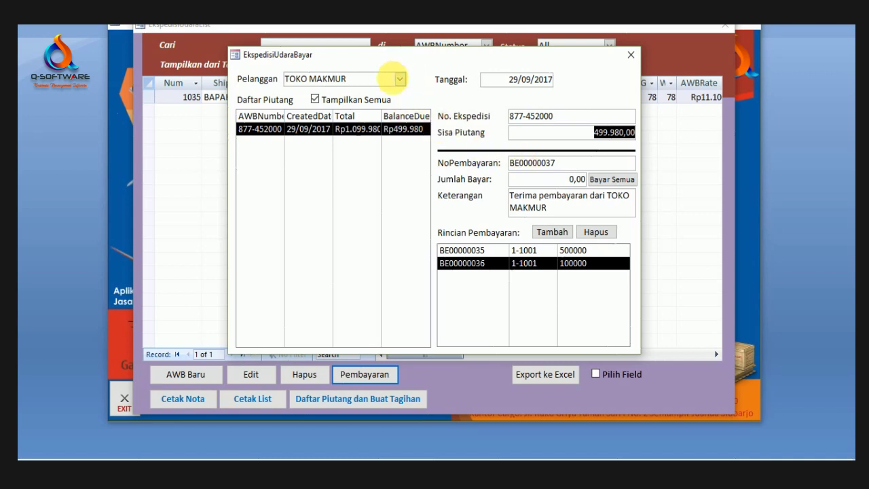
click(631, 61)
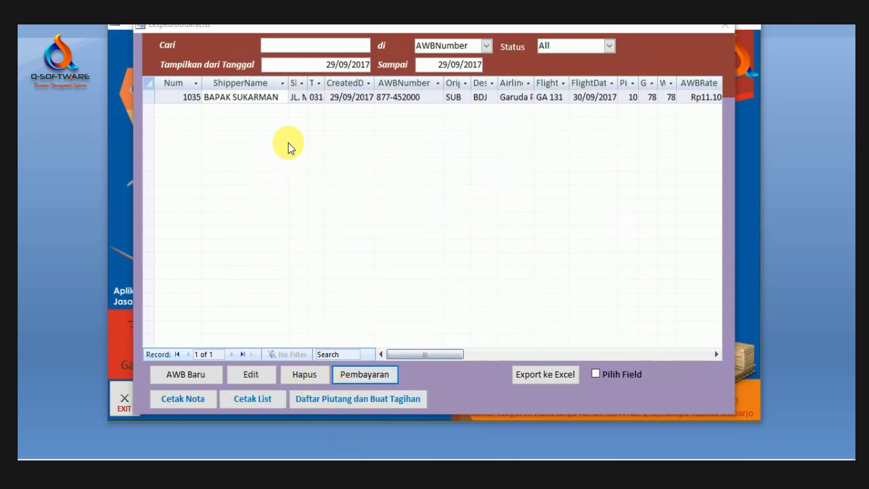
click(286, 97)
click(270, 401)
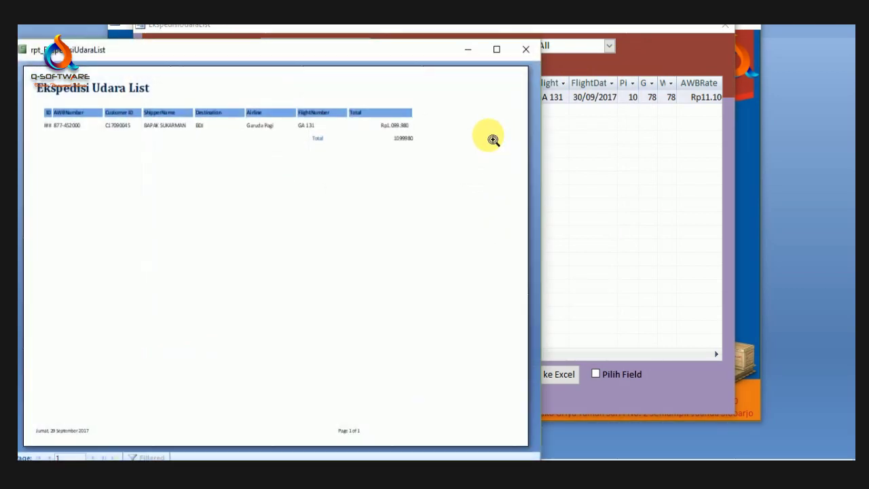
click(412, 135)
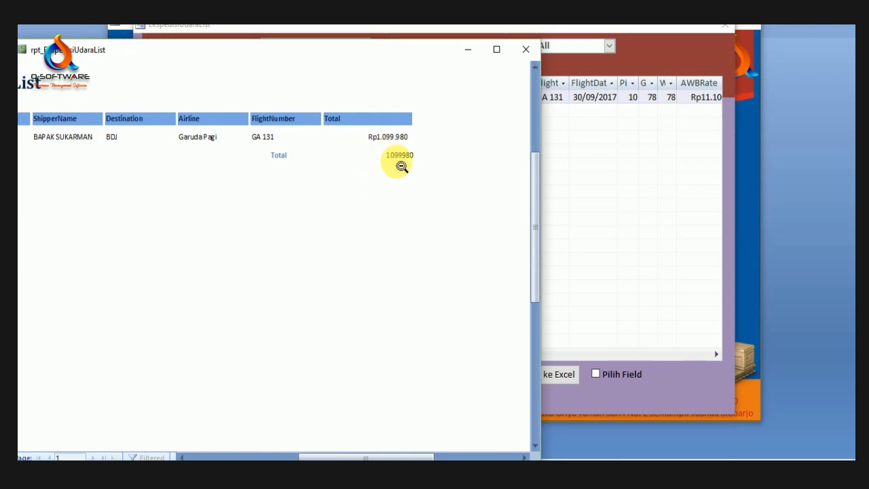
click(377, 144)
click(381, 142)
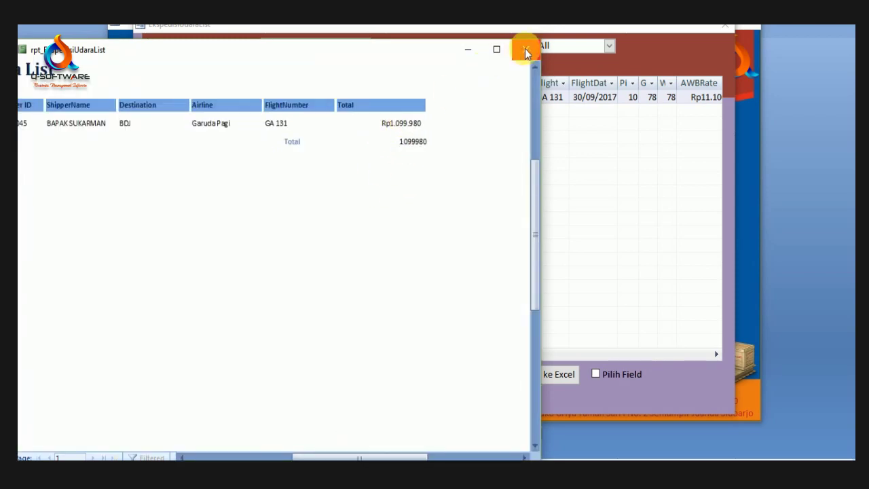
click(525, 49)
click(278, 98)
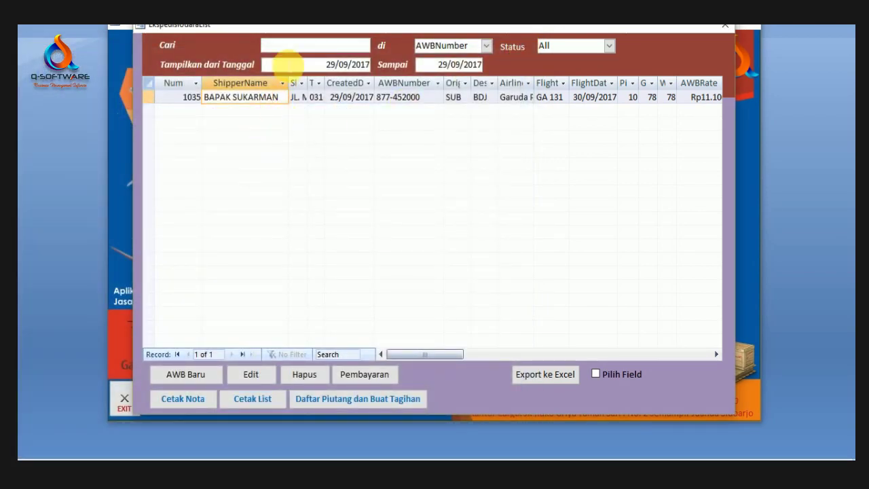
Step: Start new AWB 877-452001 and pick customer TOKO MAKMUR from a lookup filtered by 'TOKO'
click(187, 378)
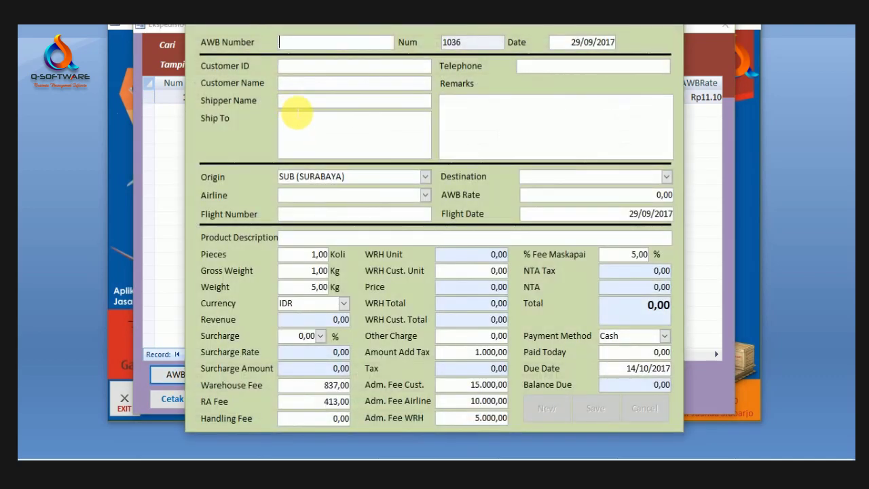
drag(372, 24, 349, 130)
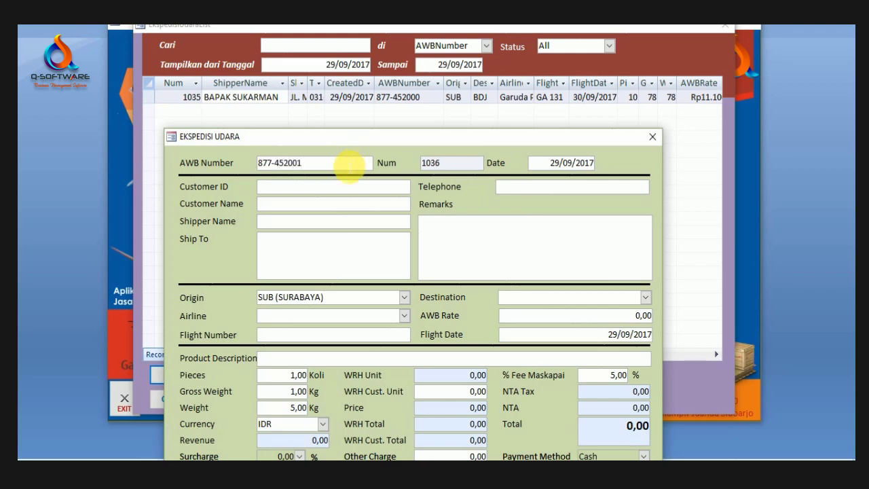
double_click(343, 186)
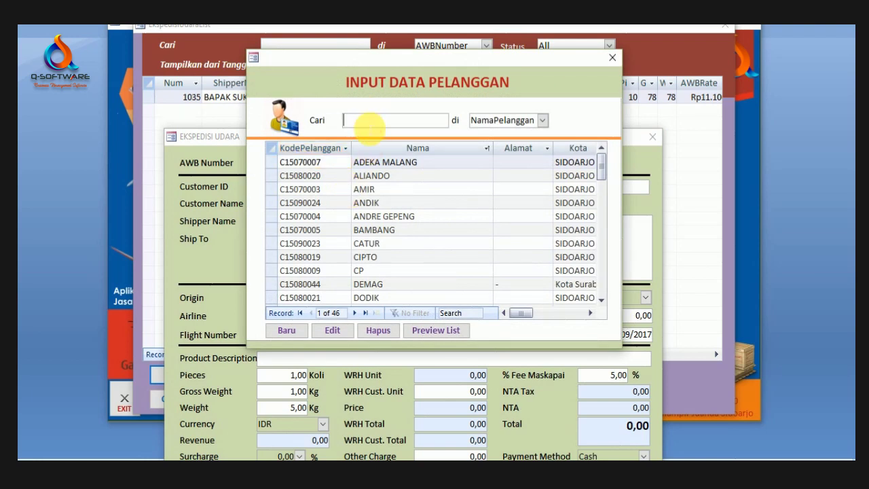
text(TOKO)
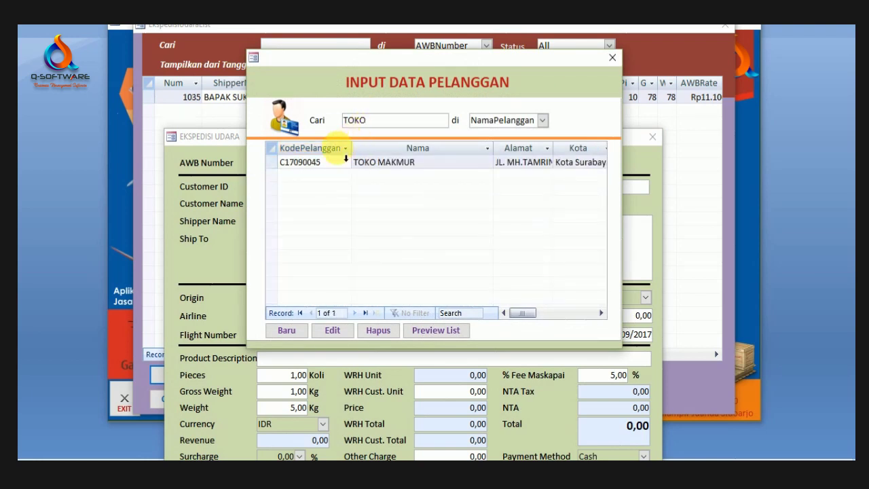
double_click(336, 163)
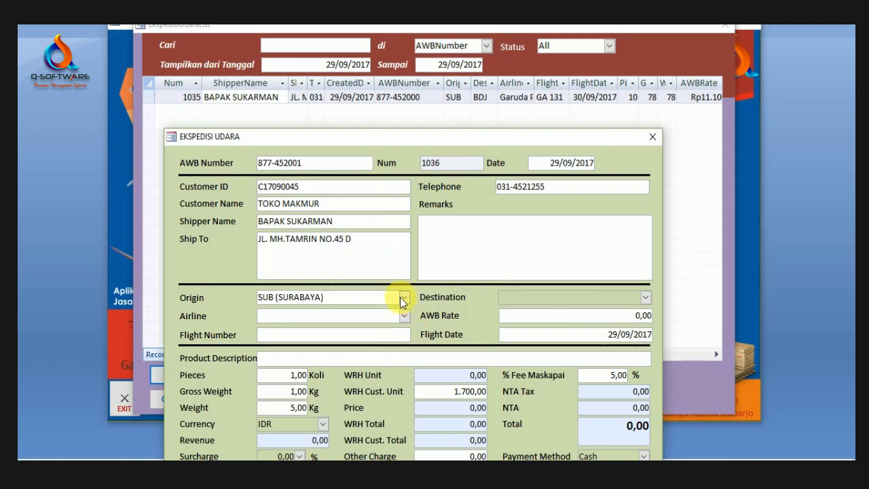
Step: Set the AWB's destination to BDJ (BANJARMASIN) and its airline to Lion Pagi
click(643, 299)
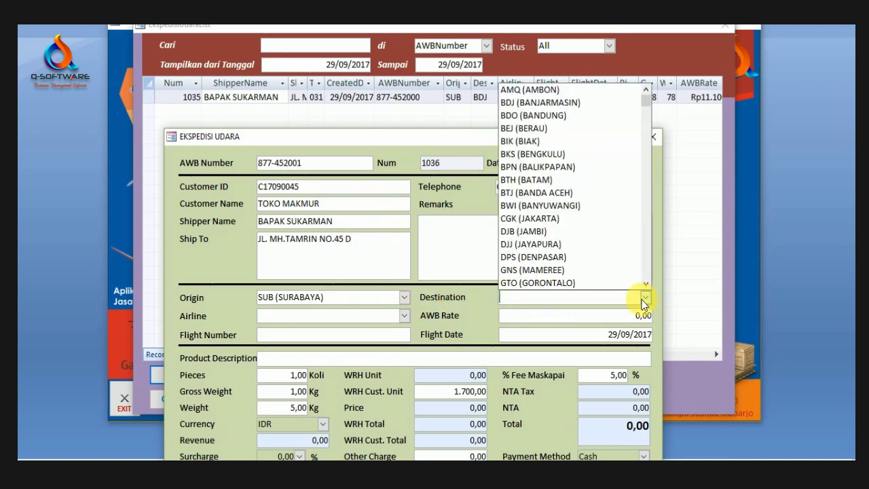
click(556, 103)
drag(408, 143, 412, 29)
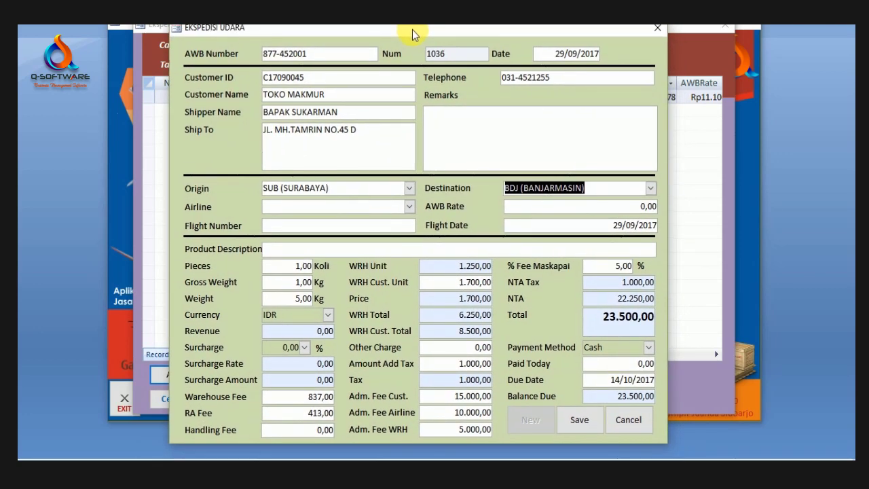
click(409, 207)
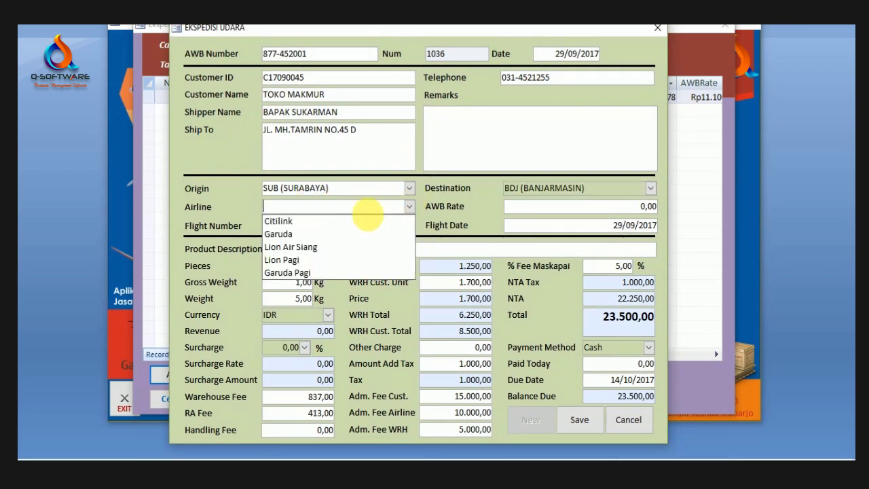
click(311, 263)
click(573, 206)
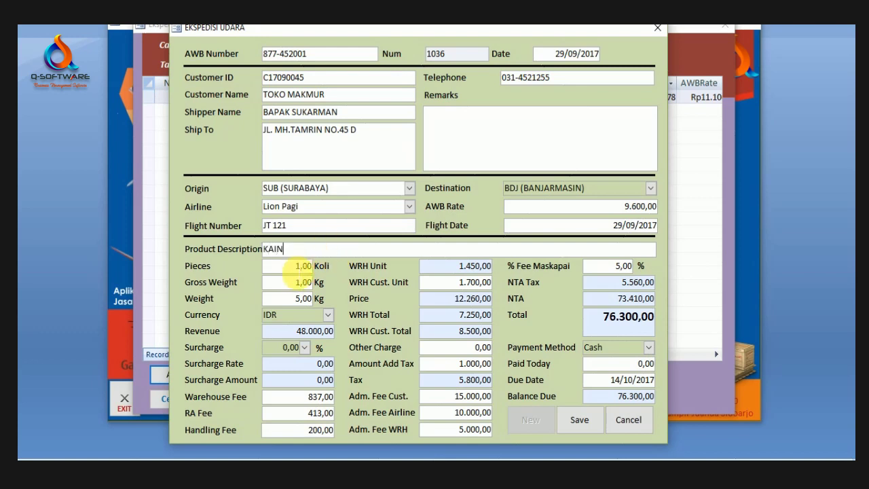
Step: Enter 5 pieces and an Other Charge of 5000 on the AWB
double_click(302, 267)
text(5)
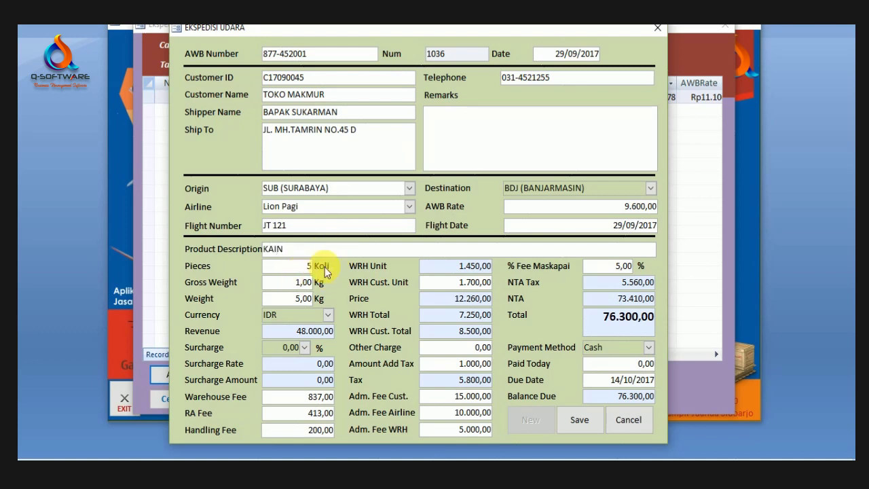
key(Tab)
key(Tab)
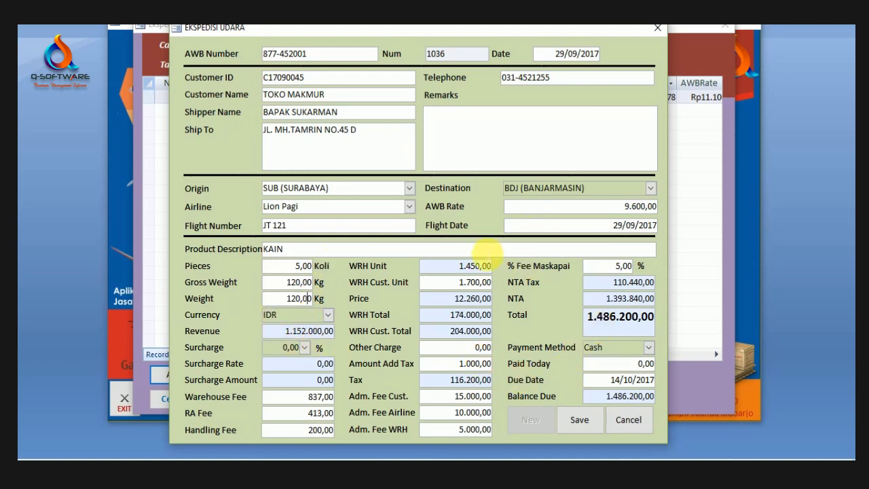
click(475, 347)
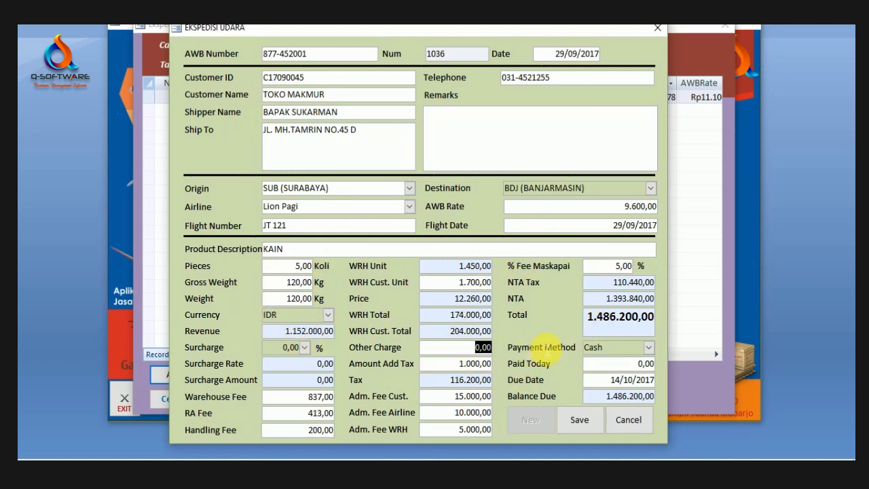
text(5000)
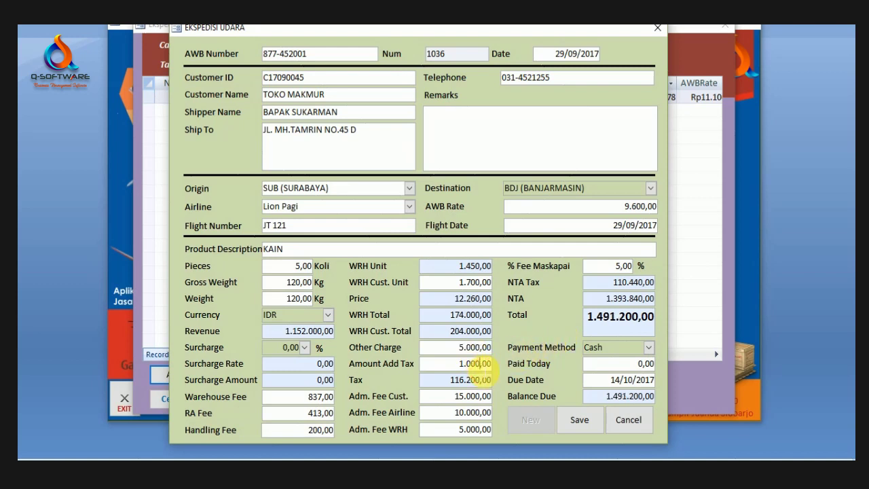
Step: Set the payment method to Bank and save AWB 877-452001 at 1.491.200
click(650, 347)
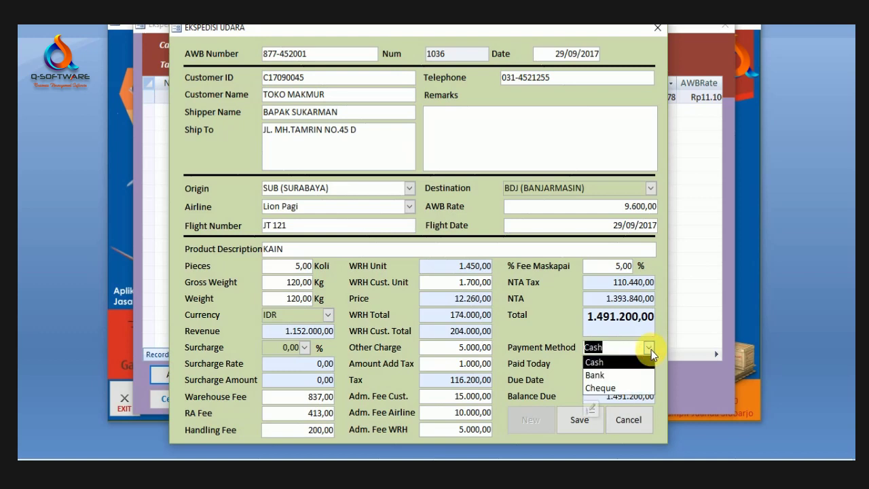
click(589, 374)
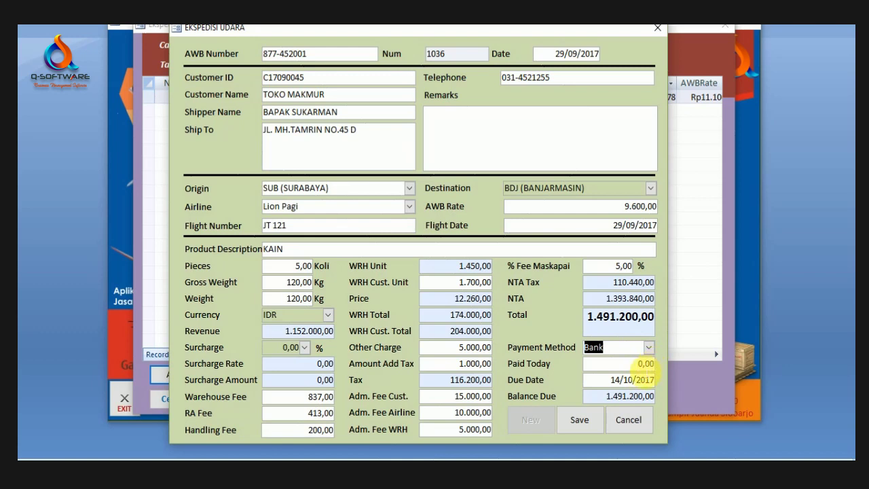
click(645, 365)
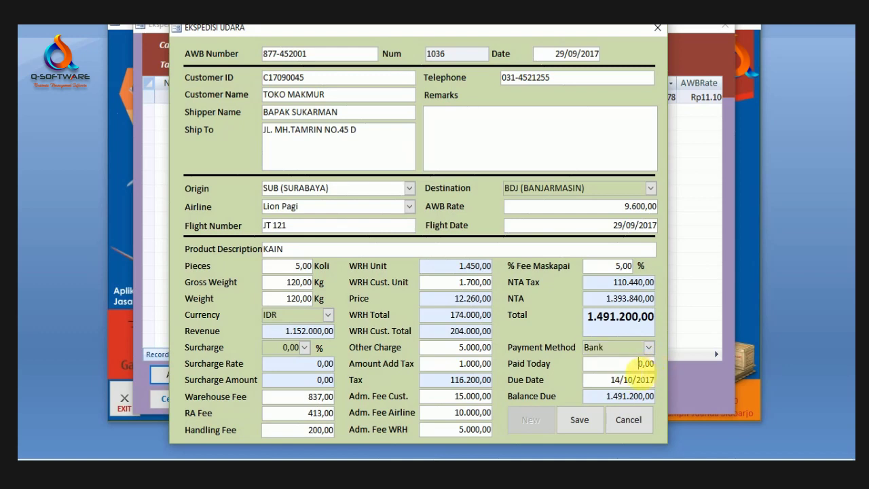
double_click(644, 365)
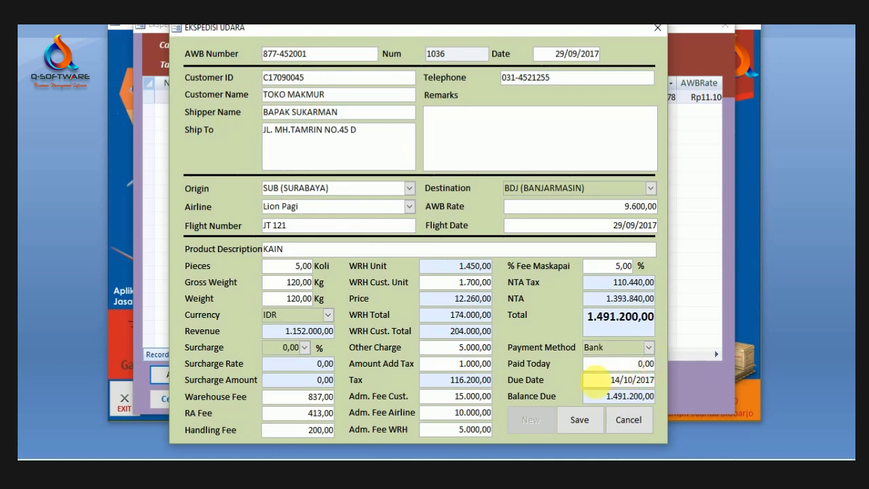
click(580, 420)
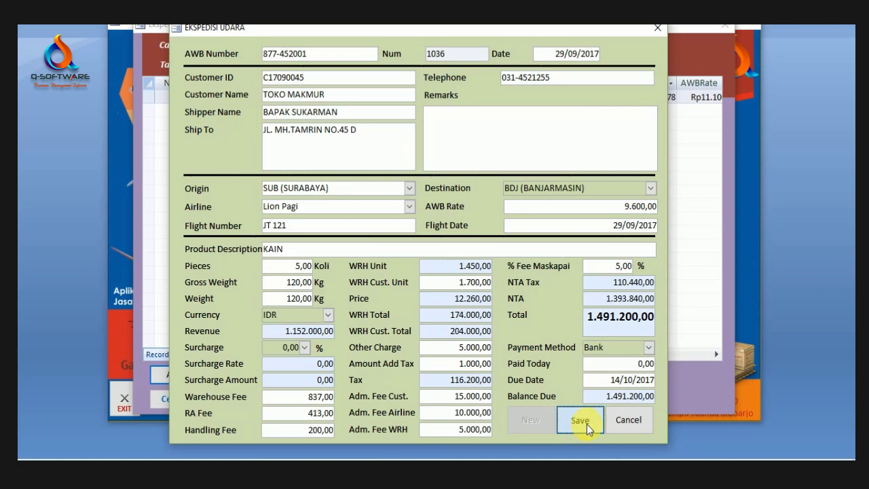
click(421, 284)
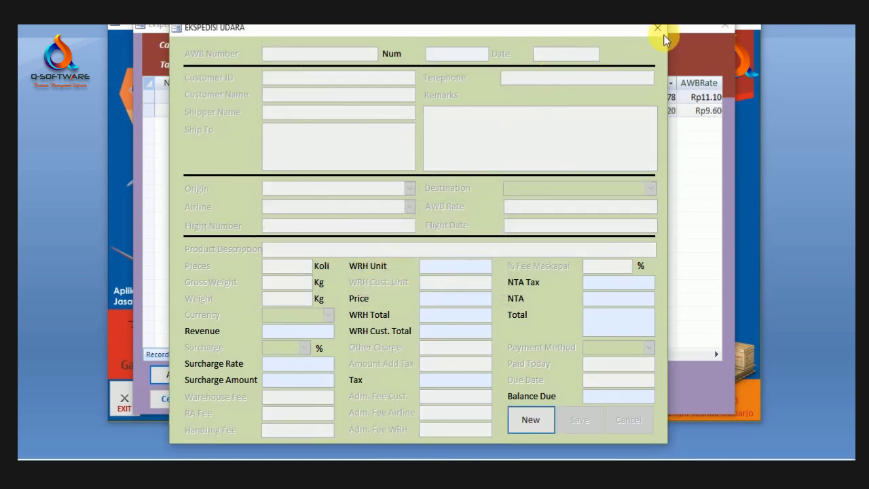
Step: Close the AWB entry form and the receivables list to return to the AWB list
click(657, 28)
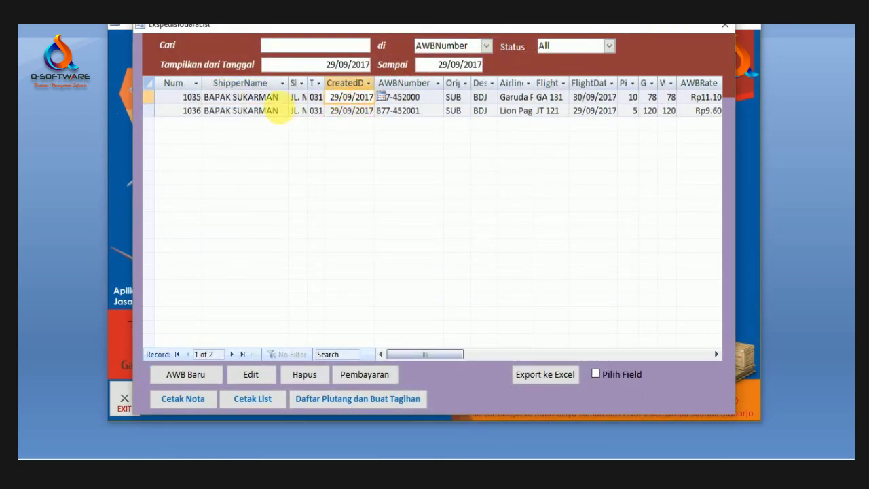
click(360, 400)
click(741, 30)
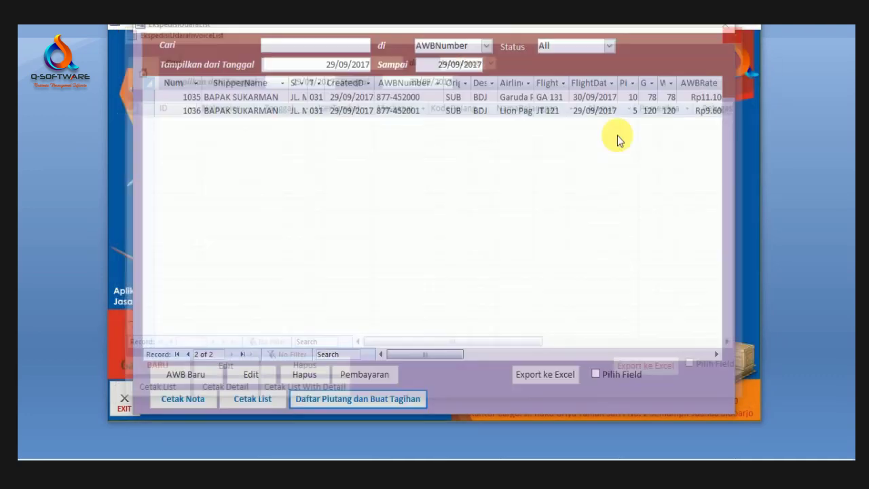
Step: Preview the Ekspedisi Udara List report full screen, showing both AWBs totalling 2591180
click(266, 97)
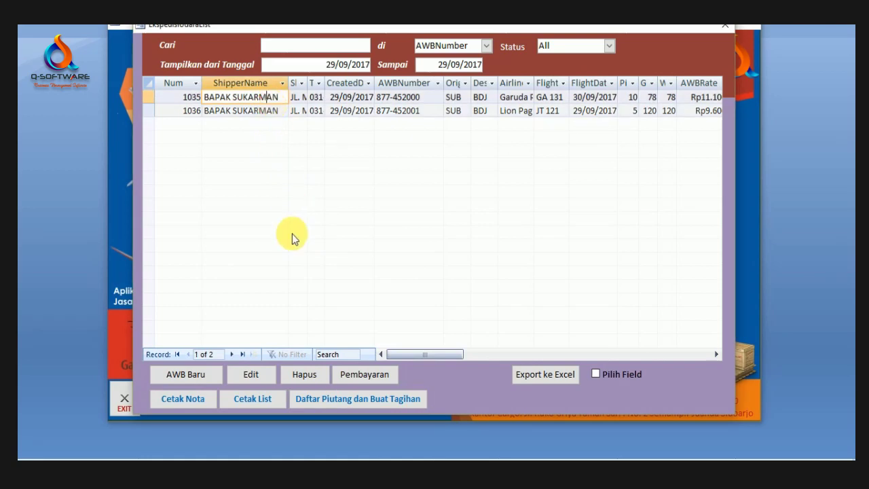
click(258, 401)
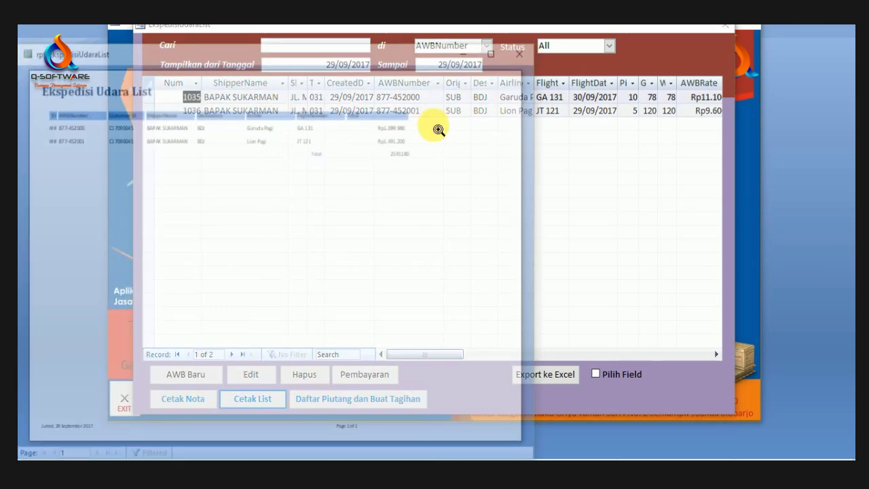
click(496, 49)
scroll(537, 177, up, 2)
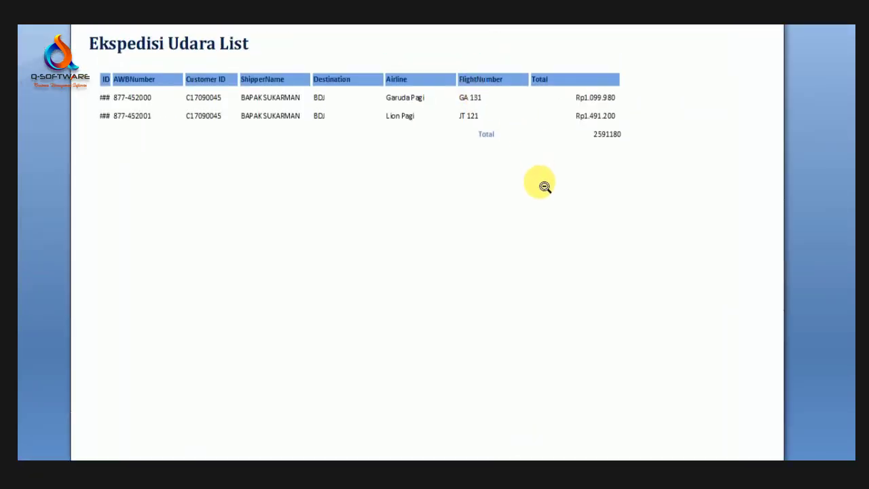
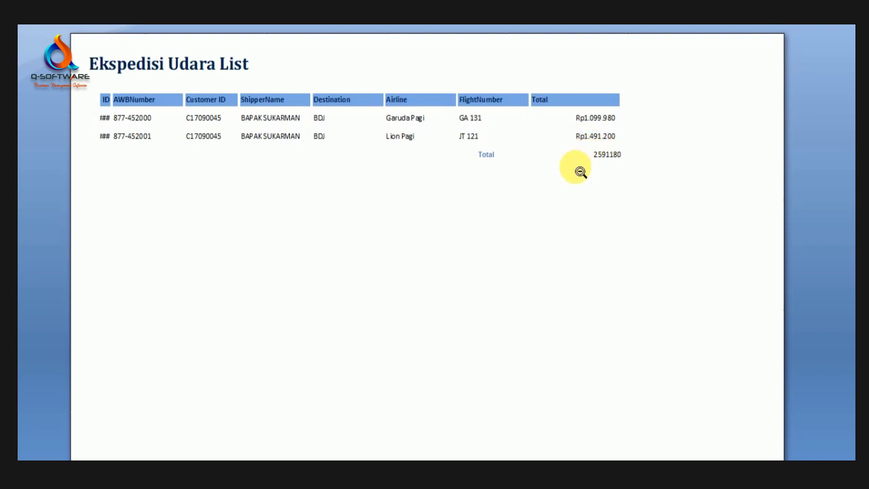
Step: Close the Ekspedisi Udara List report preview and the EkspedisiUdaraList form
click(616, 155)
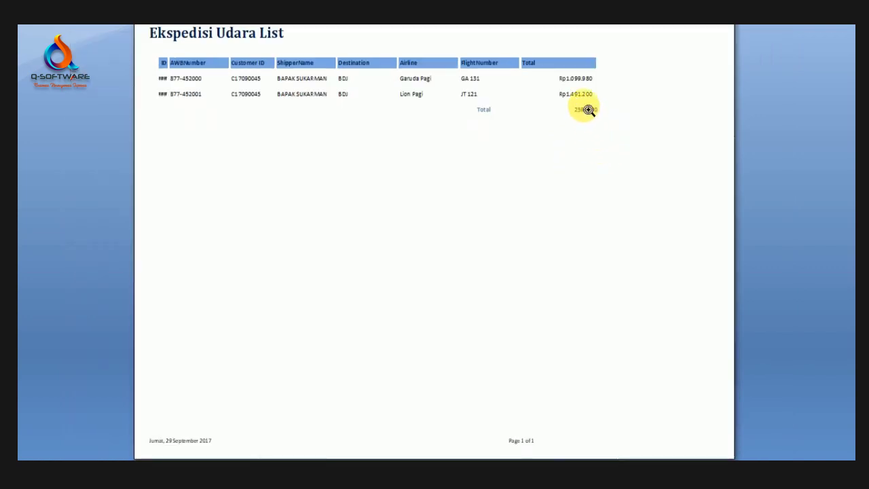
click(581, 106)
click(791, 25)
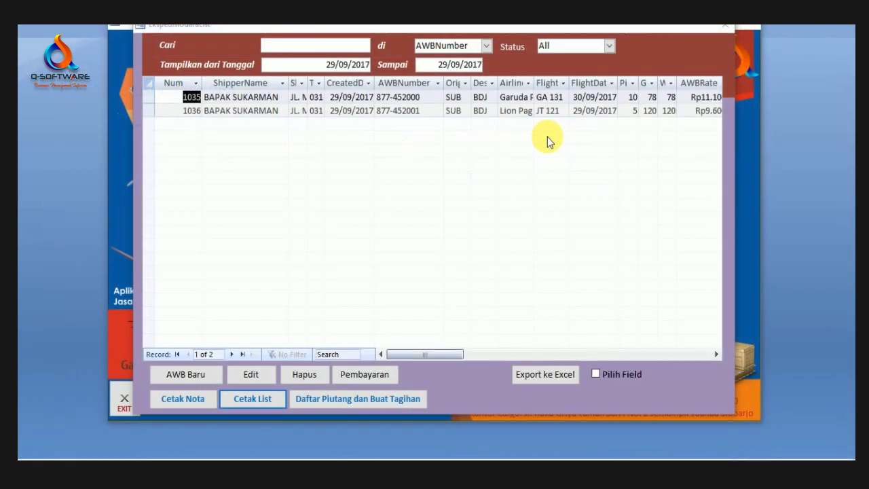
click(723, 32)
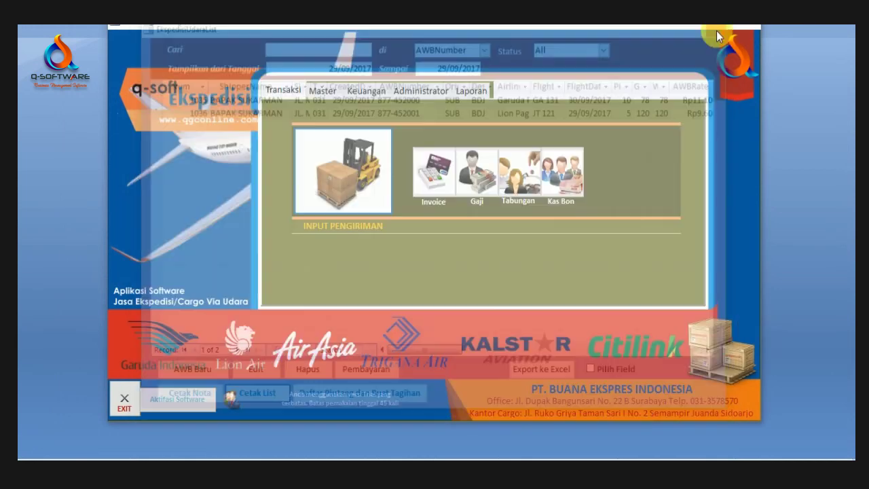
click(329, 182)
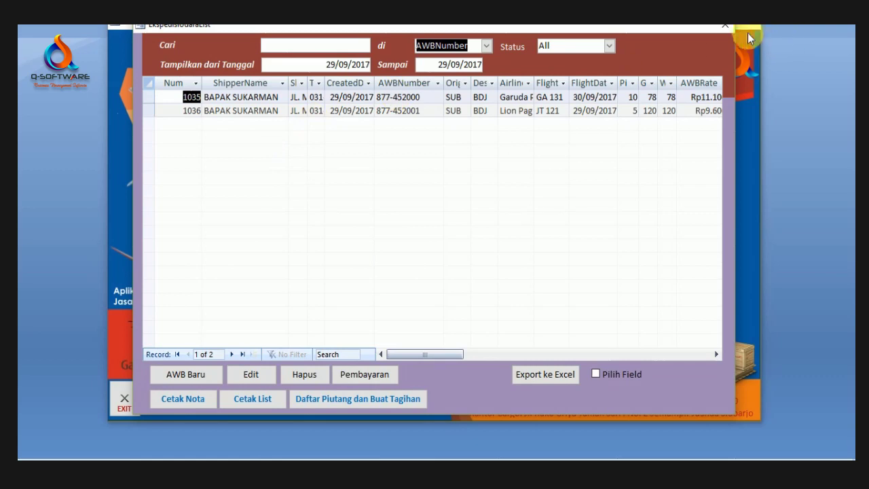
click(720, 27)
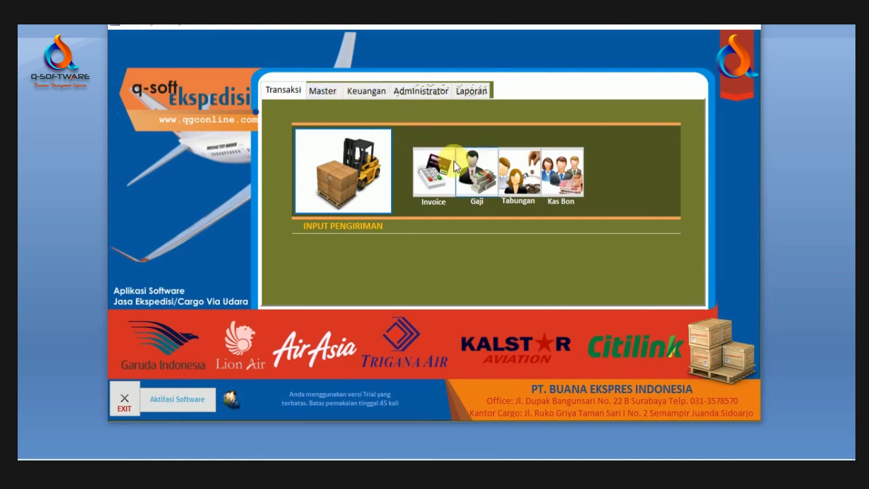
Step: Start a new air invoice dated 29/09/2011 and generate its shipments
click(438, 182)
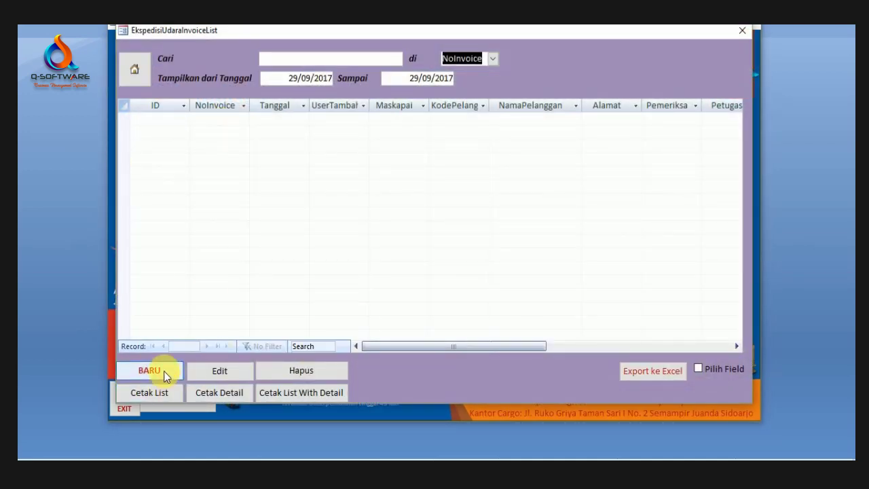
click(164, 370)
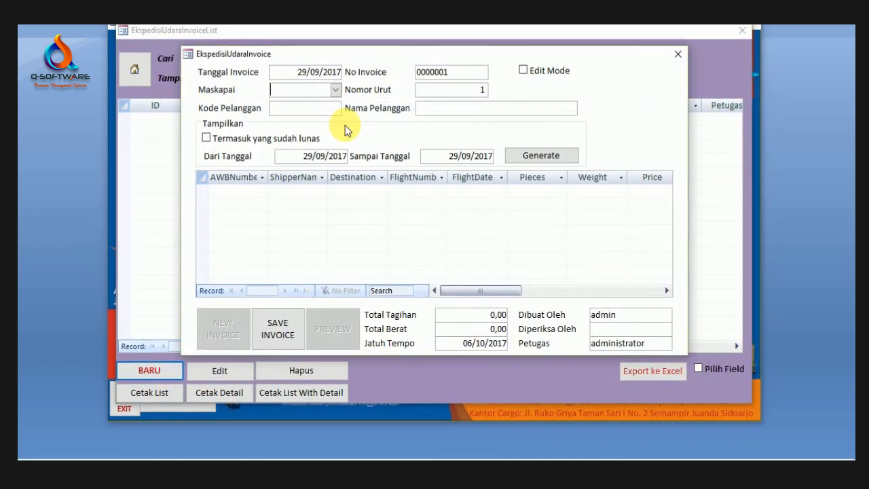
click(336, 91)
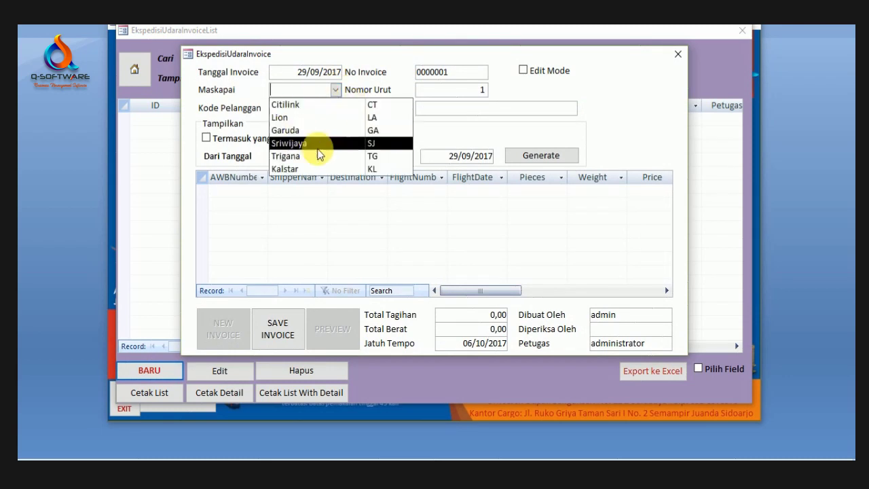
click(339, 72)
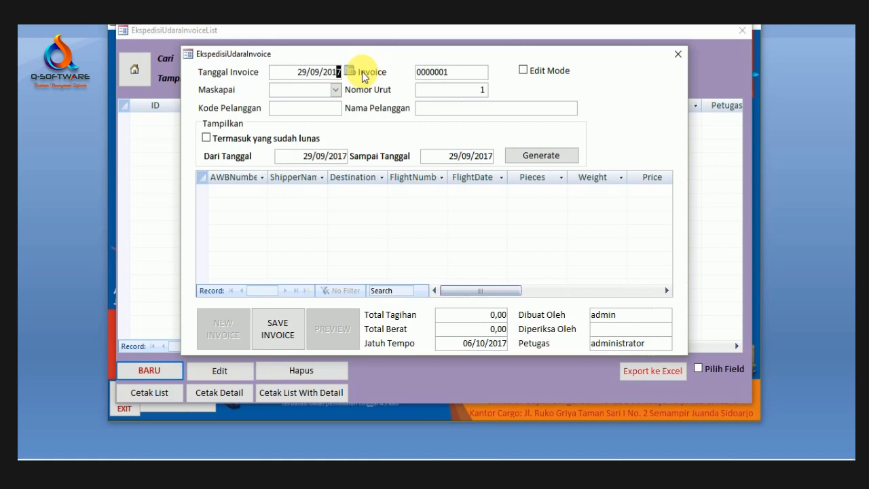
text(1)
click(453, 72)
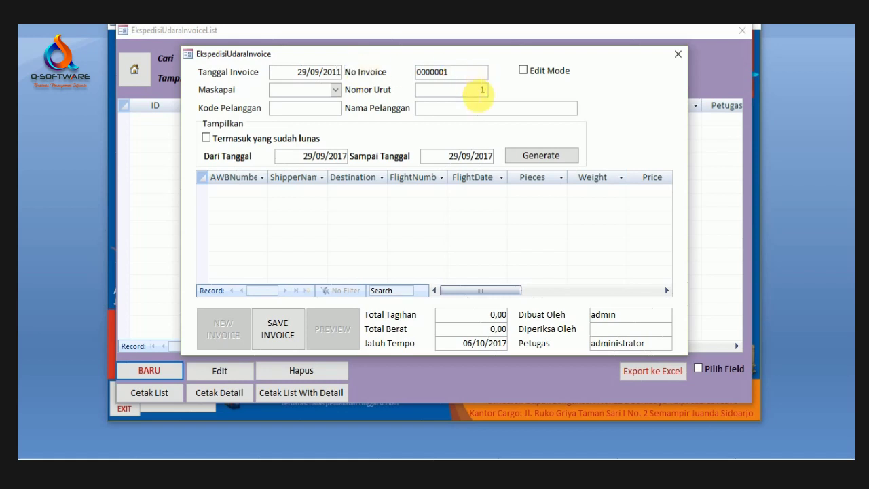
click(479, 94)
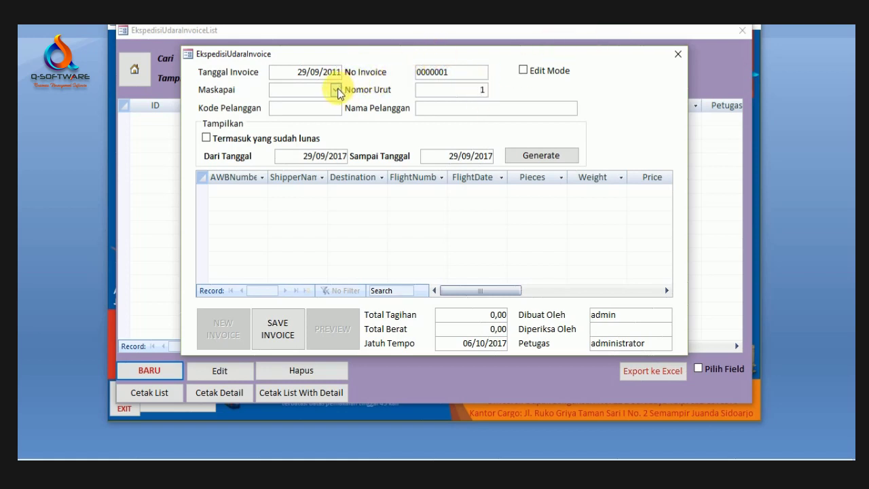
click(548, 155)
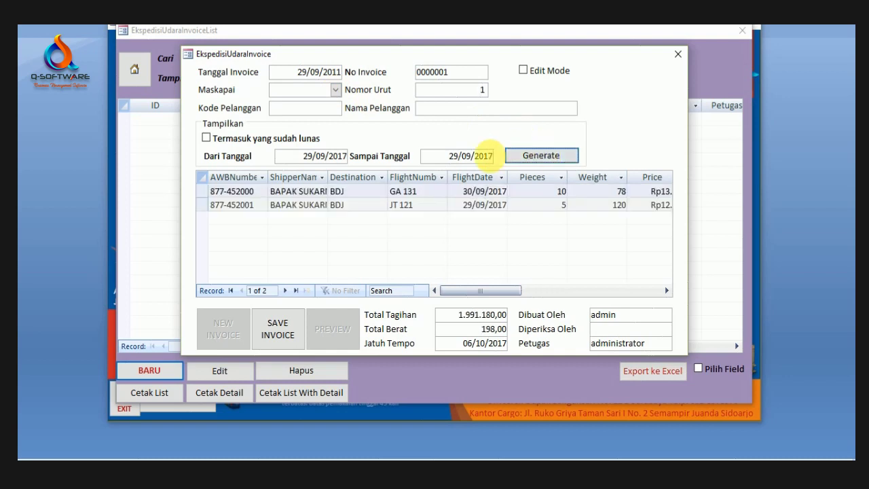
Step: Set the airline to Lion, regenerate to AWB 877-452001 totalling 1.491.200,00, and save the invoice
click(336, 90)
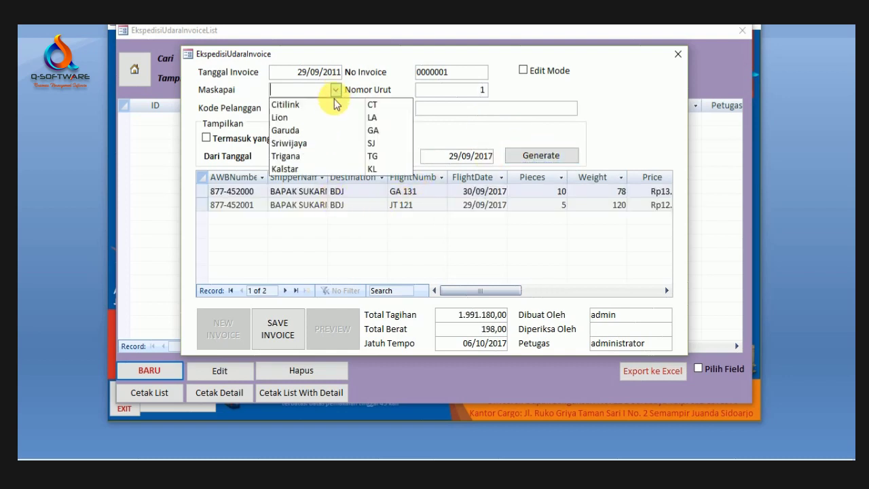
click(316, 118)
click(550, 157)
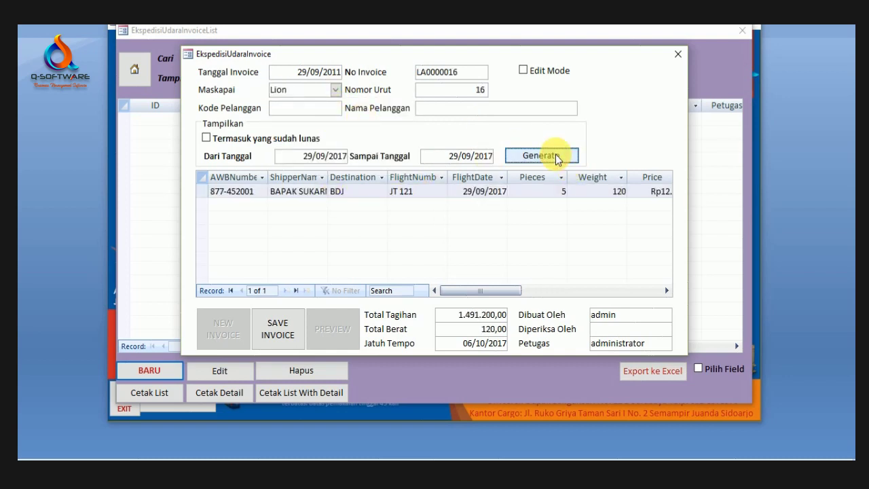
click(384, 193)
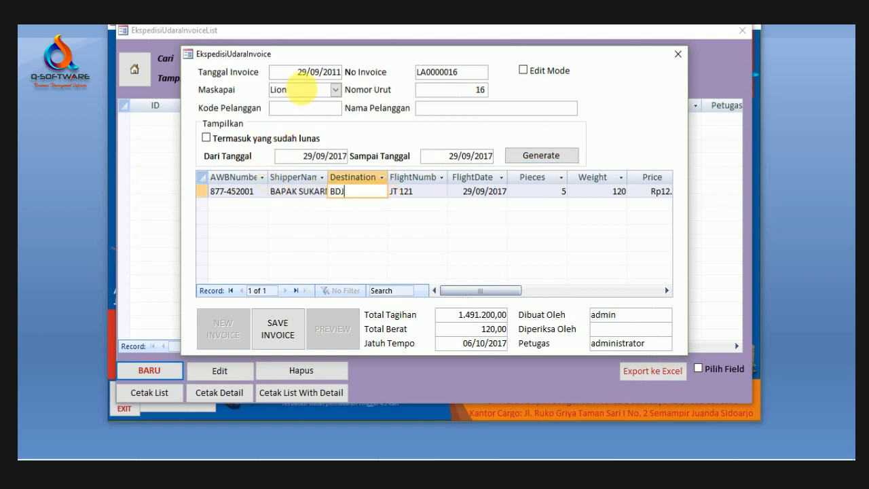
click(317, 111)
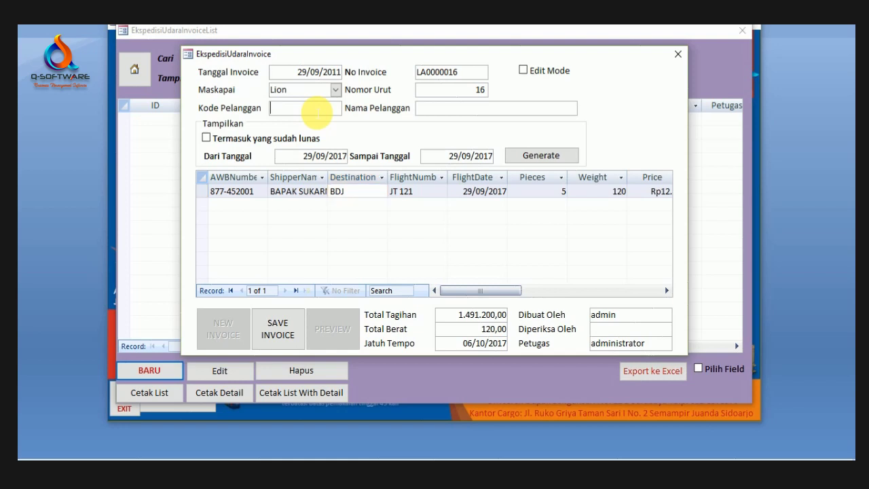
click(275, 336)
click(411, 278)
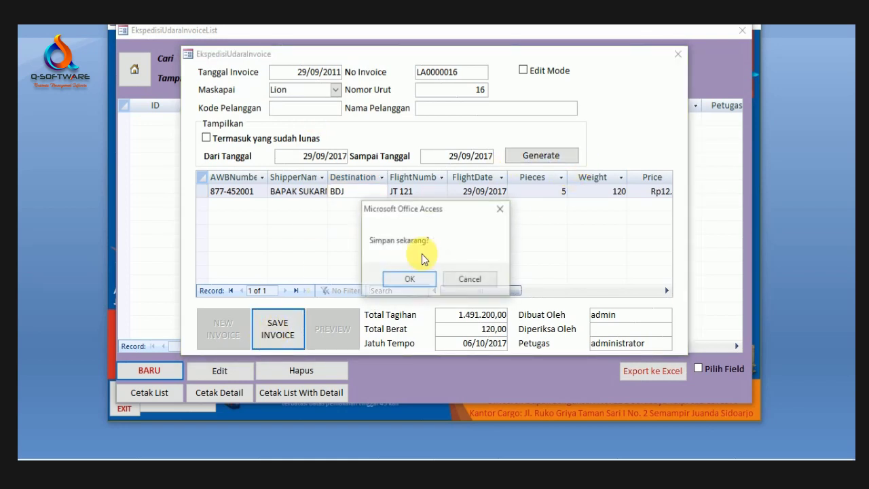
Step: Confirm saving invoice LA0000016, close its preview, set Dari Tanggal to 29/09/2011, widen ShipperName
click(417, 280)
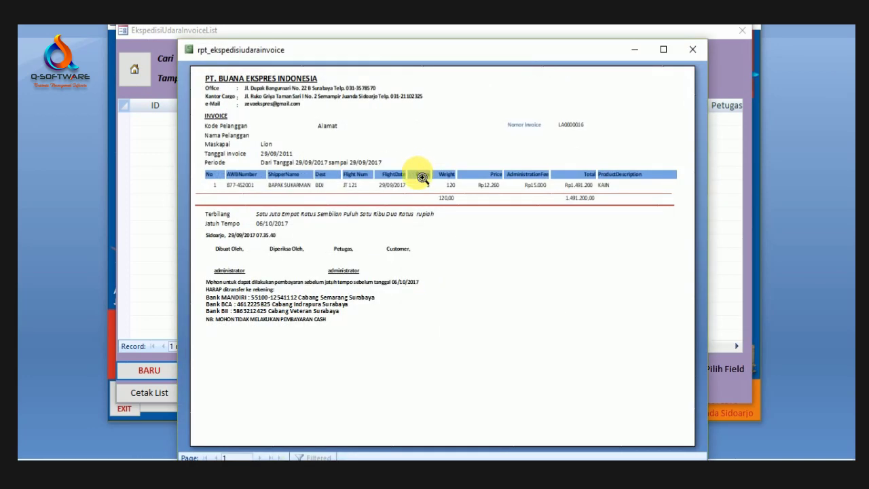
click(365, 210)
click(385, 171)
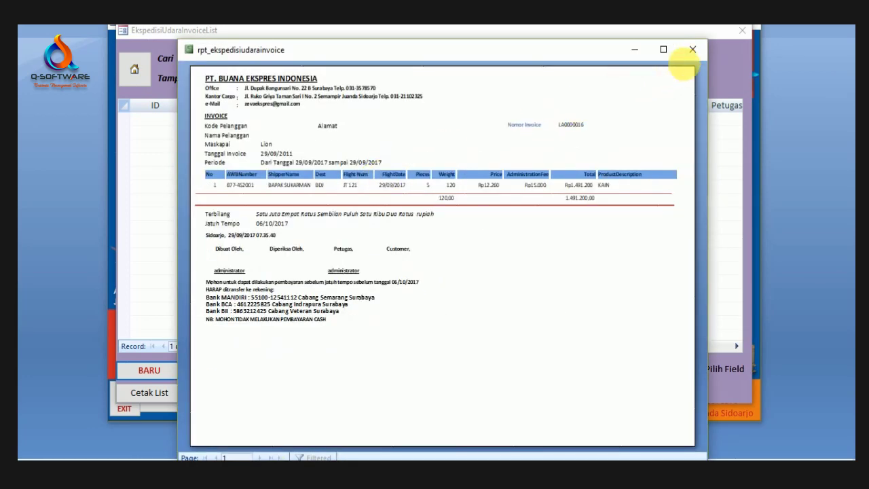
click(692, 50)
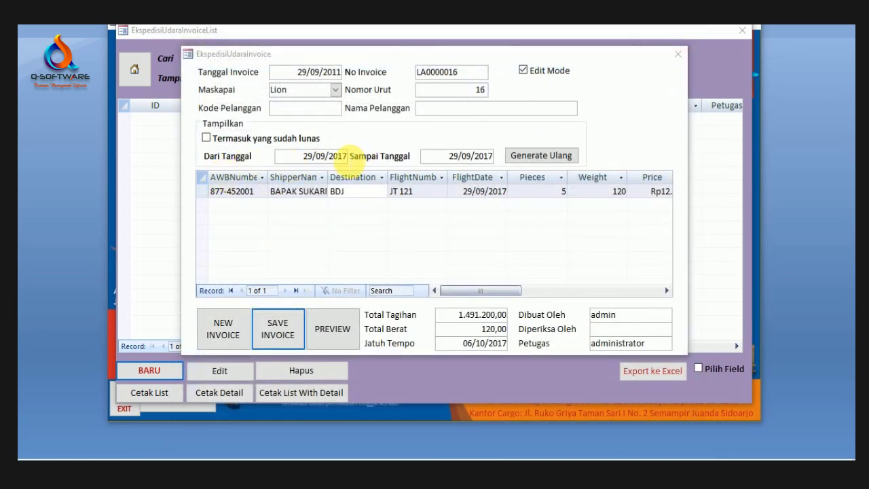
click(345, 155)
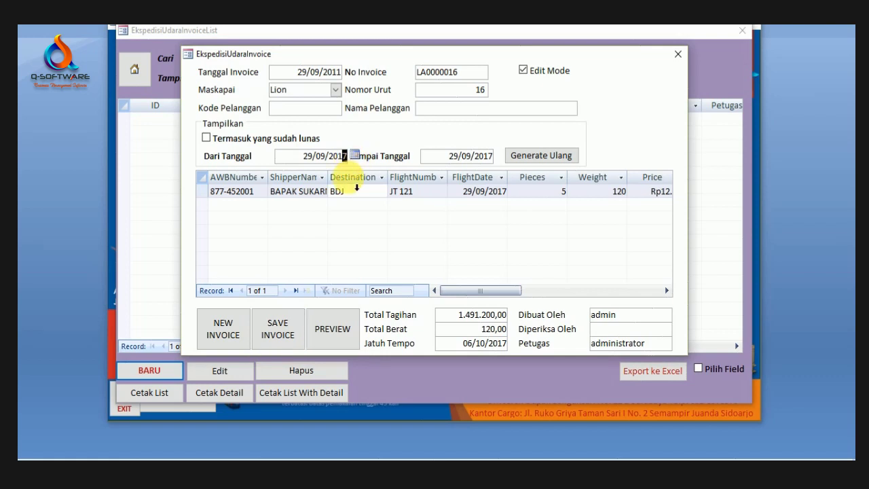
drag(337, 184, 384, 156)
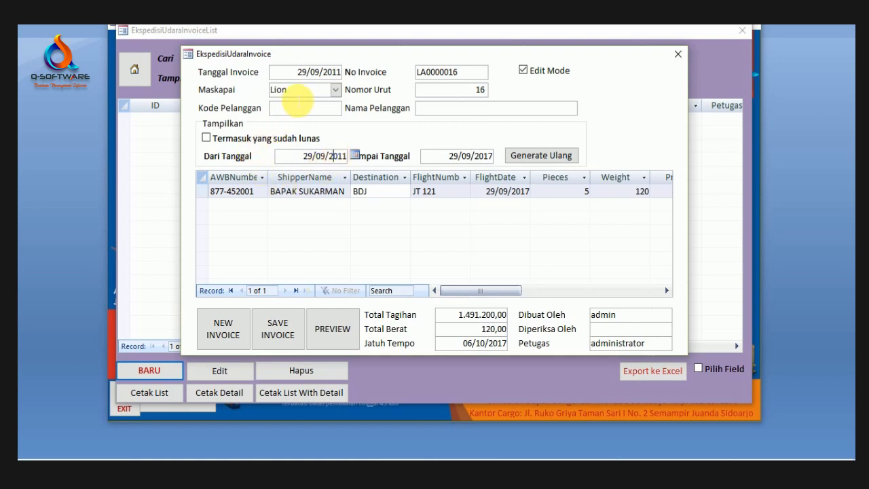
Step: Re-save invoice LA0000016 and review its full-screen printout for 29/09/2011–29/09/2017, then close it
click(278, 331)
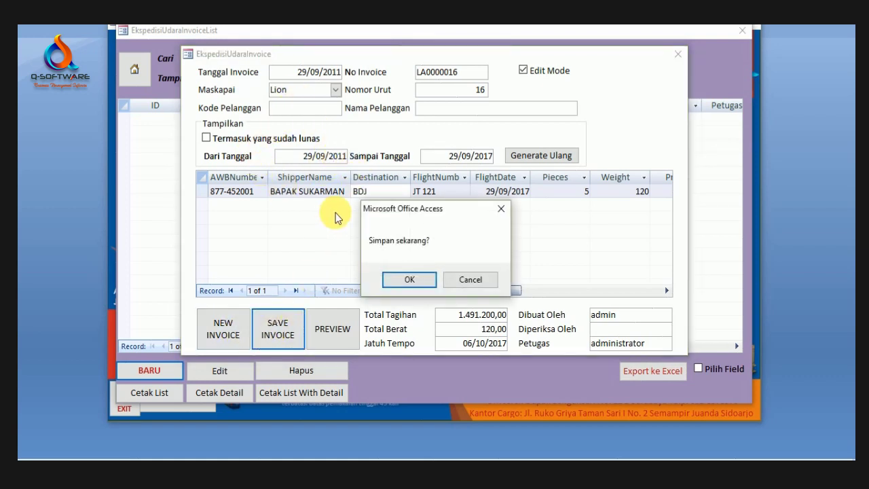
click(410, 280)
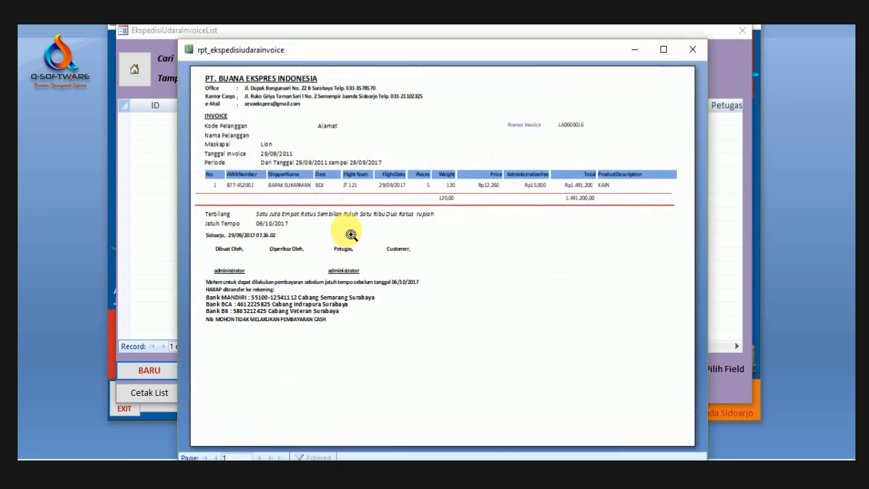
click(659, 53)
scroll(459, 97, down, 2)
scroll(407, 292, up, 3)
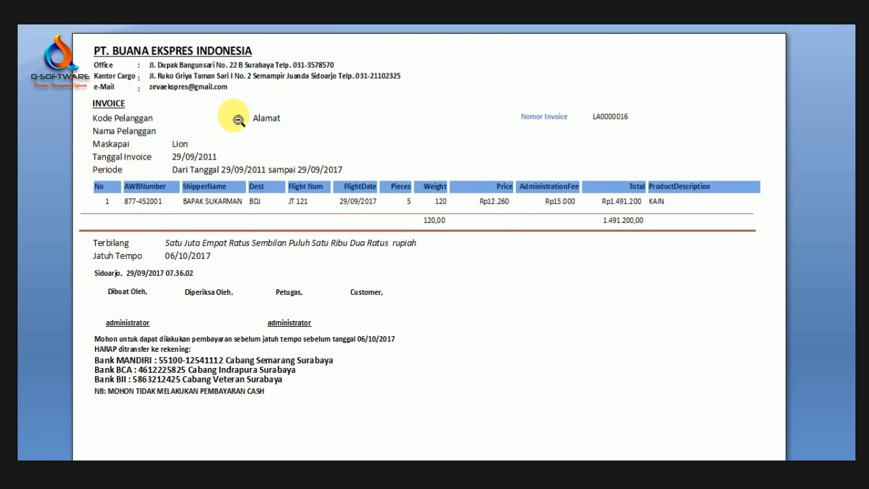
scroll(398, 242, down, 8)
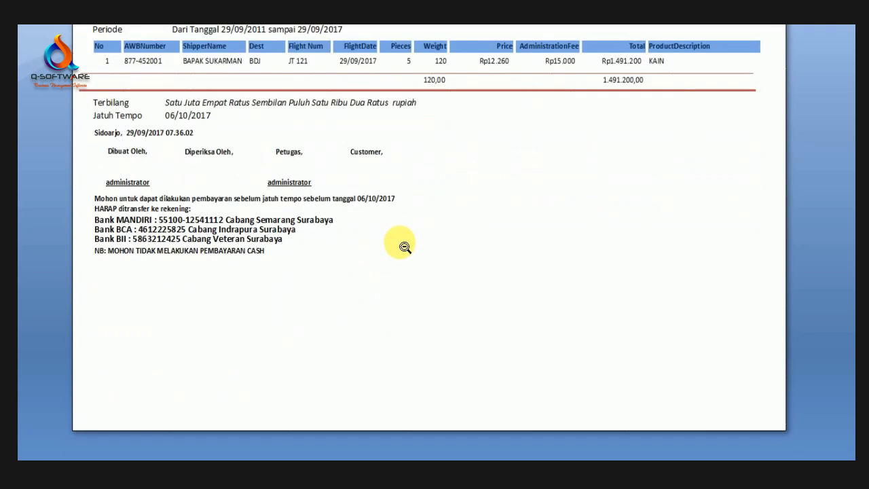
scroll(404, 247, up, 8)
scroll(405, 248, up, 2)
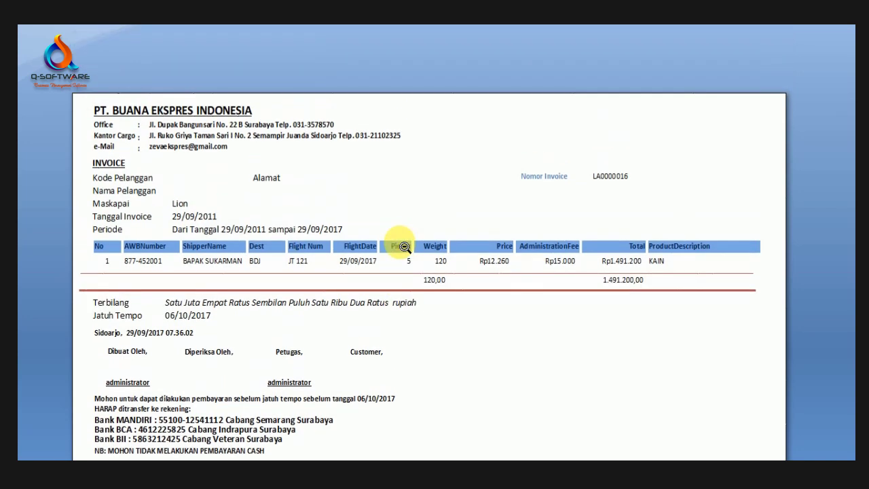
scroll(405, 247, down, 2)
scroll(671, 148, up, 1)
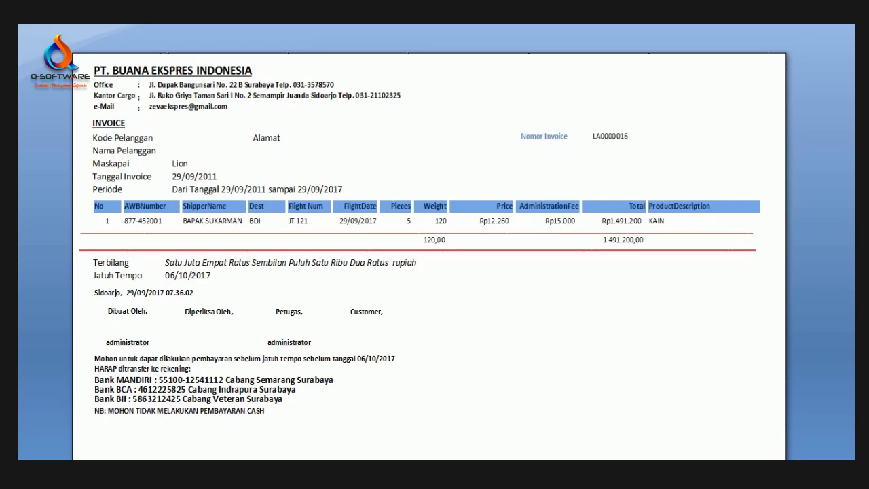
key(Escape)
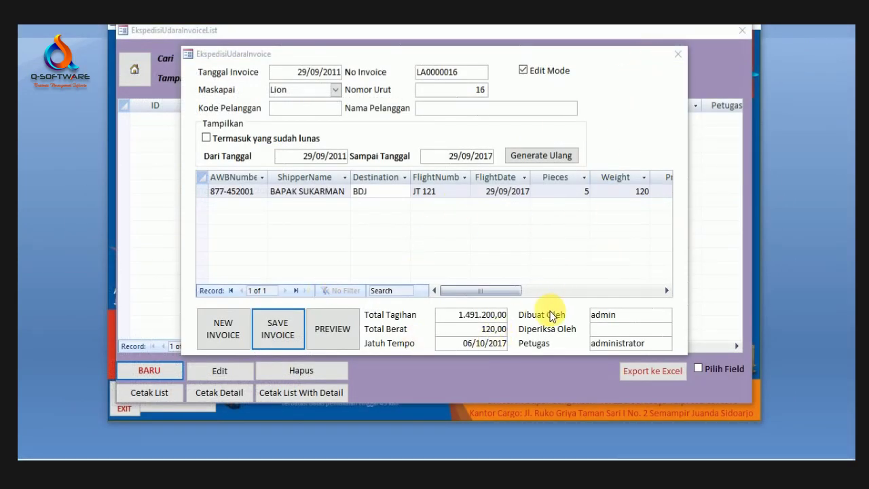
Step: Preview the invoice, start a PDF export and cancel it, then close the preview and invoice form
click(332, 329)
right_click(479, 261)
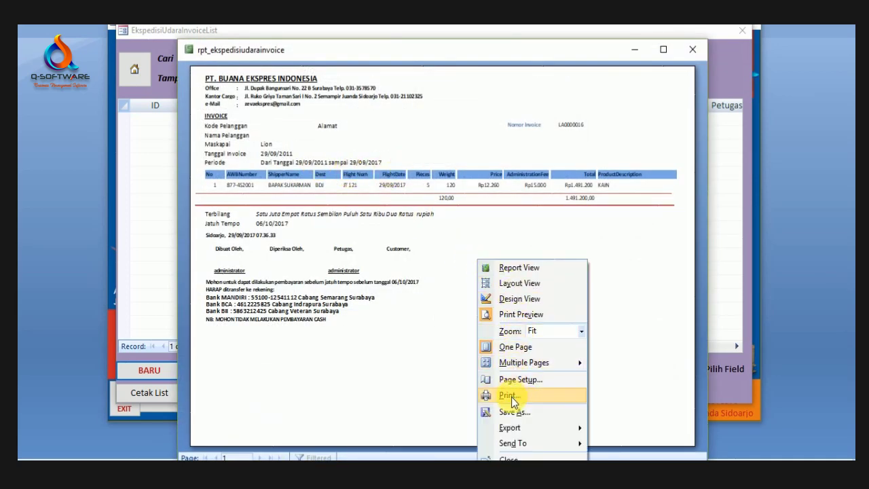
mouse_move(517, 428)
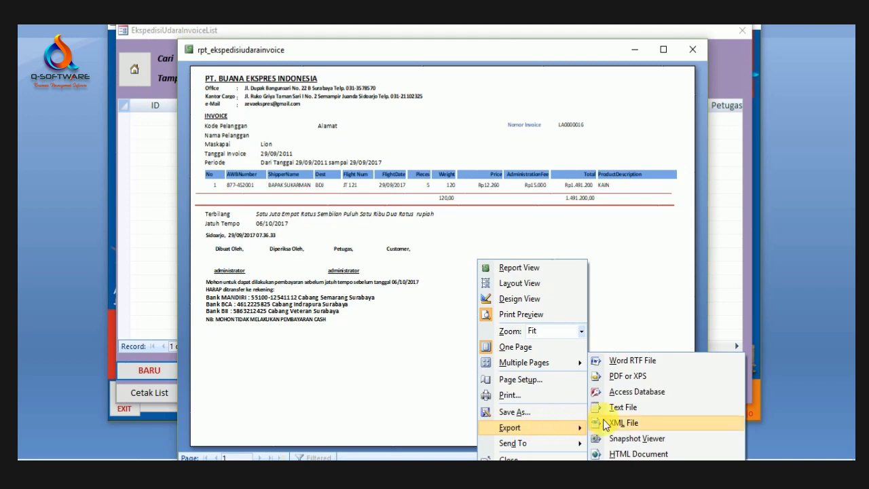
click(629, 378)
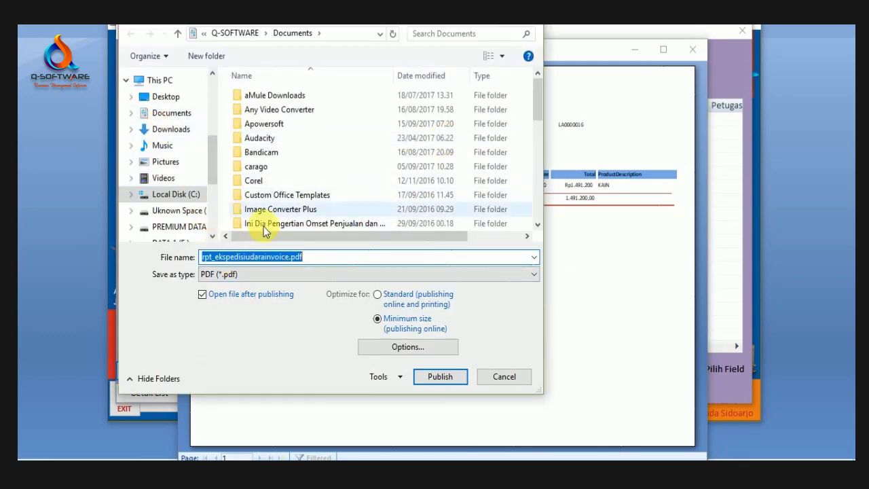
click(510, 377)
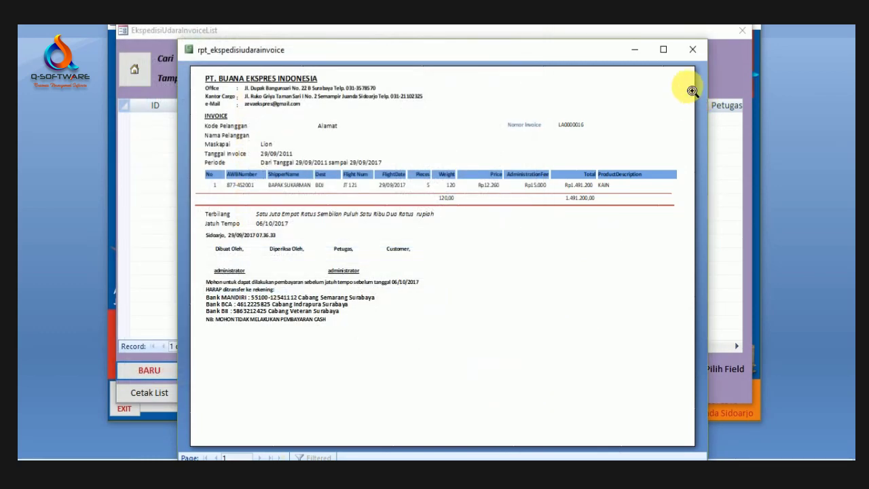
click(692, 49)
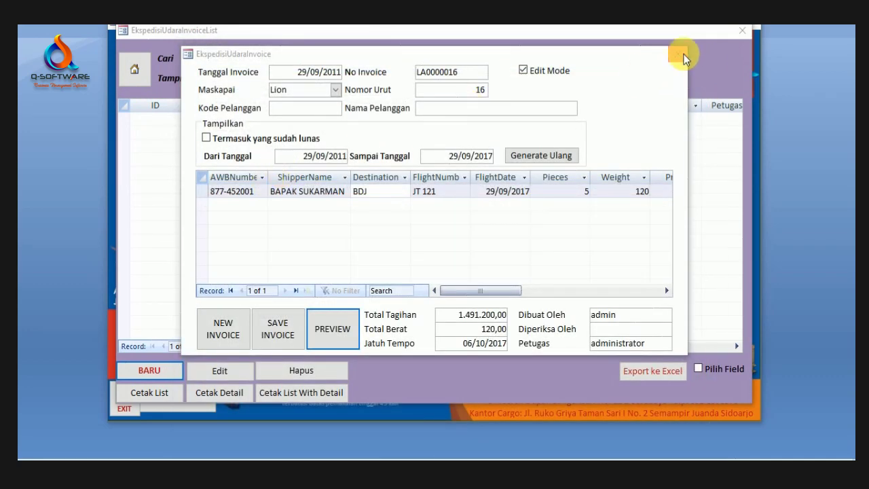
click(678, 53)
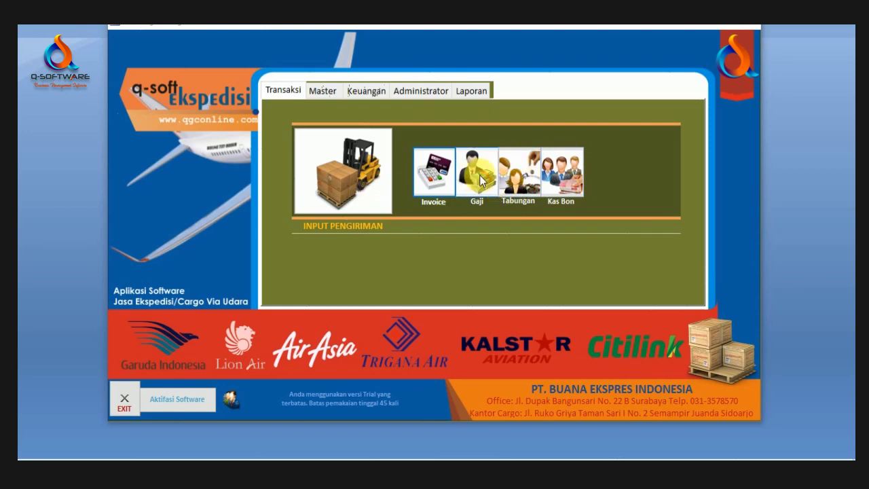
click(479, 178)
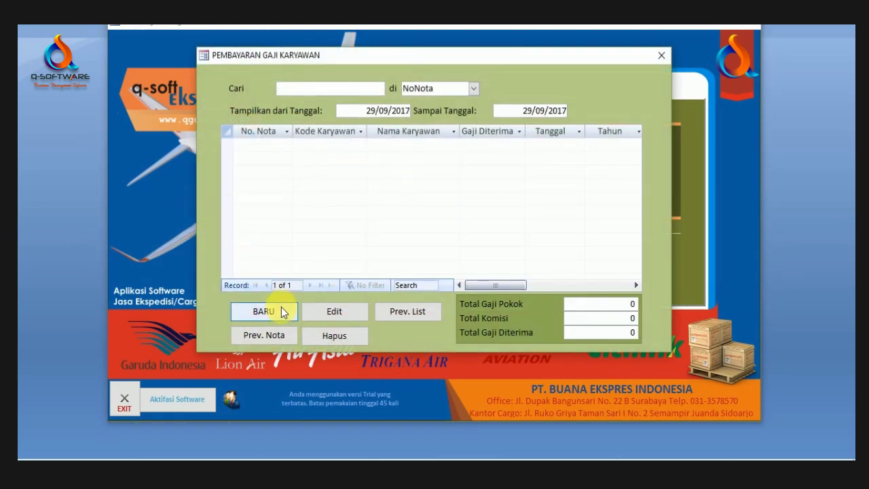
click(280, 311)
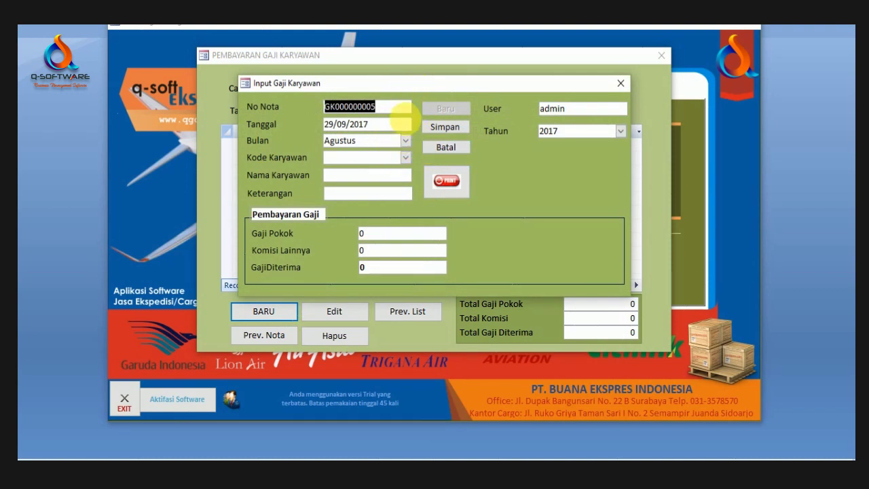
click(406, 140)
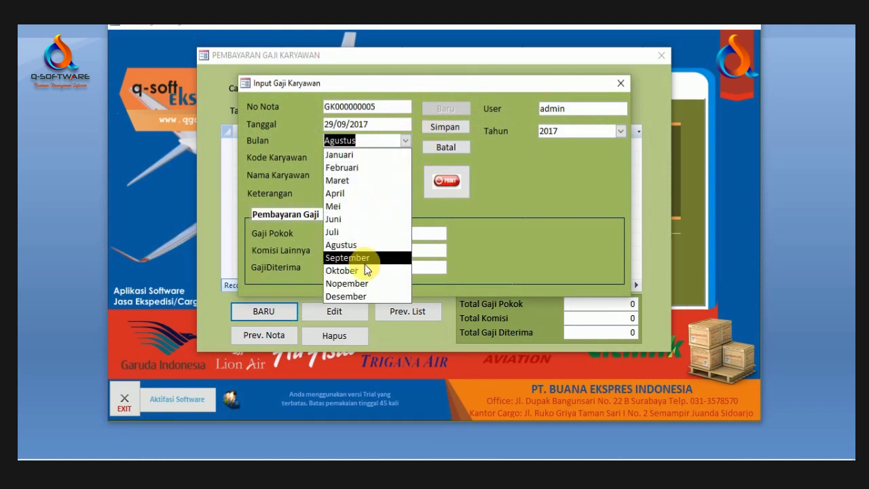
click(385, 258)
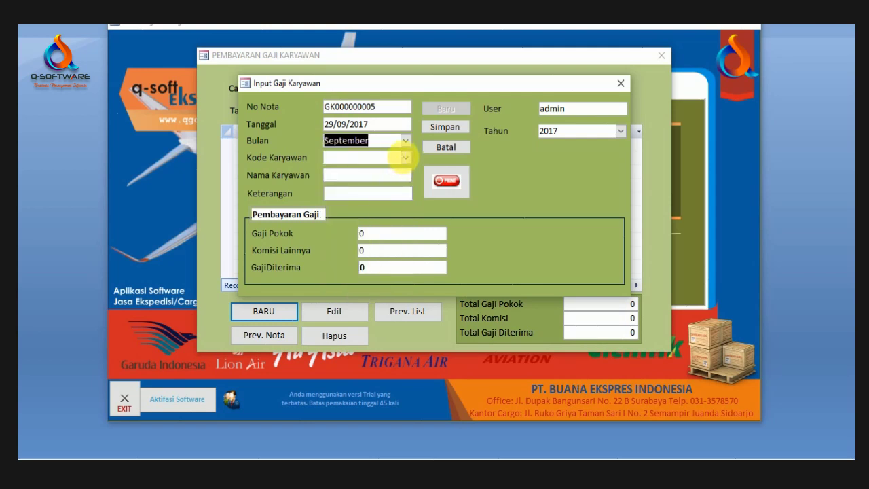
click(404, 157)
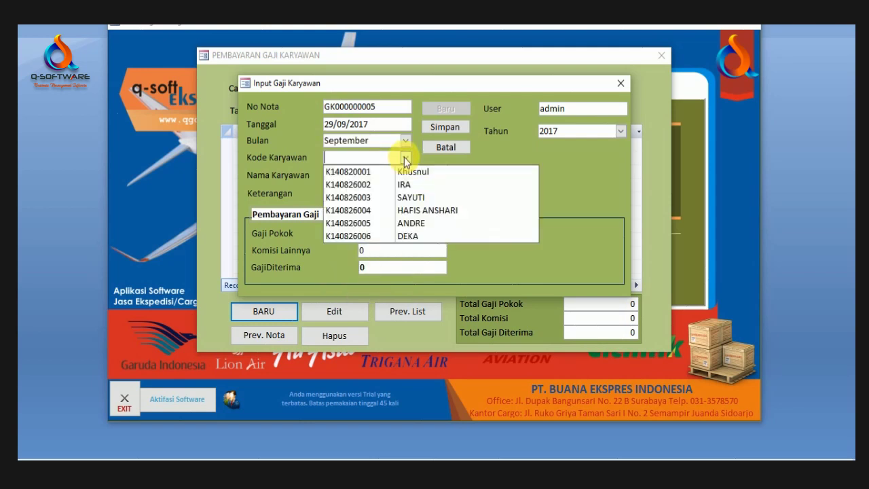
click(407, 235)
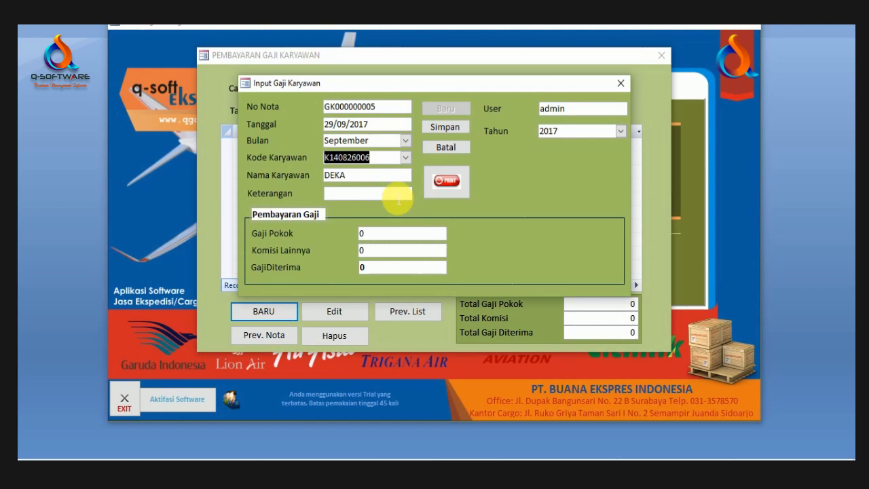
Step: Enter base salary 1.850.000 and commission 125.000, save the 1.975.000 payment, and print its slip
drag(388, 237, 323, 235)
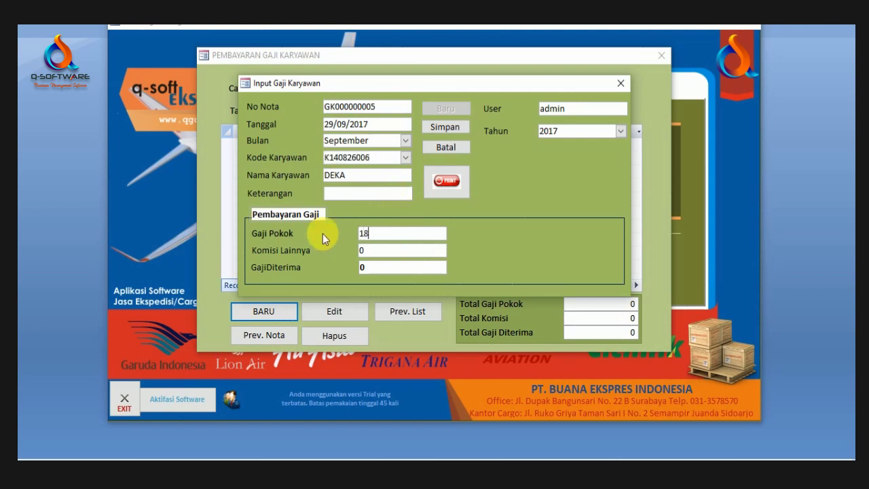
text(1850000)
click(377, 255)
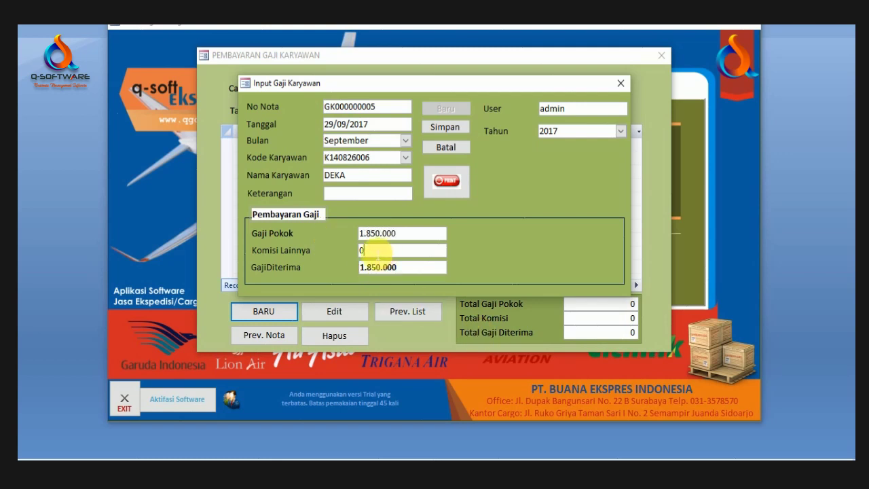
drag(377, 252, 346, 250)
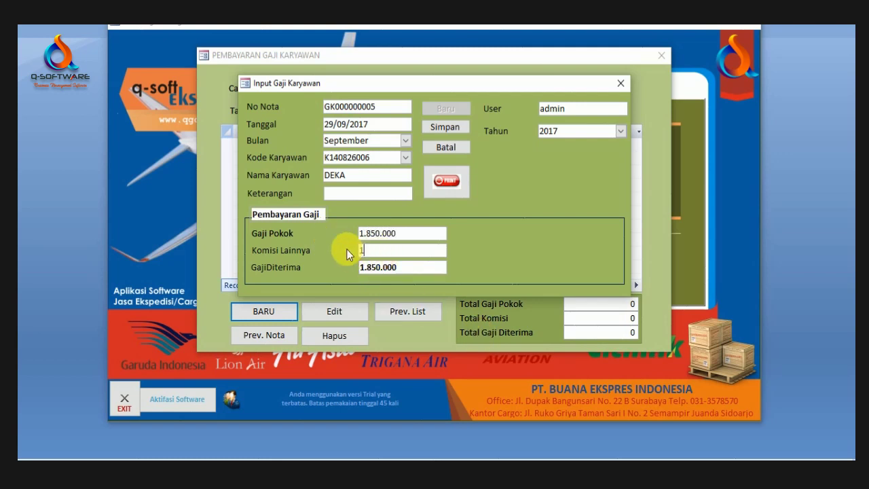
text(125.000)
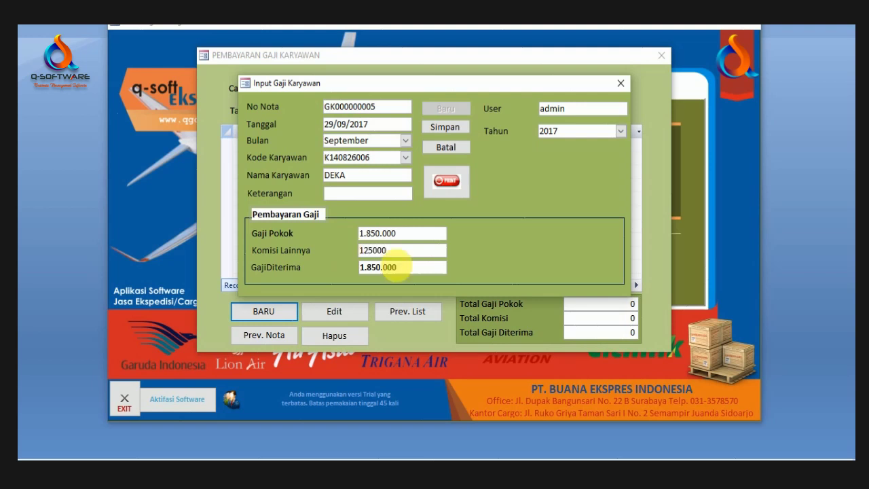
click(428, 274)
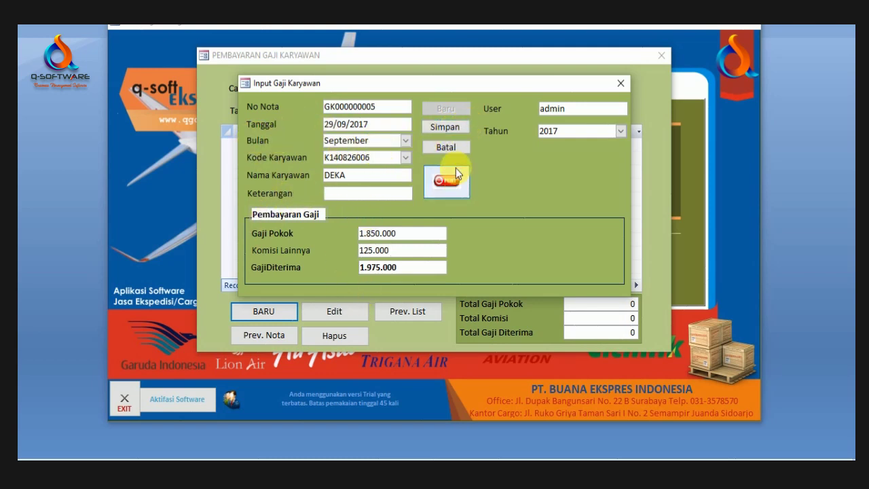
click(451, 129)
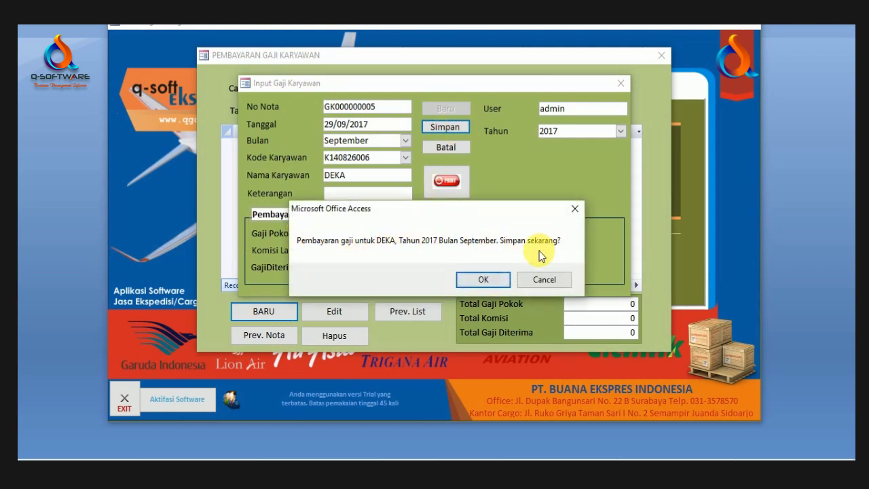
click(484, 282)
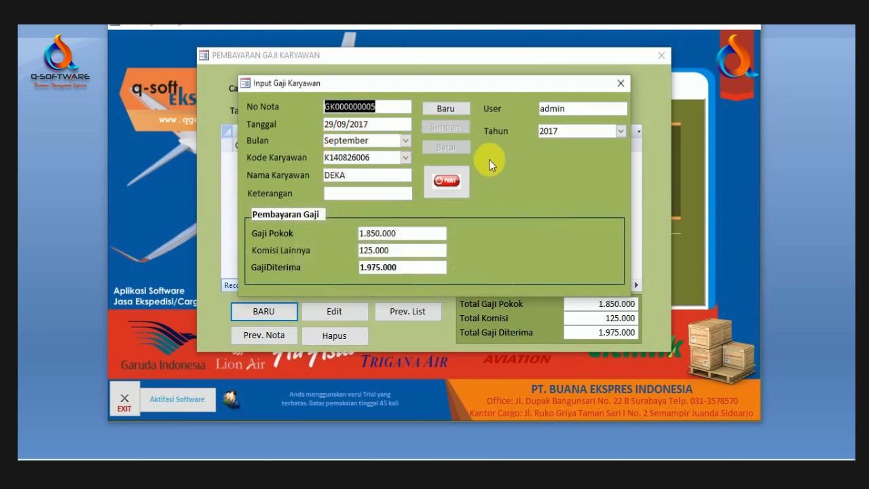
click(445, 180)
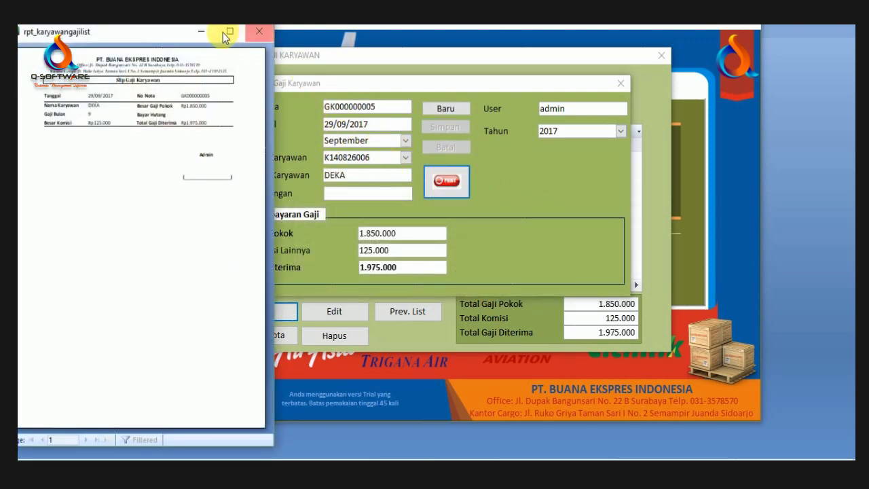
Step: Review the salary slip preview full screen, then close it and the salary input form
click(227, 34)
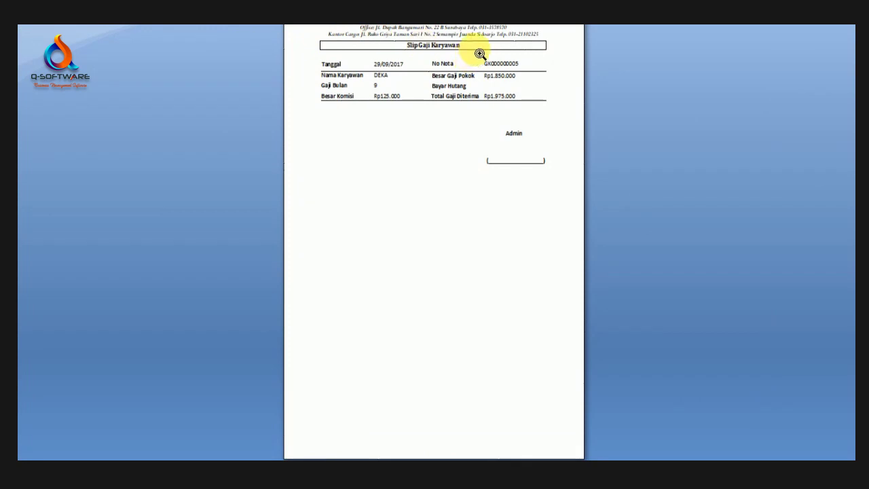
click(421, 29)
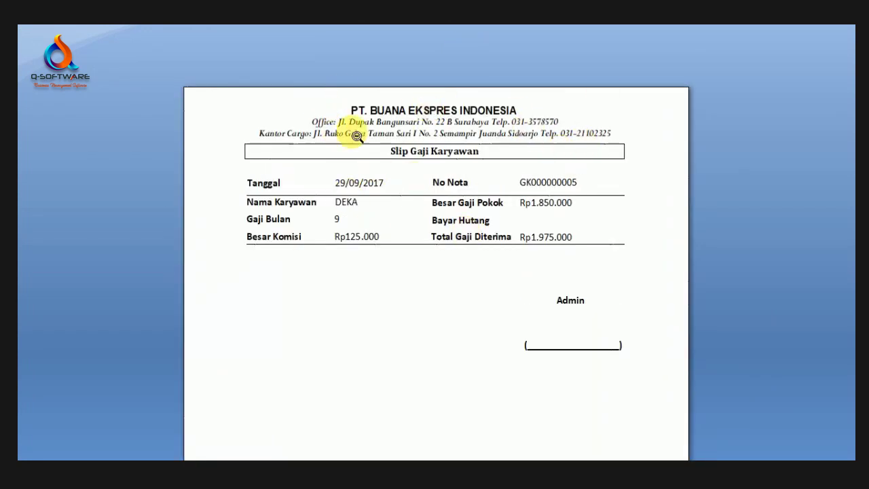
right_click(461, 263)
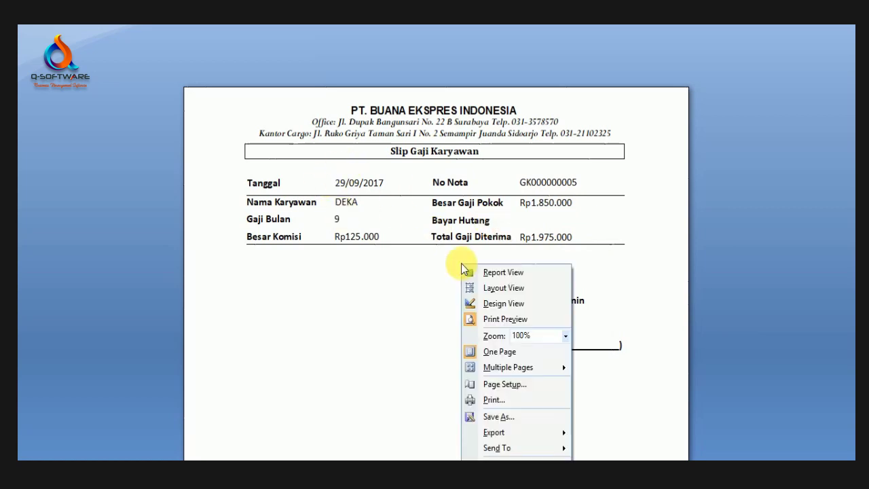
click(666, 160)
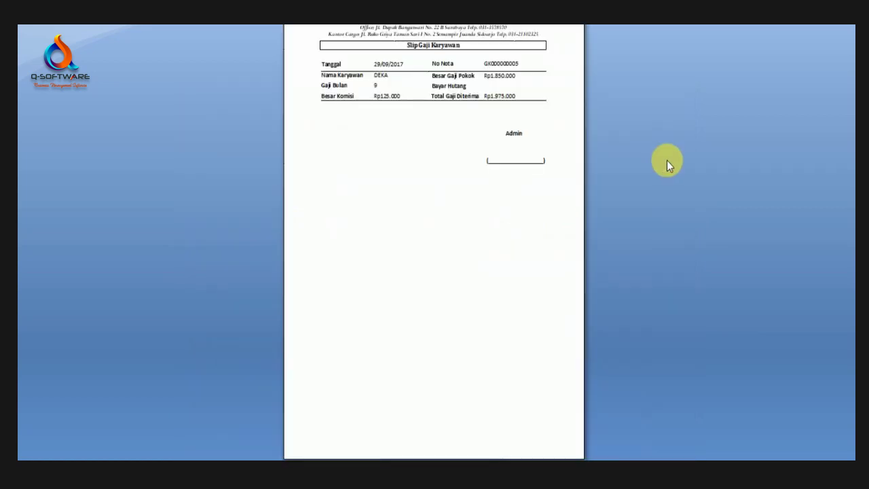
click(575, 89)
scroll(575, 90, up, 1)
key(Escape)
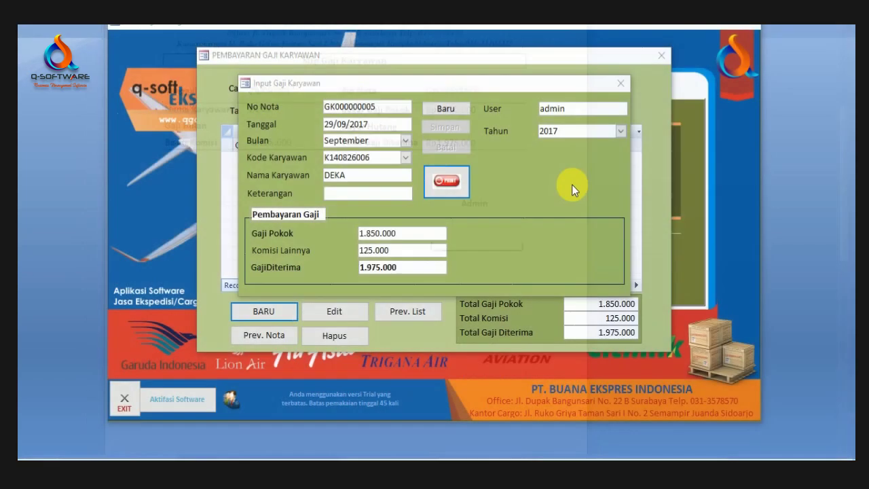
click(621, 83)
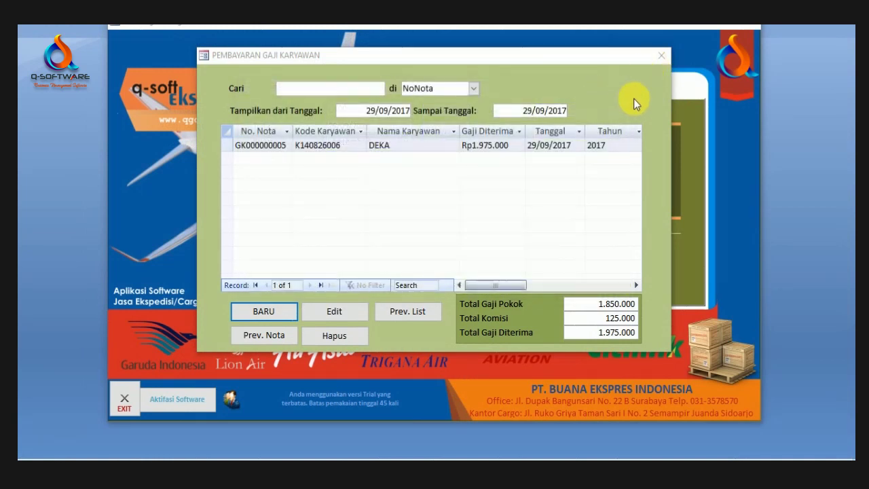
Step: Widen the payment list's date range and preview the Daftar Gaji Karyawan report totalling 3.945.000
click(446, 150)
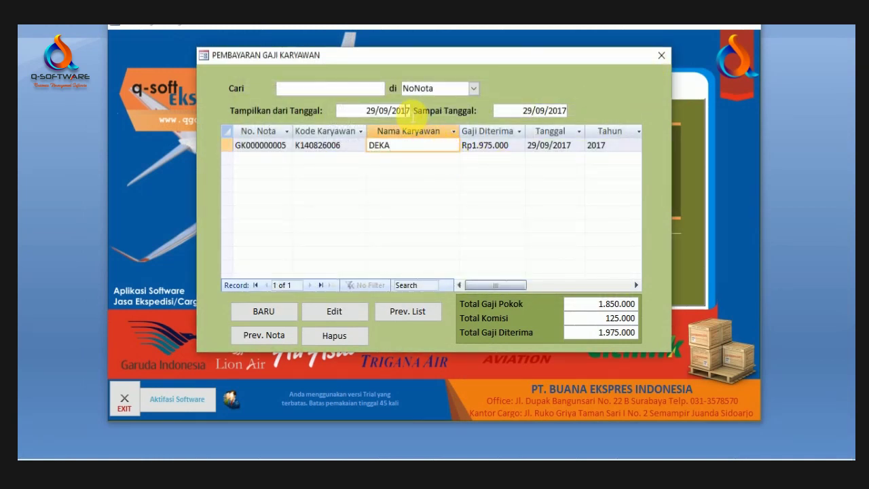
key(Tab)
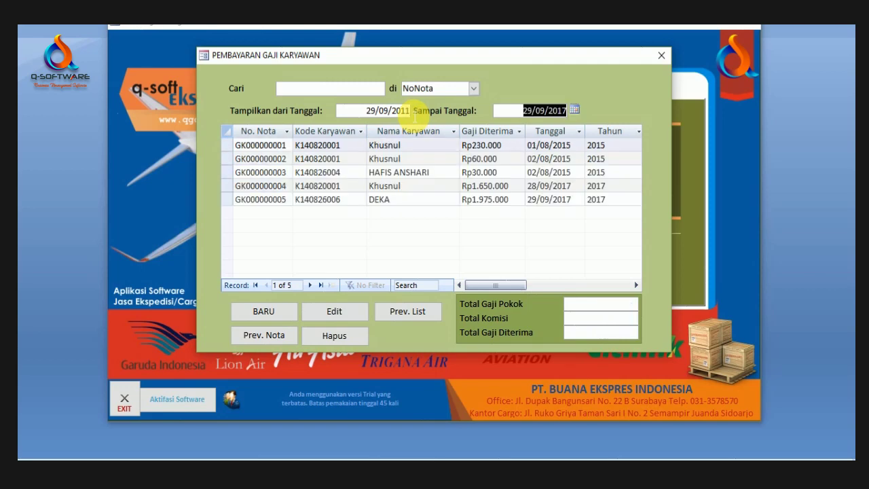
click(391, 185)
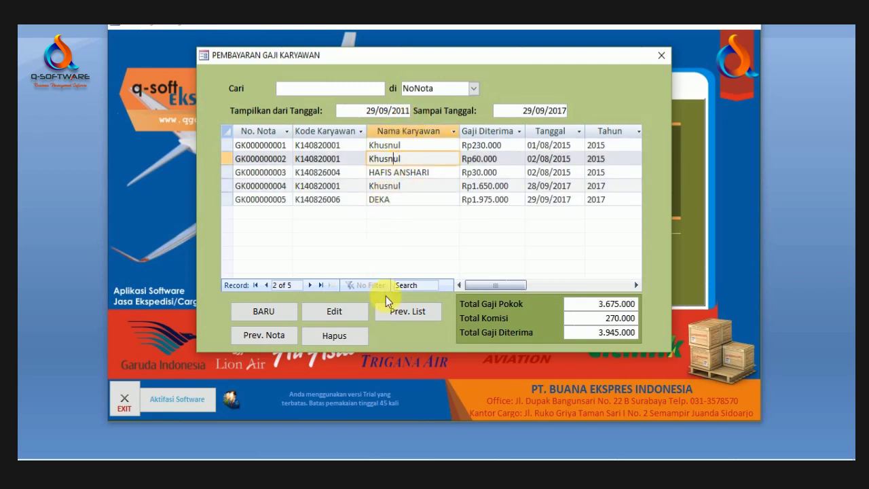
click(407, 310)
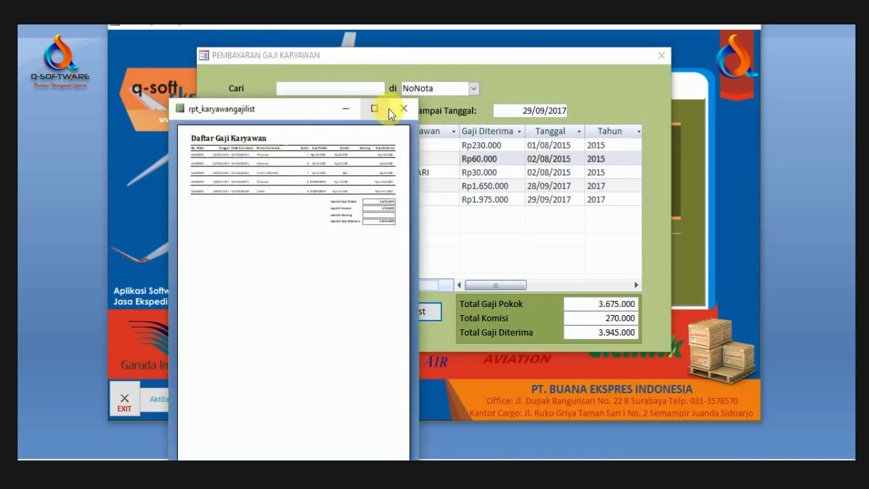
click(374, 109)
click(349, 120)
click(431, 104)
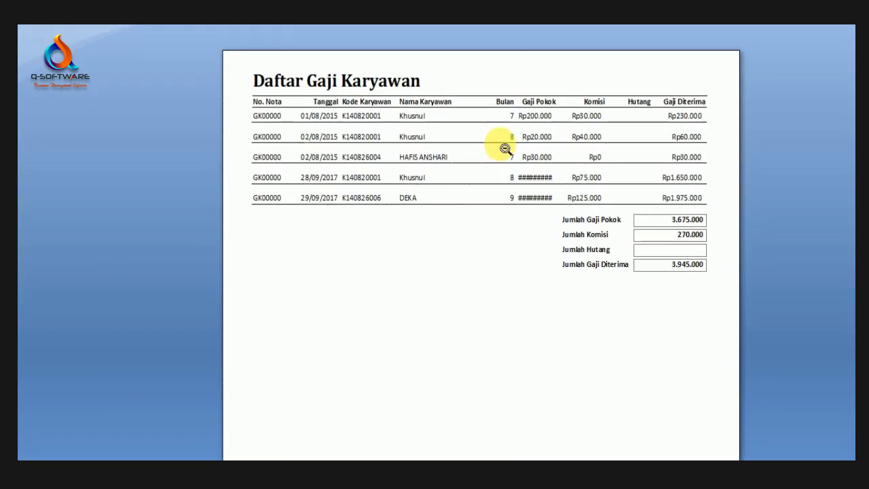
key(Escape)
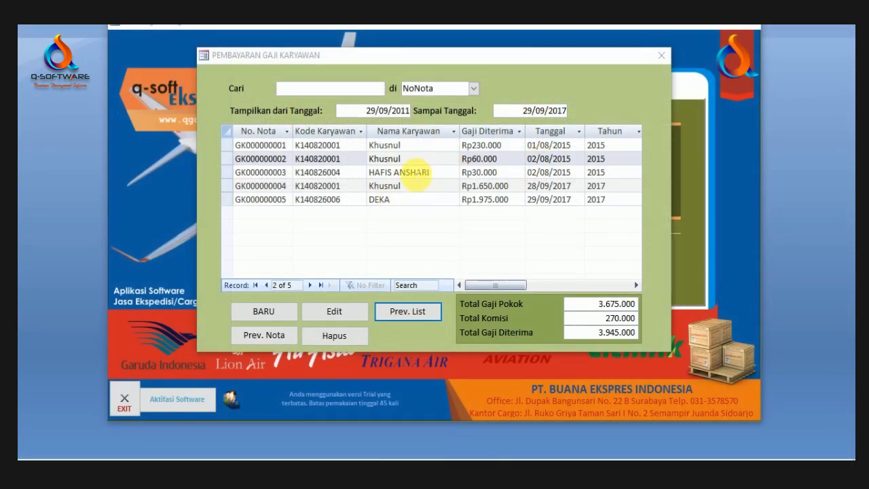
Step: Browse the salary records, then close the PEMBAYARAN GAJI KARYAWAN form
click(404, 172)
click(401, 185)
click(403, 172)
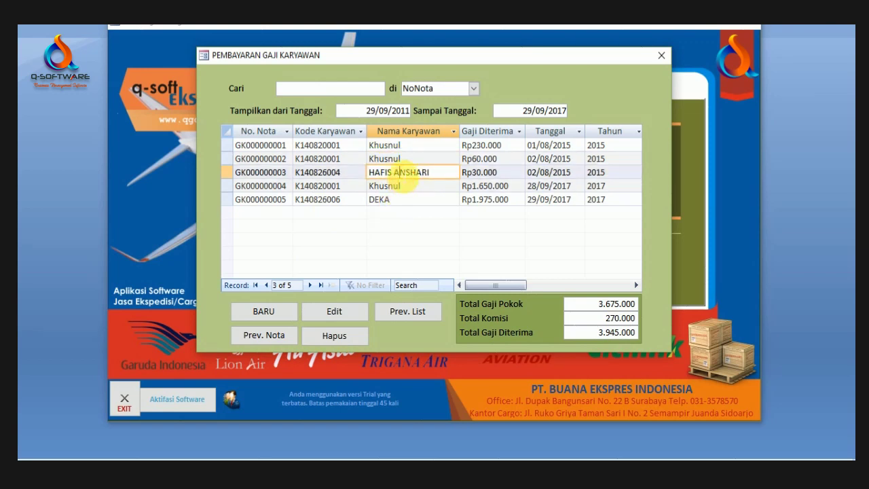
click(401, 158)
click(399, 145)
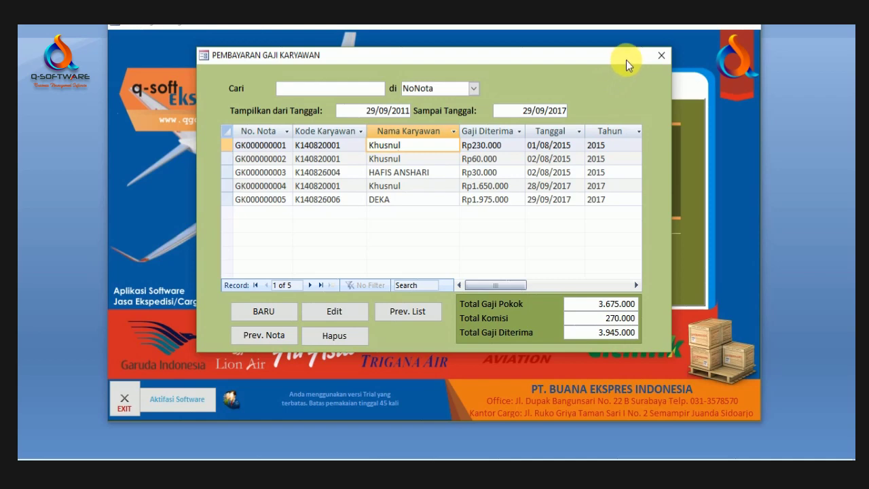
click(662, 57)
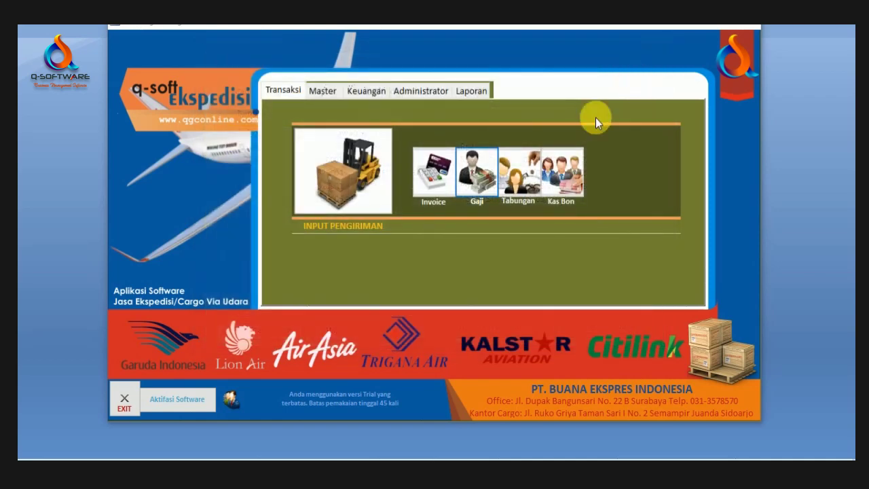
click(533, 178)
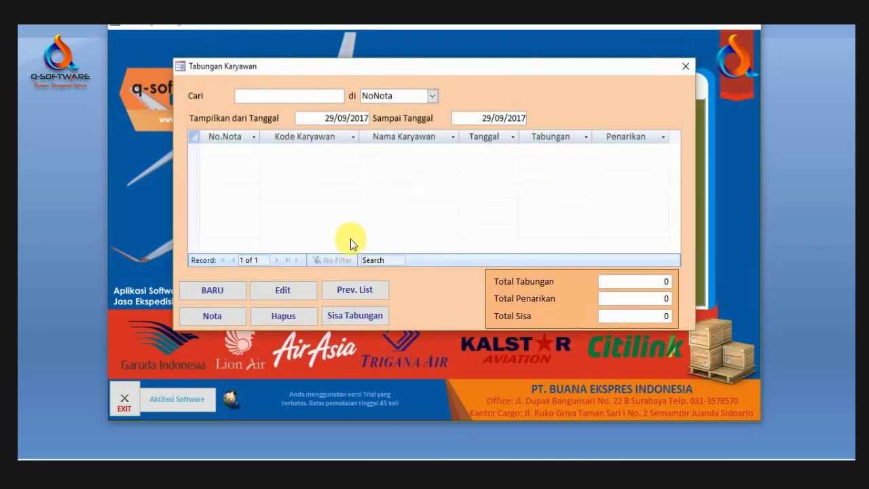
click(234, 288)
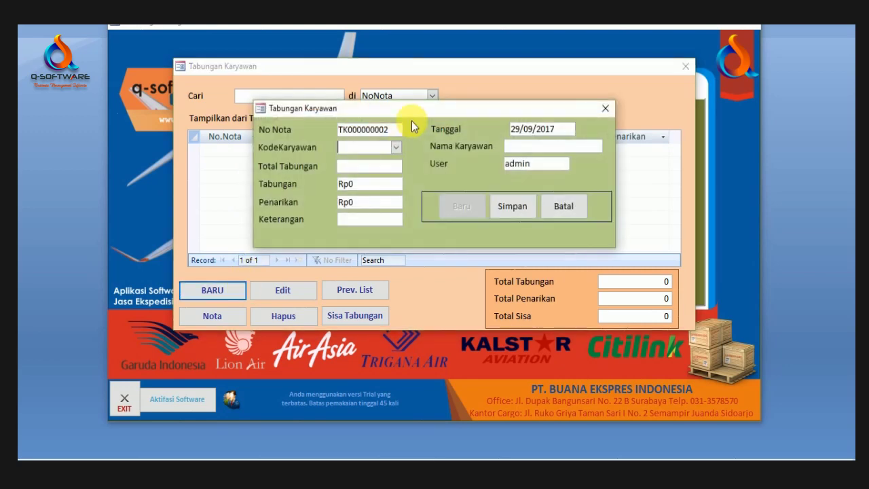
click(397, 148)
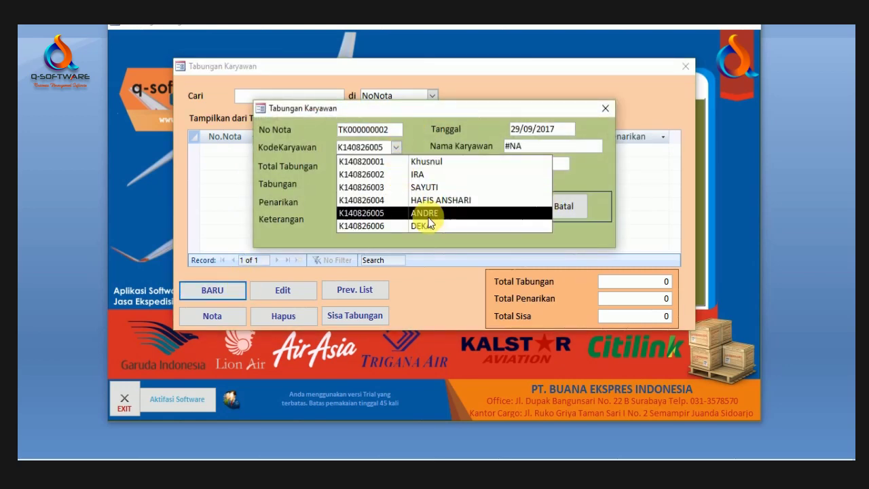
click(428, 218)
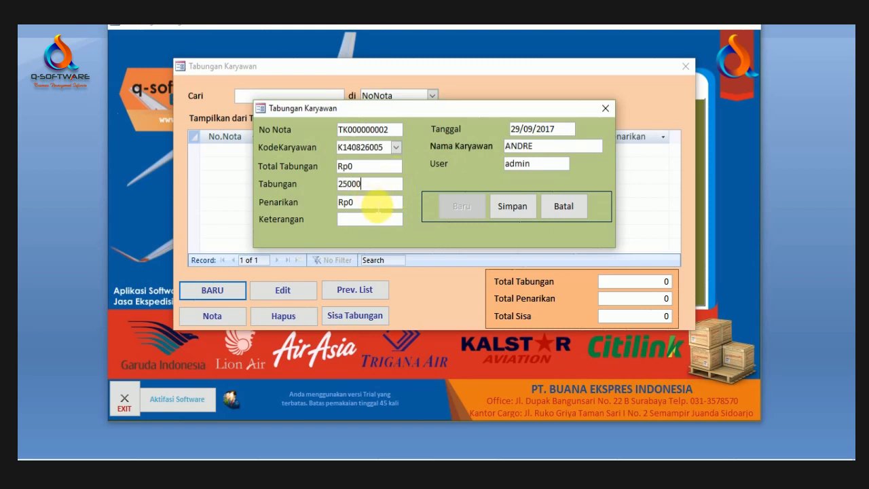
key(Tab)
key(Tab)
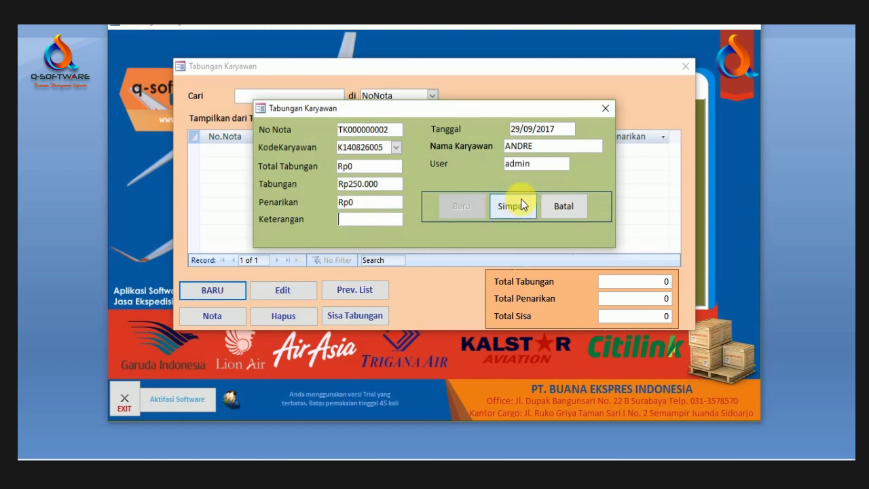
click(512, 206)
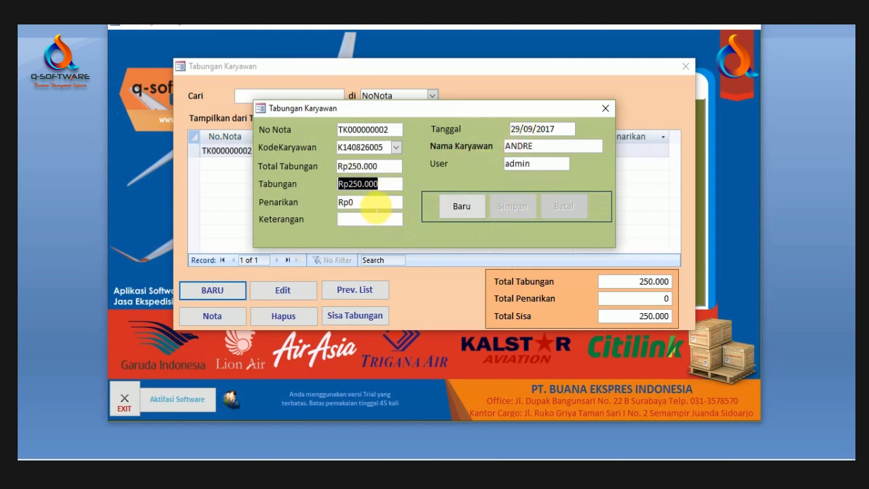
click(605, 108)
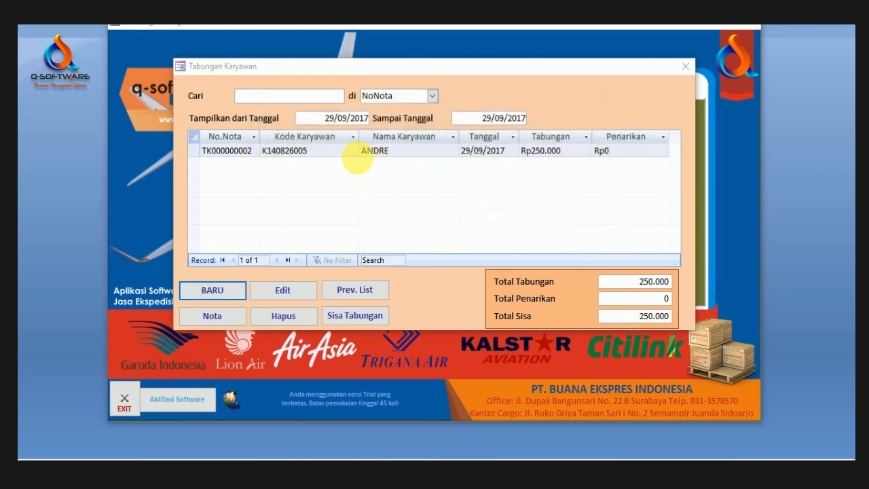
Step: Filter the savings list from 29/09/2010 to show two deposits totalling 300.000
click(349, 151)
click(411, 150)
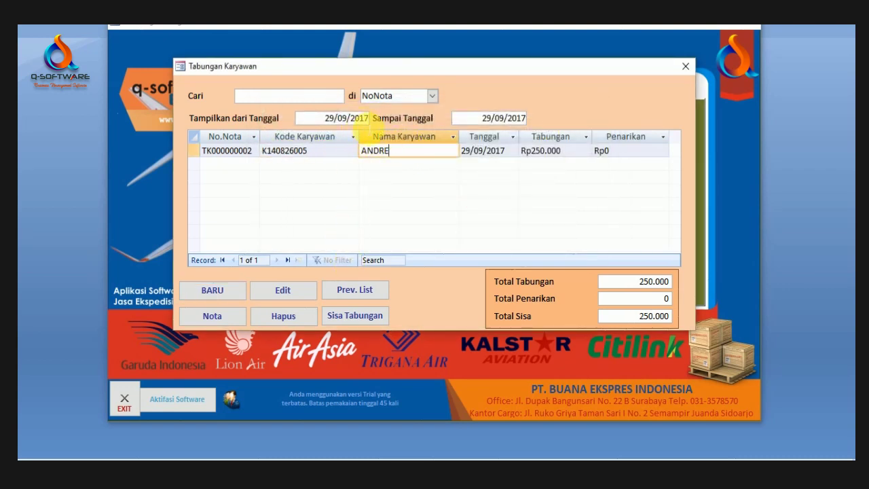
click(369, 118)
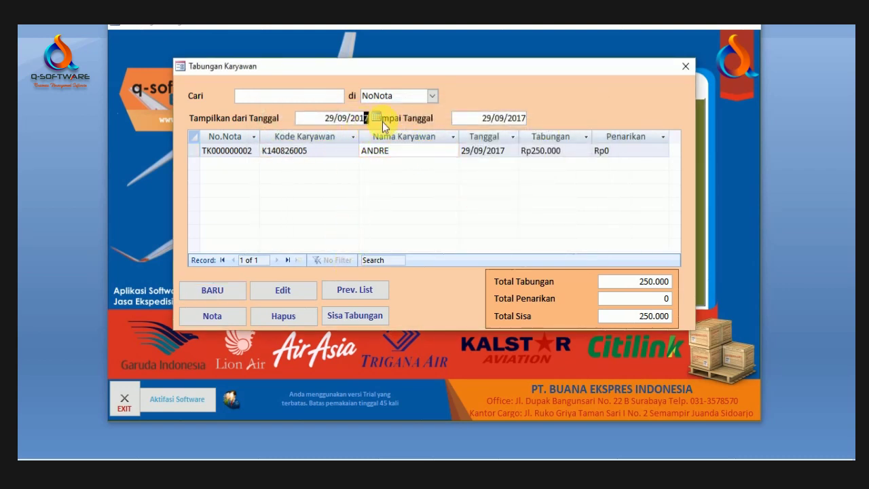
key(Tab)
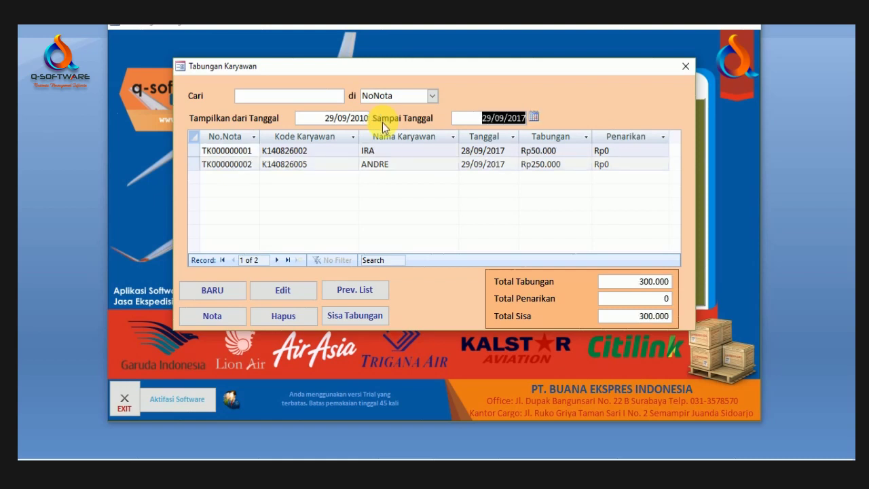
click(439, 169)
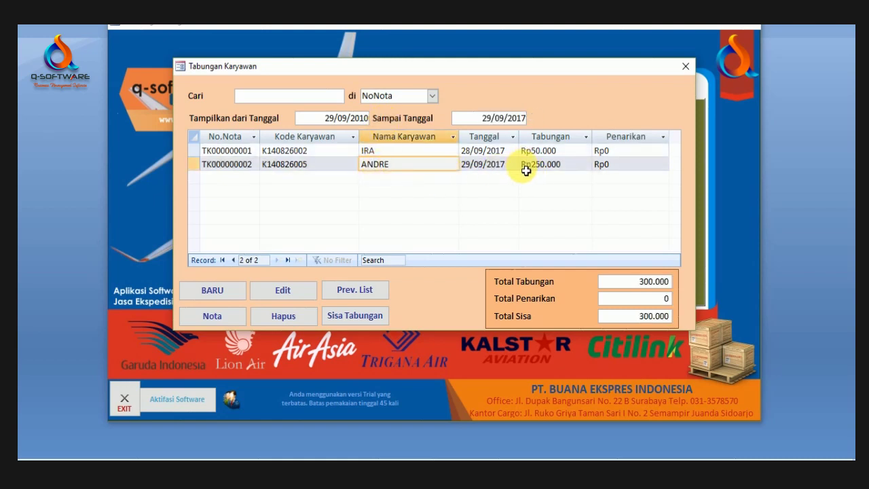
key(Tab)
key(Tab)
click(414, 165)
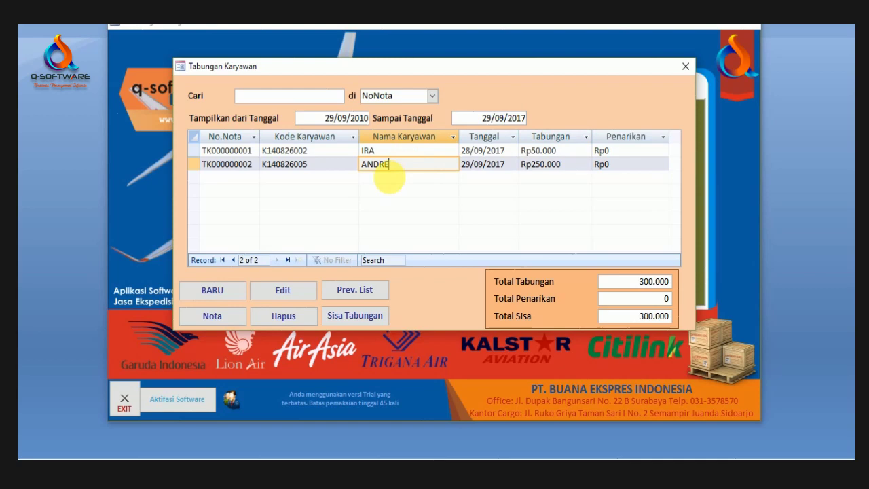
click(212, 291)
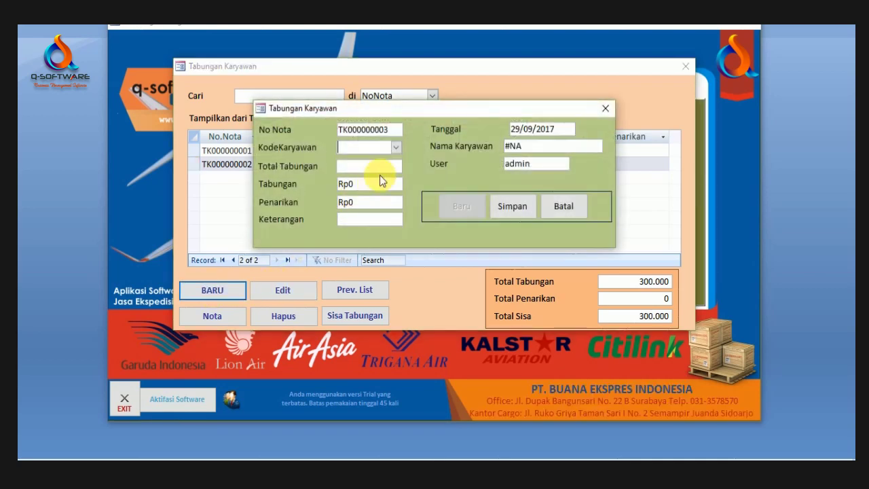
Step: Save a 50.000 savings deposit for the employee and close the entry dialog
click(395, 147)
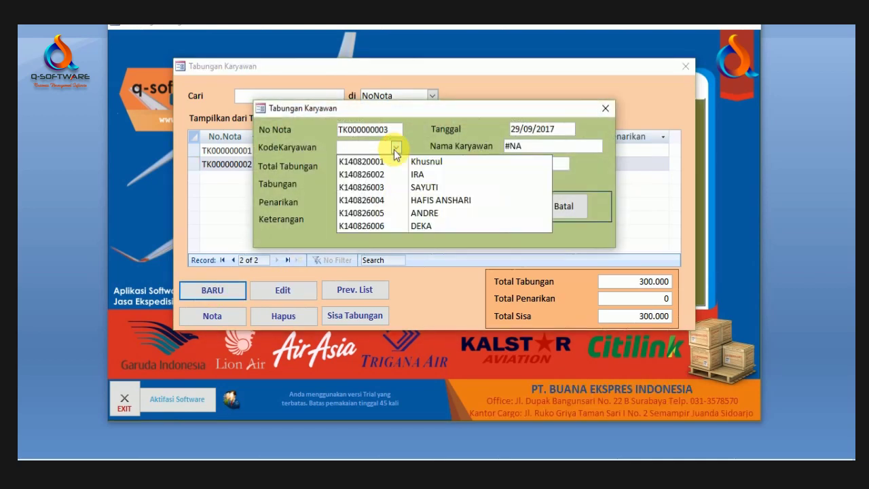
click(387, 213)
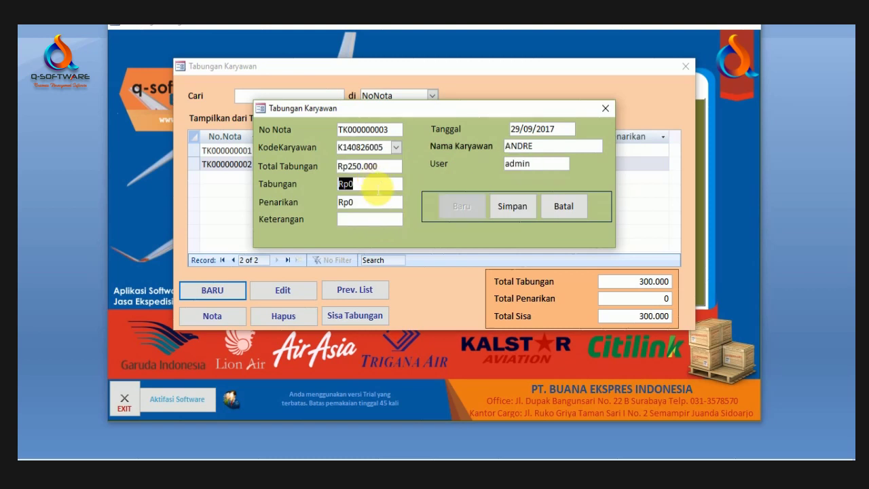
text(50000)
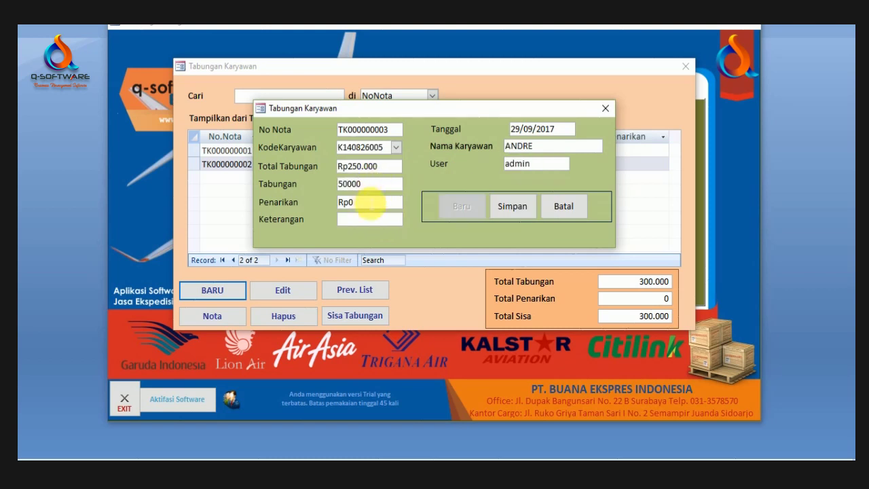
key(Tab)
click(511, 206)
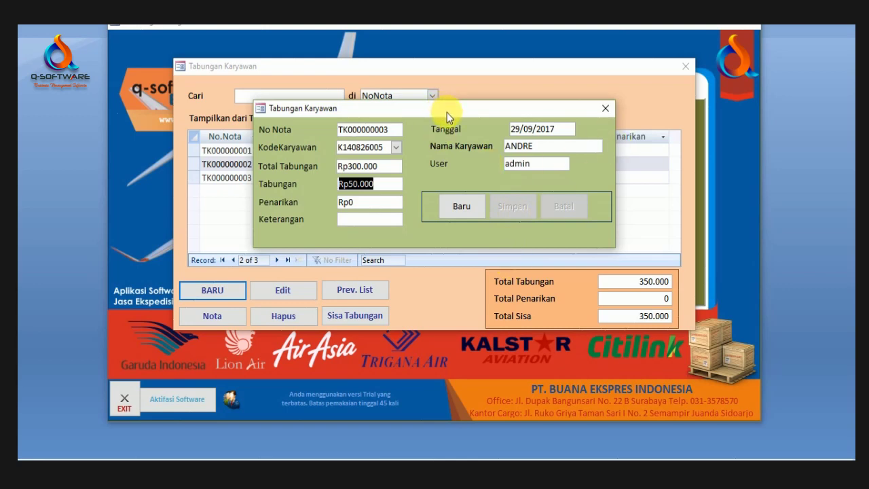
drag(447, 112, 423, 149)
drag(352, 204, 312, 204)
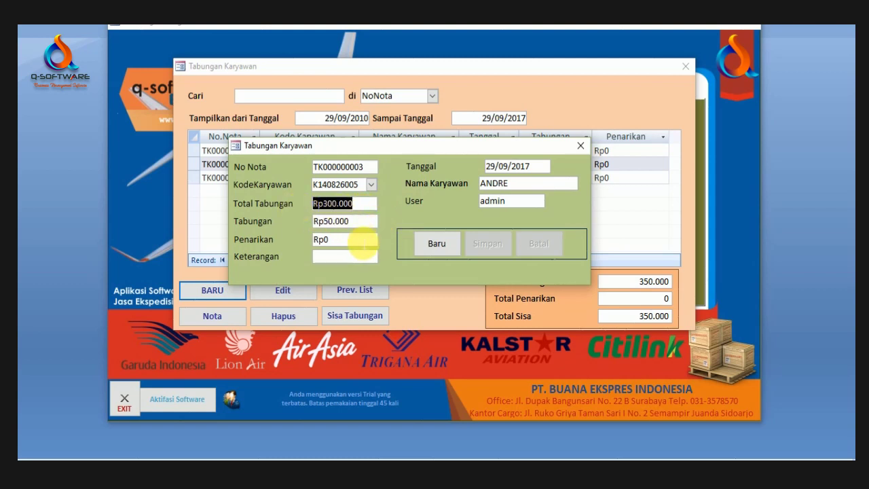
click(364, 241)
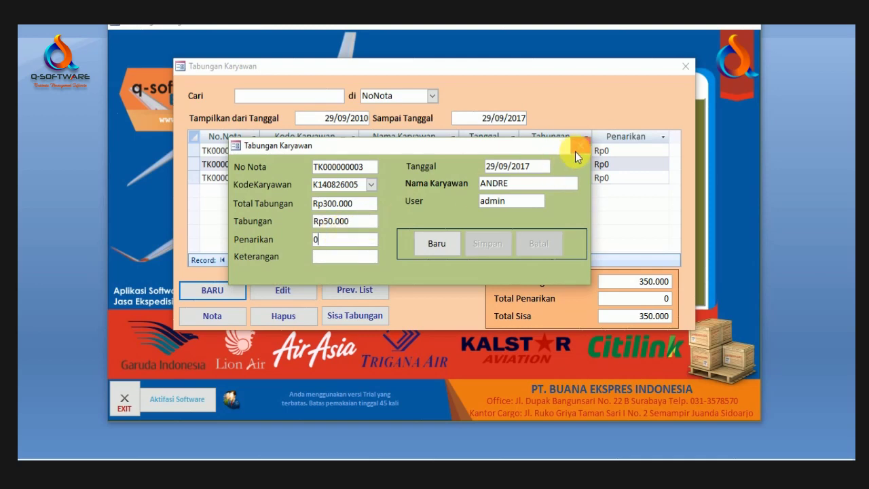
click(577, 148)
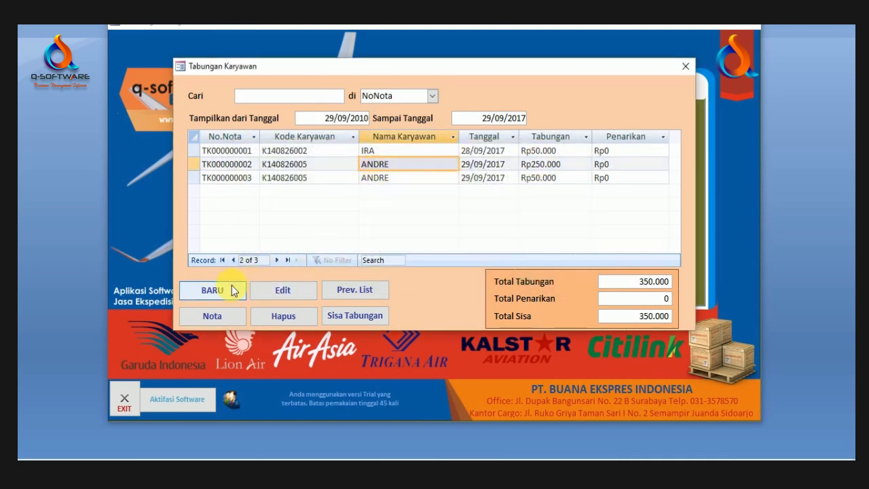
Step: Record a 150.000 savings withdrawal for the employee
click(232, 290)
click(396, 147)
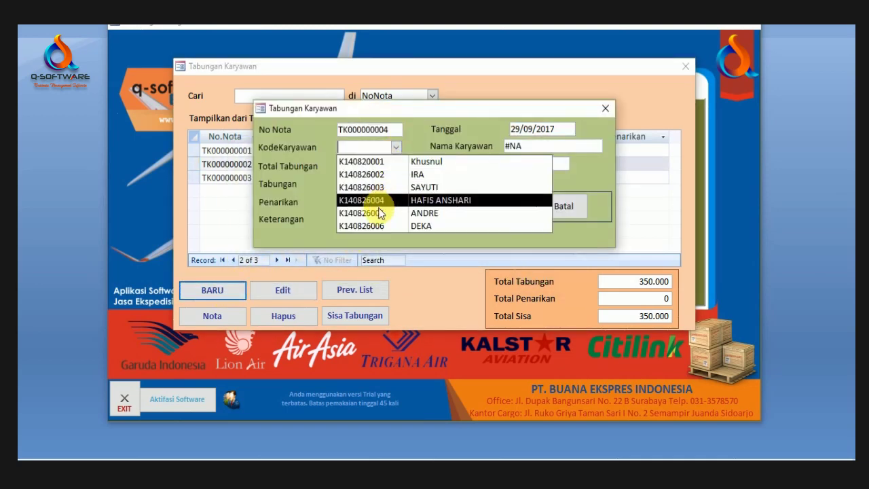
click(382, 214)
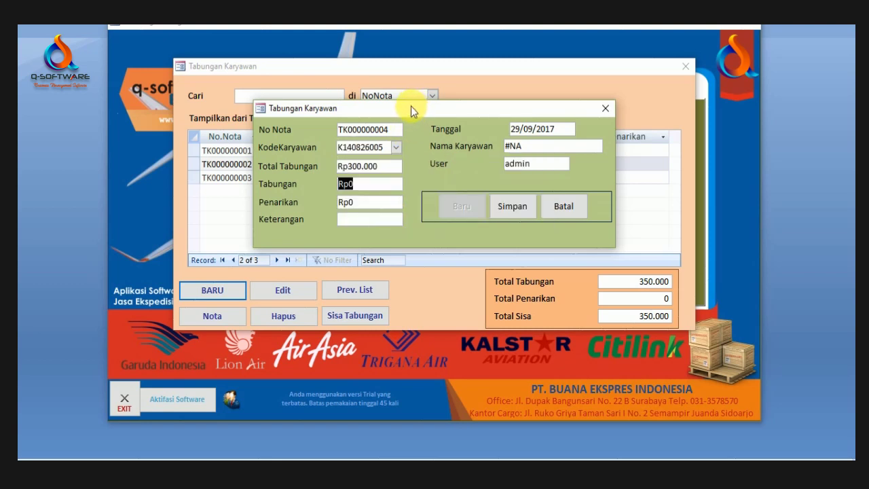
key(Tab)
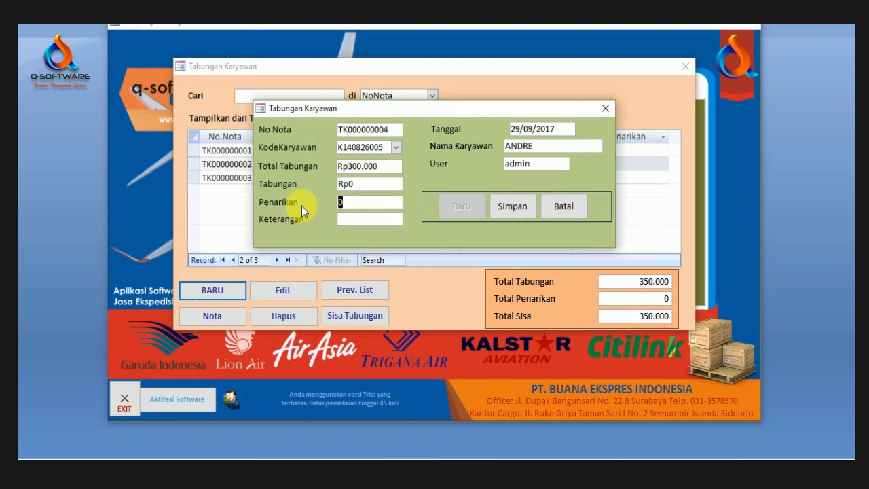
text(150.000)
key(Tab)
click(516, 206)
Step: Check the updated savings records showing Sisa 200.000, then open the Sisa Tabungan report
click(381, 166)
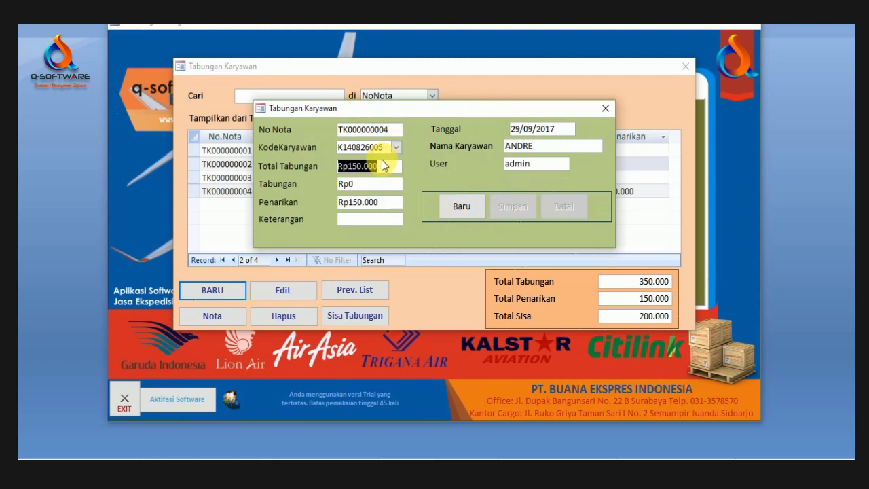
click(605, 108)
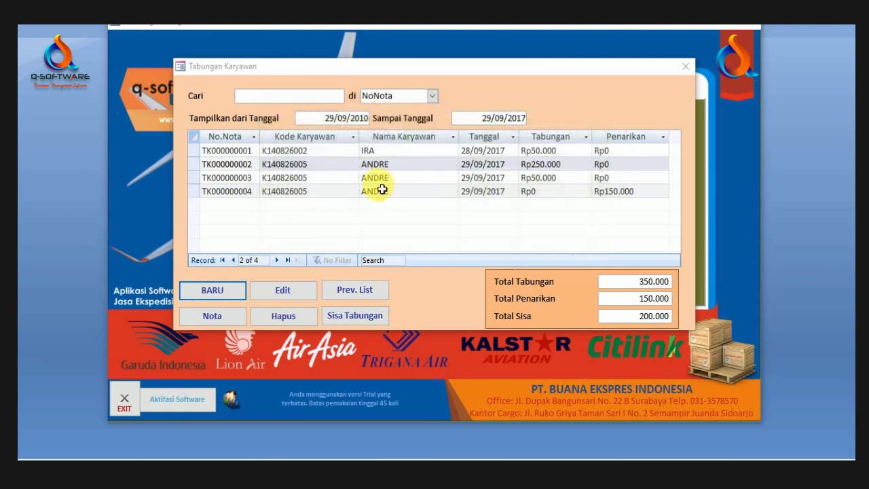
click(382, 191)
click(579, 192)
click(408, 180)
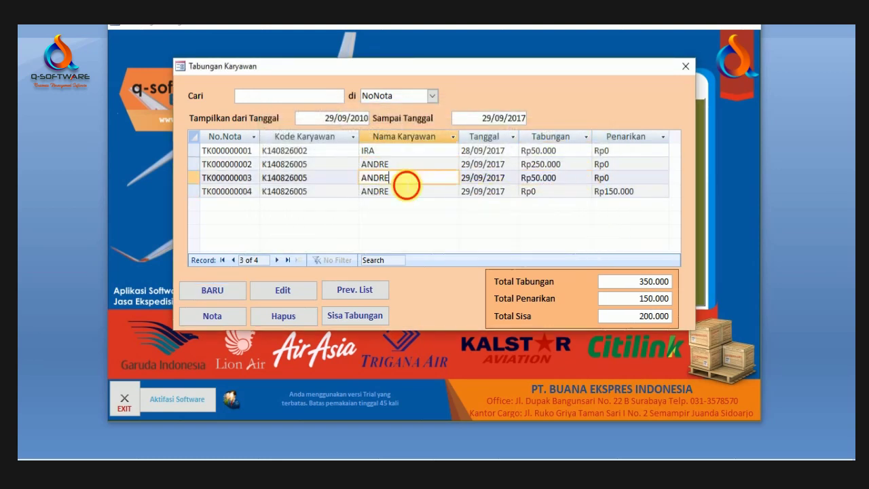
click(356, 315)
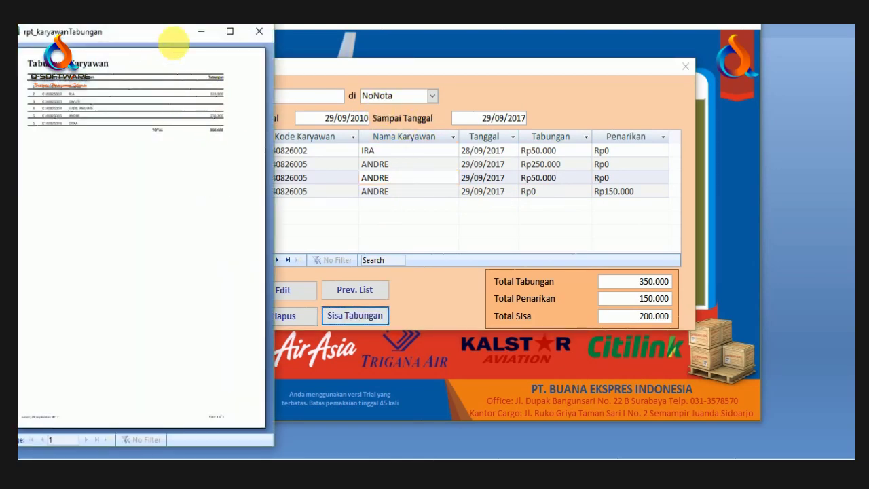
Step: View the Tabungan Karyawan report full screen and zoomed, showing balances totalling 260.000
click(230, 32)
click(398, 64)
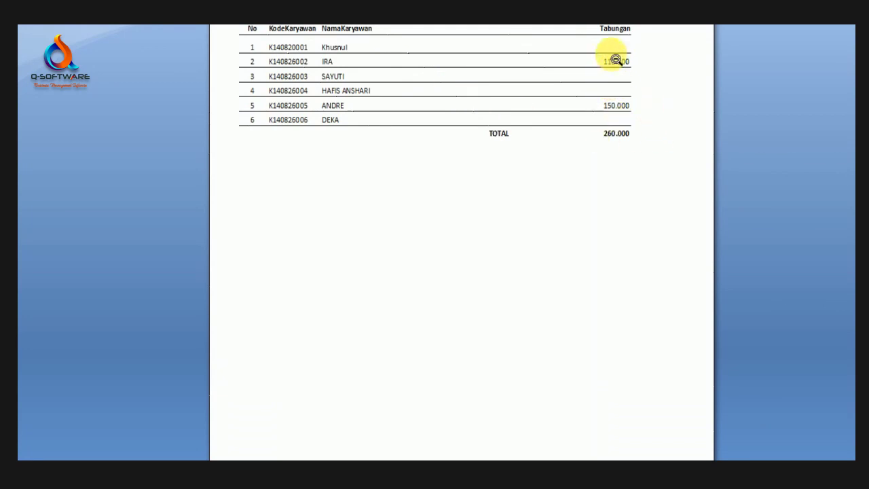
scroll(783, 53, up, 1)
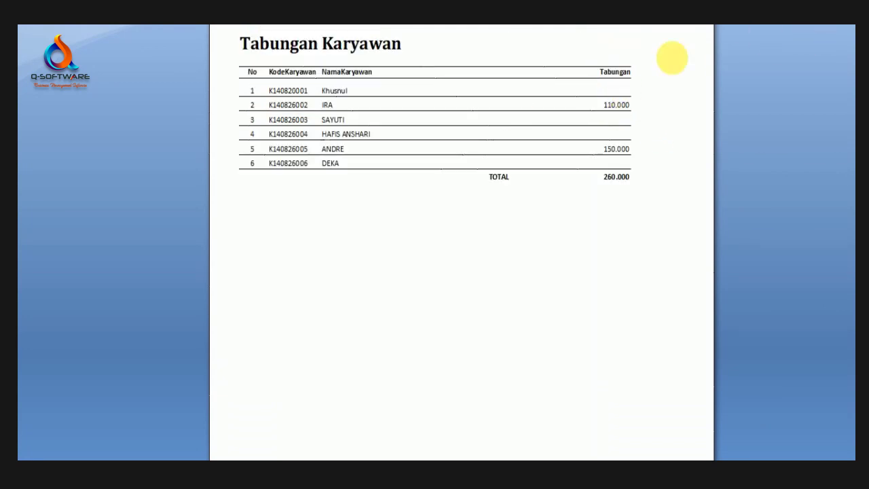
Step: Close the savings report and savings form, then open the Kas Bon Karyawan list
key(Escape)
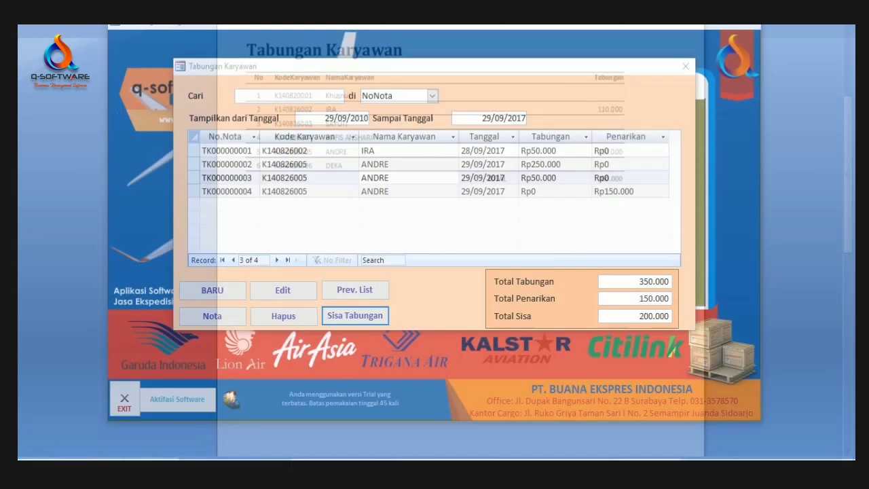
click(688, 66)
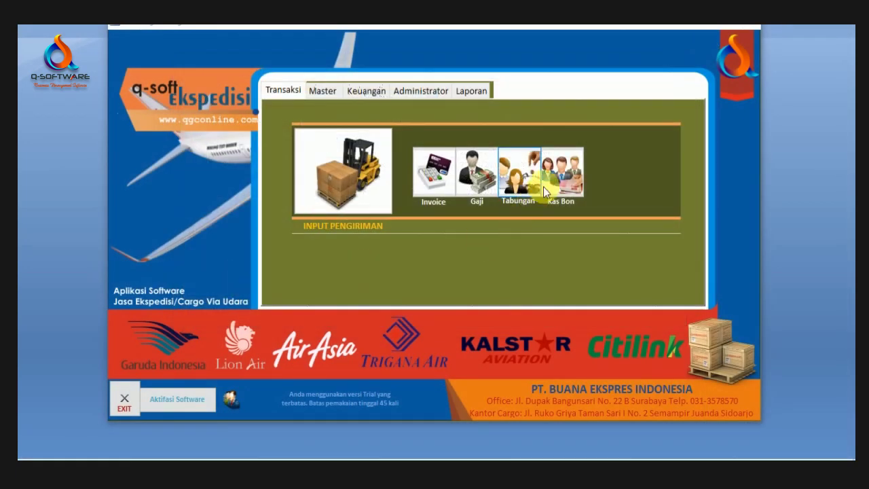
click(561, 175)
Step: Record a new Rp50.000 cash advance for the chosen employee and save it
click(264, 292)
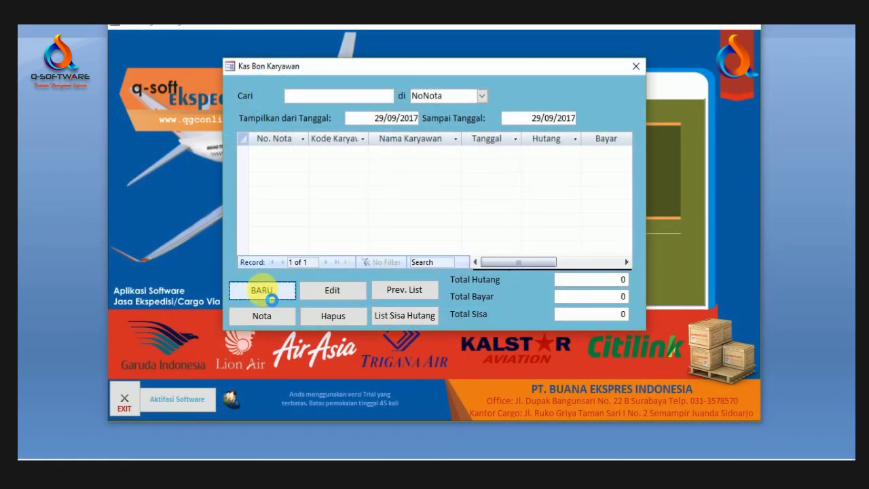
click(395, 137)
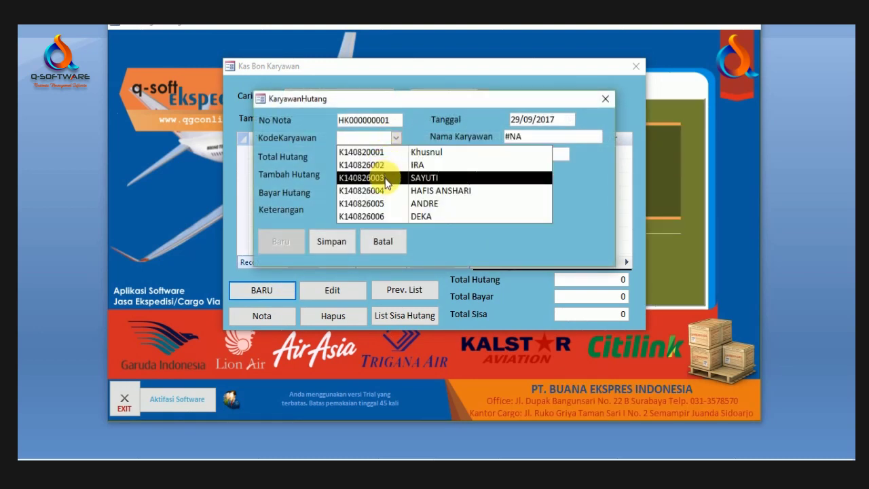
click(390, 214)
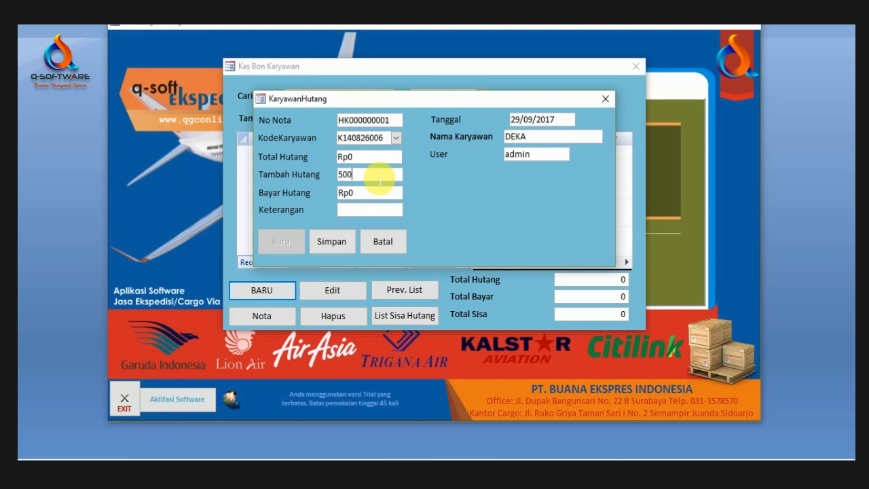
key(Tab)
text(0)
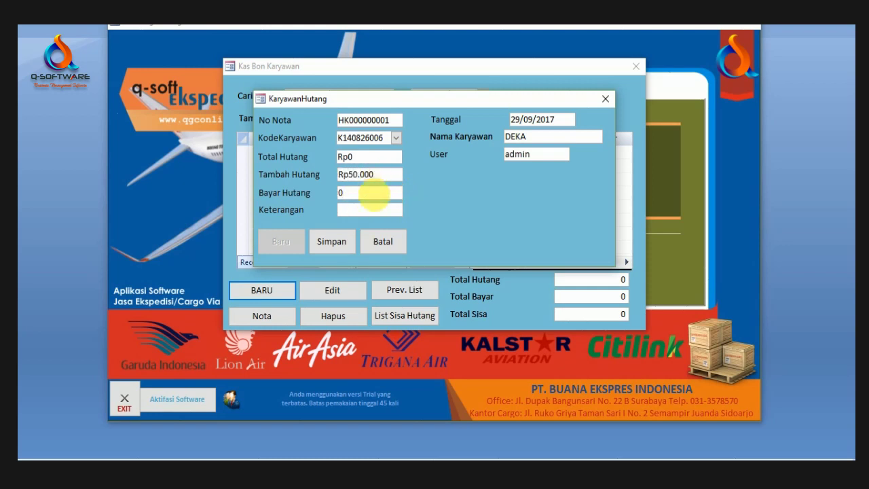
click(344, 241)
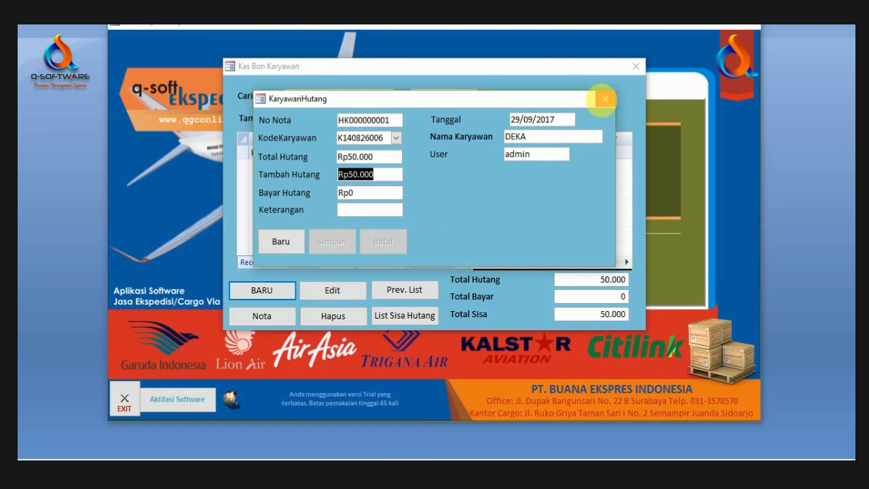
click(605, 98)
Step: Change the list's start date to 29/09/2010 and select the new HK000000001 advance
click(514, 155)
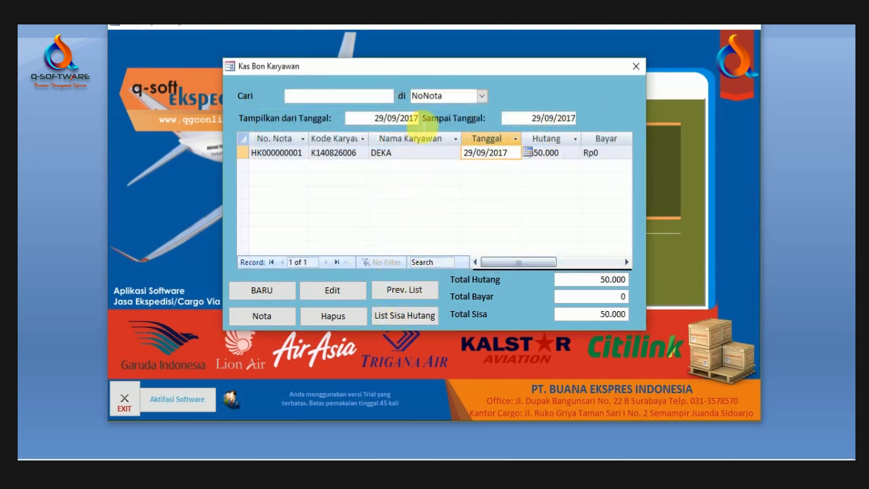
click(415, 121)
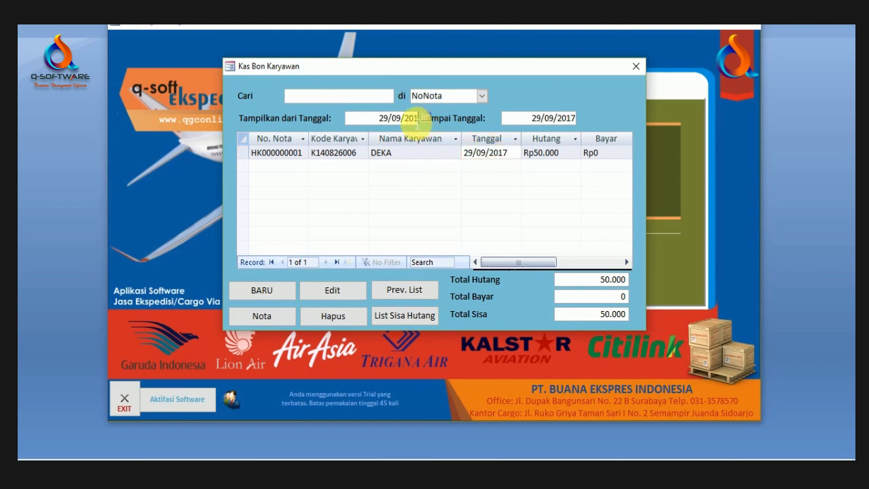
key(Tab)
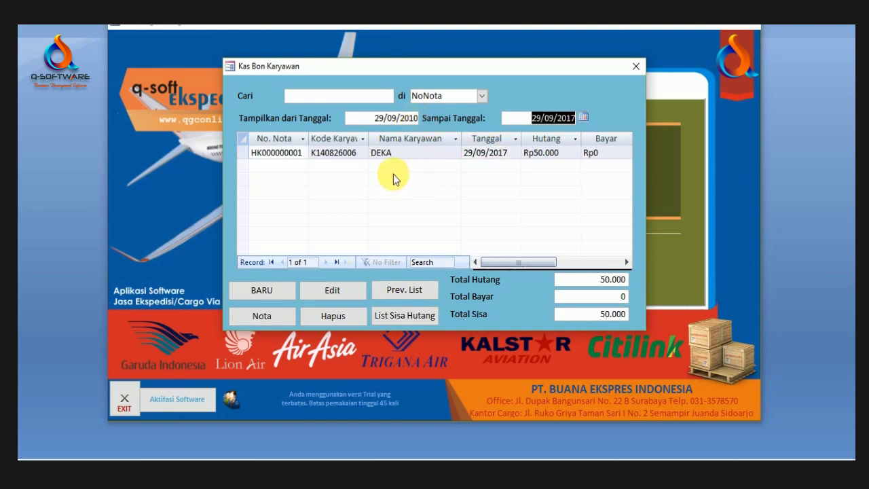
click(388, 155)
Step: Preview the Daftar Hutang Karyawan report showing 50.000 owed, then close it
click(401, 292)
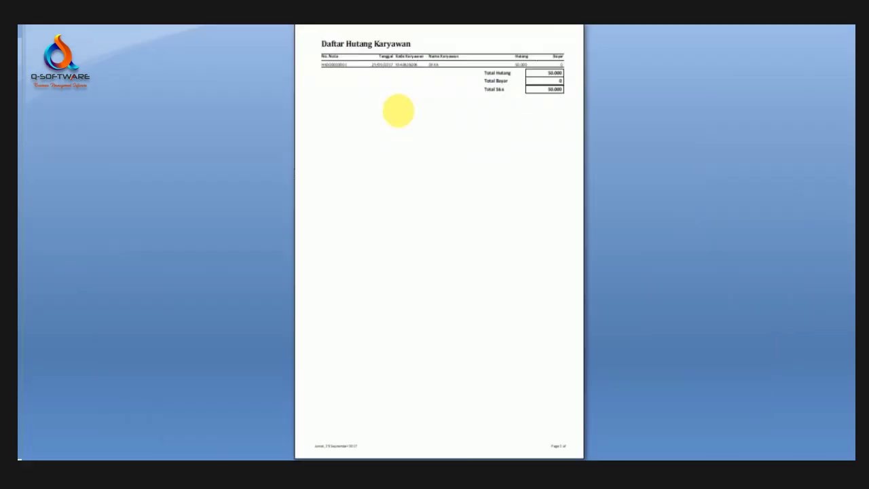
click(524, 59)
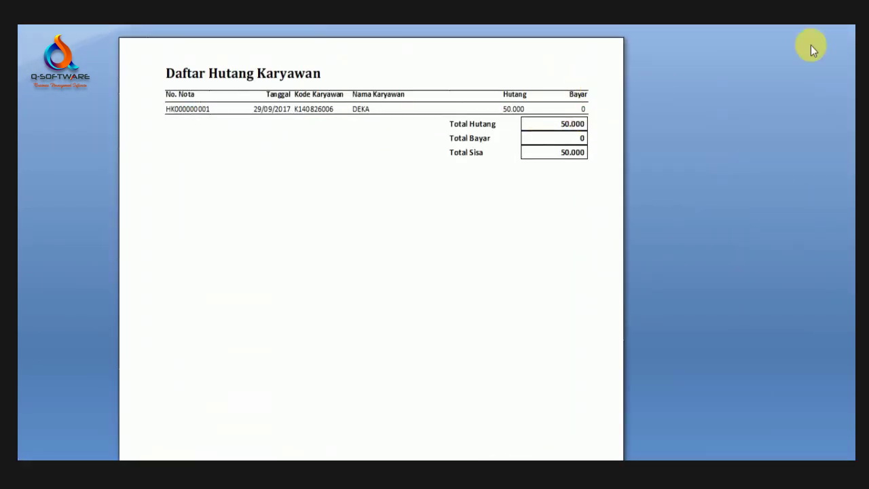
key(Escape)
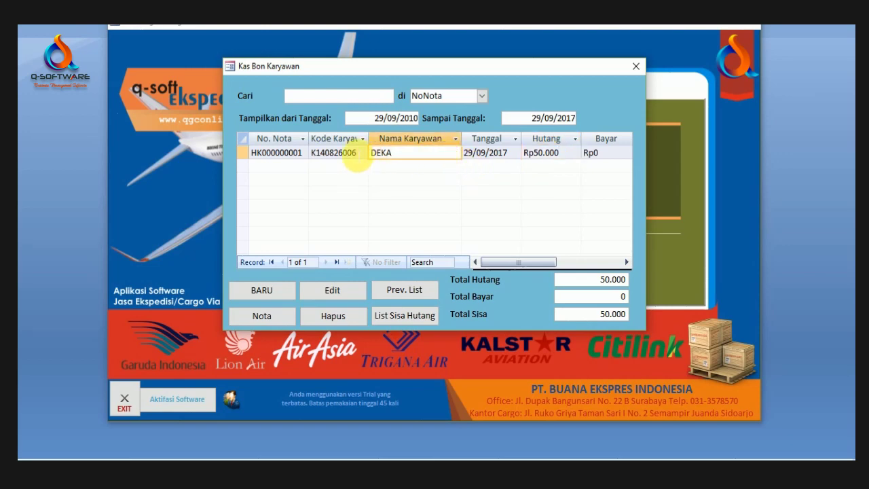
click(353, 153)
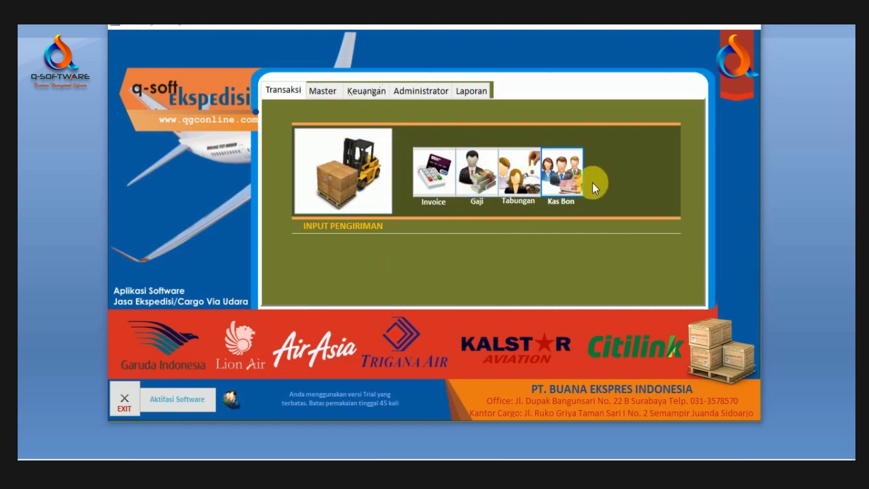
Step: Open the chart of accounts from the Master Data finance functions
click(325, 94)
click(366, 91)
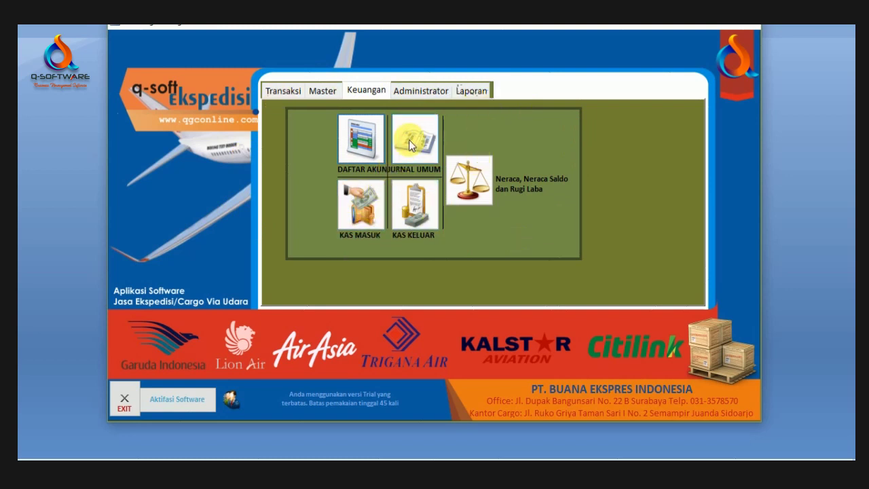
click(368, 136)
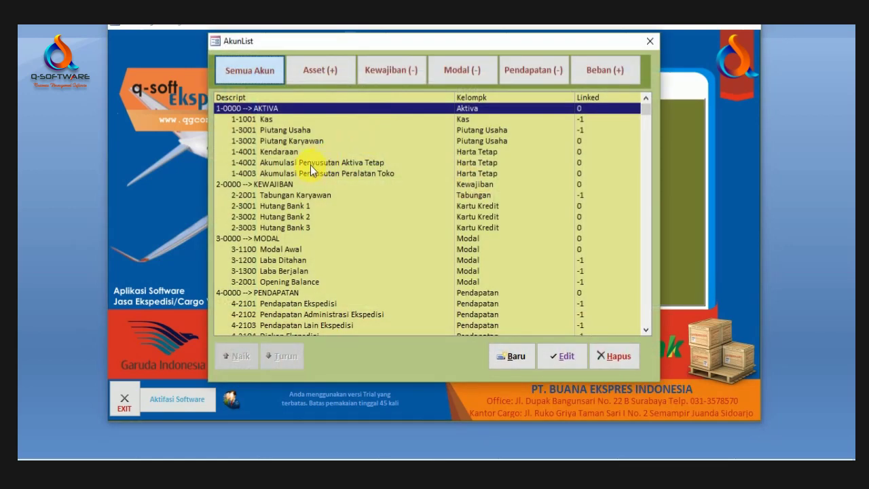
Step: Browse the Asset, Liability, Capital, Income and Expense account tabs, ending on Kas
click(310, 165)
click(325, 74)
click(405, 72)
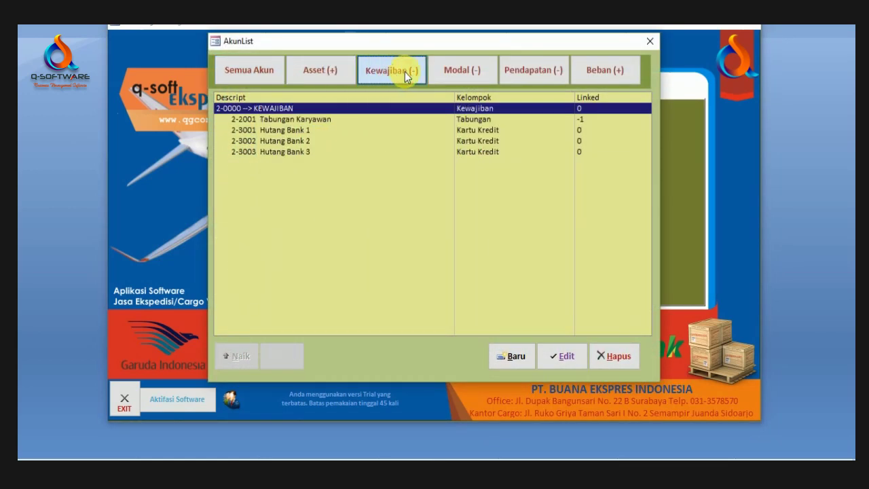
click(475, 70)
click(536, 69)
click(600, 70)
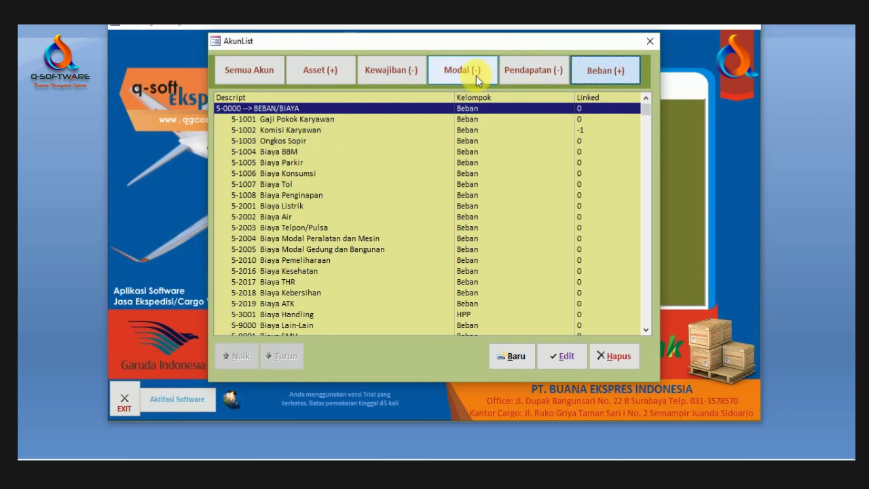
click(475, 75)
click(556, 72)
click(300, 76)
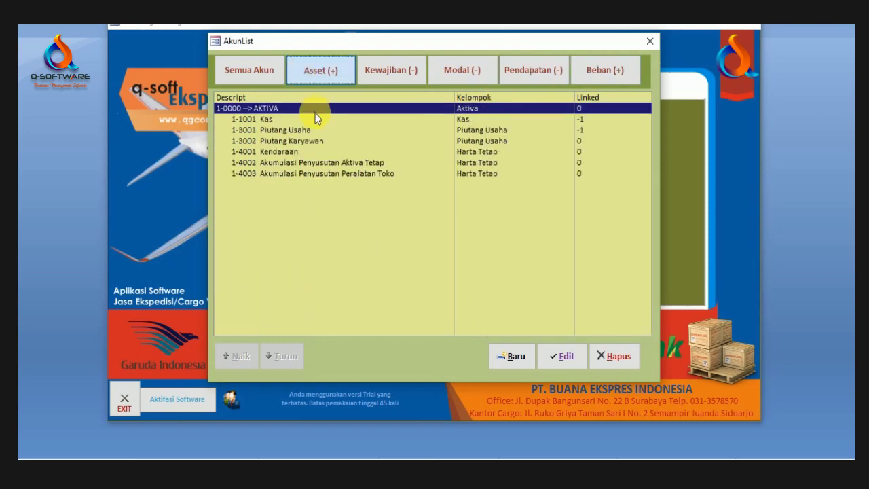
click(283, 129)
click(273, 119)
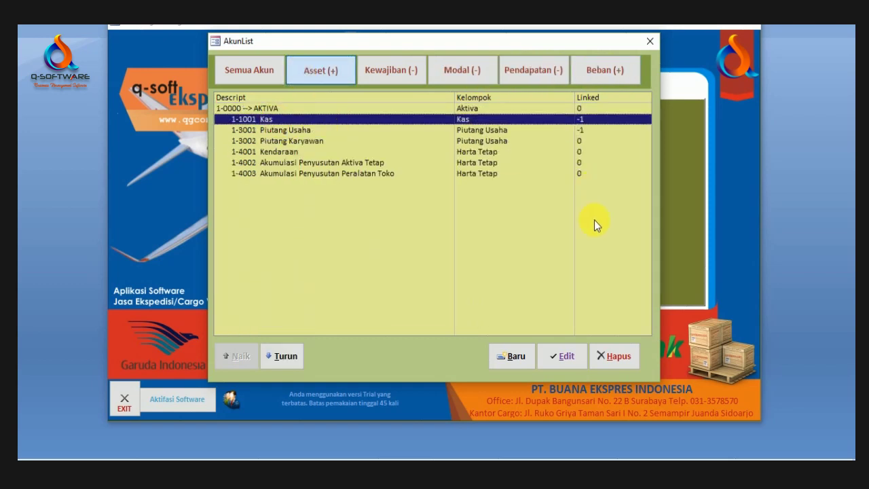
Step: Start a new account in the Kas group, then cancel it unsaved
click(503, 356)
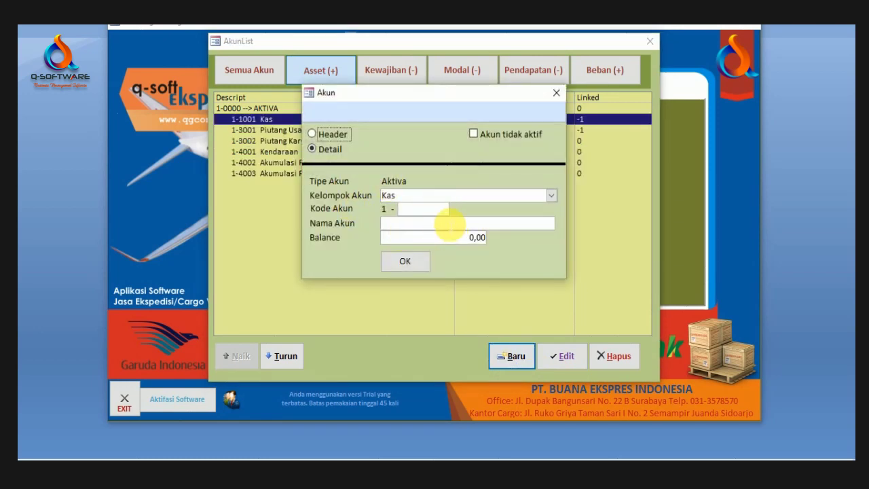
click(434, 210)
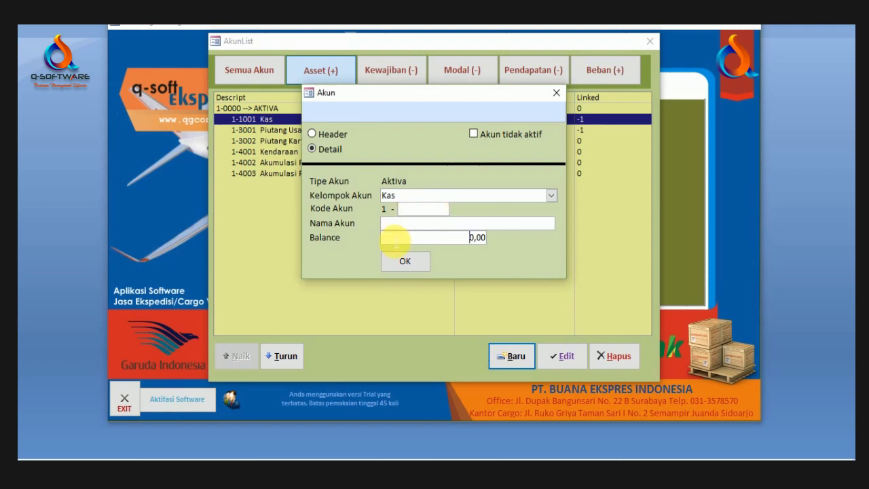
click(341, 135)
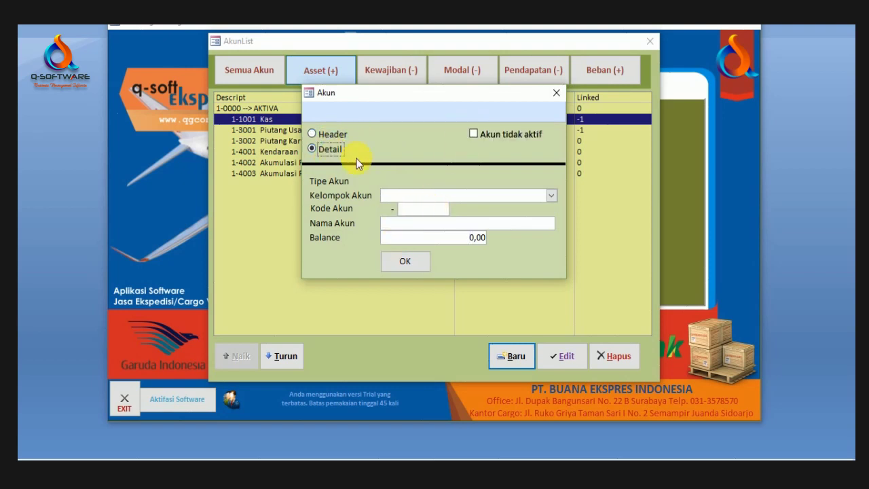
click(551, 195)
click(454, 209)
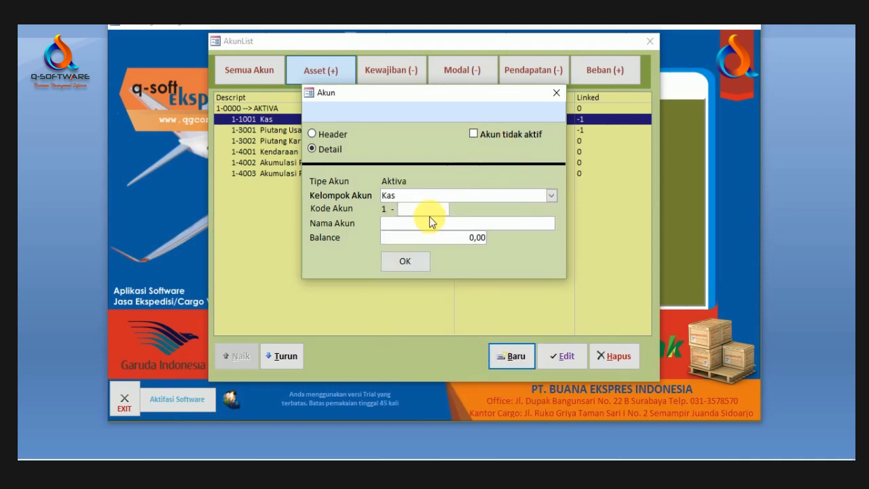
click(556, 92)
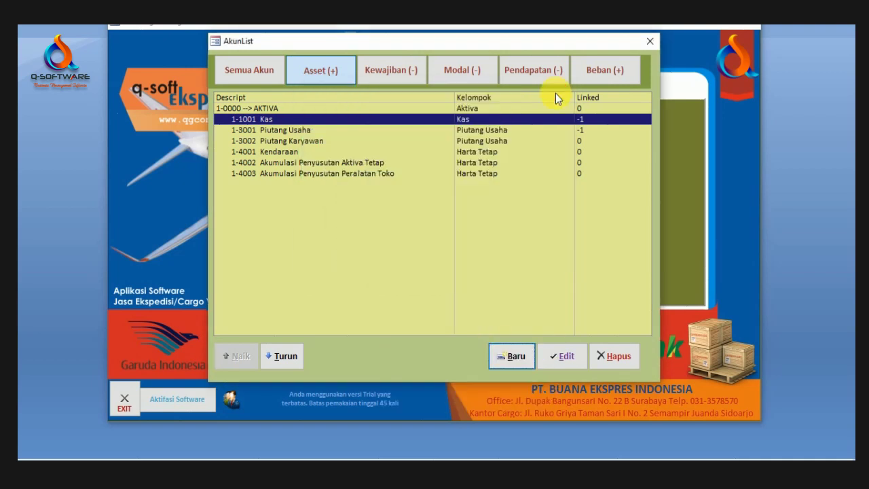
Step: Open Piutang Usaha for editing, check its Balance, and confirm it unchanged
click(289, 130)
click(564, 356)
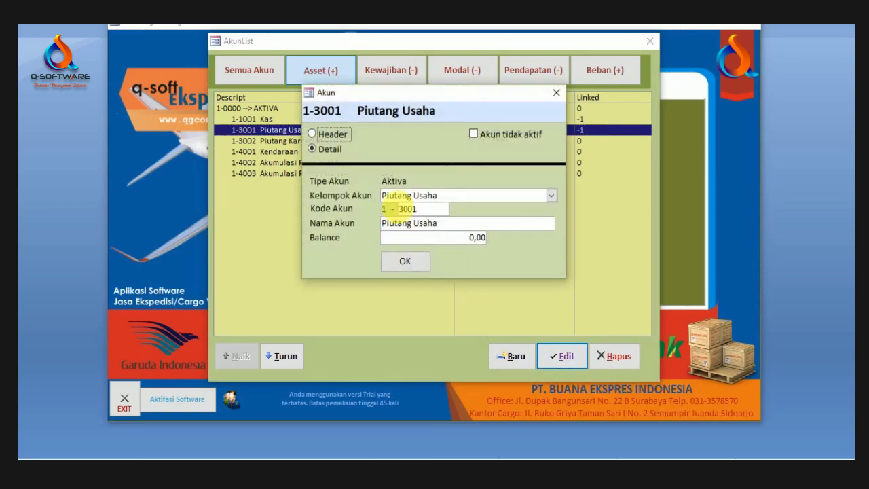
key(Tab)
click(442, 236)
click(429, 258)
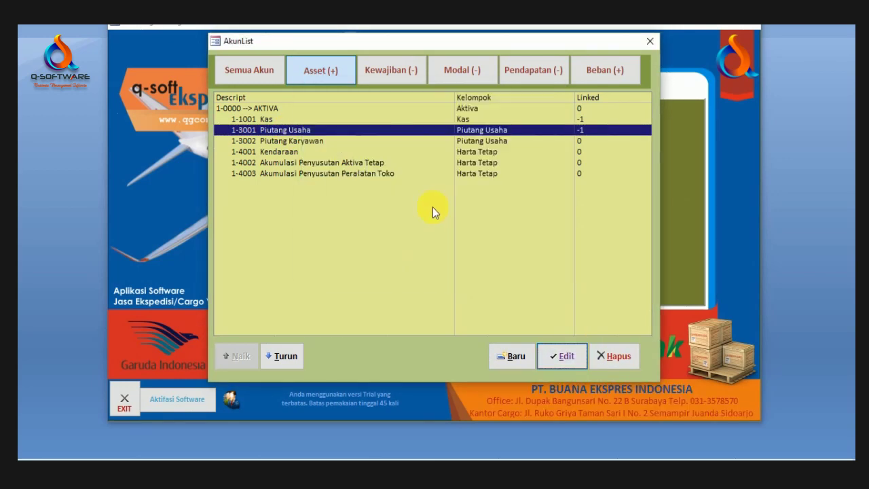
Step: Browse the liability, equity and revenue tabs, back to Asset, and close AkunList
click(381, 75)
click(462, 71)
click(534, 72)
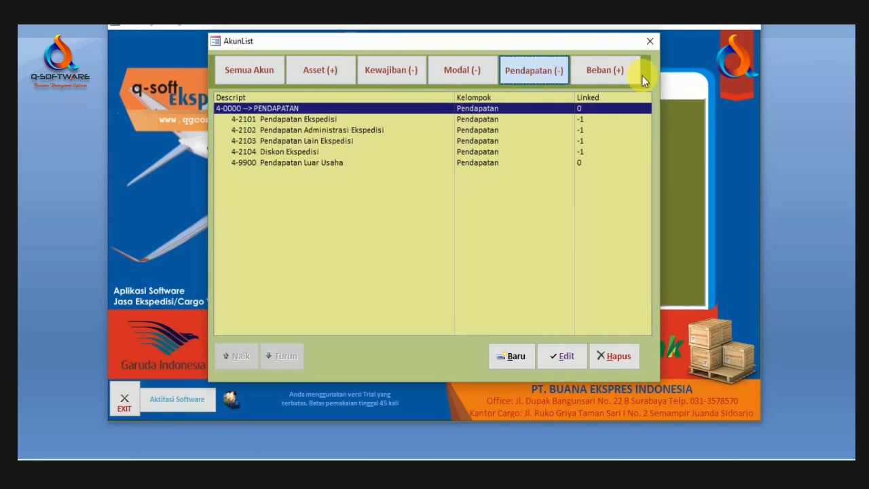
click(314, 70)
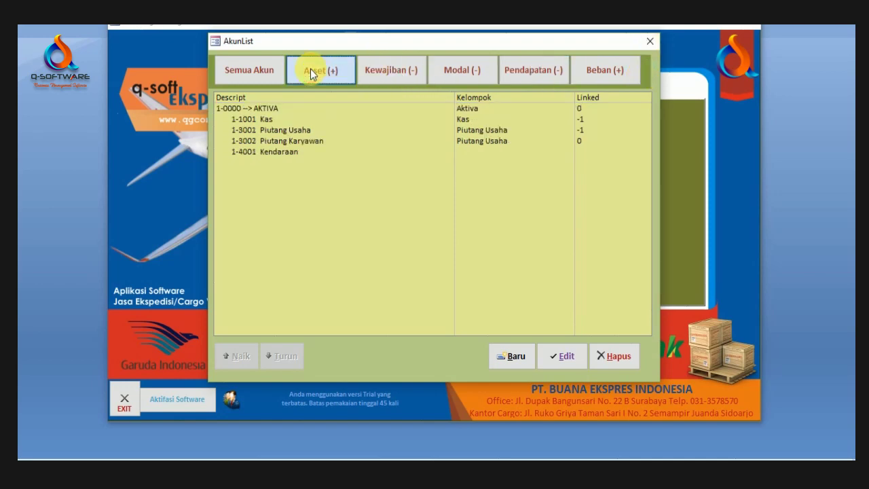
click(322, 130)
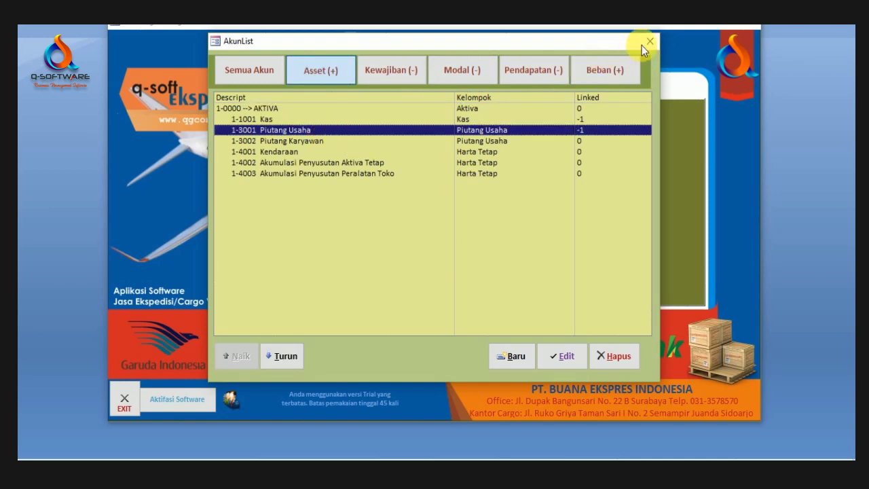
click(649, 42)
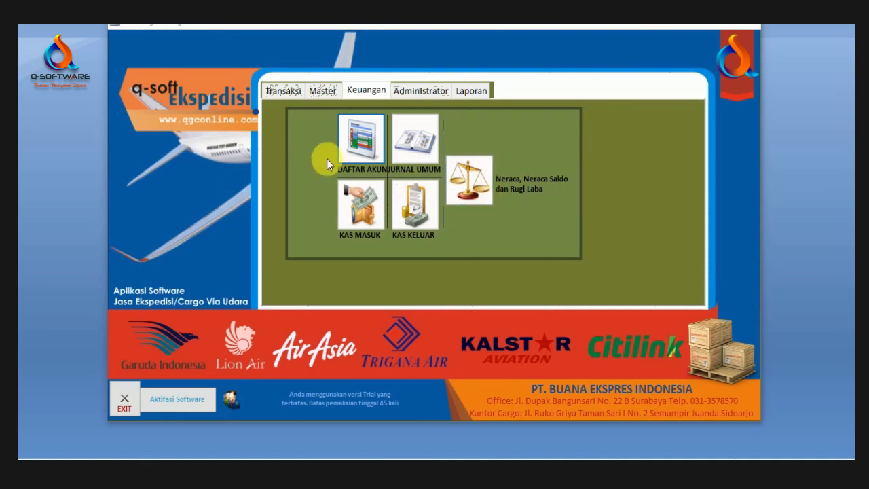
Step: Start a new general journal entry debiting 1-1001 Kas 500.000
click(418, 160)
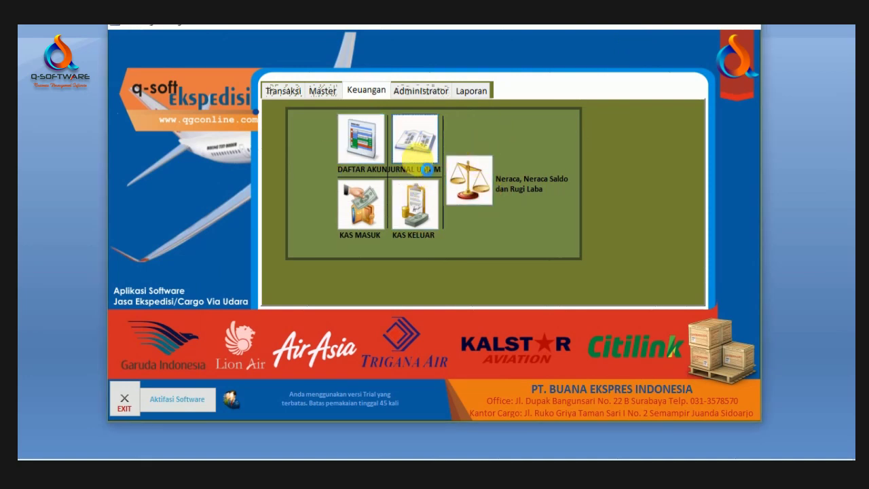
drag(248, 29, 292, 32)
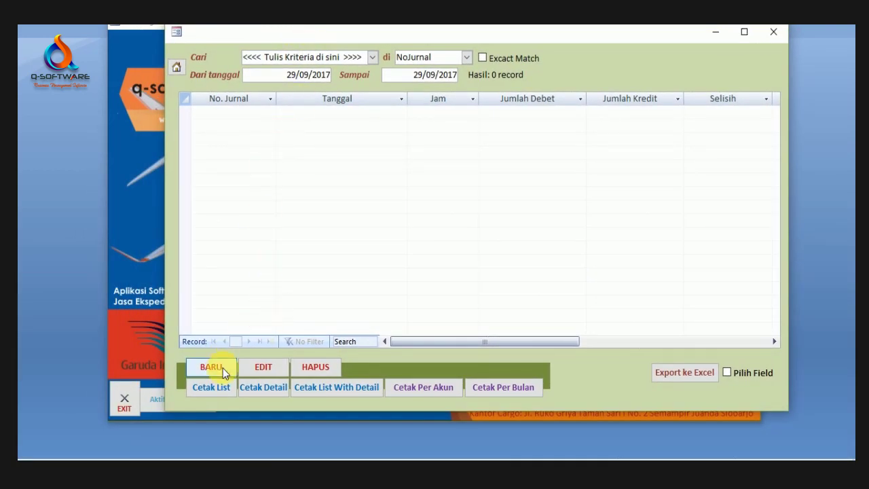
click(214, 367)
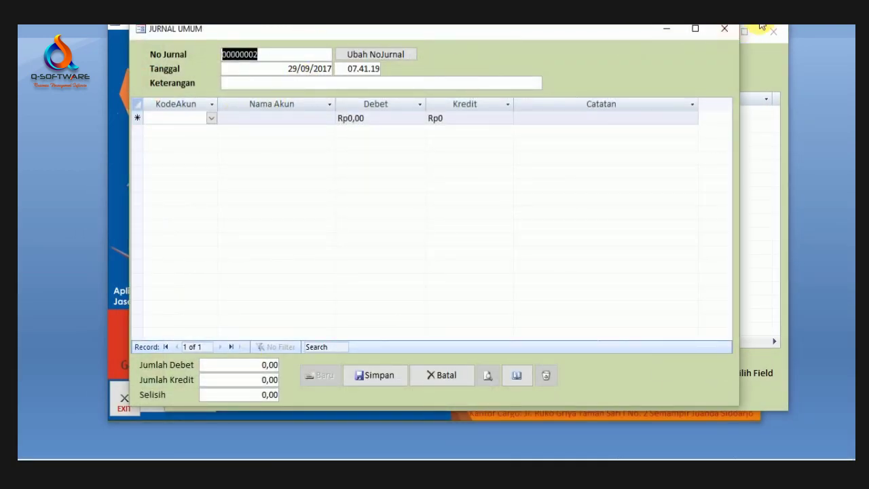
click(211, 119)
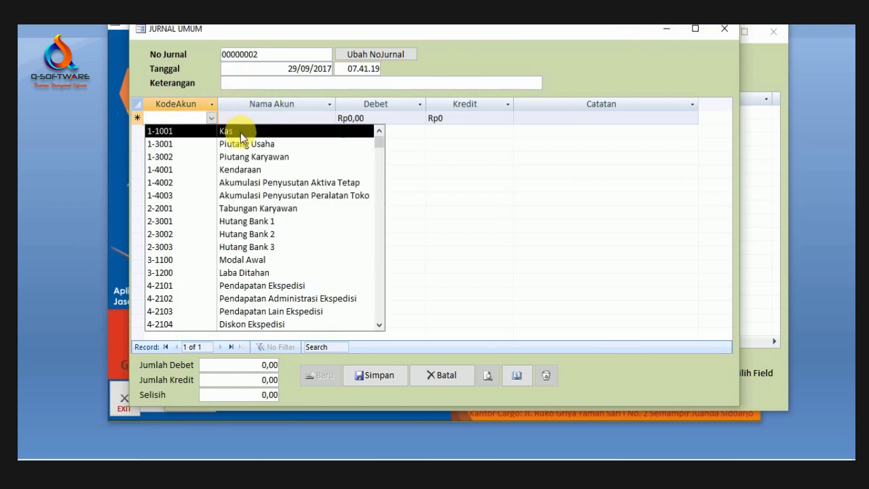
click(238, 131)
click(380, 120)
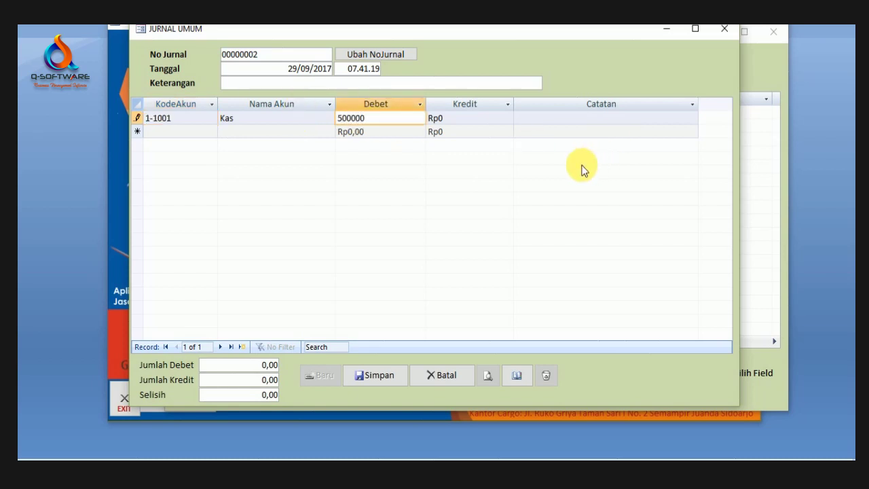
click(391, 133)
Step: Add a second line crediting 4-2101 Pendapatan Ekspedisi 500.000
click(163, 133)
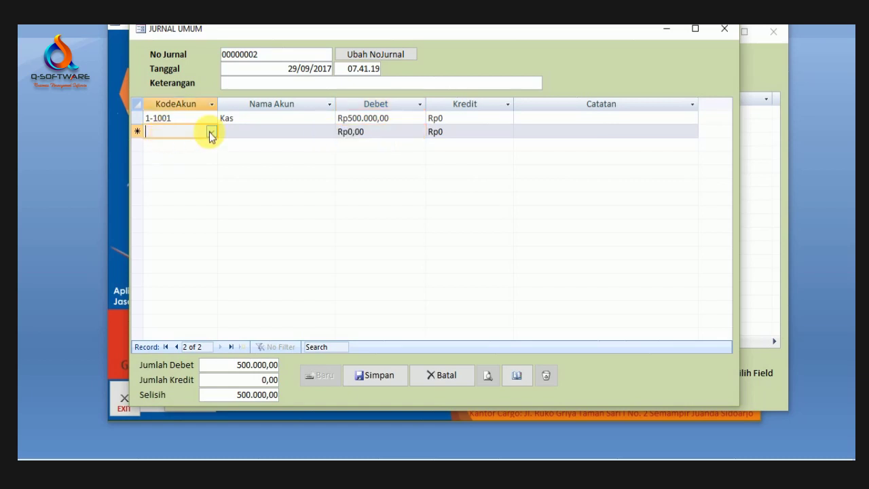
click(212, 132)
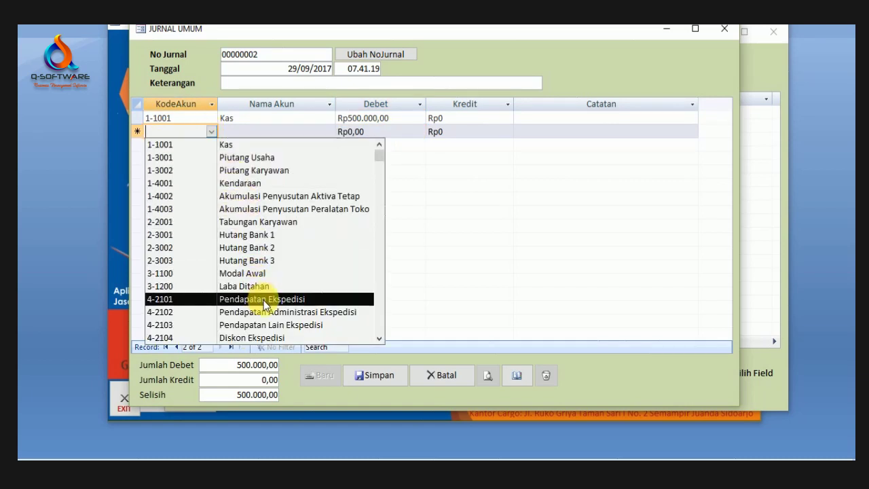
click(263, 299)
click(476, 133)
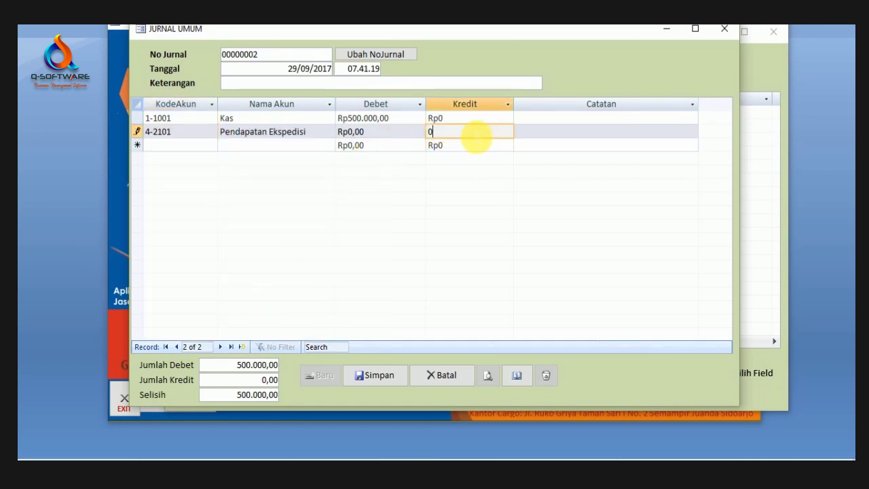
click(430, 132)
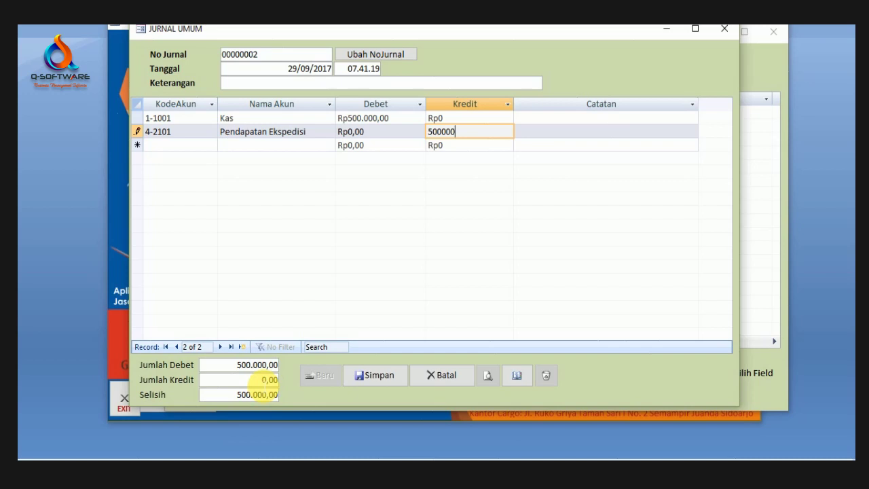
click(265, 380)
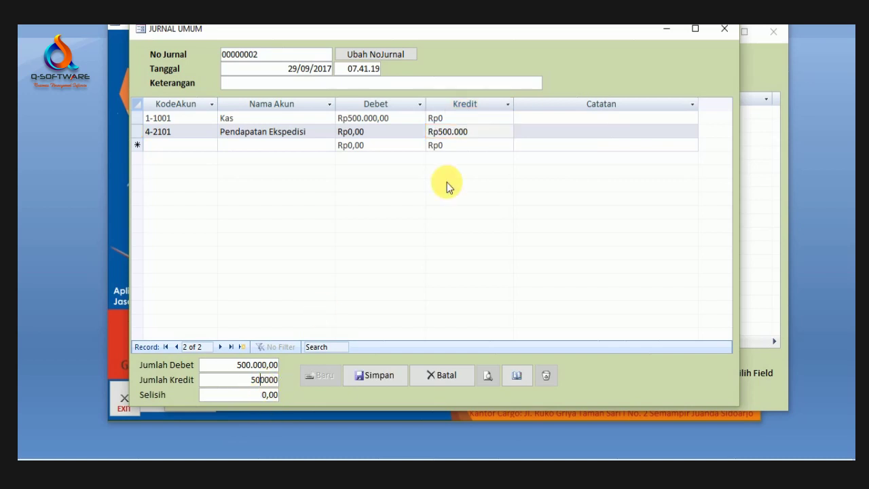
click(495, 132)
click(494, 146)
click(495, 122)
click(496, 136)
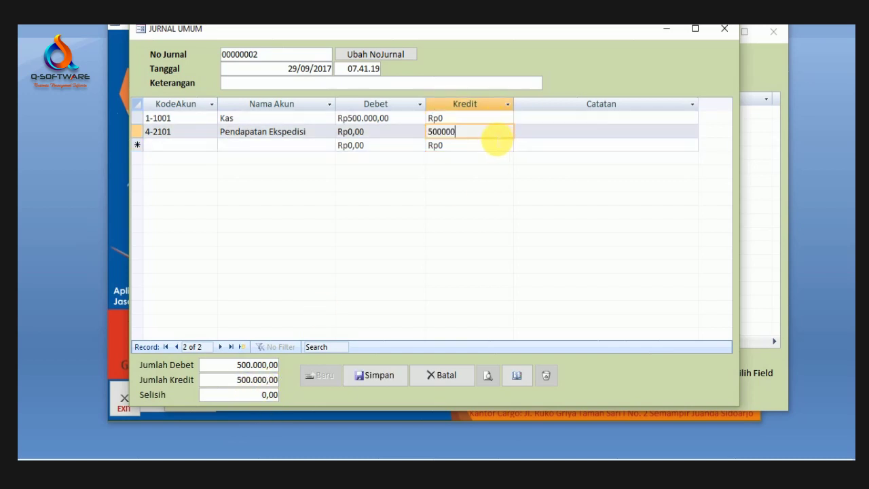
Step: Write the line notes, replacing the word SETOR with DITERIMA
click(565, 118)
click(564, 134)
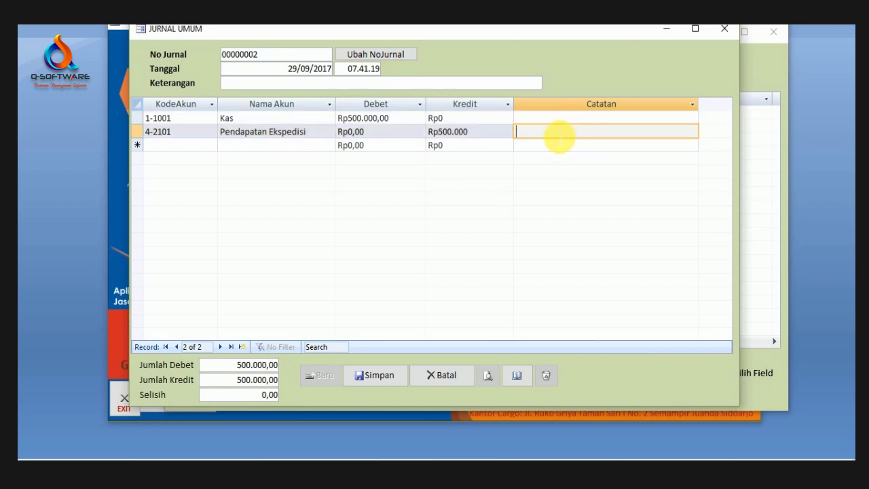
click(561, 122)
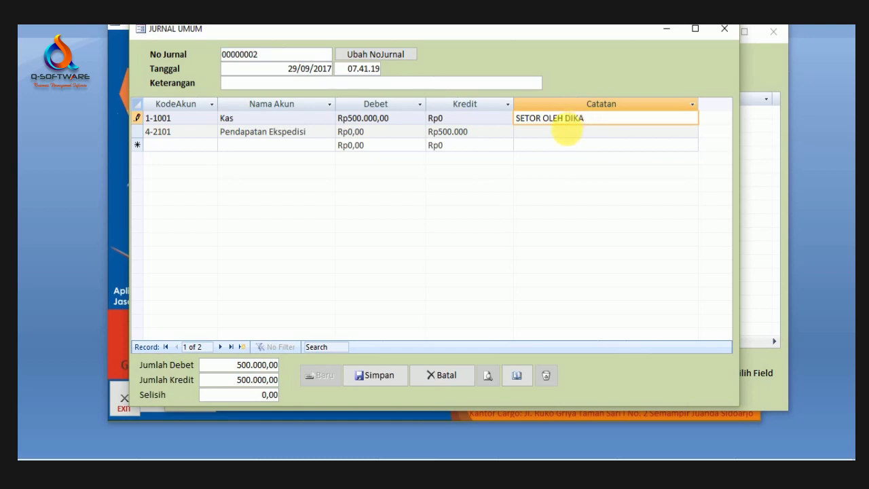
key(Down)
key(Up)
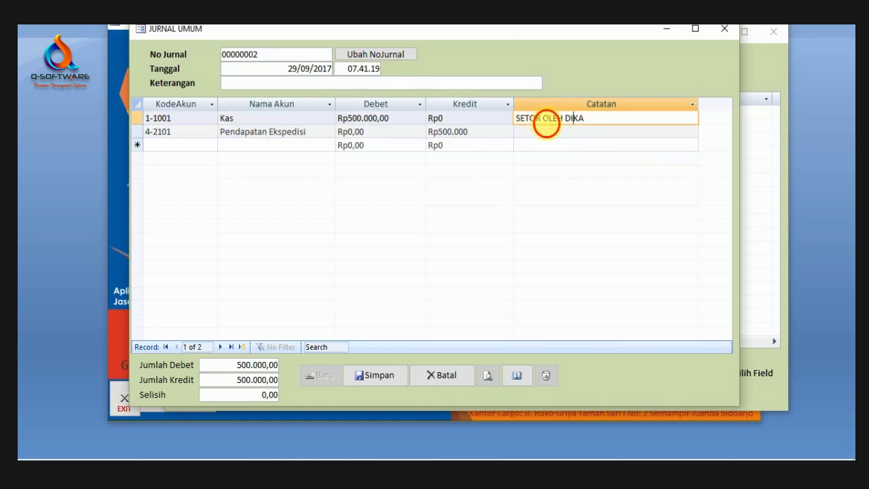
drag(543, 124, 502, 126)
text(DITERIMA)
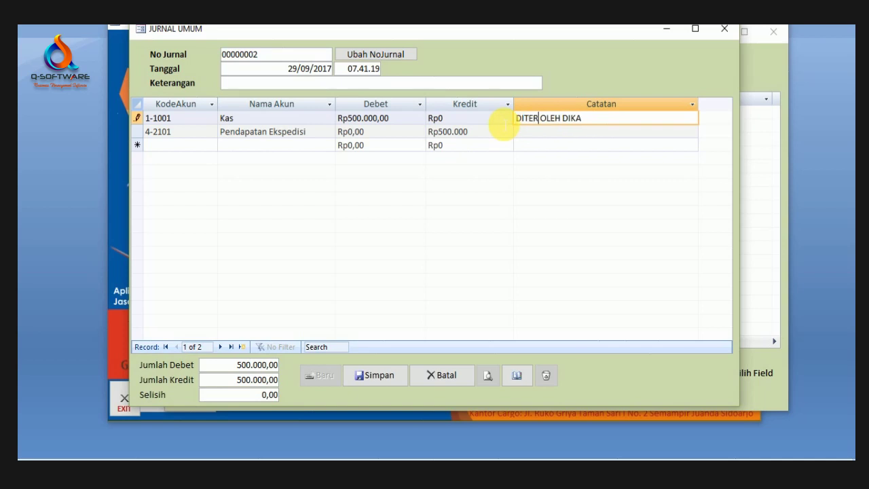
click(485, 143)
click(484, 132)
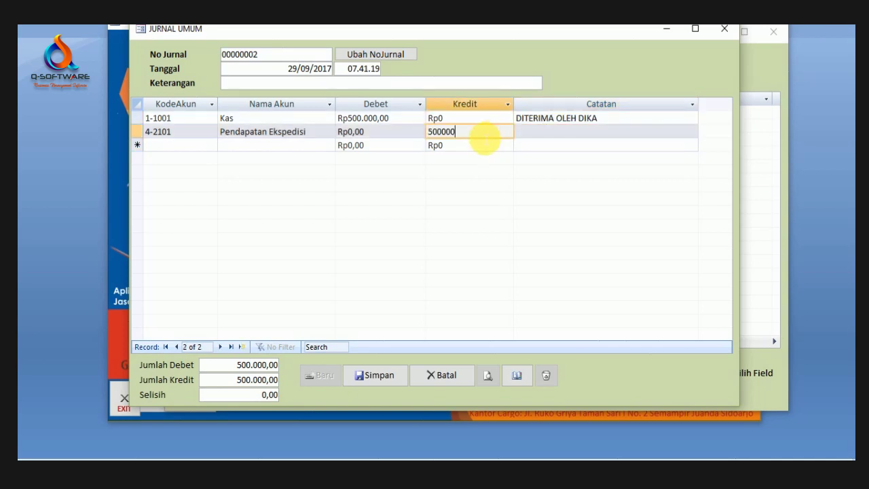
Step: Save journal 00000002, view its report, and close the report, form and list
click(394, 377)
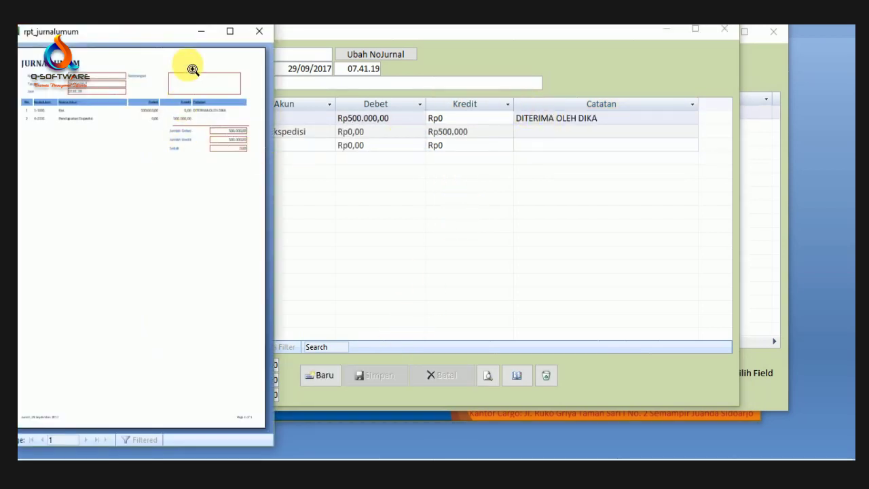
click(229, 32)
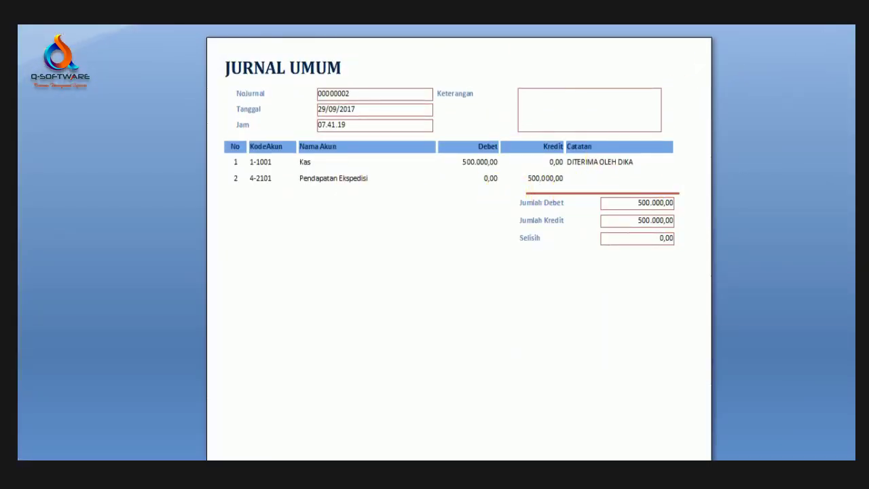
click(842, 19)
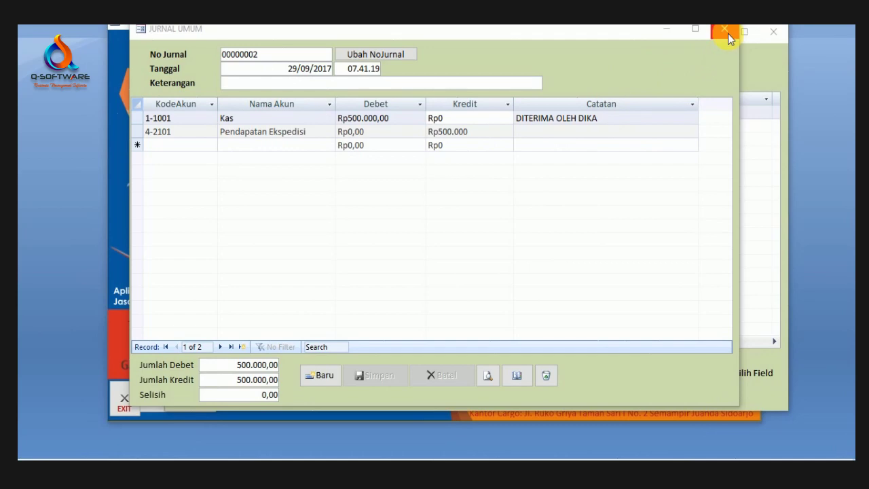
click(725, 31)
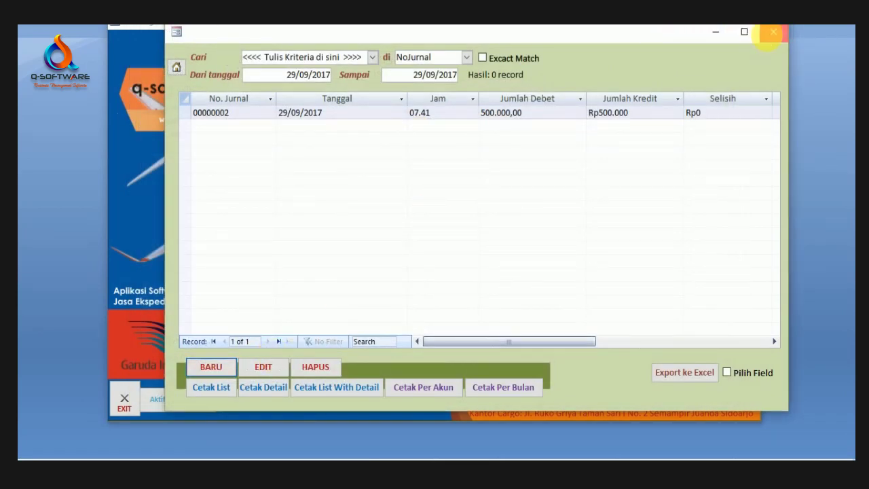
click(774, 31)
Step: Start a new cash-in entry, enter the payer's name, and dismiss the run-time error
click(356, 215)
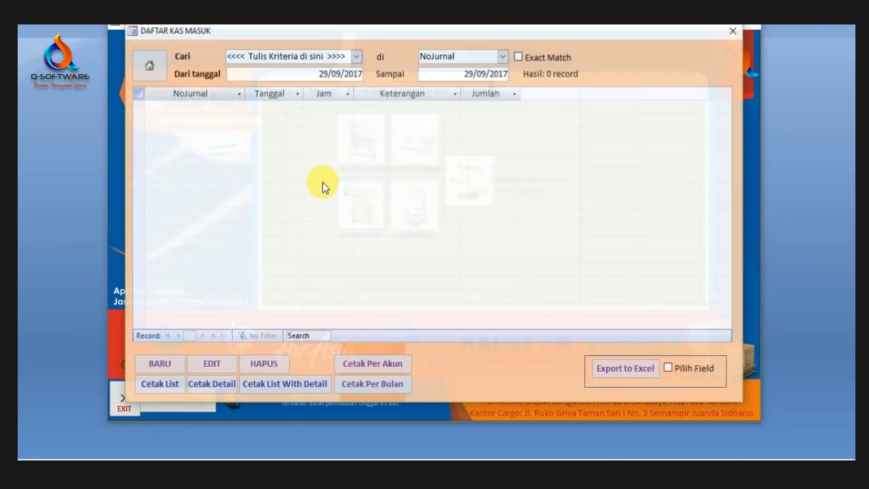
click(170, 364)
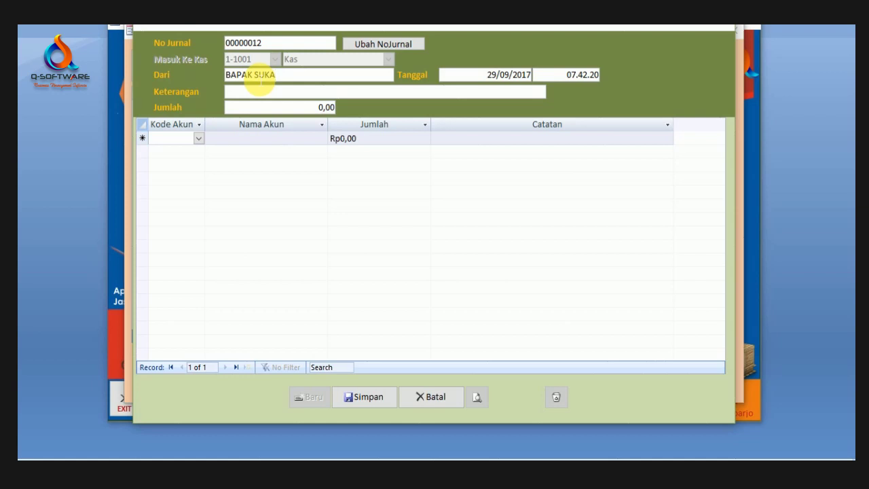
text(RMAN)
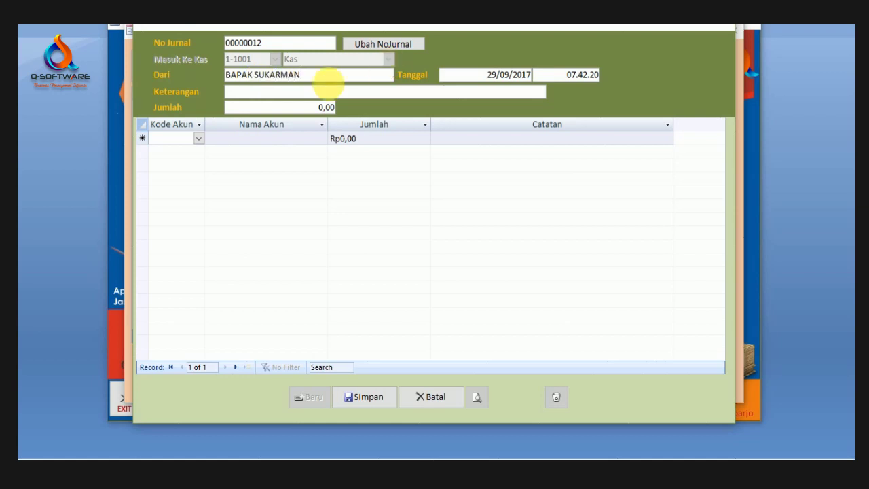
click(307, 94)
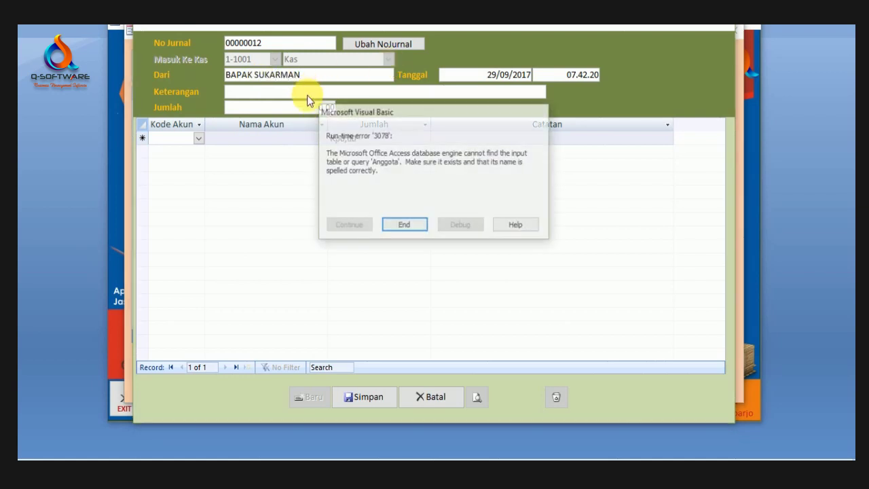
click(398, 226)
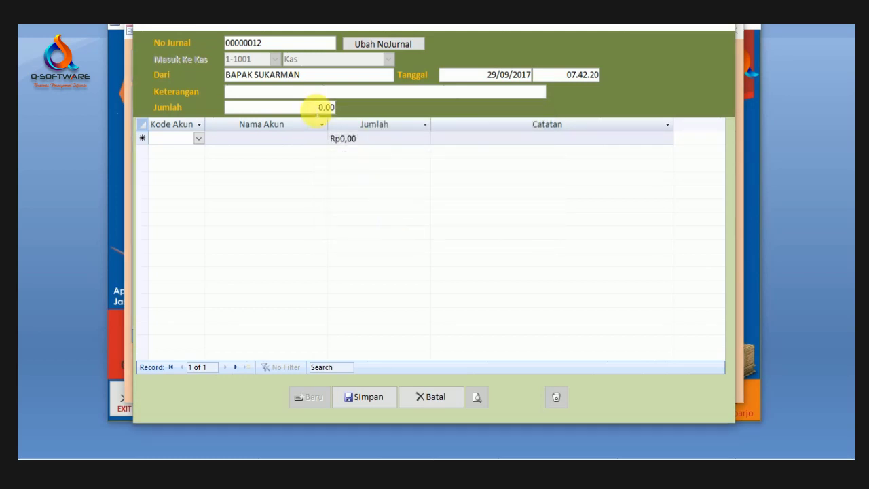
click(260, 120)
click(272, 107)
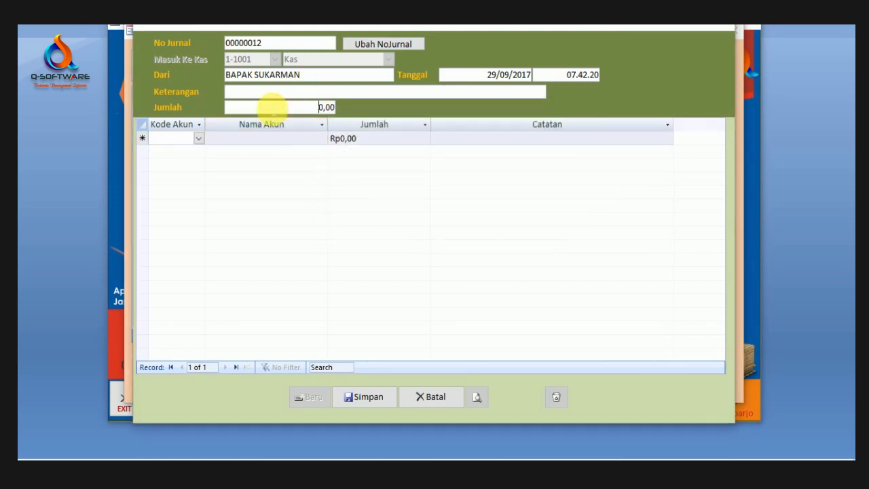
click(271, 95)
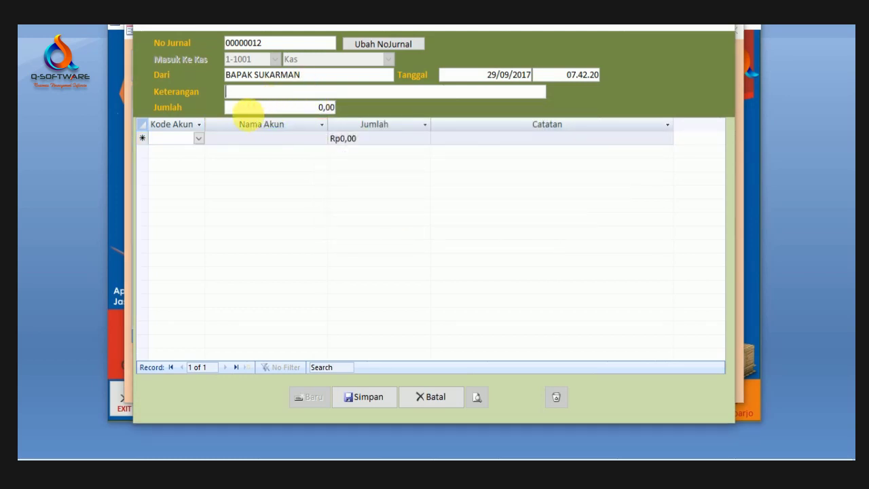
Step: Add a line to 4-2101 Pendapatan Ekspedisi for 1.500.000 with a received-by note
click(198, 139)
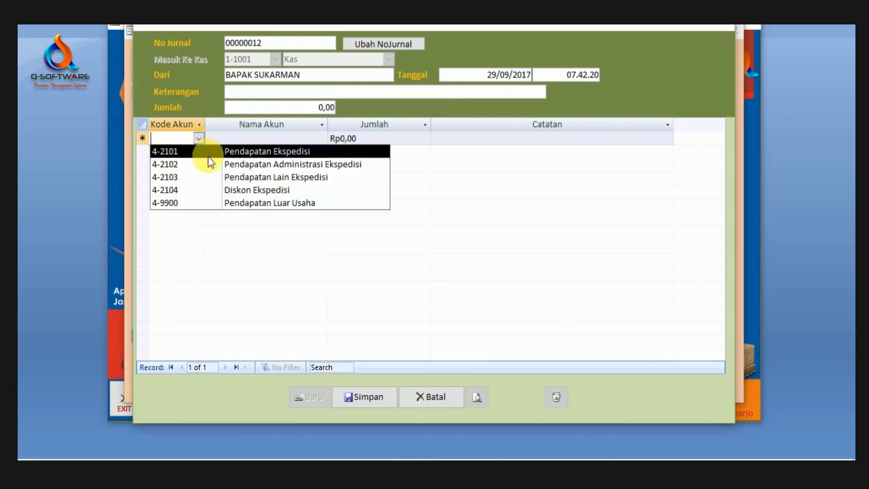
click(207, 156)
key(Tab)
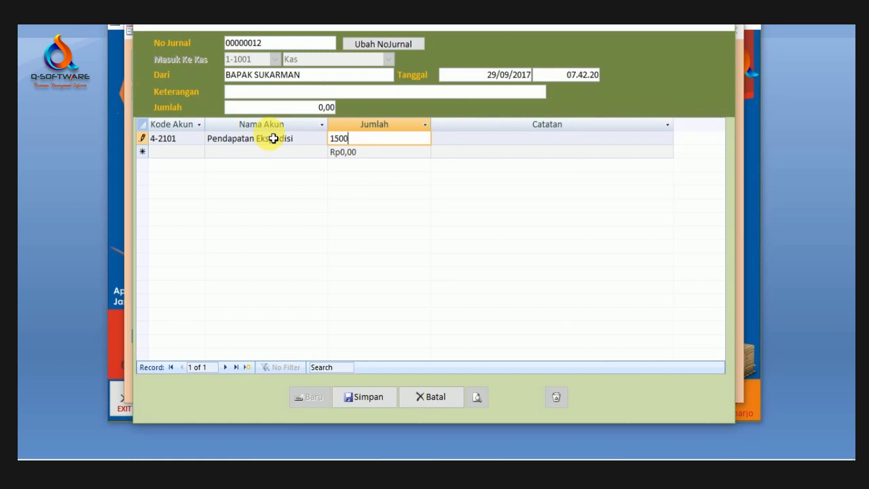
click(465, 138)
click(471, 140)
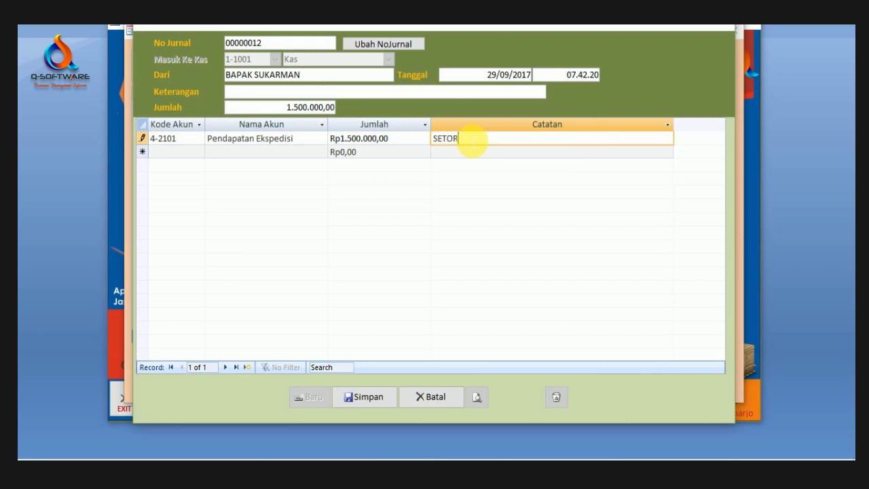
key(BackSpace)
key(BackSpace)
key(BackSpace)
key(BackSpace)
key(BackSpace)
text(KHUSNUL)
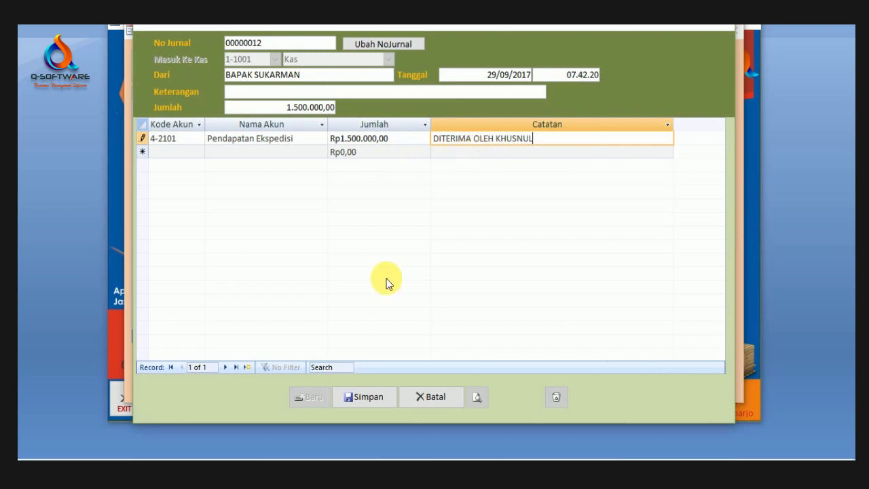
Step: Save cash receipt 00000012 and review its slip preview before closing it
click(368, 401)
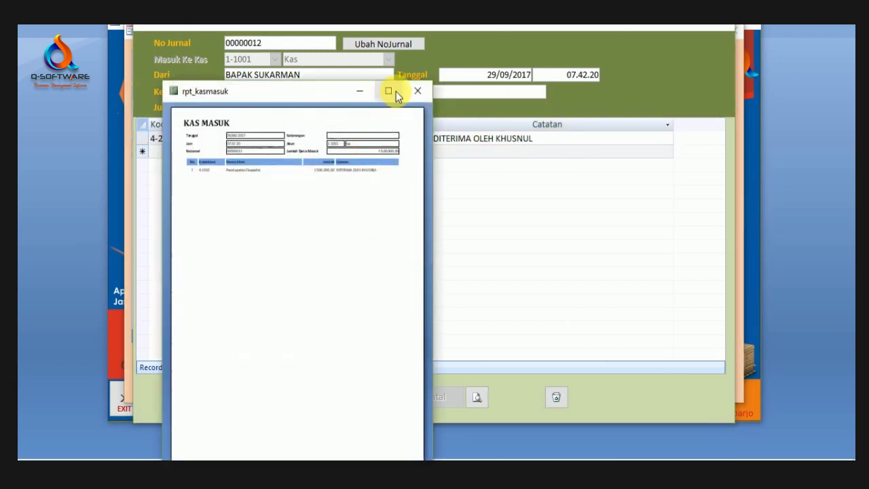
click(388, 89)
click(463, 92)
scroll(463, 91, up, 2)
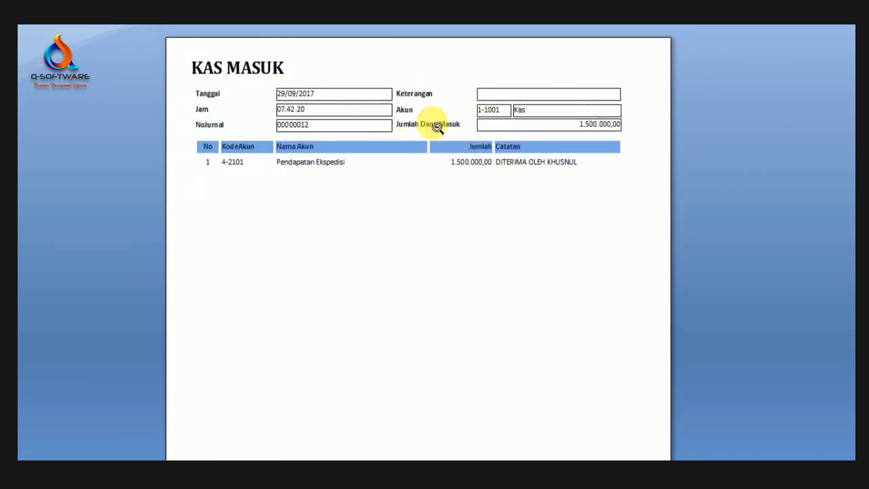
key(Escape)
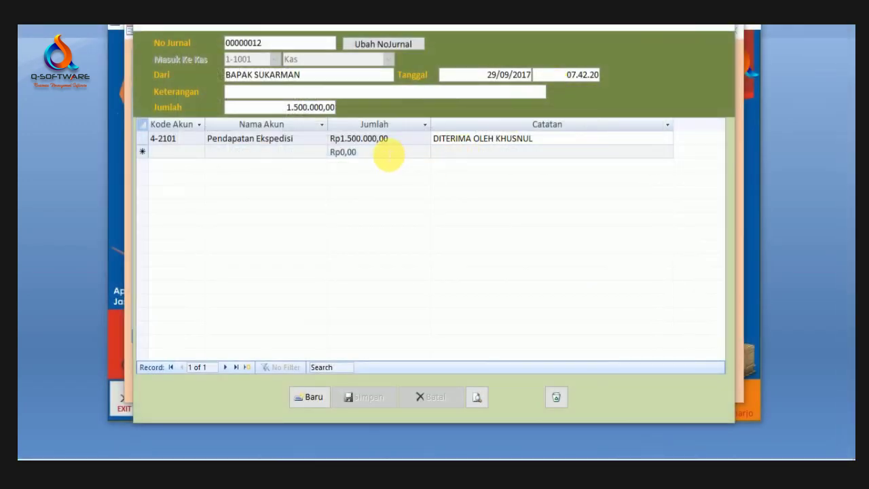
Step: Close the entry form and set the cash-in list start date to 29/09/2011
click(720, 27)
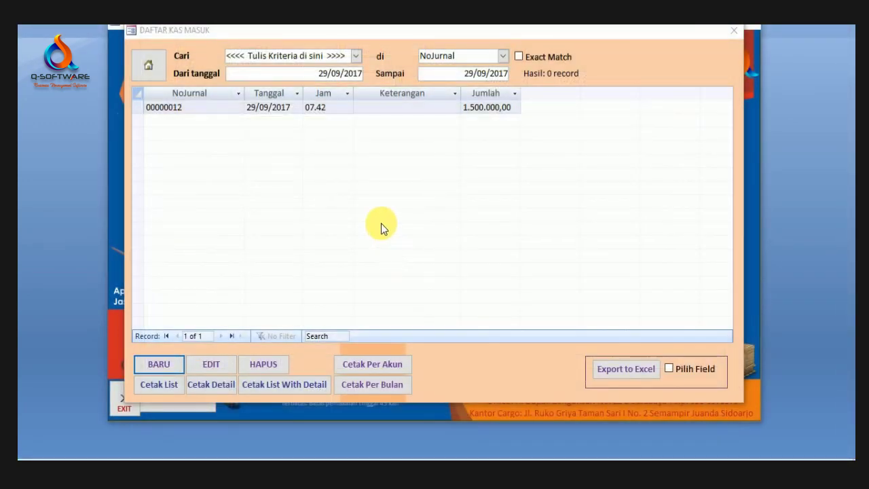
click(361, 75)
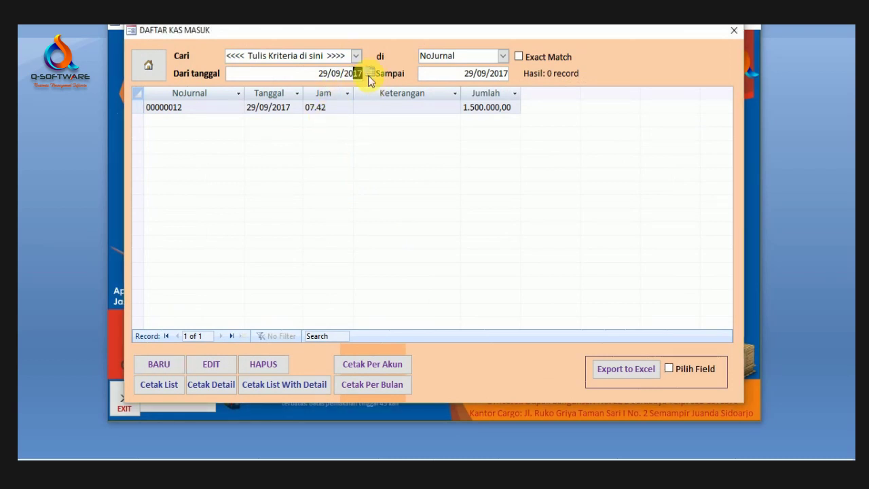
key(Tab)
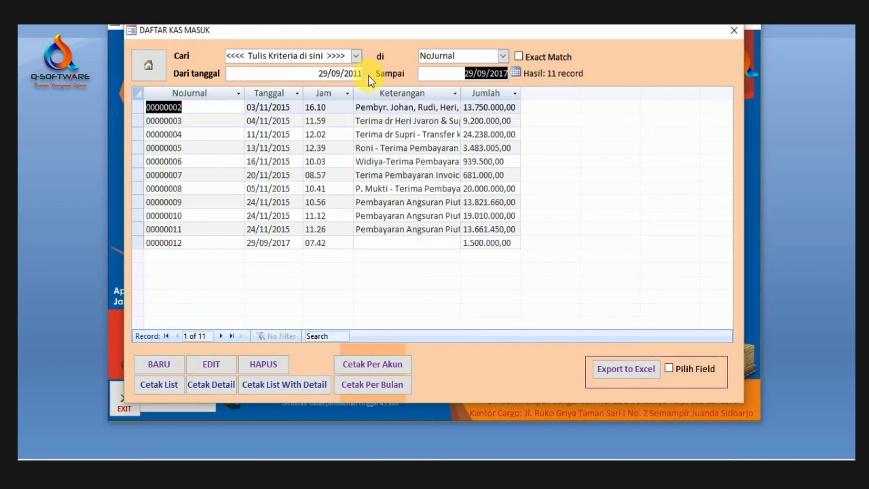
click(325, 133)
click(316, 121)
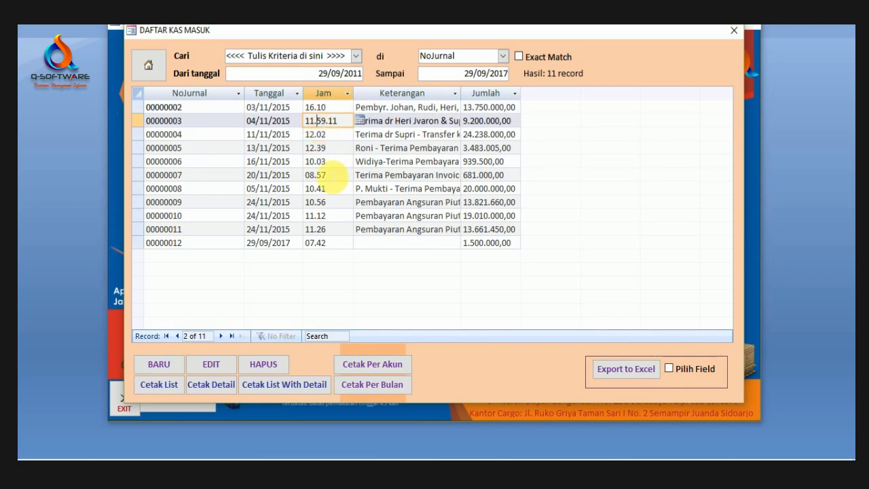
Step: Preview the Cetak List report totalling 120.284.615,00, then close it
click(167, 384)
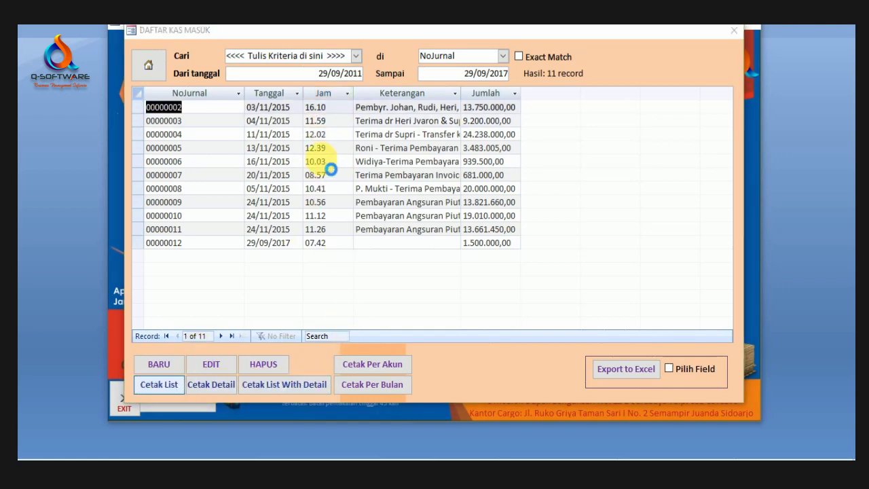
click(298, 97)
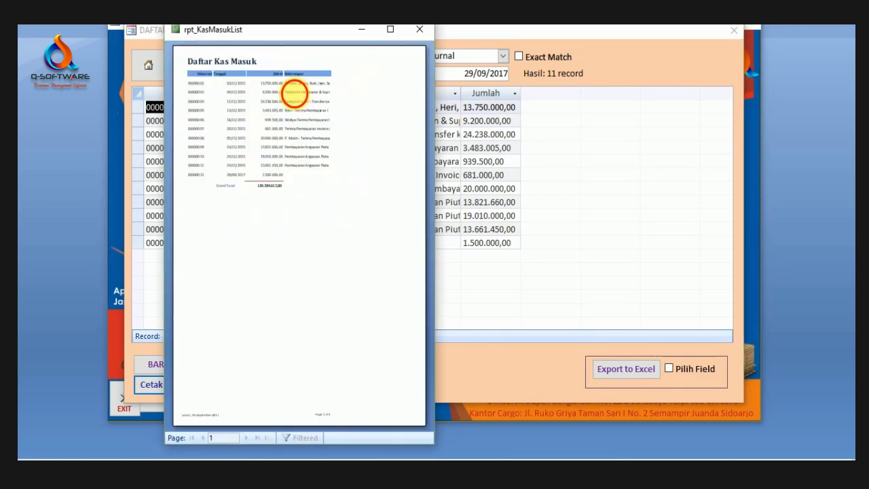
click(184, 73)
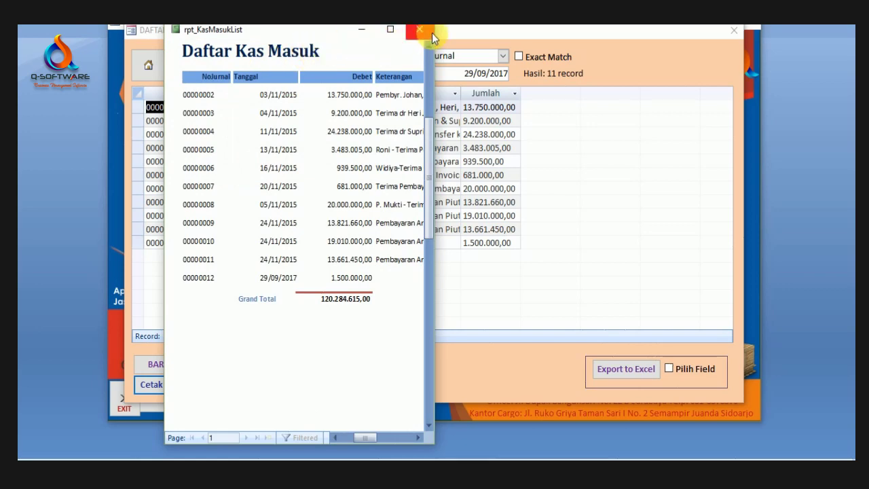
click(430, 31)
Step: Preview the first entry's detailed receipt at full size, then close it
click(218, 384)
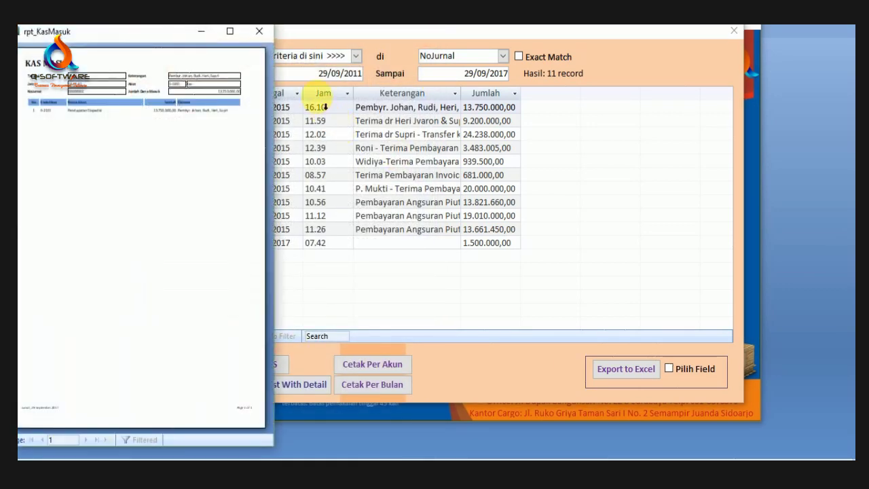
drag(159, 36, 428, 41)
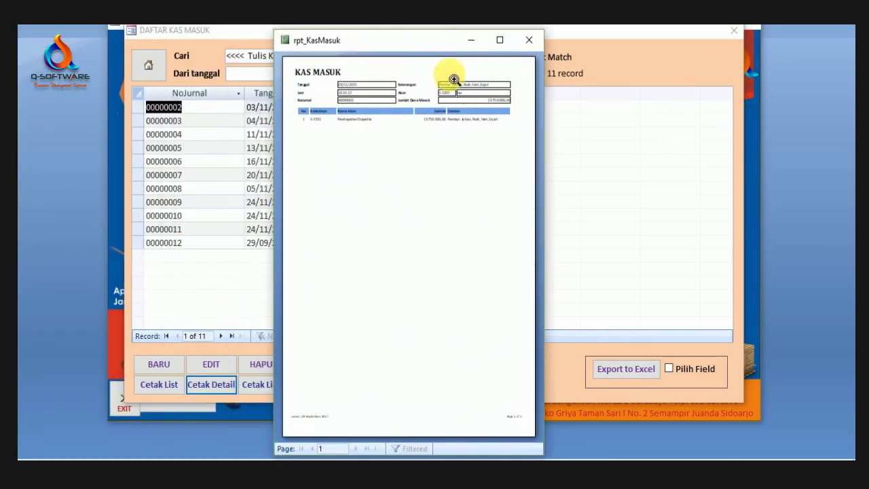
click(478, 71)
click(492, 45)
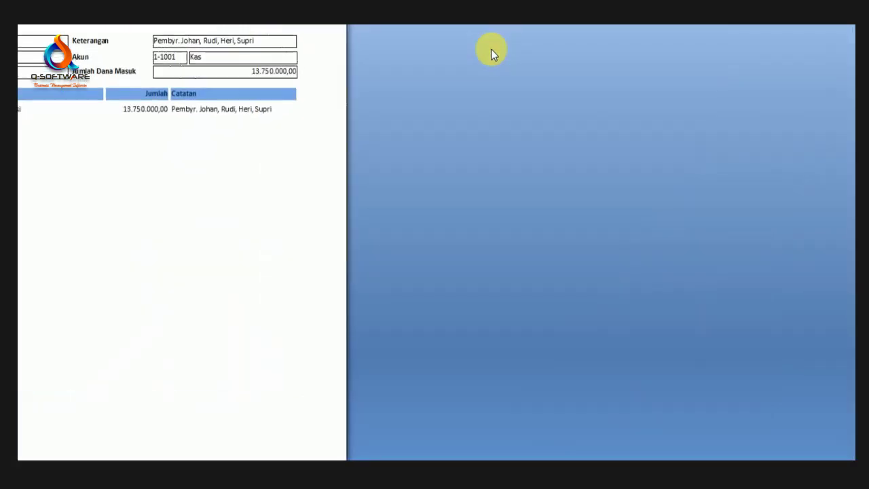
click(270, 45)
click(388, 58)
scroll(431, 159, up, 2)
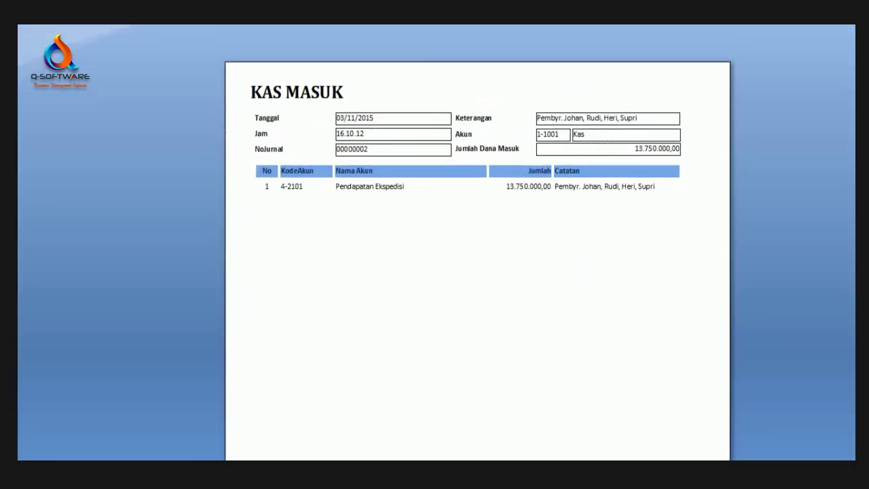
key(Escape)
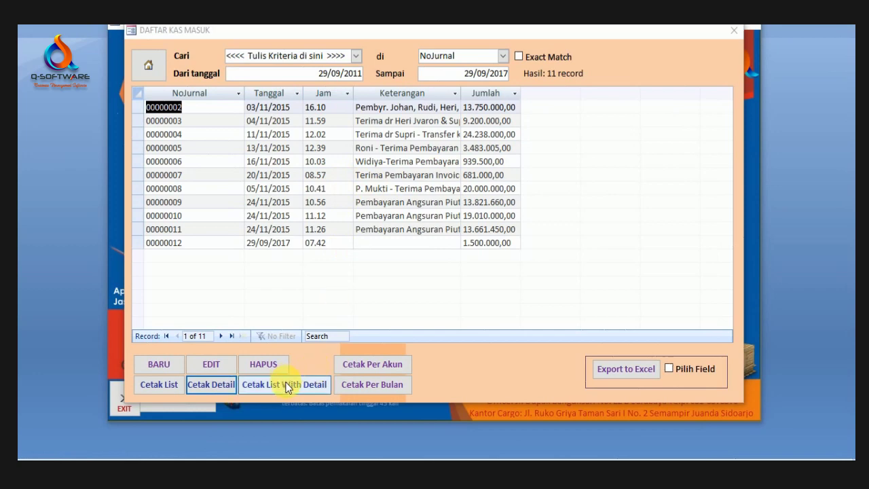
Step: Preview the detailed Daftar Kas Masuk report, scroll through each journal's Pendapatan Ekspedisi lines, and close it
click(285, 385)
click(389, 31)
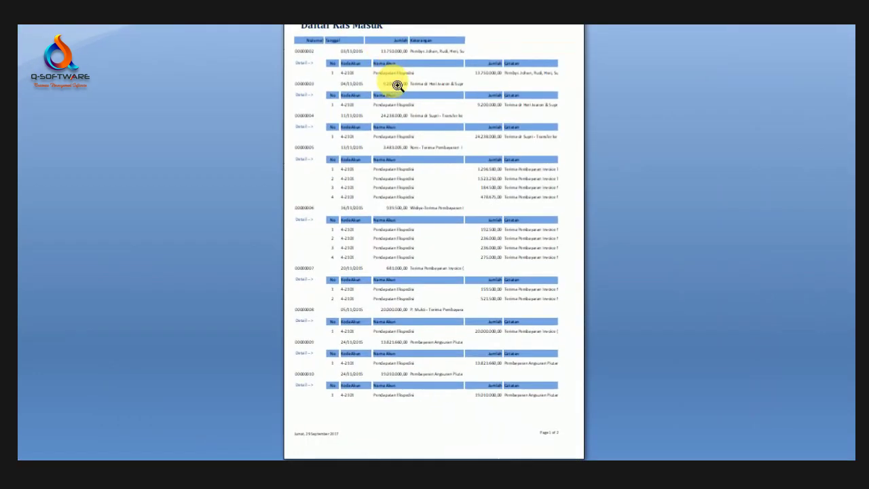
click(393, 78)
scroll(514, 165, up, 2)
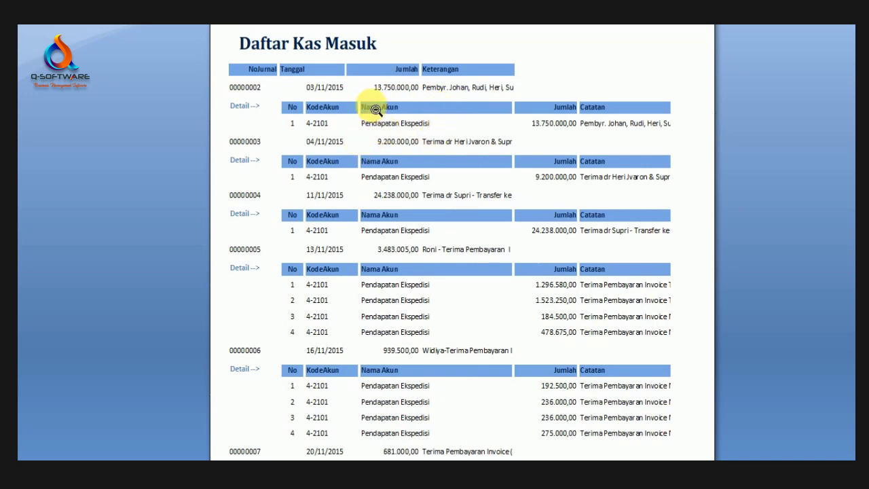
scroll(374, 108, down, 3)
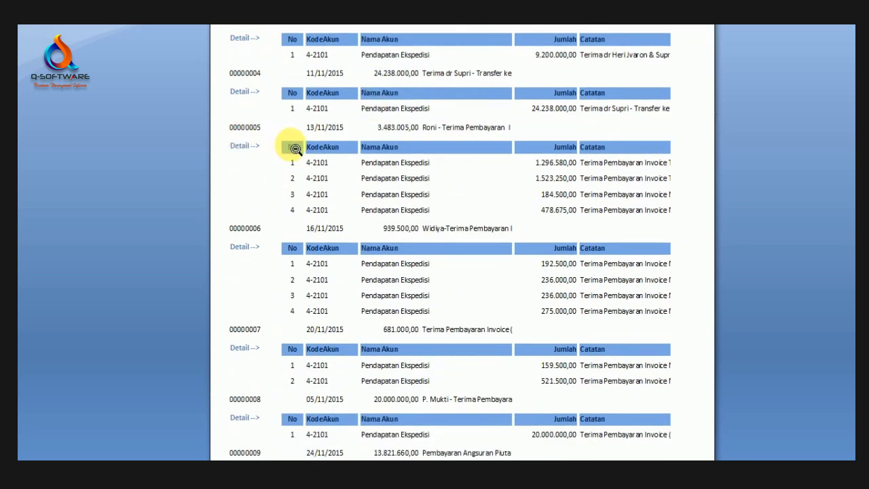
scroll(247, 157, down, 1)
scroll(245, 136, down, 2)
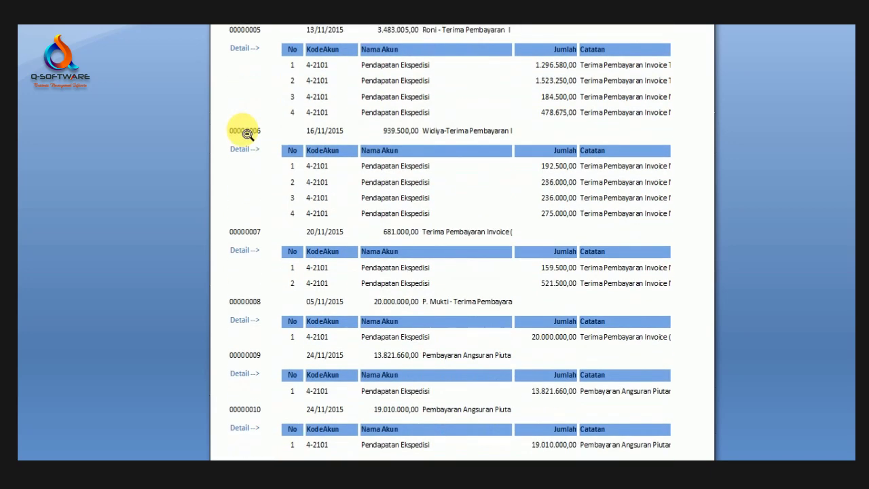
scroll(245, 132, up, 5)
scroll(243, 109, up, 2)
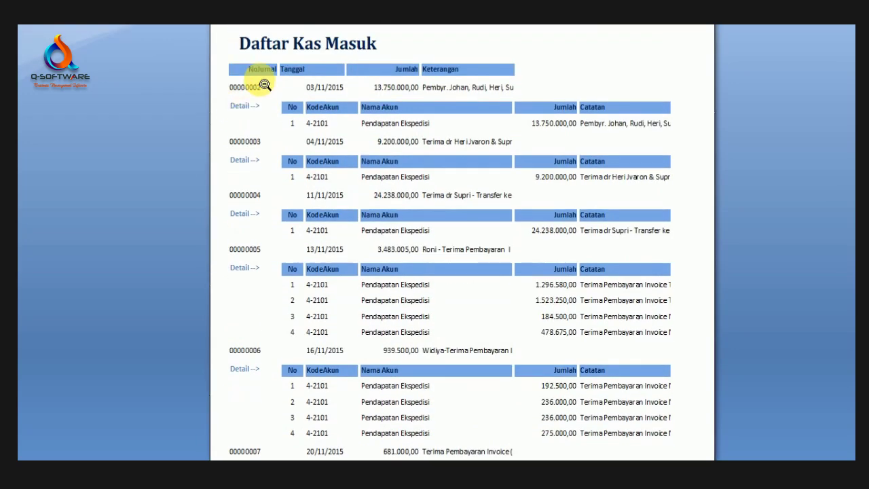
scroll(305, 128, down, 3)
scroll(305, 129, down, 1)
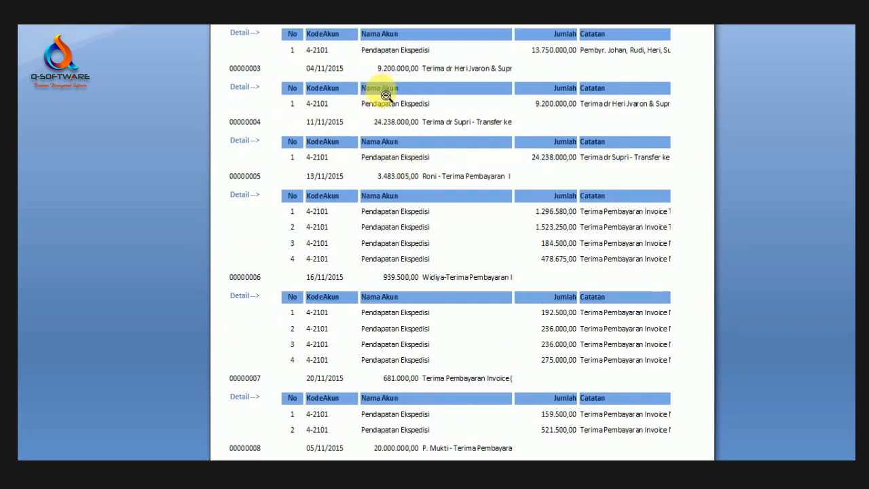
scroll(441, 136, down, 1)
scroll(577, 122, down, 2)
scroll(591, 116, up, 6)
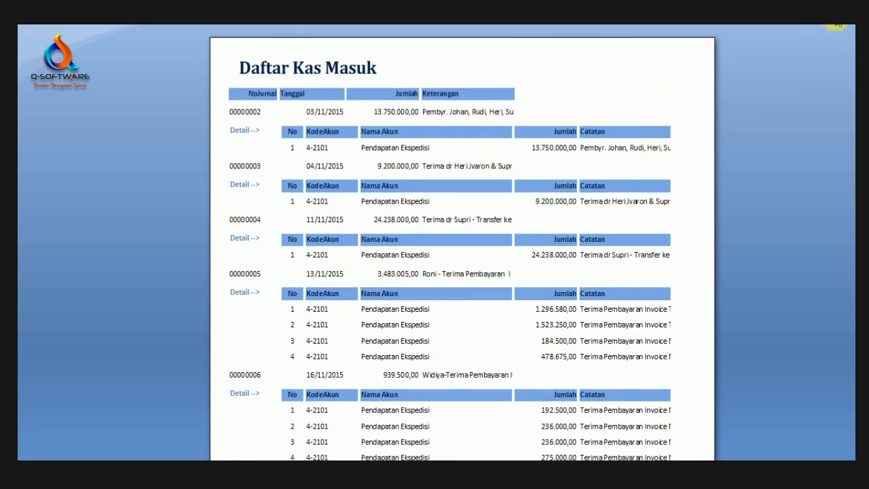
click(844, 26)
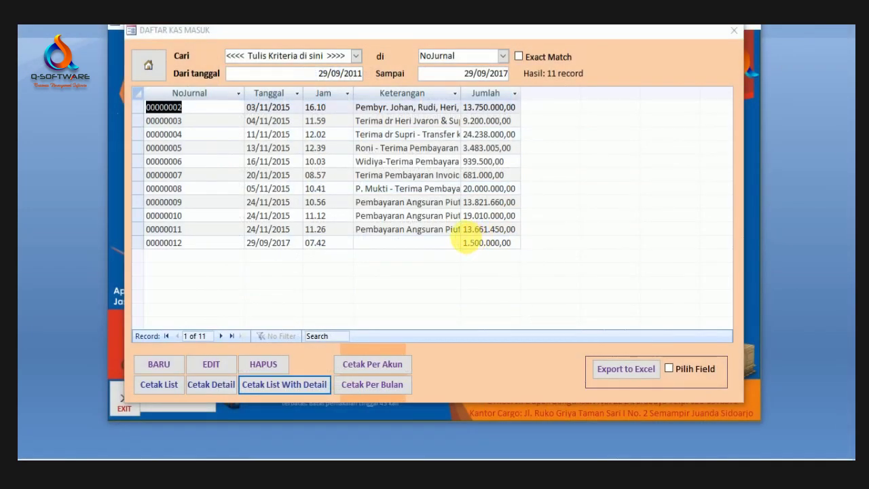
Step: Select journal 00000010, then preview and close the cash-in per-account report, zoomed to full screen
click(373, 215)
click(376, 371)
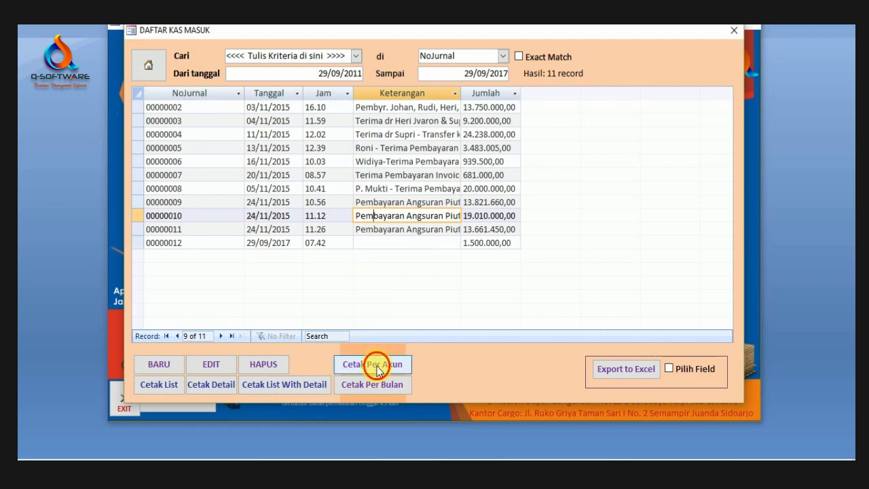
click(395, 106)
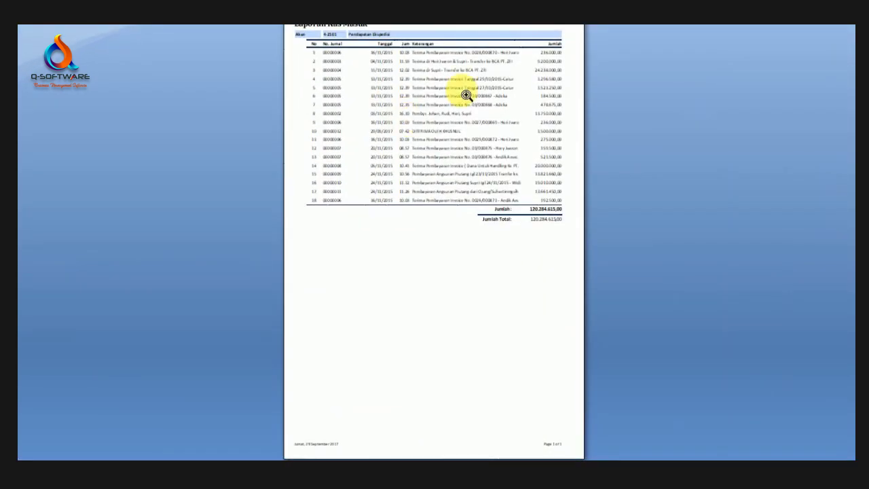
click(466, 95)
scroll(475, 149, up, 2)
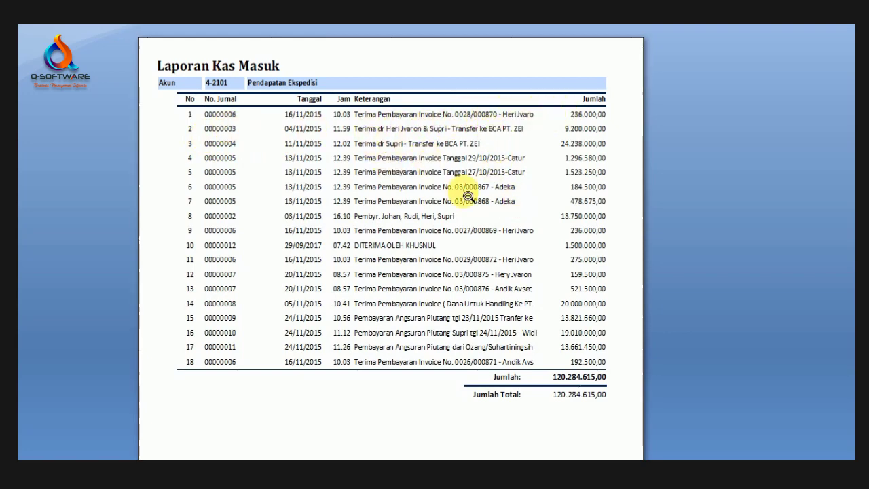
scroll(498, 208, down, 3)
scroll(495, 224, up, 4)
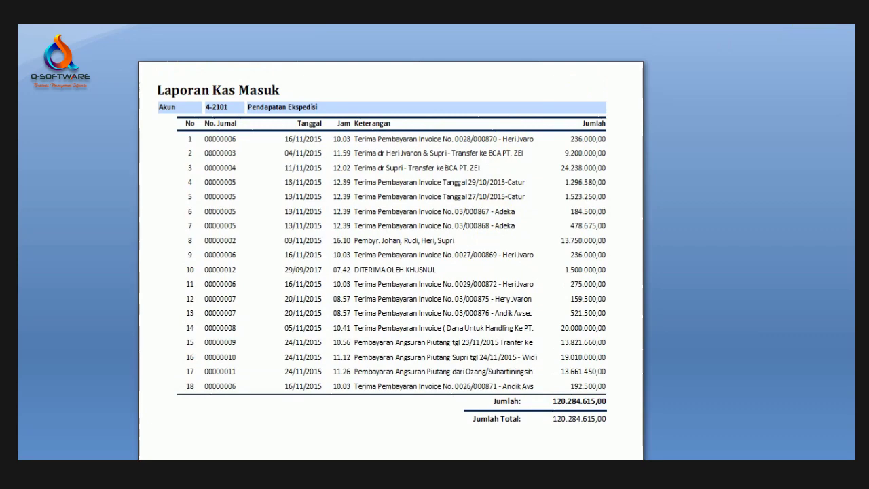
click(686, 101)
Step: Preview the per-month cash-in report at full size, then close it
click(394, 383)
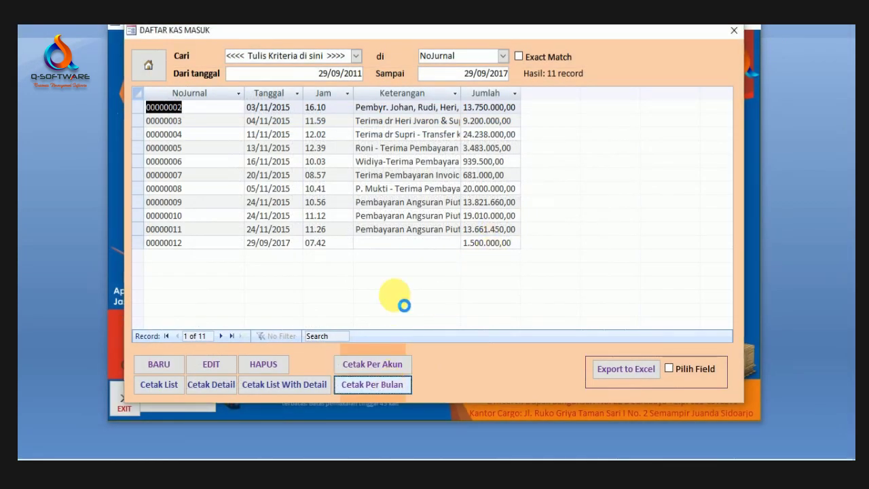
click(400, 109)
click(435, 118)
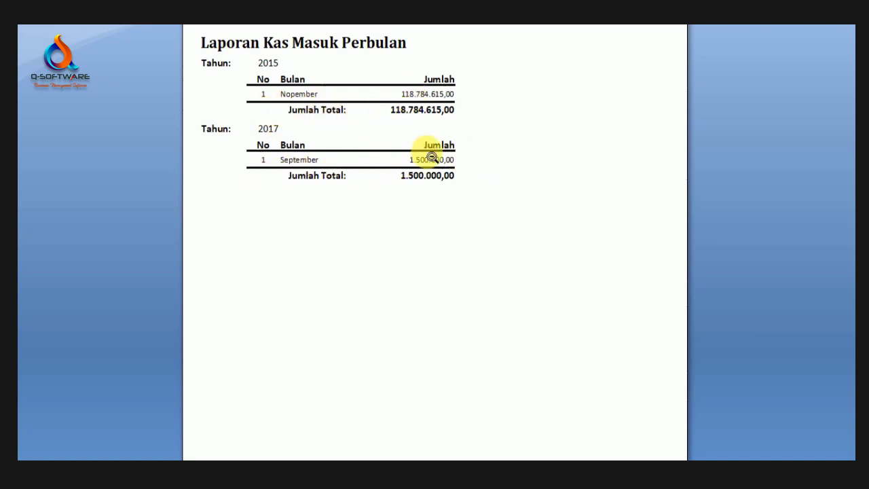
scroll(481, 155, up, 2)
scroll(380, 145, down, 1)
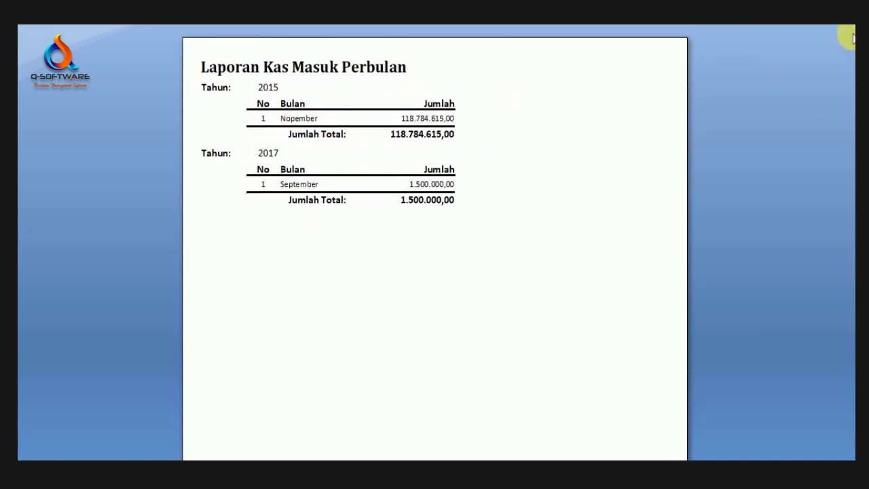
key(Escape)
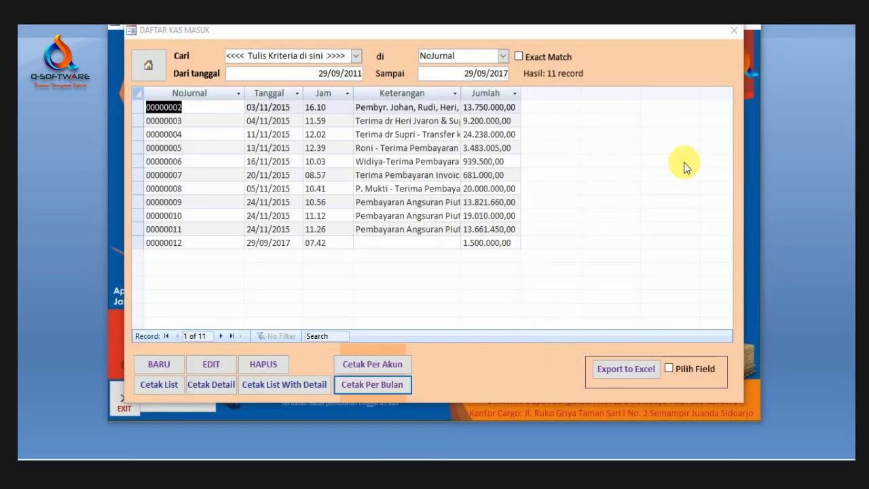
Step: Close the cash-in list and enter the Kas Keluar section, reaching its login prompt
click(735, 32)
click(415, 202)
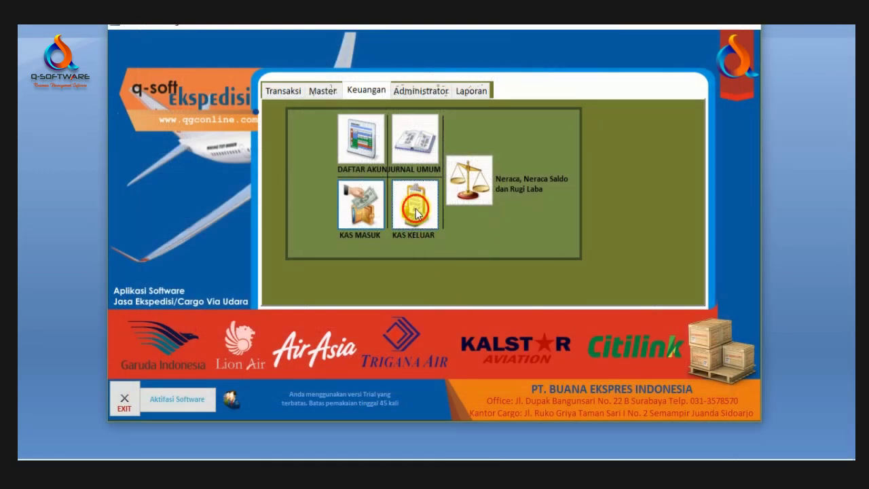
click(469, 204)
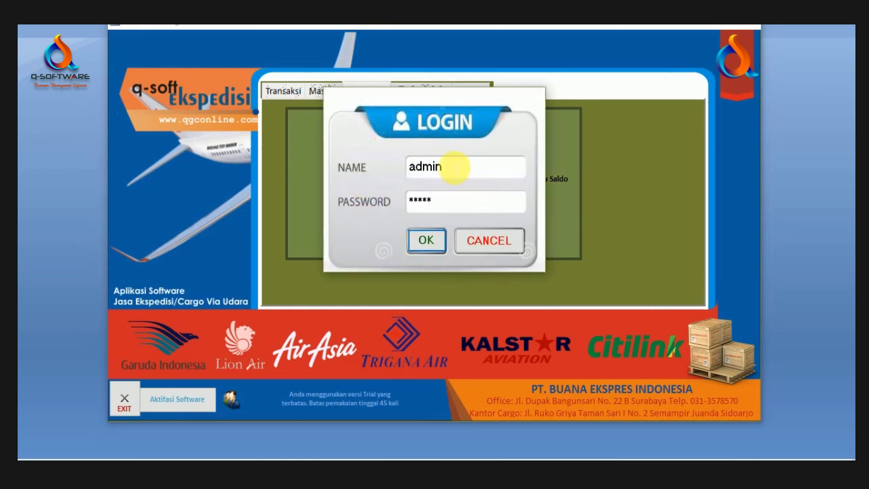
Step: Log in, open the cash-out list and start a new Kas Keluar entry
click(421, 246)
click(404, 205)
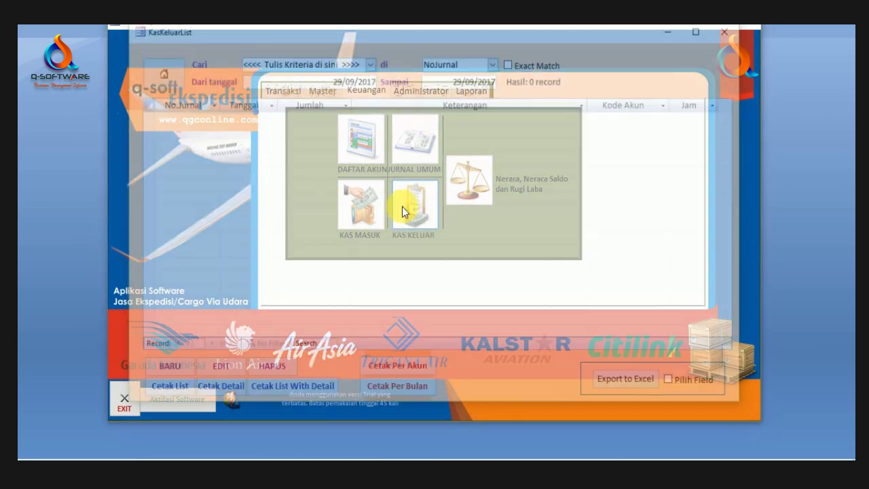
click(181, 371)
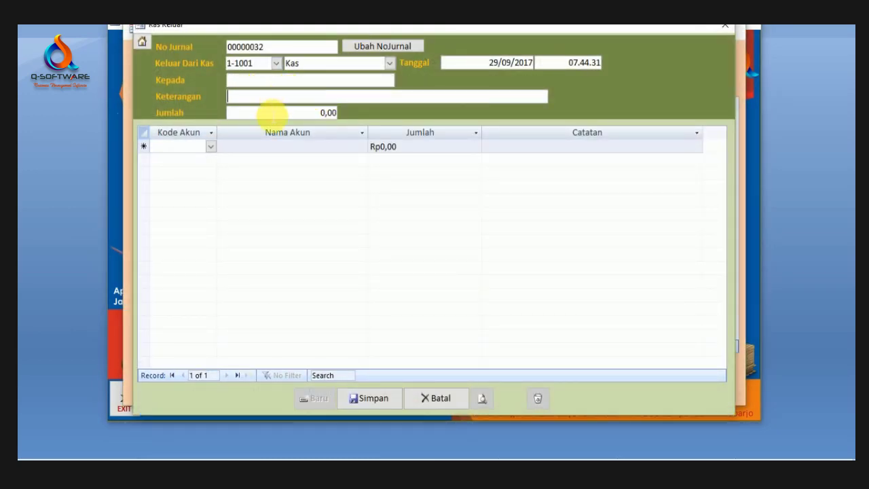
Step: Charge 450000 to 5-2001 Biaya Listrik with note 'listrik bulan agustus 2017' and save
click(212, 148)
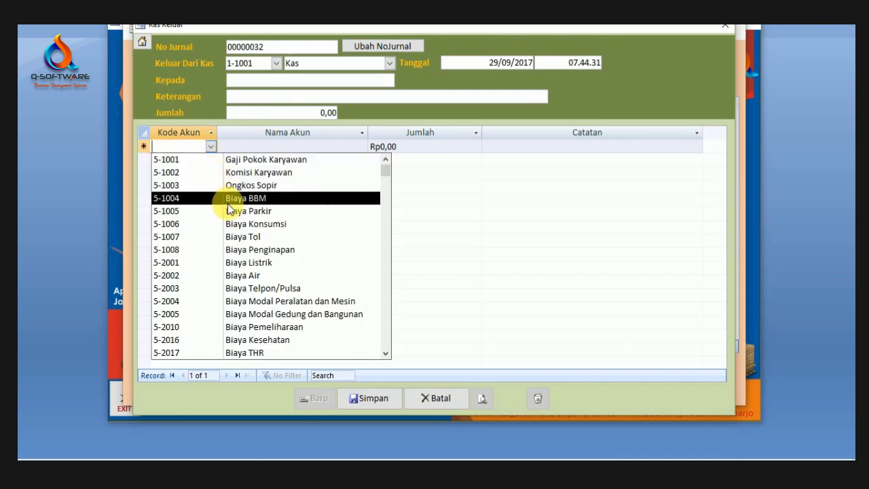
click(252, 262)
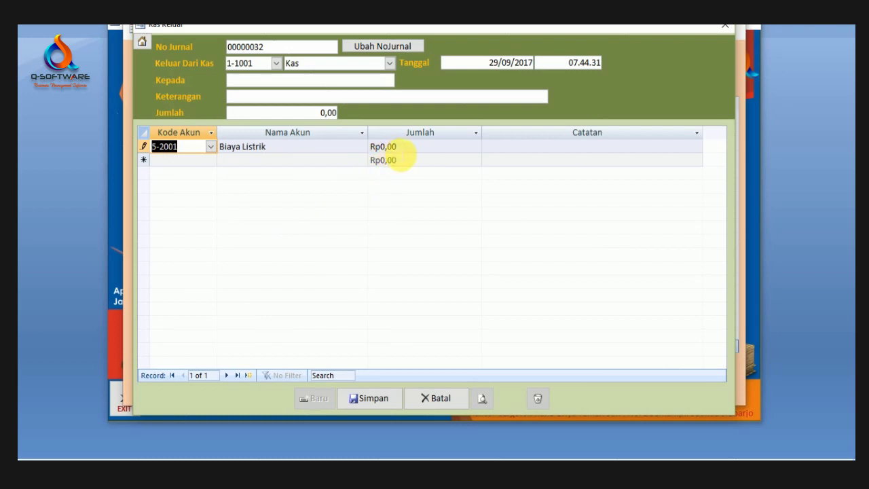
key(Tab)
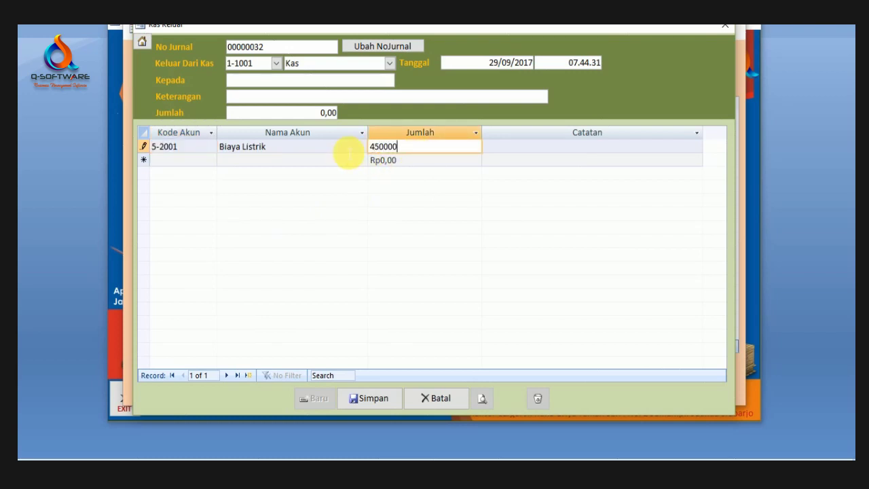
key(Return)
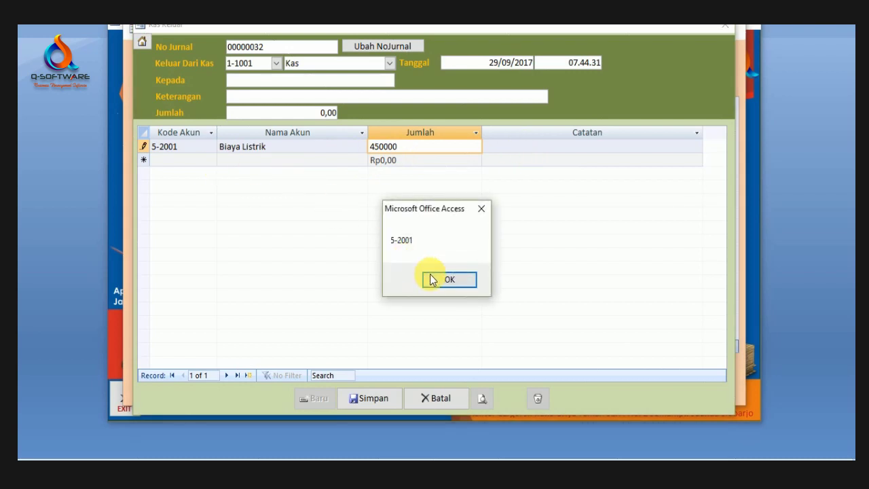
click(448, 280)
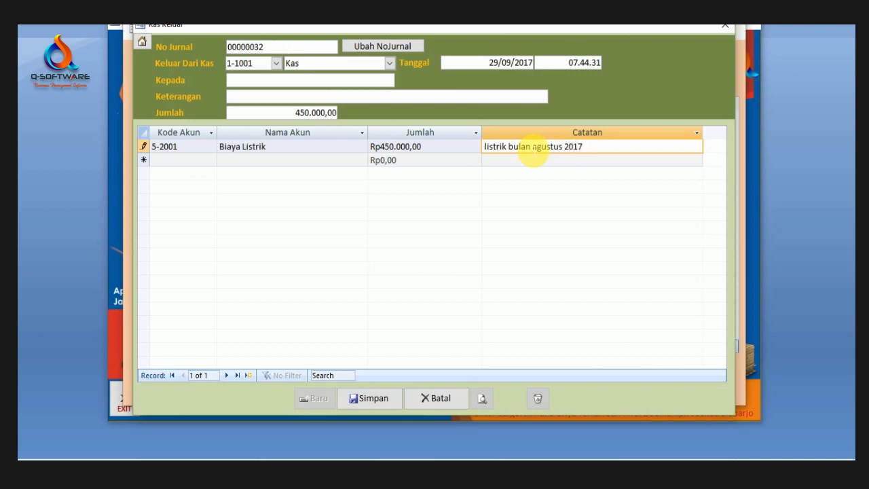
click(474, 151)
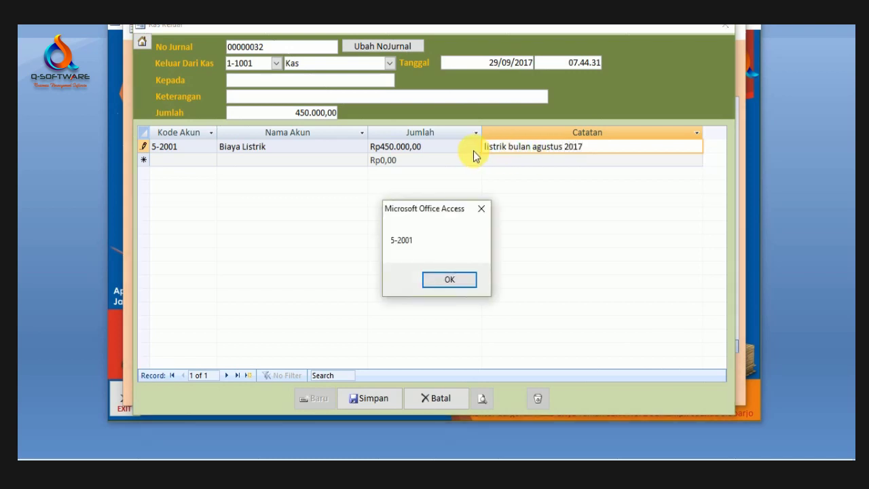
click(446, 279)
click(367, 399)
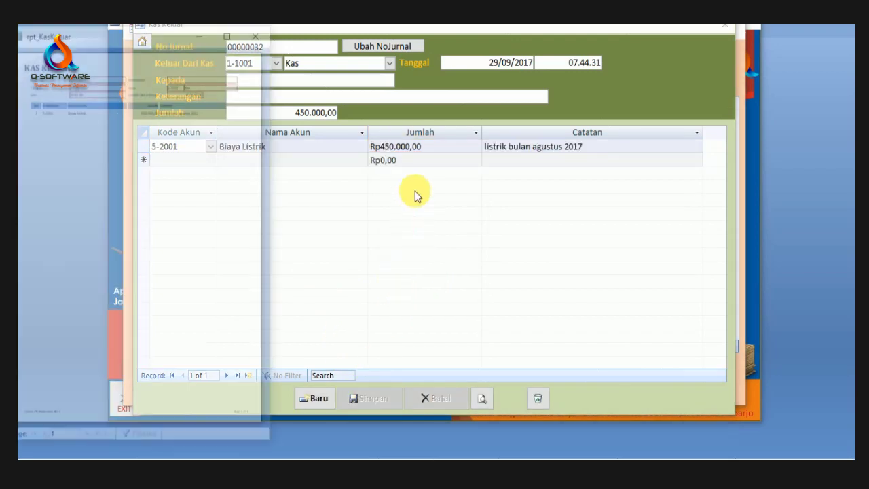
Step: View the enlarged voucher for 00000032, close it and the entry form, returning to KasKeluarList
click(230, 32)
click(465, 125)
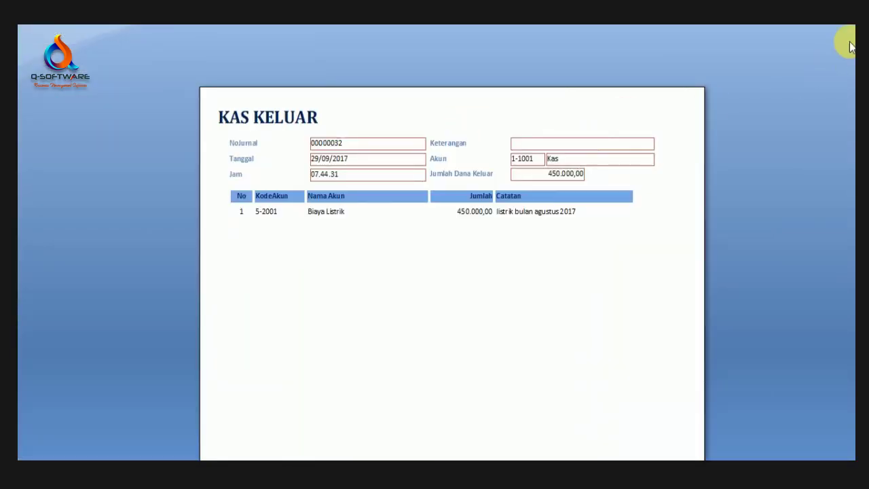
key(Escape)
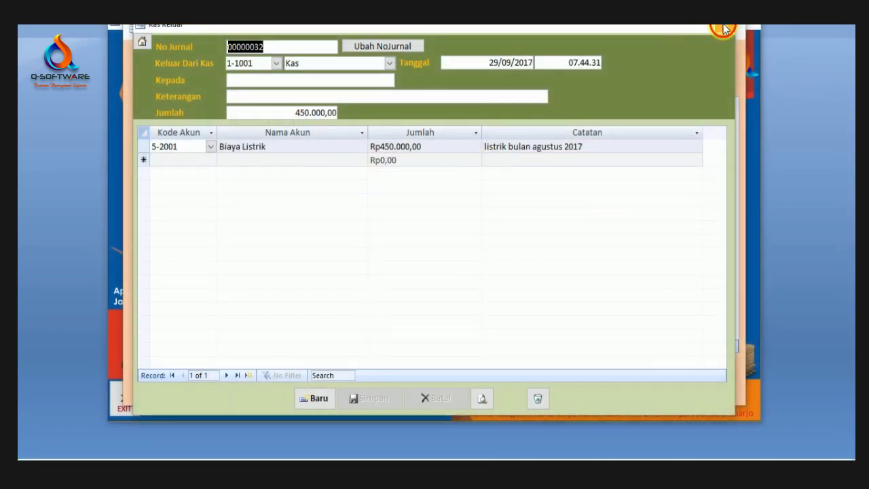
click(720, 28)
click(374, 82)
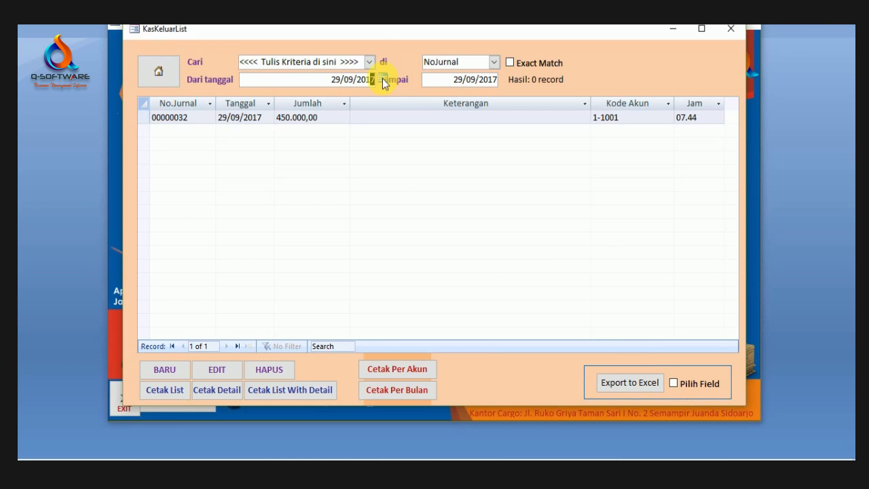
Step: Apply the earlier start date, select journal 00000014, and preview then close the cash-out list report
key(Tab)
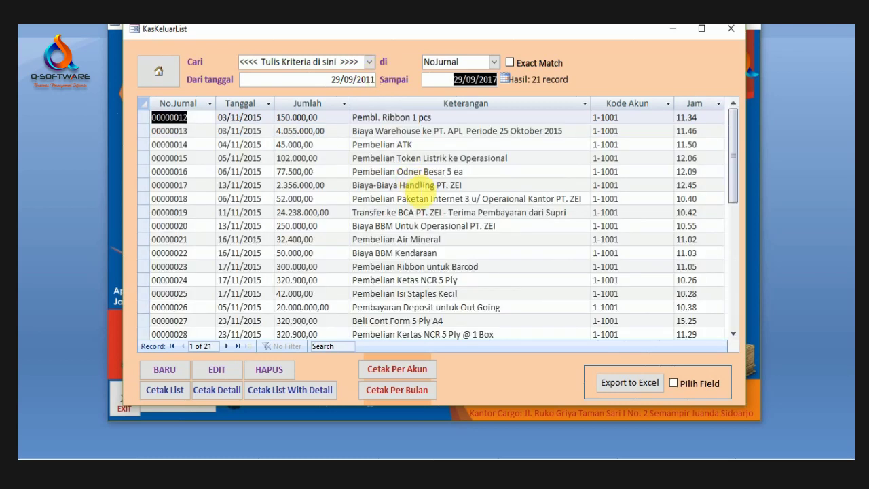
click(421, 185)
scroll(414, 188, down, 6)
scroll(414, 188, up, 6)
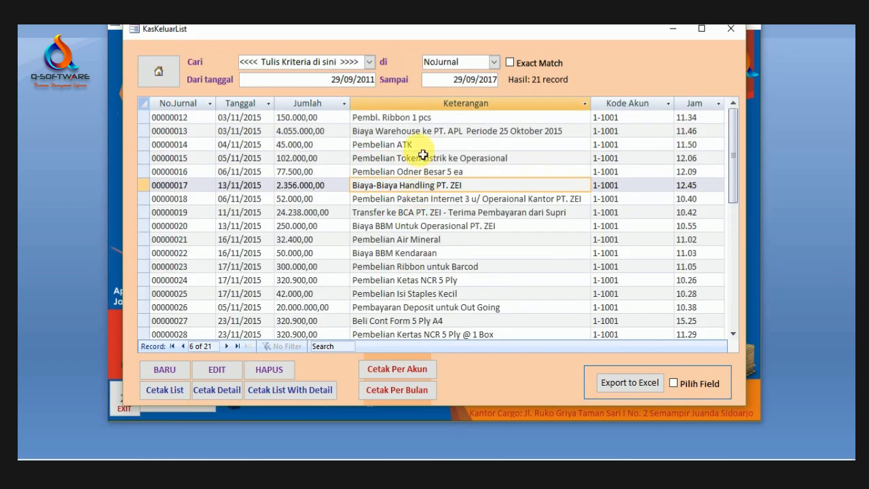
click(421, 146)
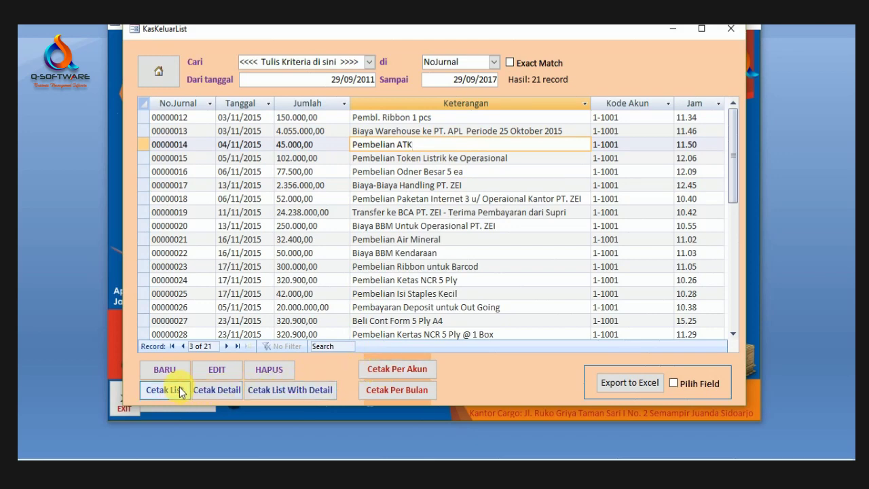
click(165, 390)
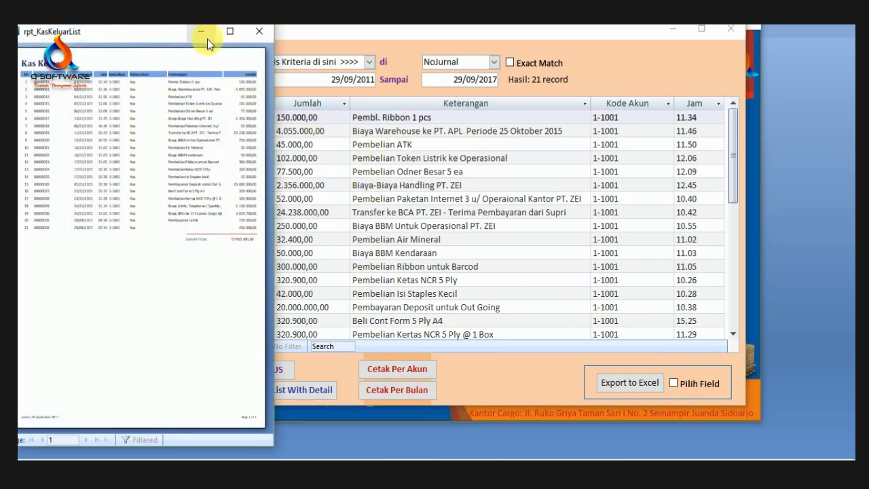
click(229, 31)
click(595, 70)
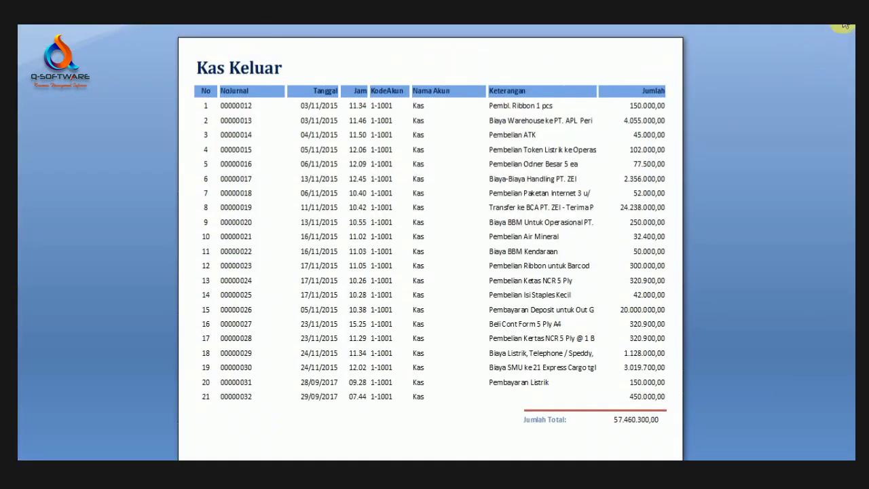
key(Escape)
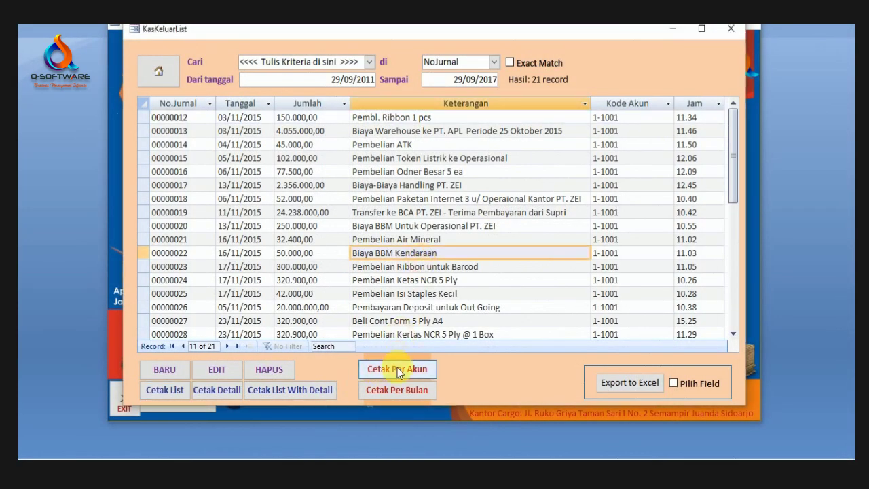
Step: Preview the per-account cash-out report enlarged and zoomed, then close it
click(397, 369)
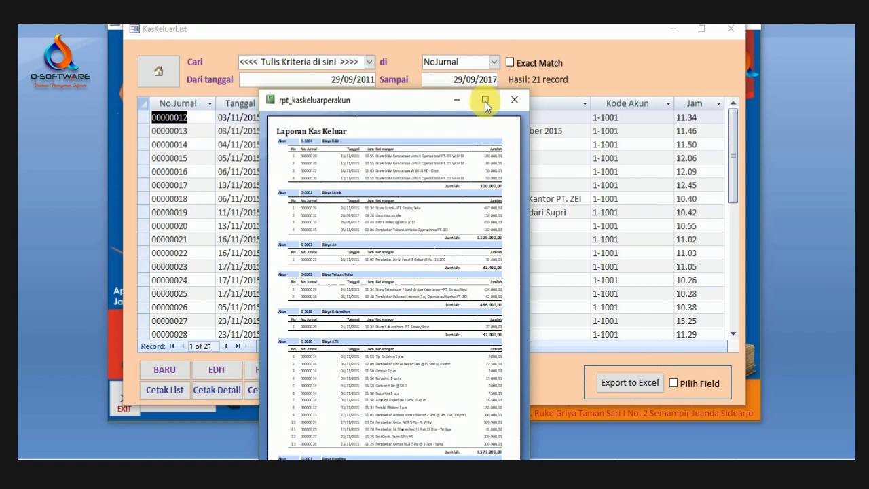
click(483, 97)
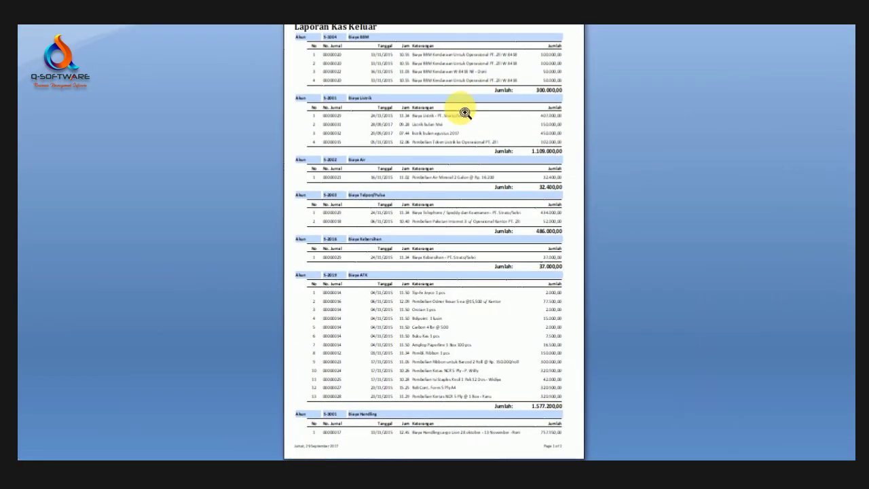
click(462, 111)
scroll(468, 198, up, 2)
scroll(415, 171, down, 2)
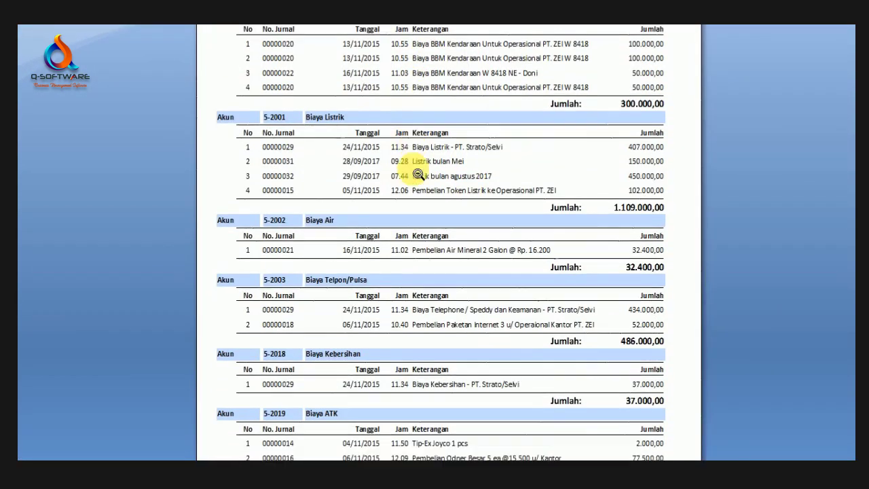
scroll(357, 93, up, 2)
scroll(366, 104, down, 7)
scroll(370, 107, down, 8)
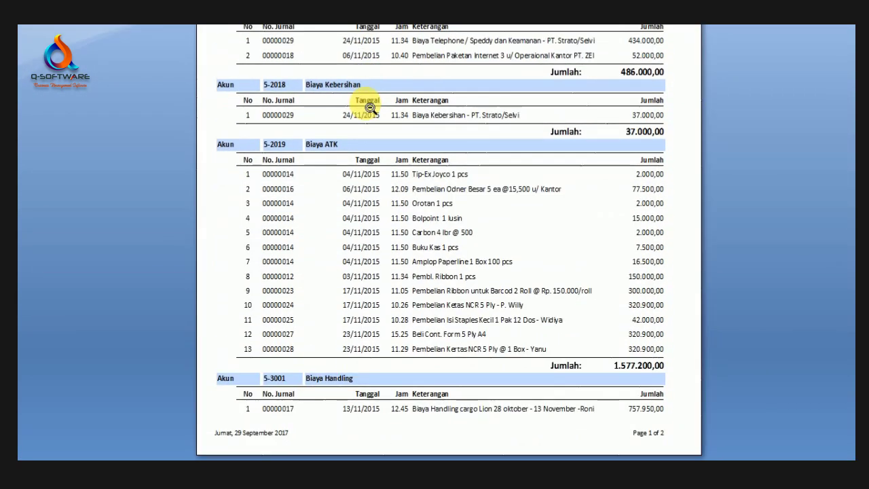
scroll(370, 107, up, 14)
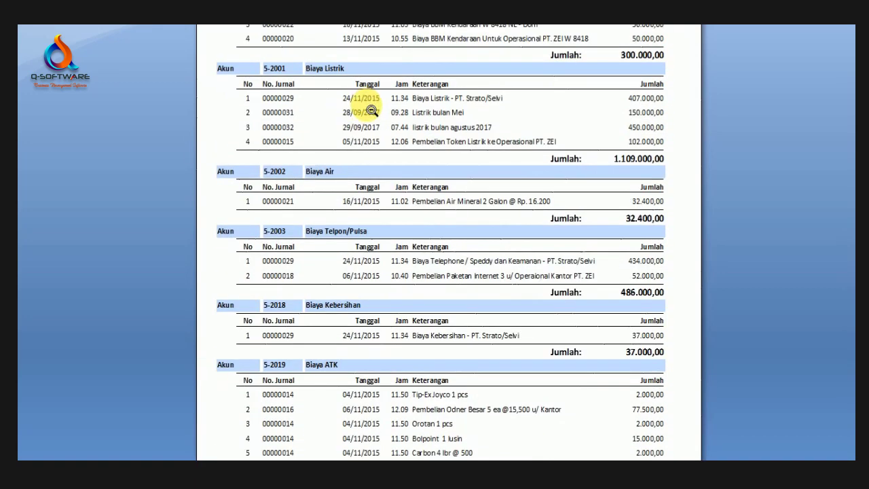
key(Escape)
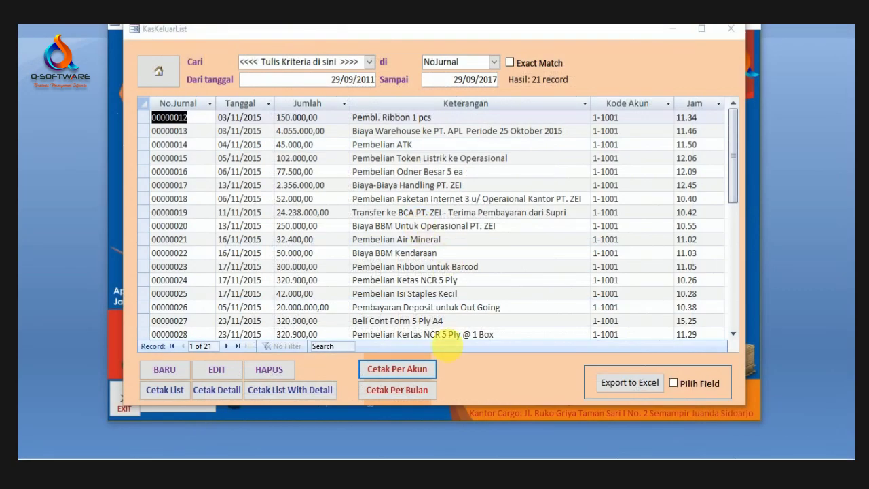
Step: Preview the monthly cash-out report showing September 2017 at 600.000,00, then close the list form
click(408, 389)
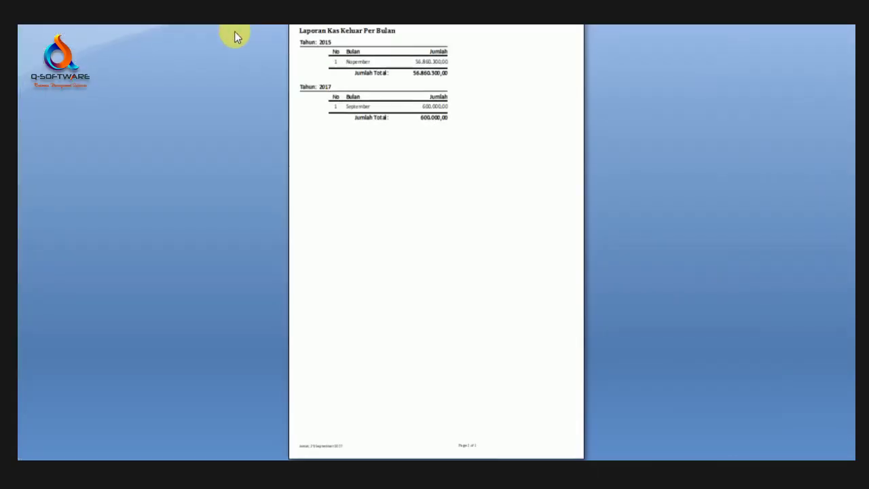
click(455, 74)
scroll(535, 114, up, 3)
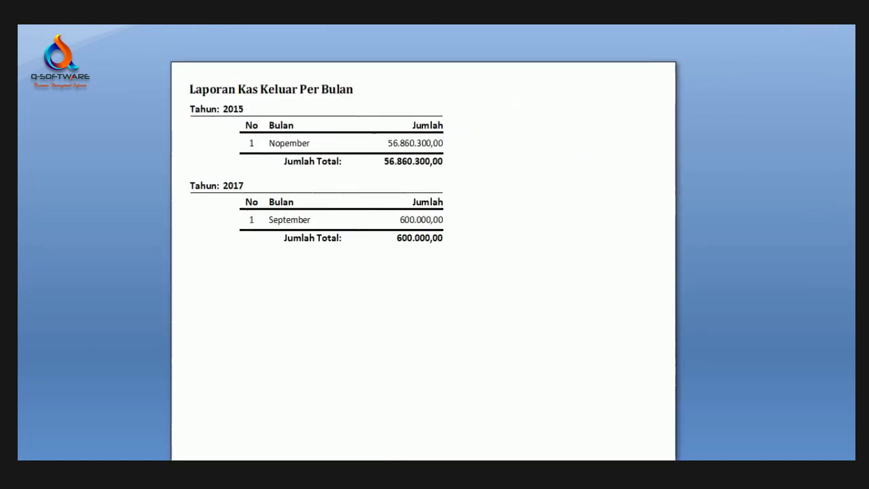
key(Escape)
click(736, 27)
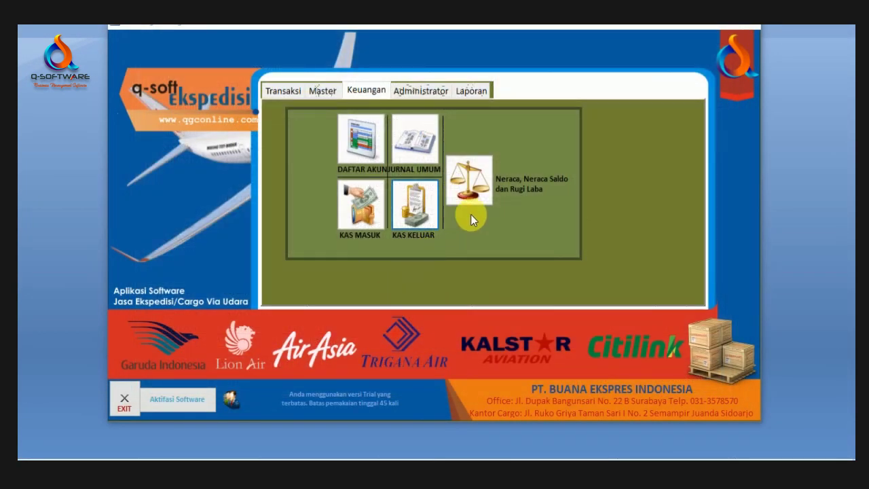
Step: Open Laporan Keuangan from the Neraca icon, reposition the window, and hide zero-value accounts
click(462, 178)
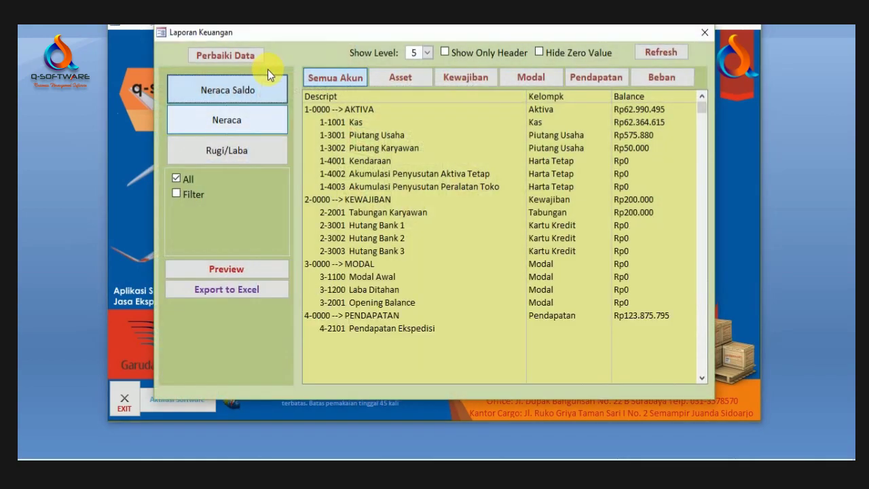
mouse_move(438, 33)
mouse_down()
mouse_move(540, 89)
mouse_move(430, 31)
mouse_move(440, 34)
mouse_up()
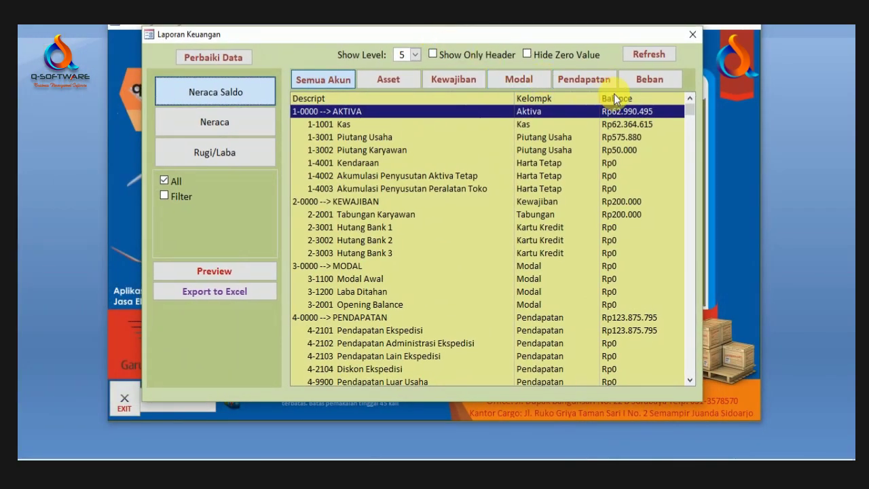
click(692, 114)
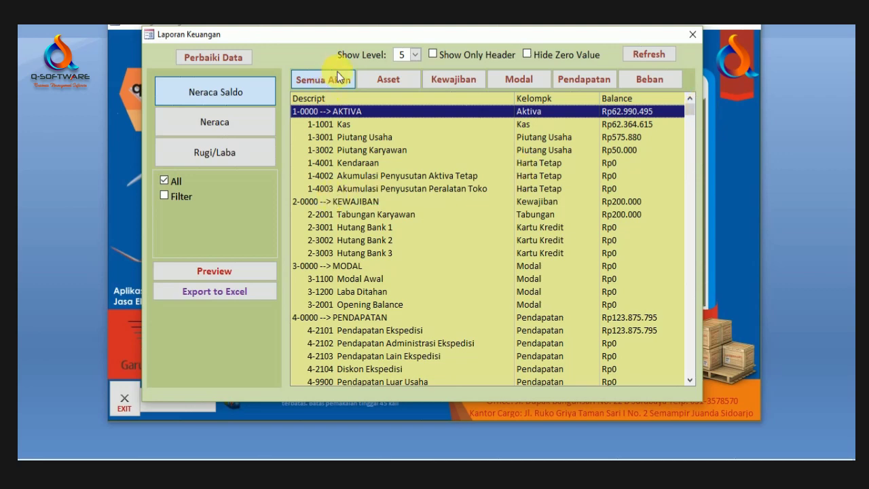
drag(448, 34, 426, 51)
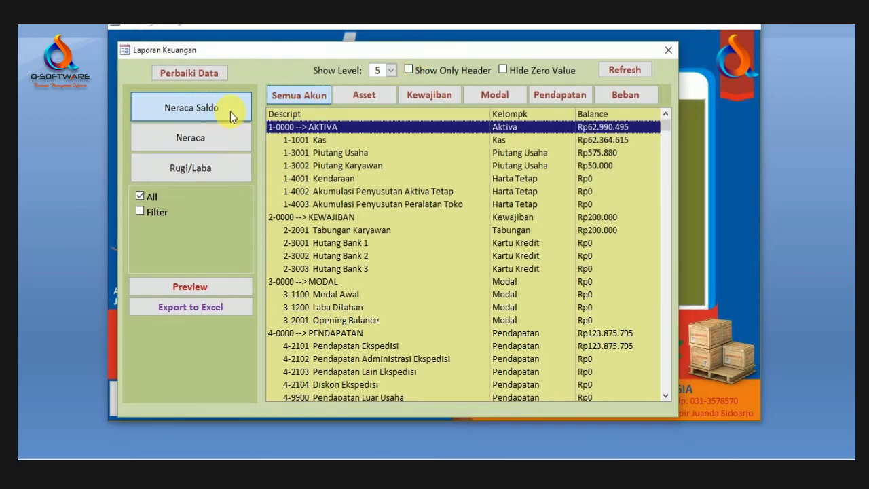
click(566, 71)
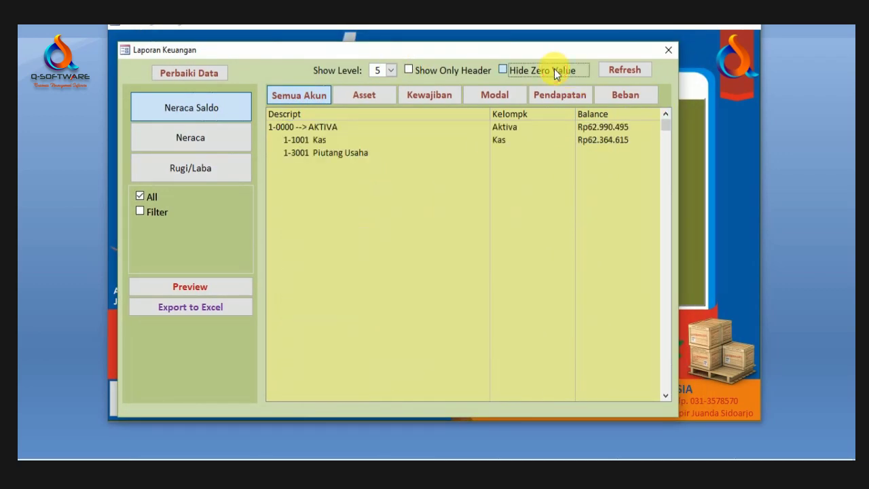
click(514, 70)
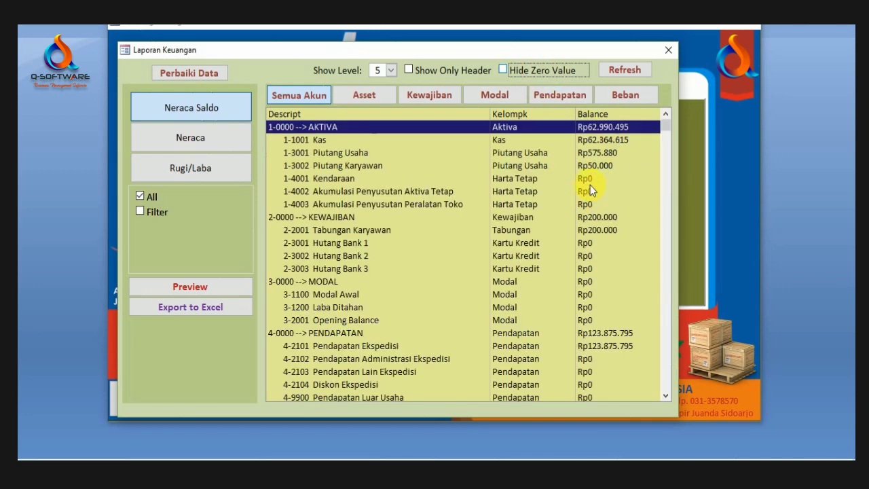
click(503, 70)
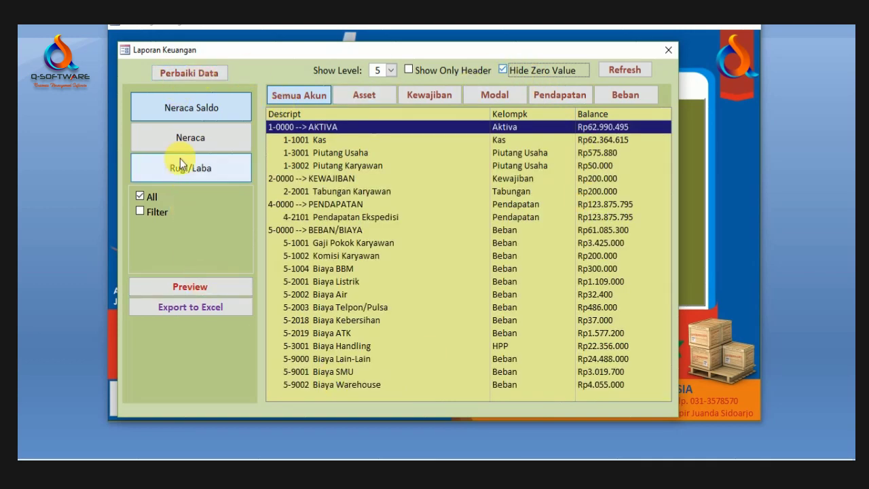
Step: Run Perbaiki Data to recalculate the account data and acknowledge the confirmations
click(202, 79)
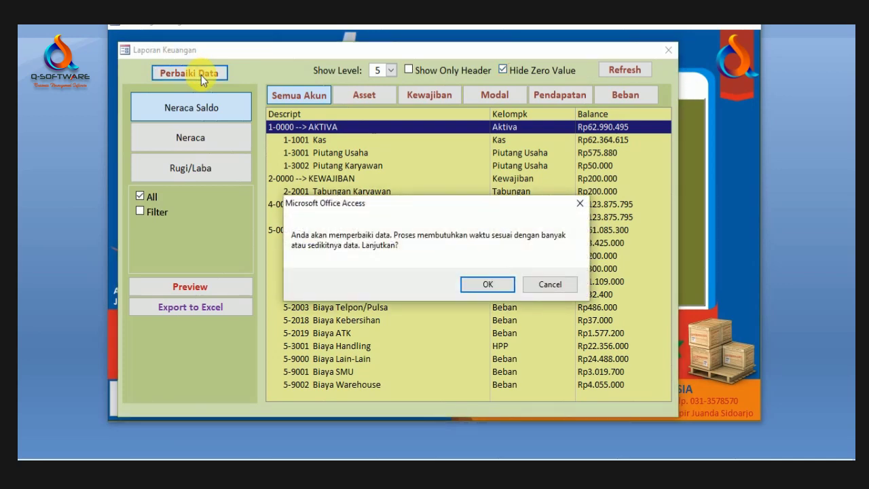
click(496, 286)
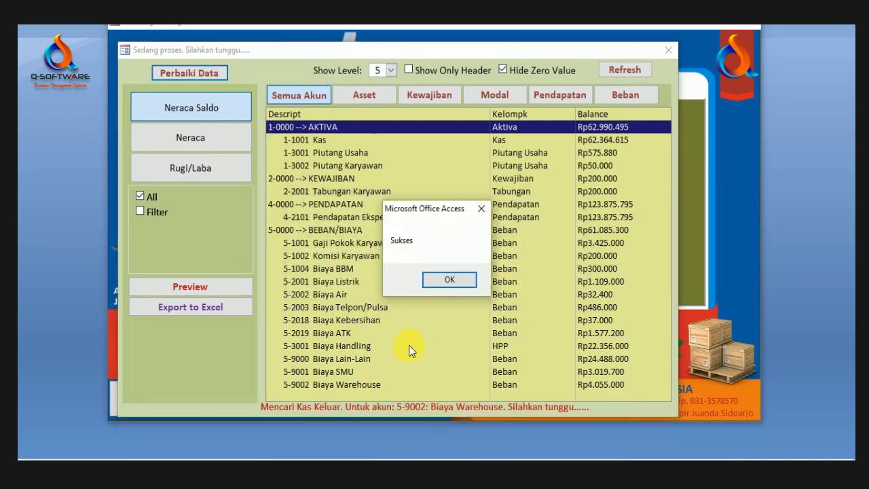
click(449, 280)
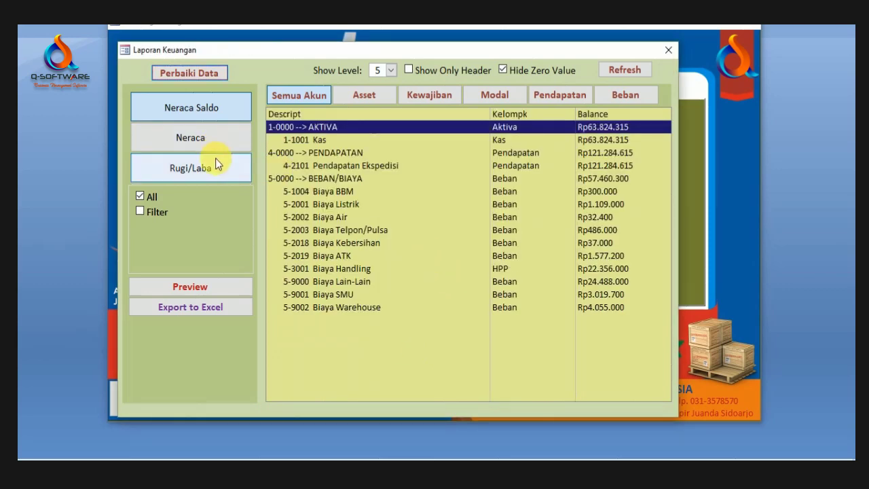
Step: Show the balance sheet, then switch to Rugi/Laba and step through its rows to Biaya Warehouse
click(215, 138)
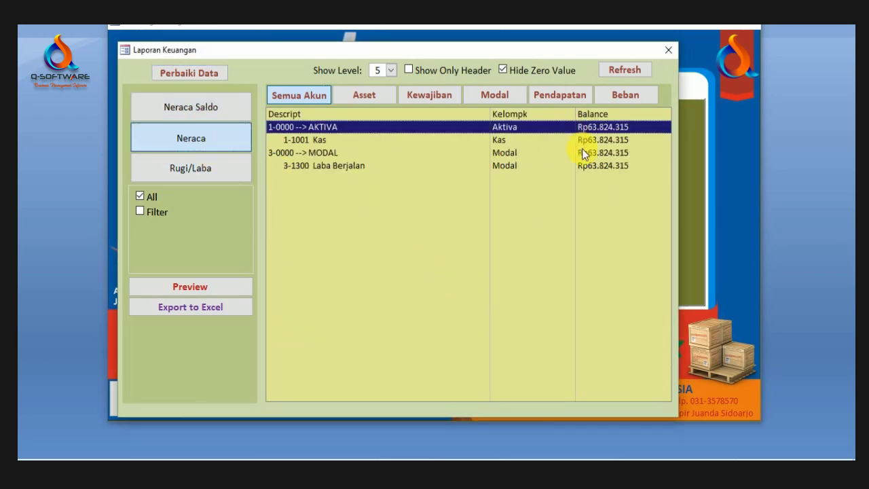
click(582, 151)
click(228, 170)
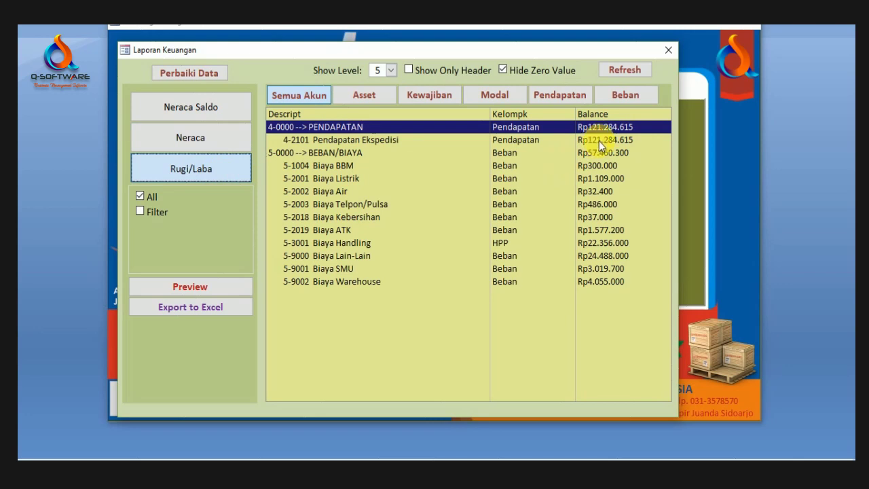
click(599, 140)
click(594, 165)
click(594, 192)
click(597, 216)
click(605, 242)
click(603, 281)
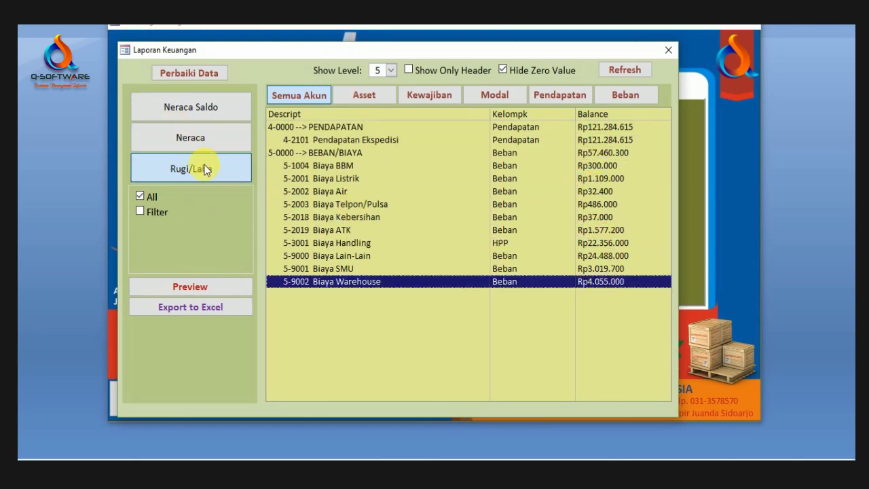
Step: Preview Laporan Rugi Laba full-page: income 121.284.615,00, expenses 57.460.300,00, difference 63.824.315,00
click(192, 286)
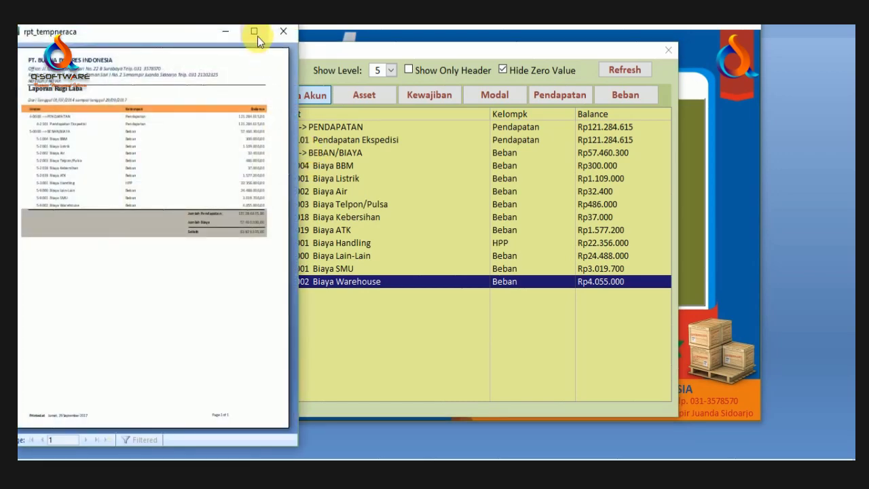
click(253, 31)
click(431, 149)
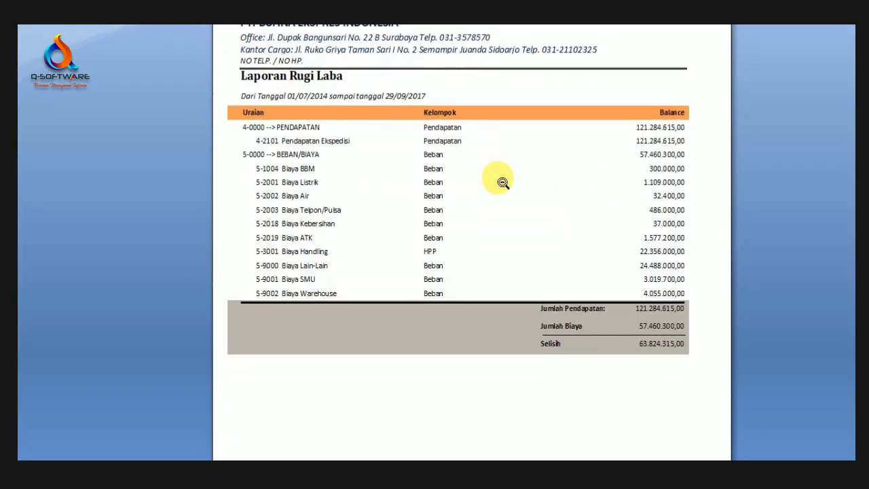
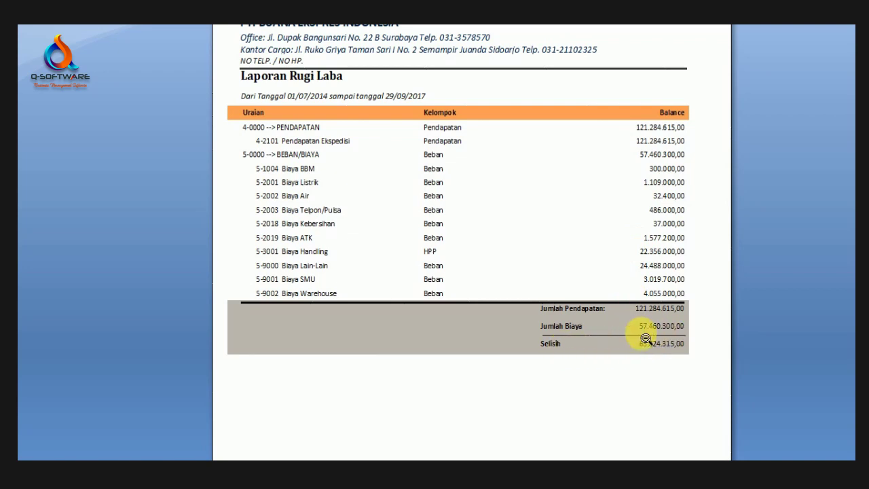
Step: Zoom out and close the Rugi Laba report preview, then close the Laporan Keuangan form
scroll(570, 268, up, 3)
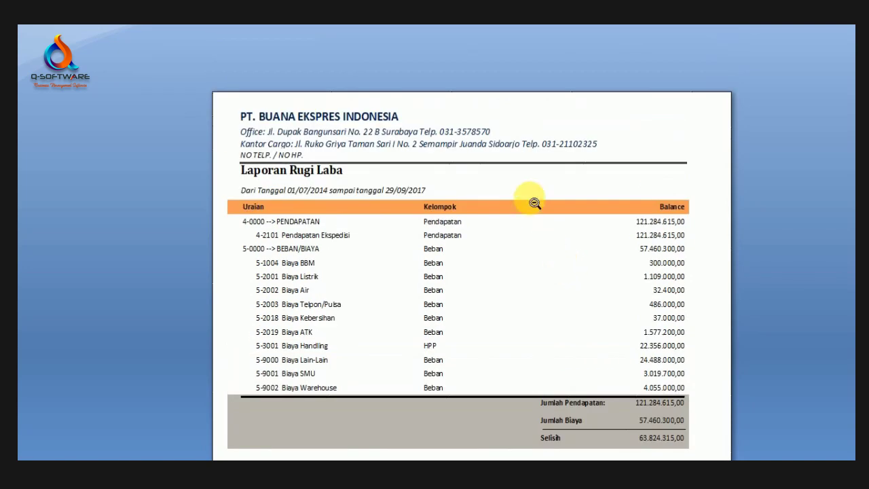
click(527, 198)
right_click(505, 85)
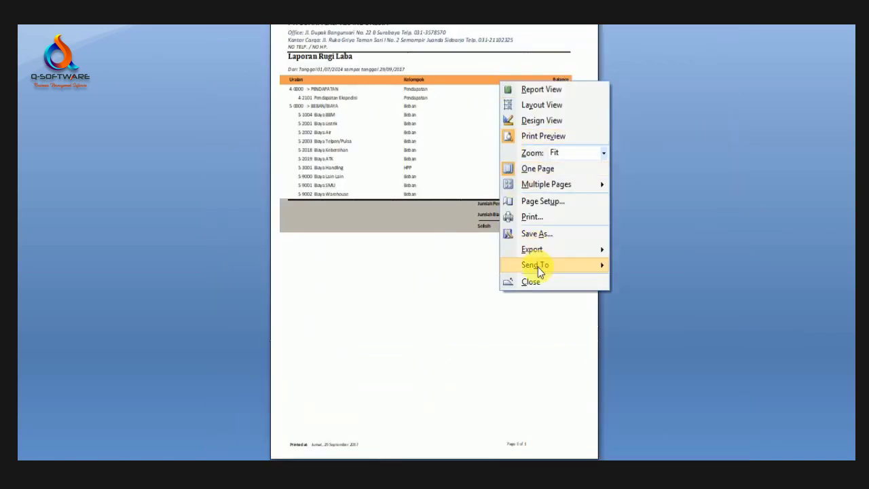
click(543, 287)
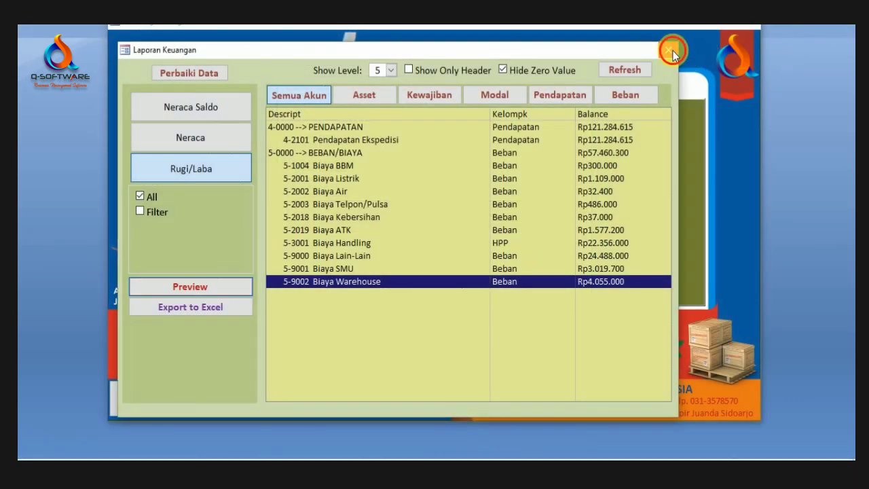
click(668, 49)
Step: Switch to the Administrator functions and review the company name and signature note in Pengaturan
click(407, 92)
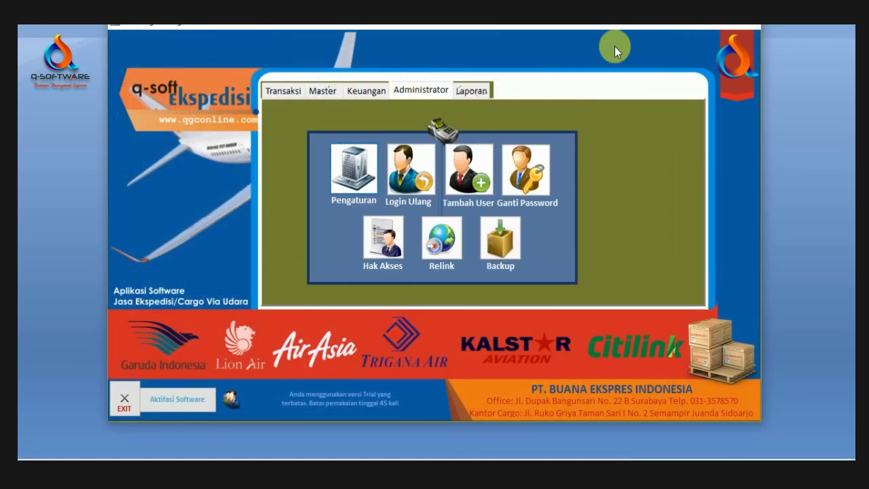
click(353, 170)
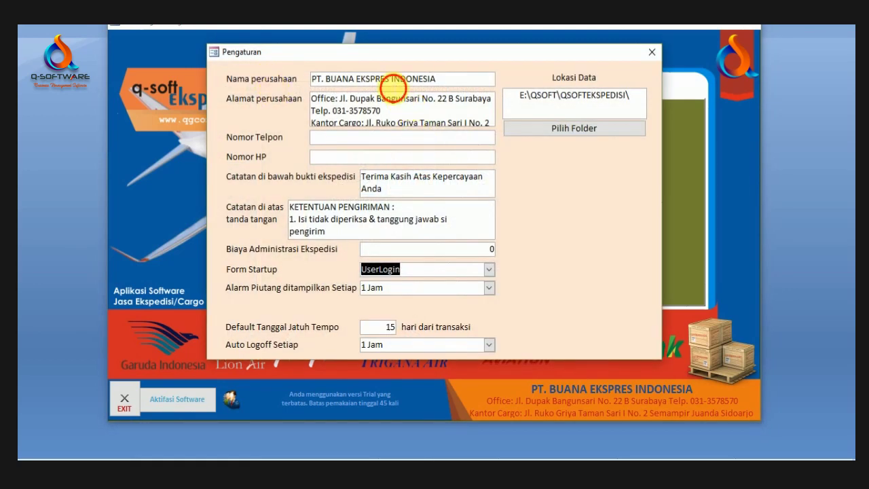
drag(466, 81, 280, 76)
click(380, 78)
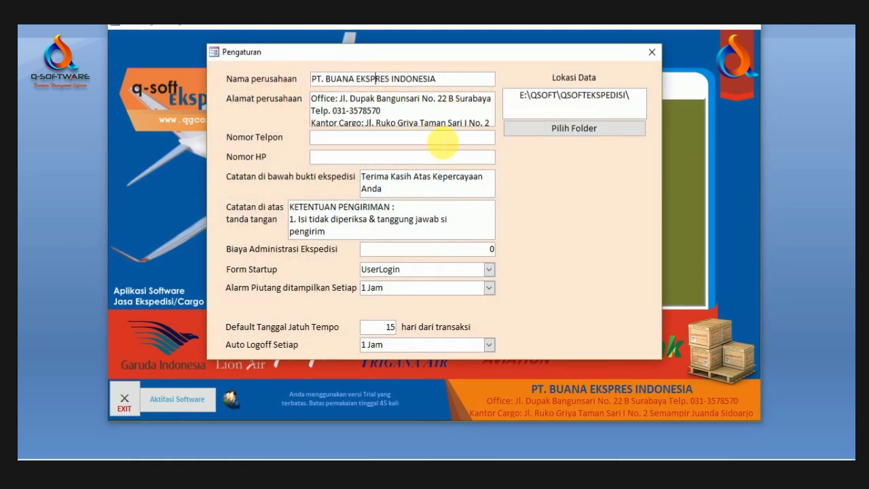
click(435, 218)
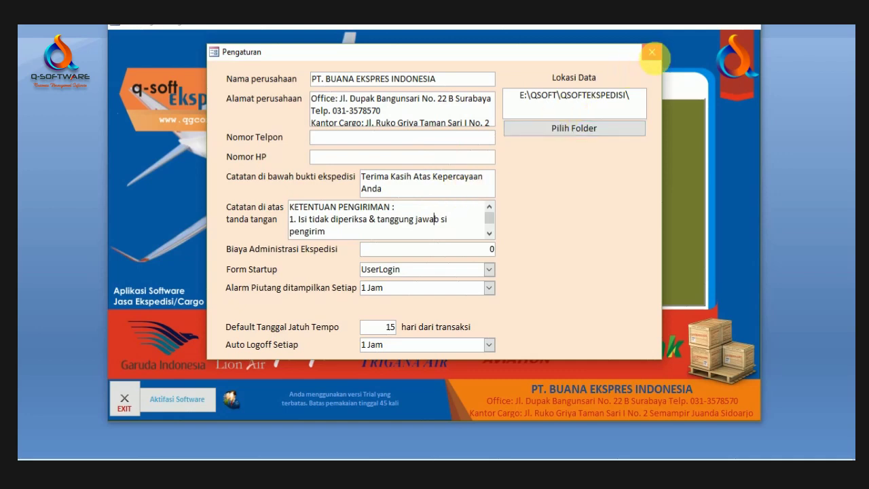
click(651, 52)
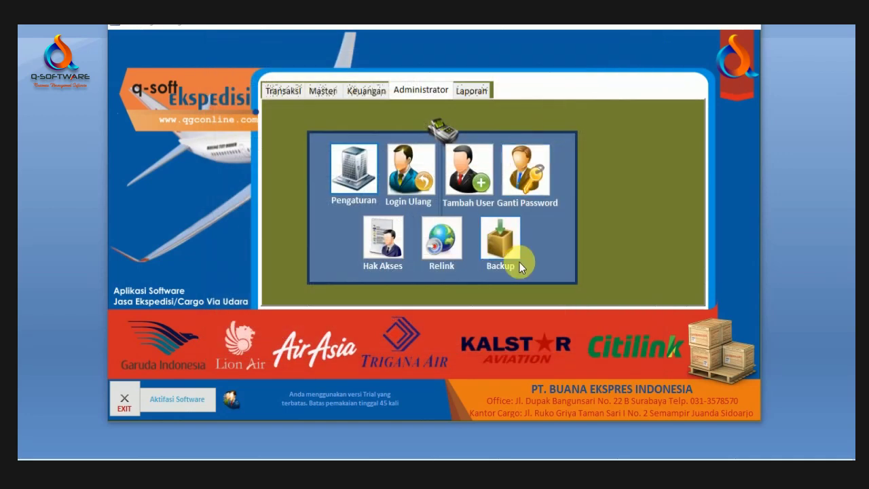
Step: Browse the user list through the Adis and WD records, then close it
click(475, 170)
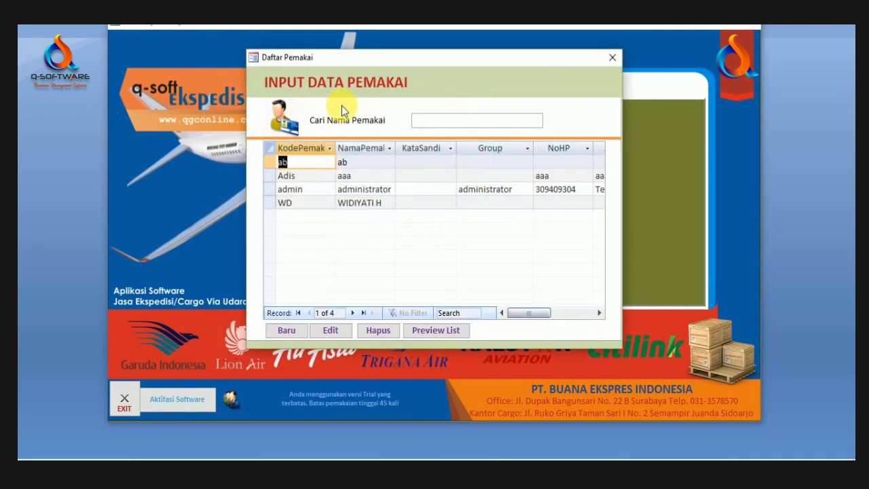
click(373, 176)
click(373, 206)
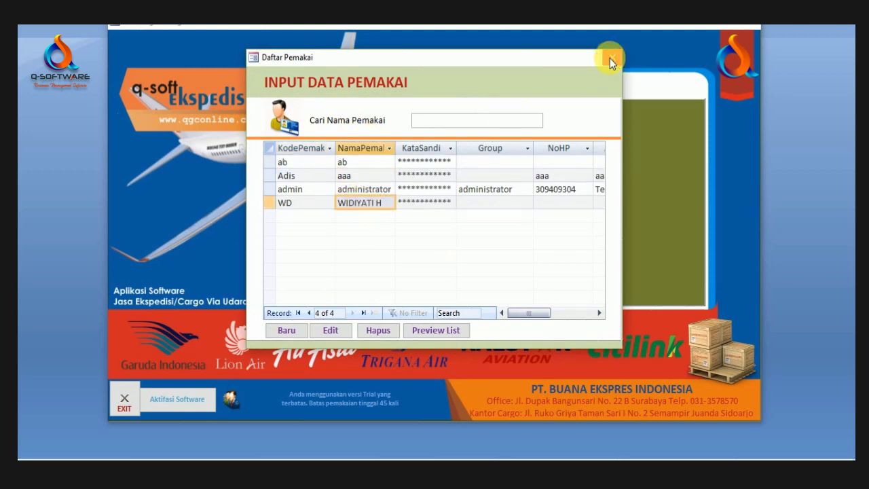
click(611, 60)
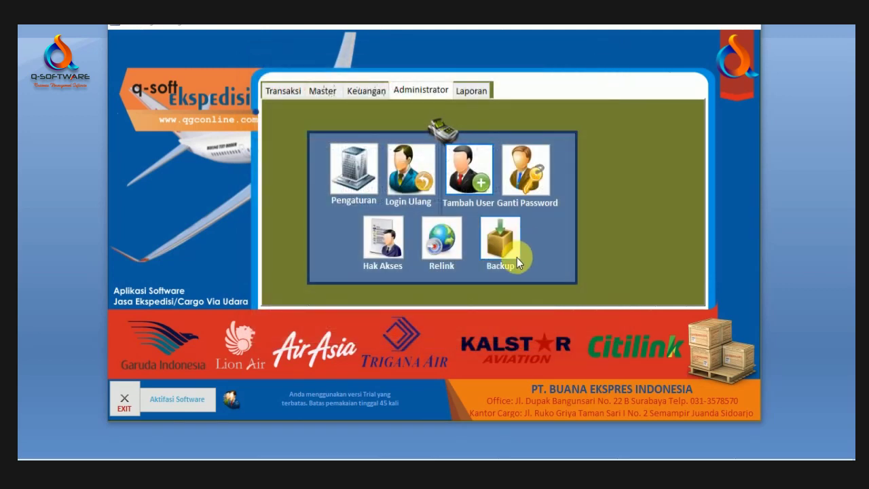
Step: Open Hak Akses and compare the Administrator and Petugas groups' module permissions
click(380, 251)
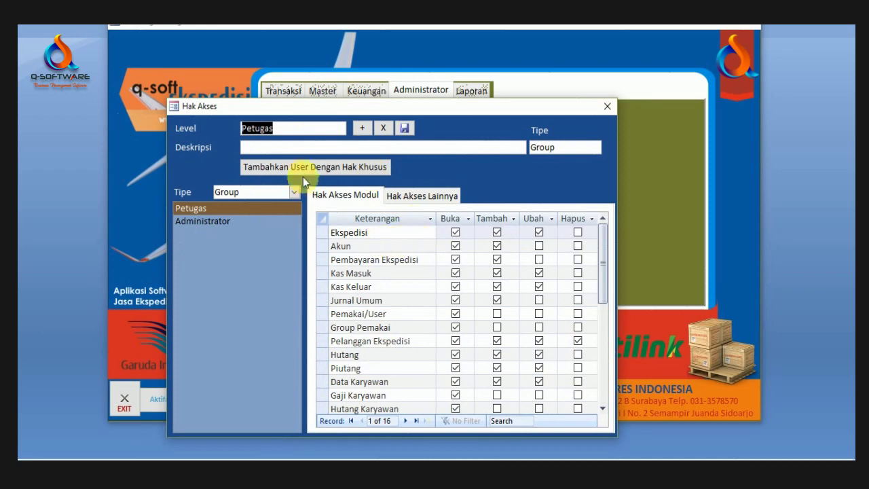
drag(455, 111, 541, 70)
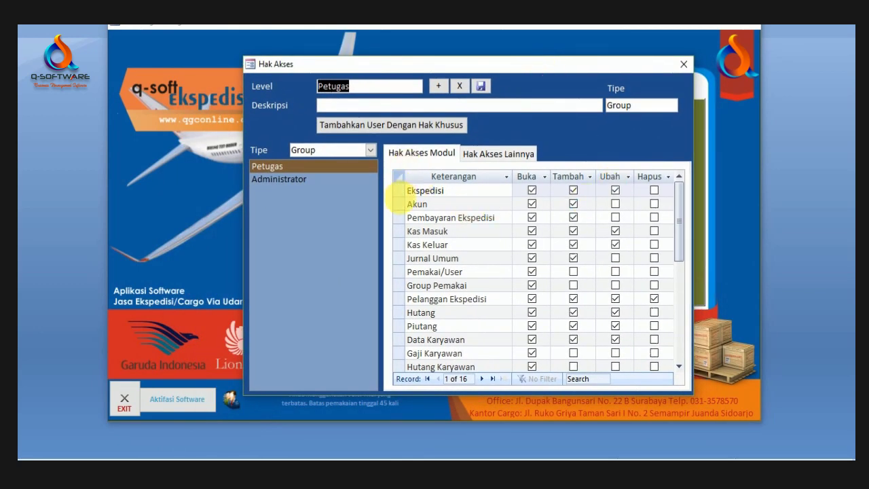
click(293, 179)
click(284, 168)
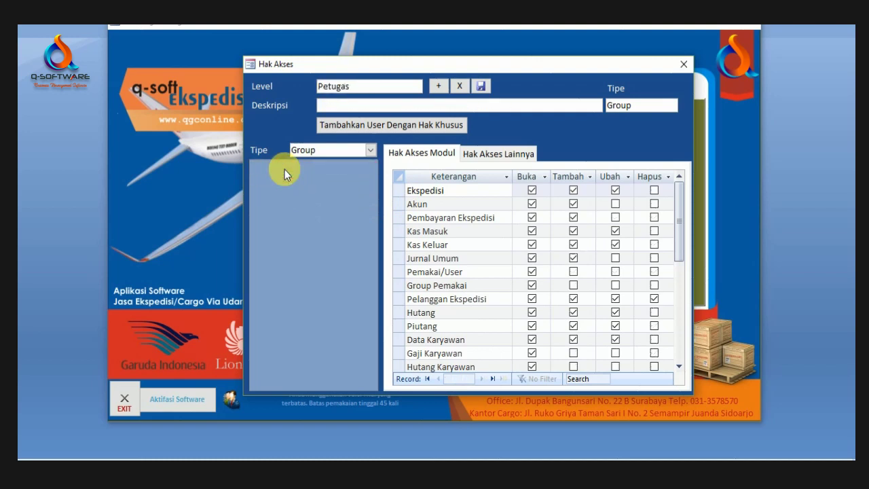
click(290, 179)
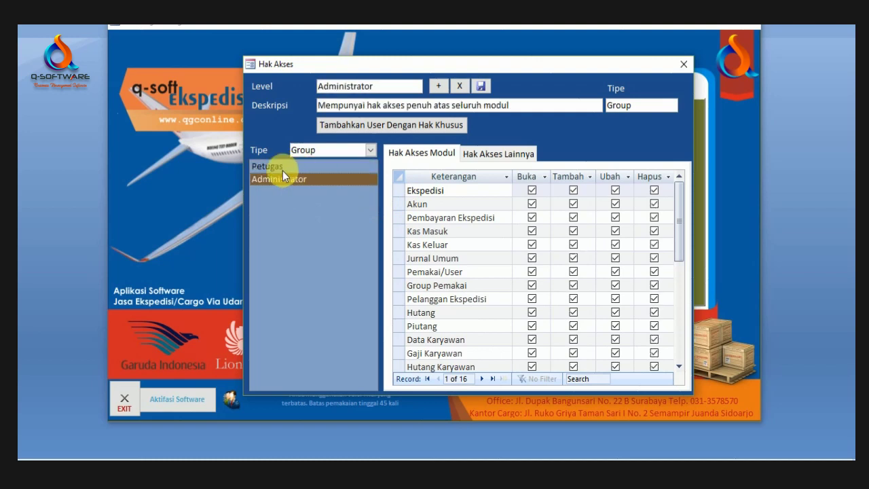
click(280, 167)
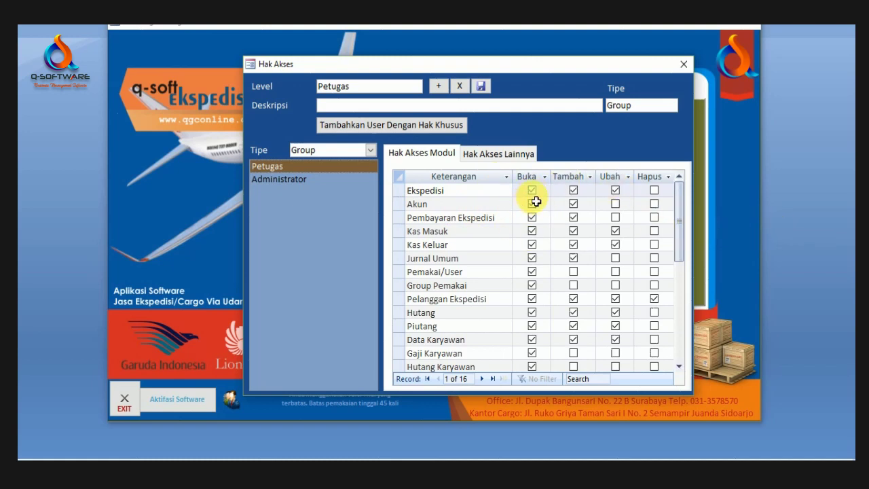
drag(465, 194, 417, 193)
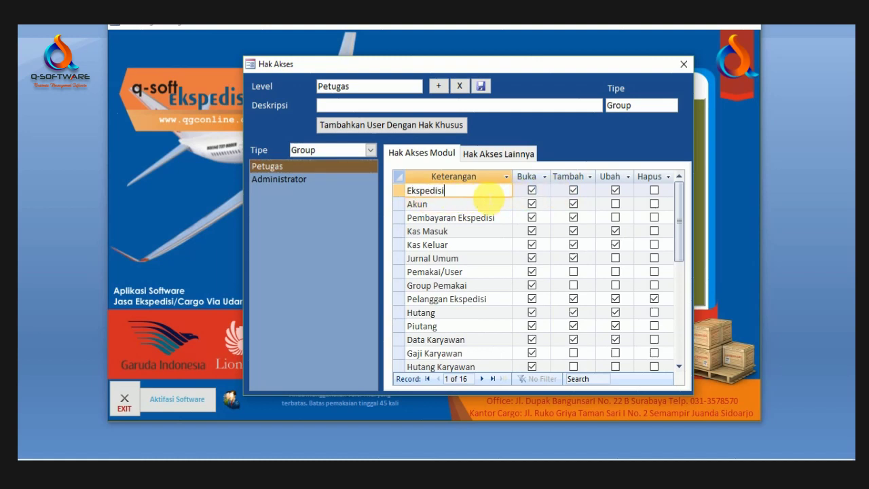
drag(482, 195, 400, 194)
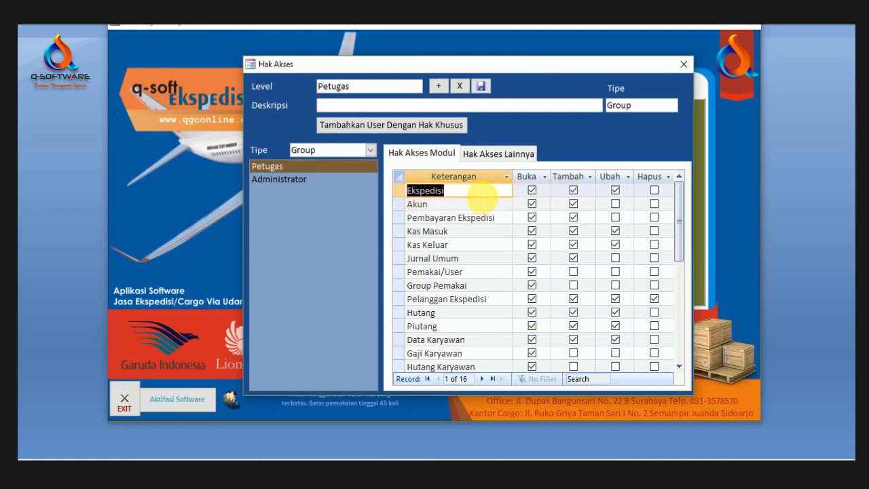
click(482, 196)
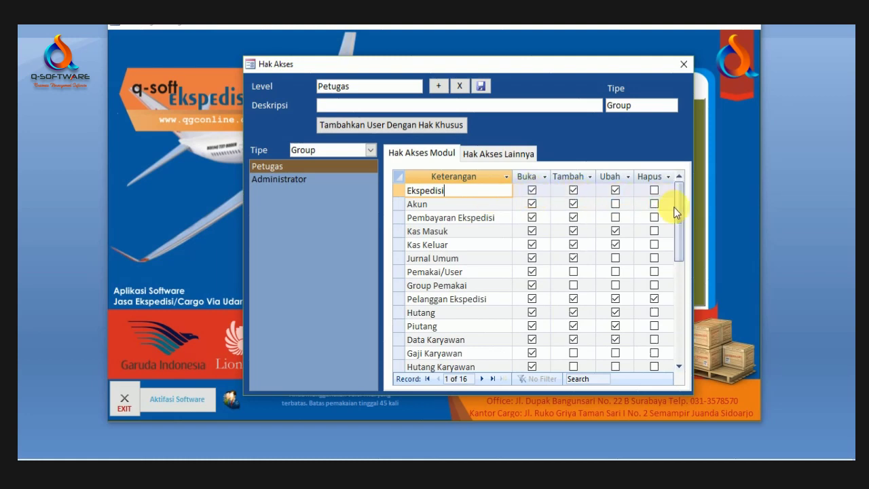
click(440, 244)
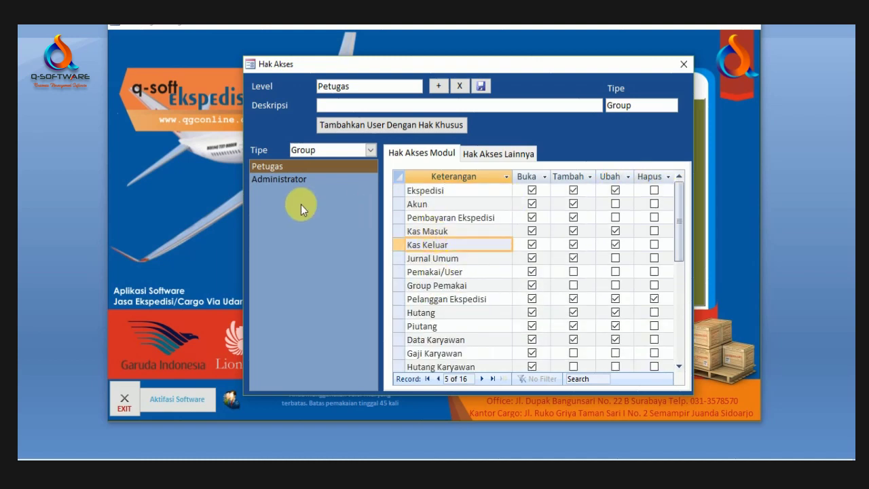
Step: Review the Administrator group's module rights and Hak Akses Lainnya, then close the window
click(298, 181)
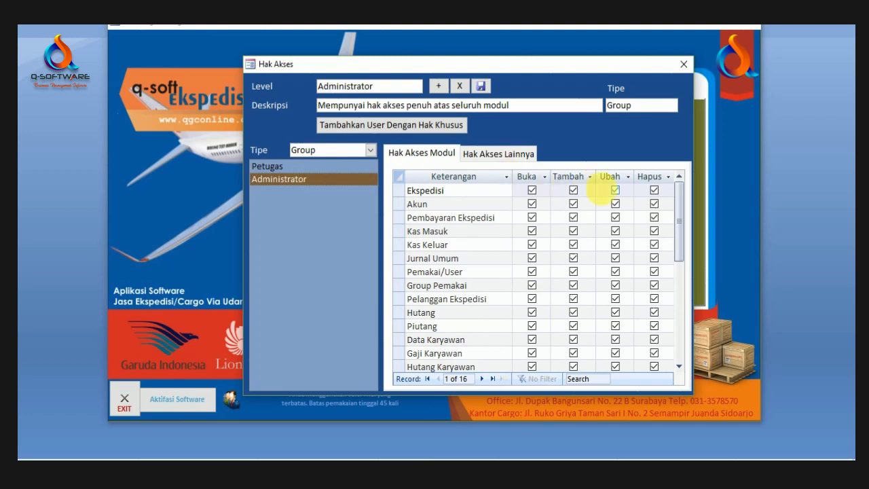
mouse_move(675, 215)
mouse_down()
mouse_move(679, 291)
mouse_move(676, 198)
mouse_up()
click(489, 218)
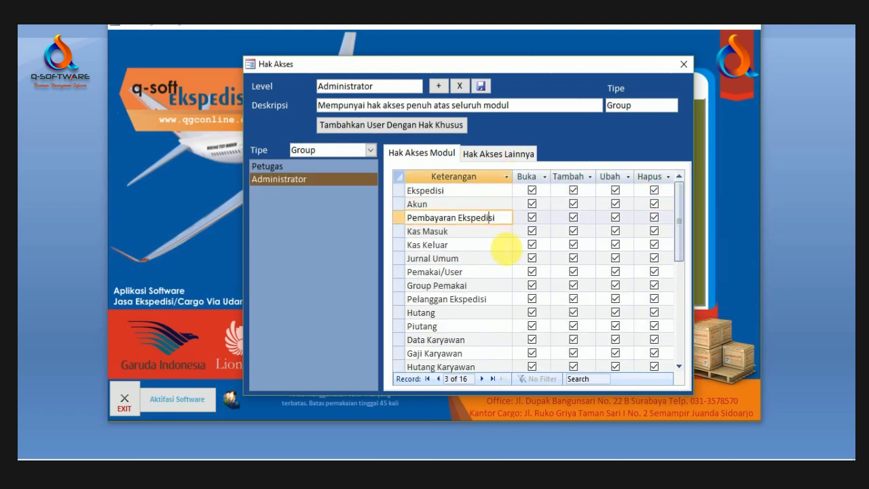
scroll(496, 279, down, 4)
scroll(475, 257, up, 4)
click(458, 286)
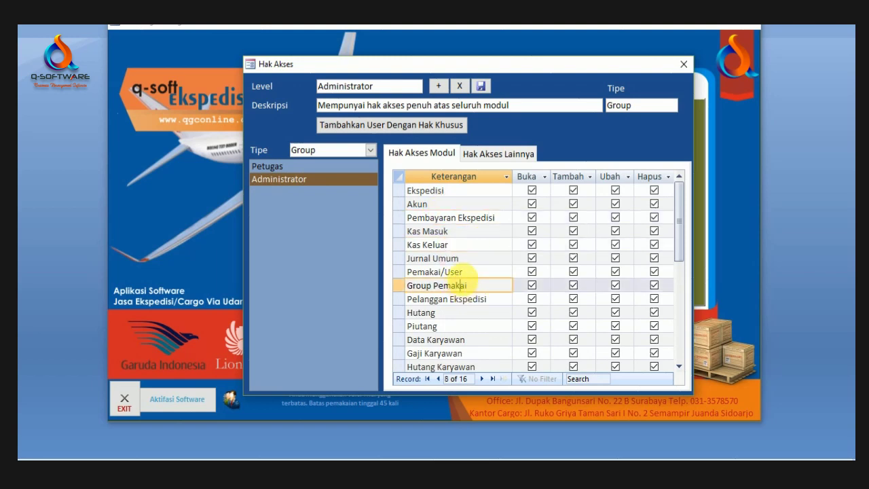
scroll(450, 223, down, 4)
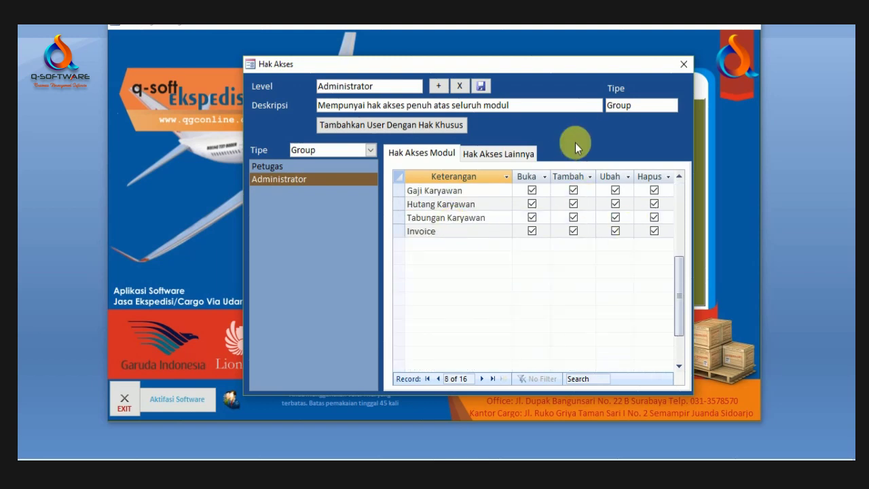
click(530, 149)
click(448, 155)
click(683, 64)
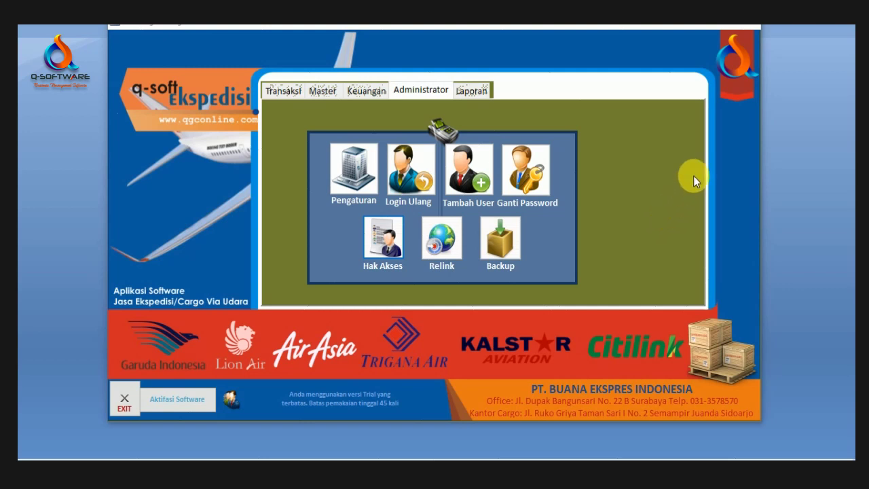
Step: Open the air-shipment AWB list under Transaksi, opening and discarding a new AWB form
mouse_move(608, 29)
mouse_down()
mouse_move(630, 43)
mouse_move(606, 38)
mouse_move(617, 38)
mouse_up()
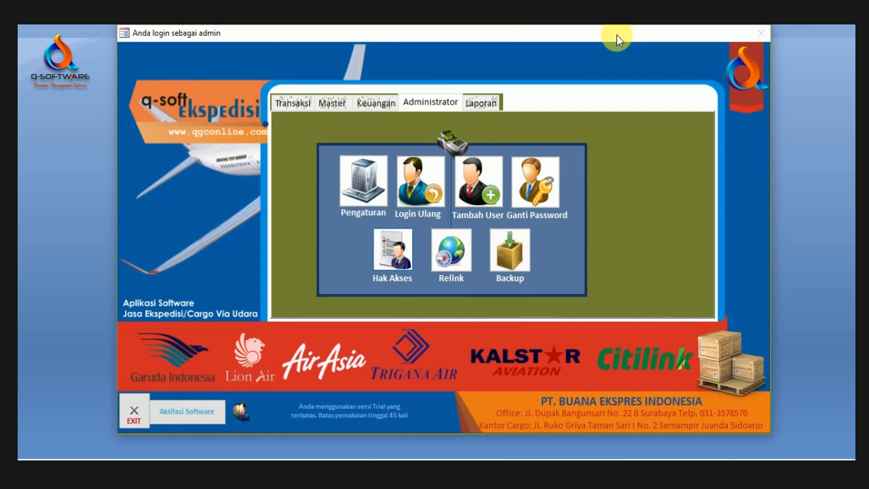
click(292, 103)
click(348, 182)
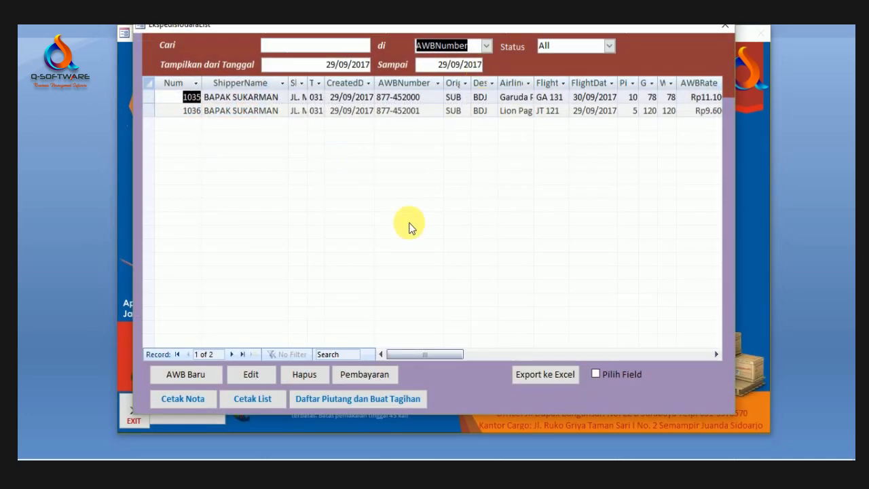
click(186, 374)
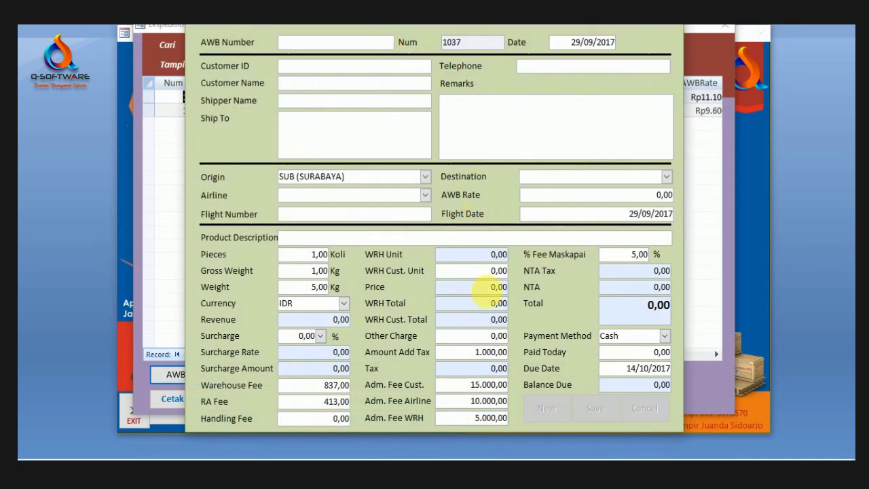
click(680, 26)
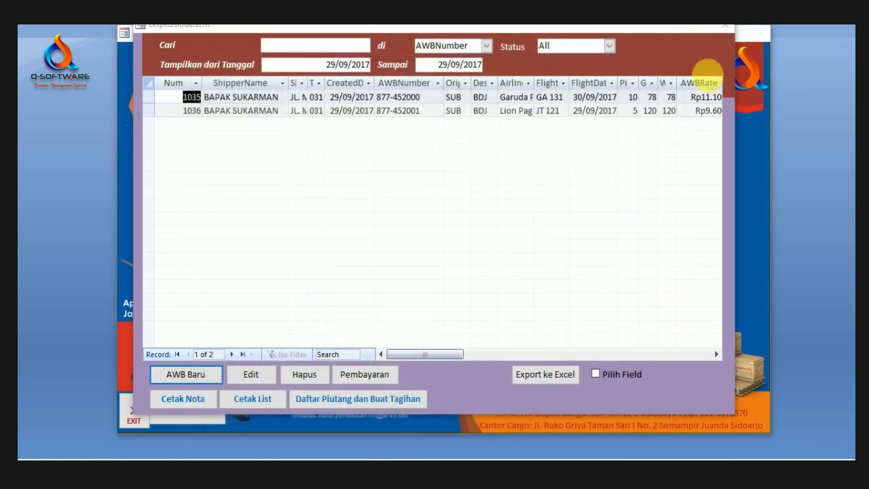
Step: Set the list's From date to 29/09/2011 to load all 1020 AWB records
click(370, 67)
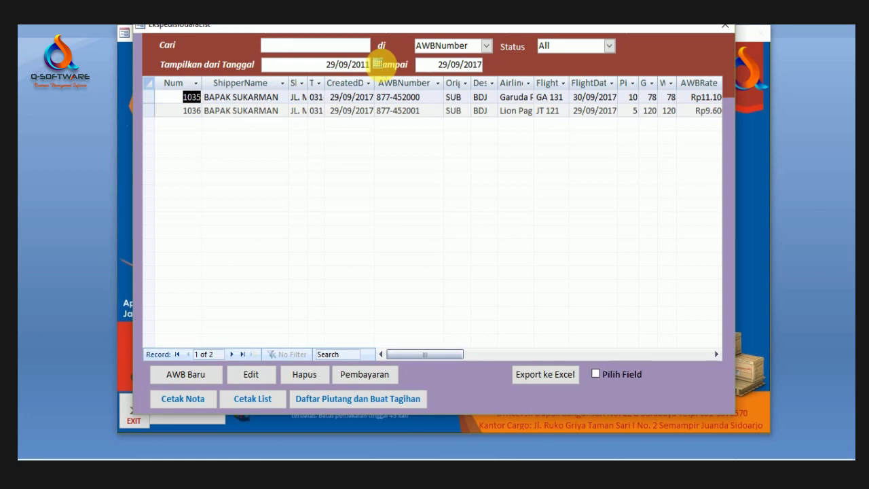
key(Tab)
click(402, 137)
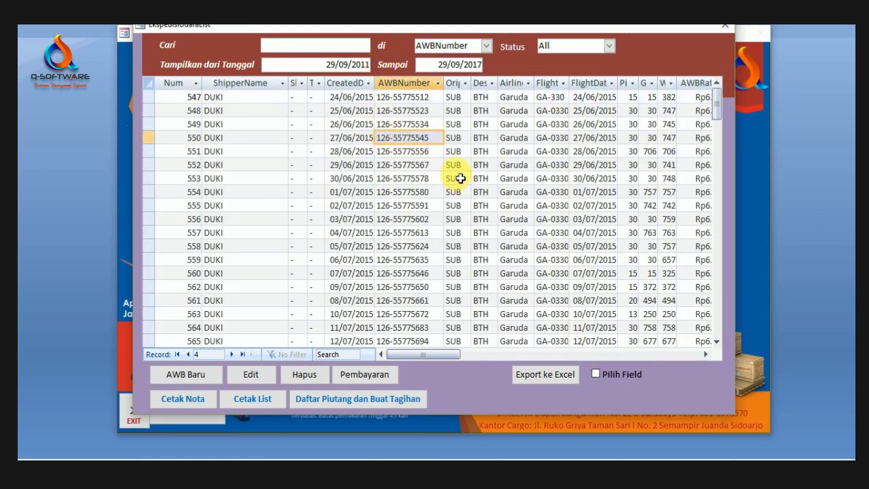
scroll(461, 178, down, 20)
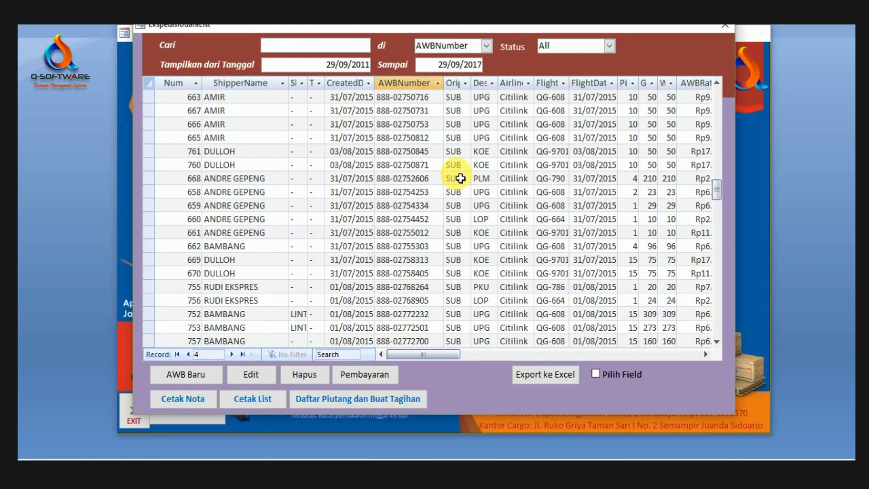
click(415, 192)
scroll(428, 202, down, 12)
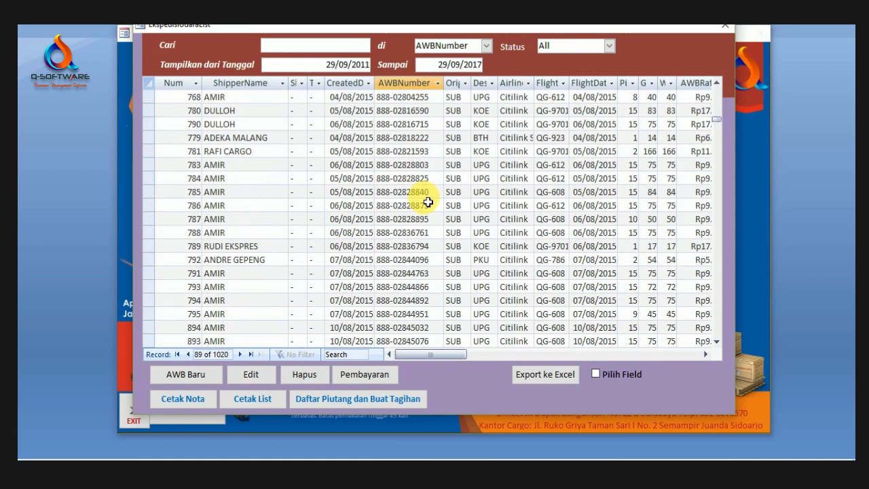
scroll(428, 201, down, 6)
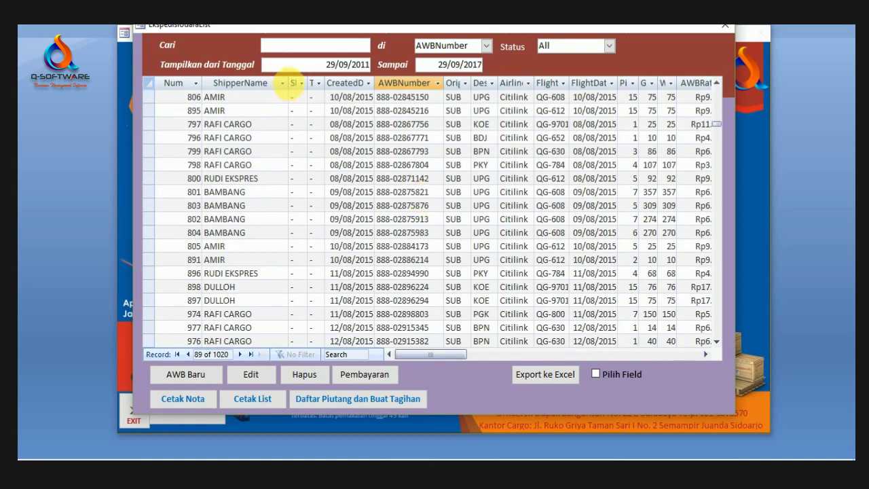
Step: Narrow the ShipperName column and browse the AWB records around rows 796 to 894
drag(290, 85, 273, 87)
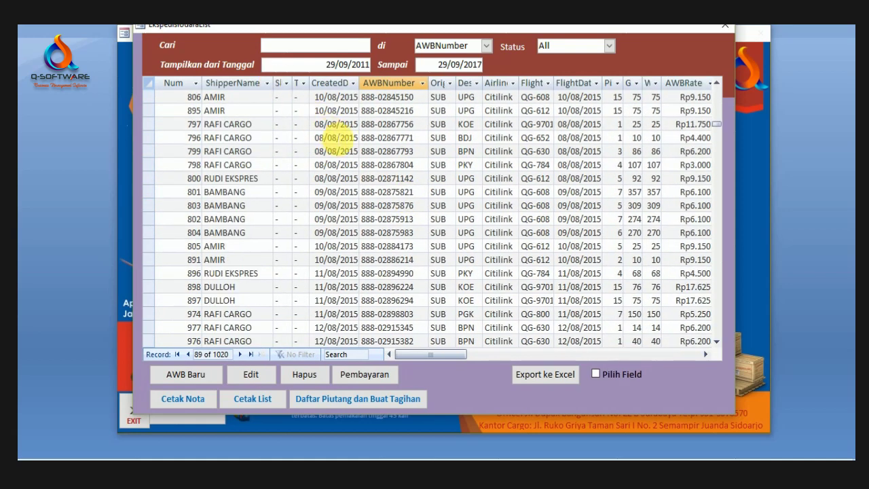
click(335, 139)
scroll(635, 212, down, 15)
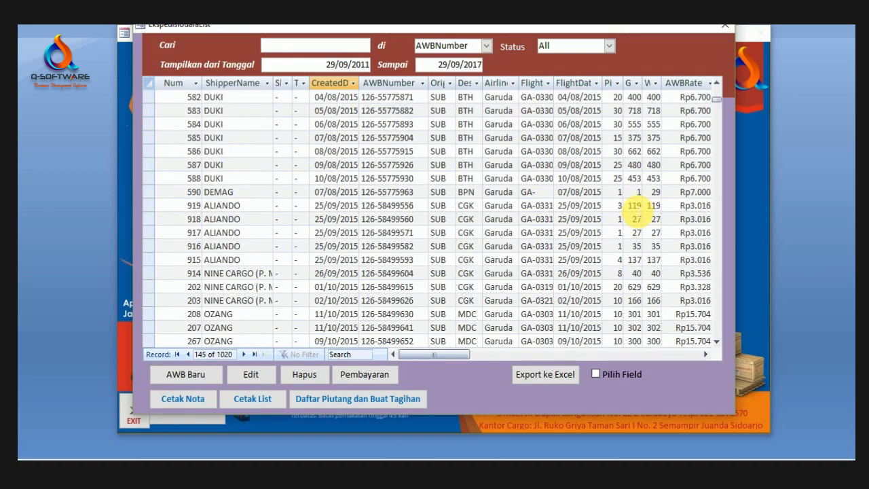
scroll(635, 212, up, 10)
scroll(635, 212, down, 15)
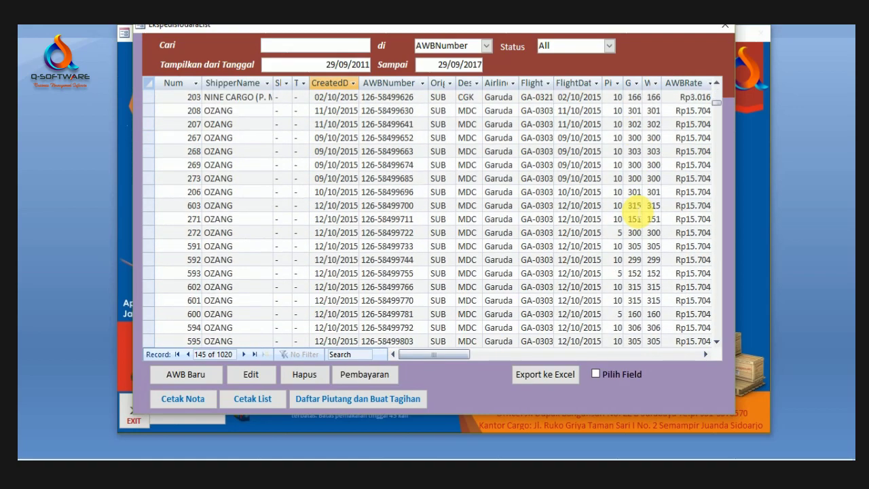
scroll(636, 212, down, 4)
click(626, 193)
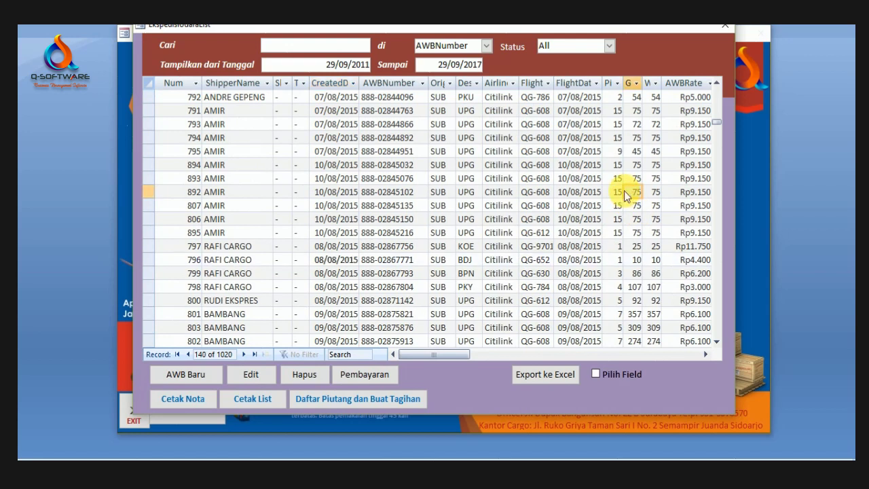
click(413, 165)
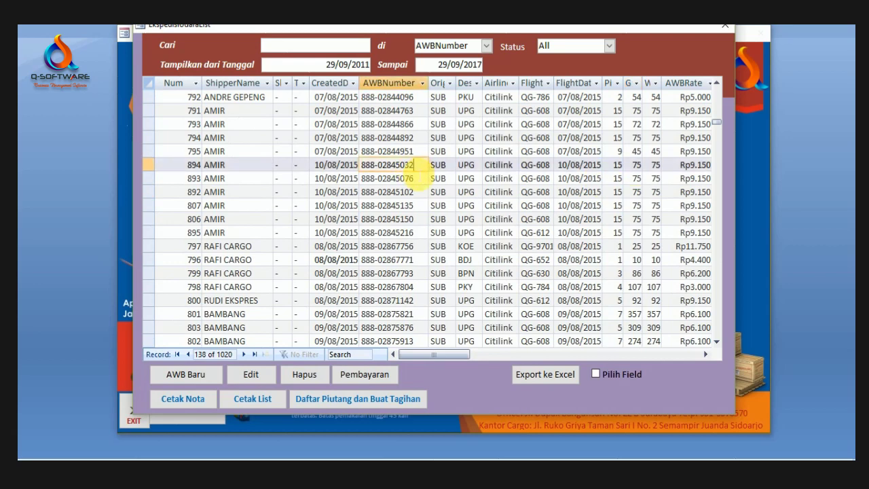
drag(493, 27, 528, 35)
scroll(563, 252, down, 4)
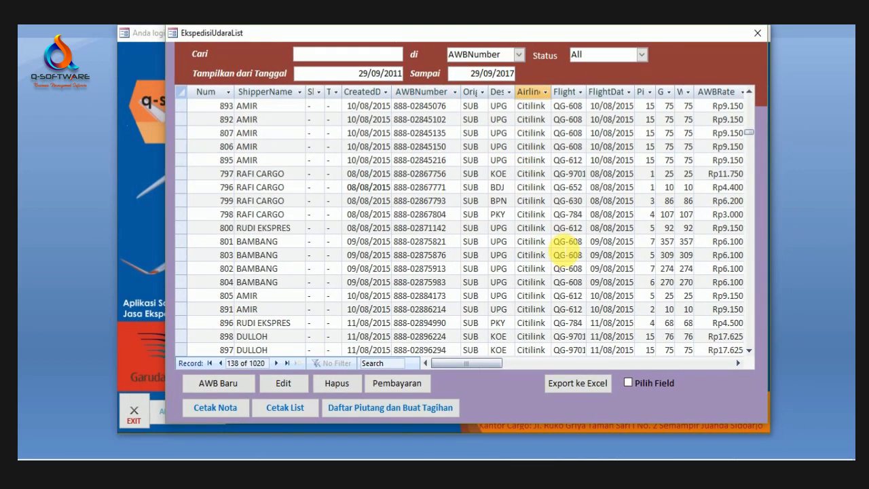
click(499, 201)
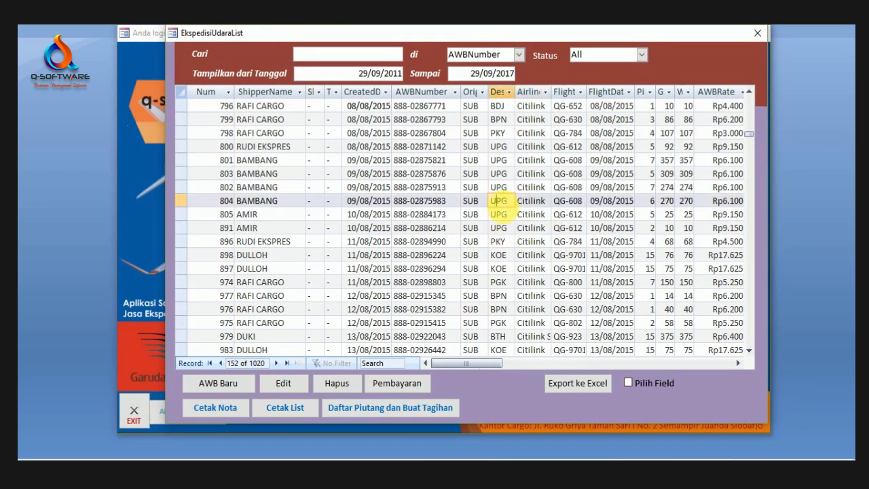
scroll(499, 201, down, 5)
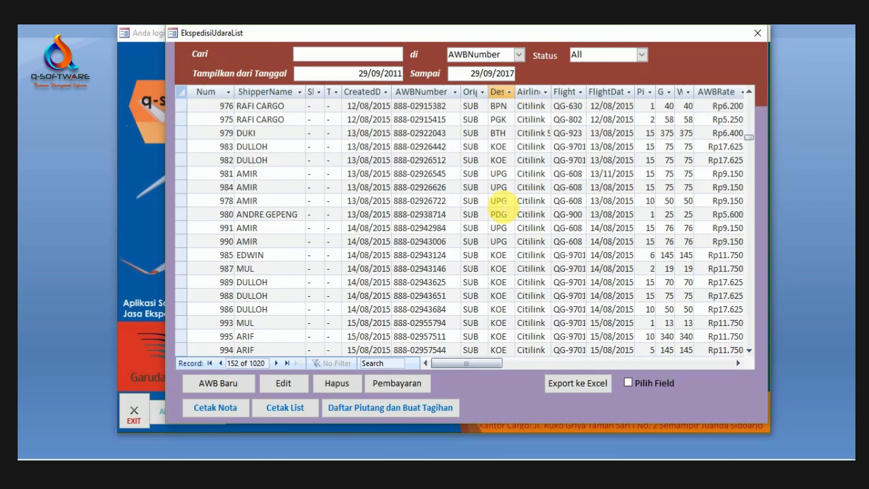
scroll(500, 203, down, 3)
scroll(465, 237, down, 5)
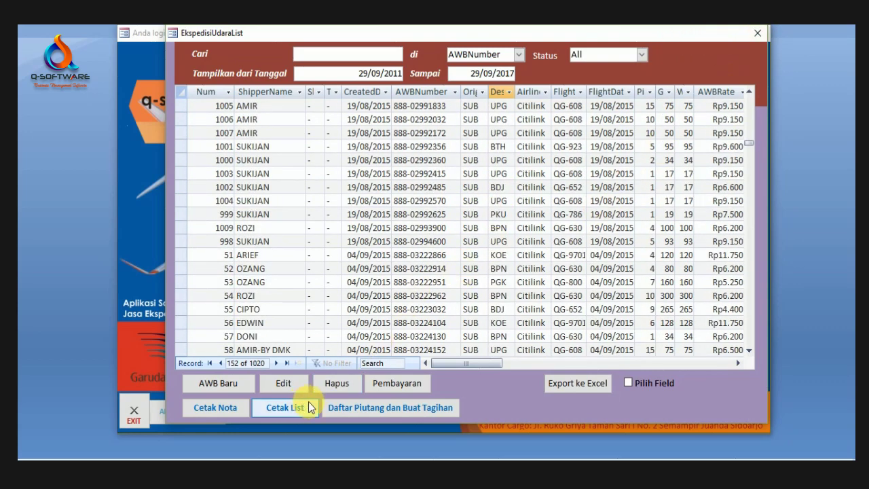
Step: Close the invoice list, briefly preview the AWB list report, then select records further down
click(351, 410)
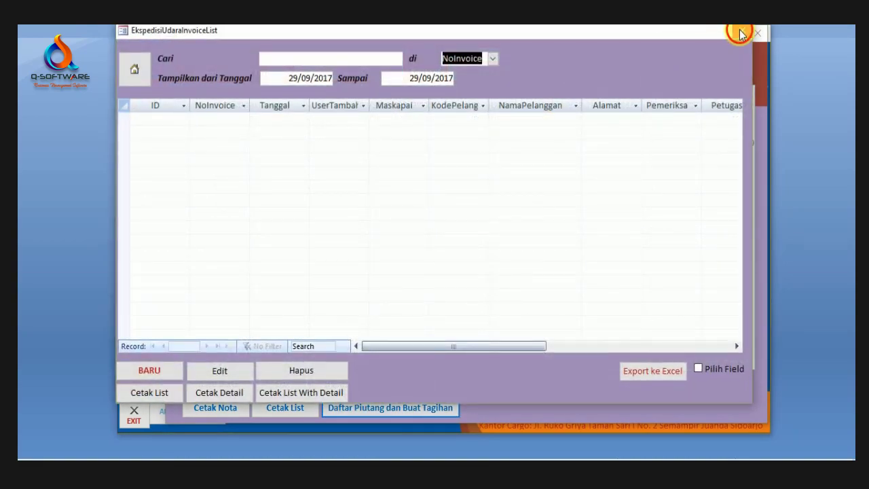
click(741, 34)
click(284, 413)
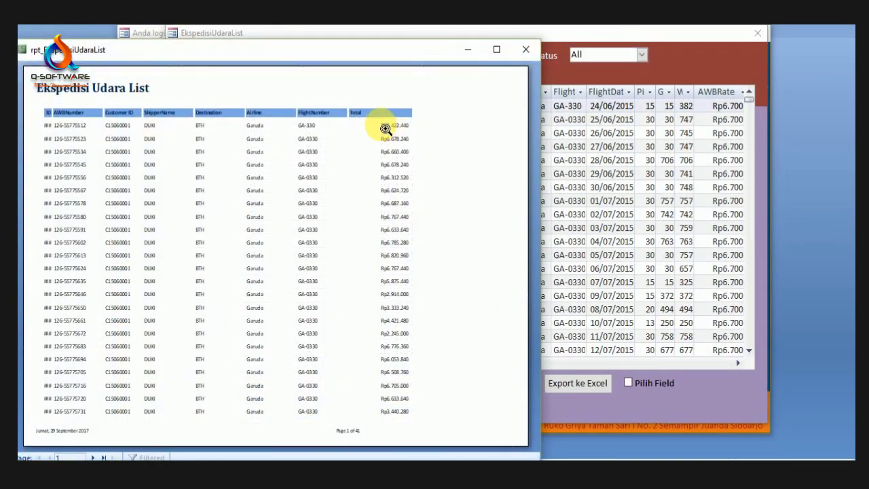
click(533, 45)
click(316, 121)
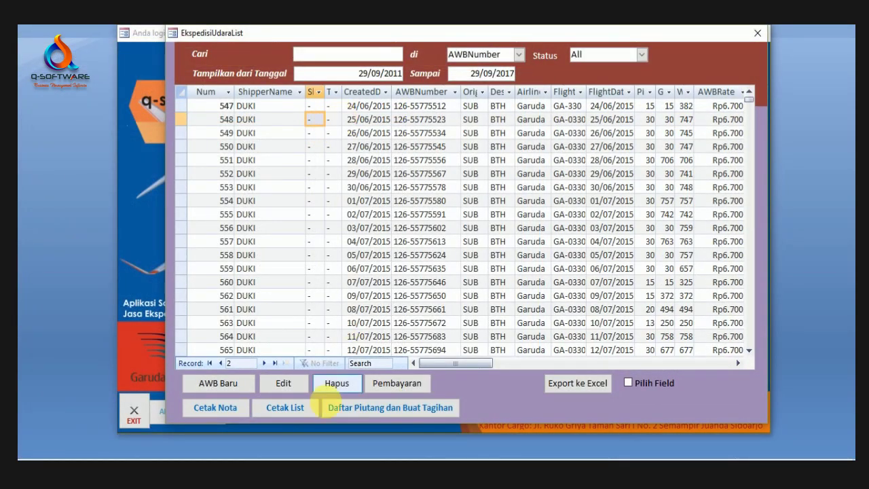
scroll(420, 204, down, 15)
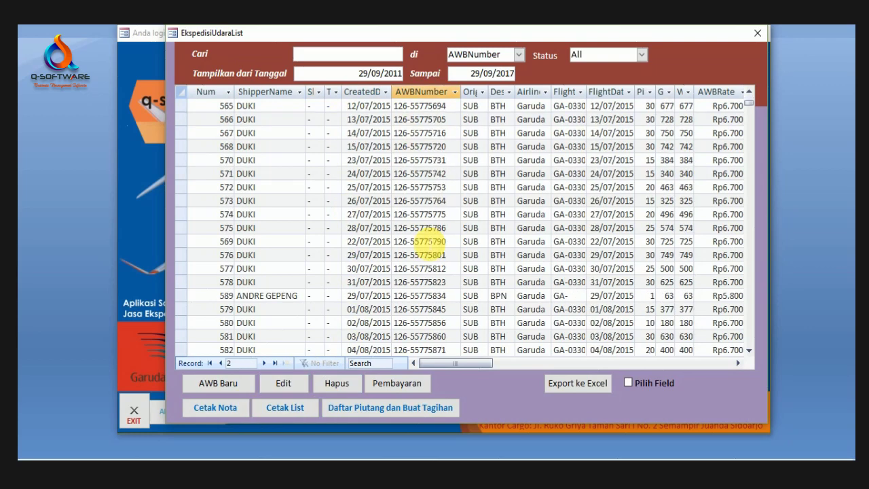
scroll(324, 251, down, 5)
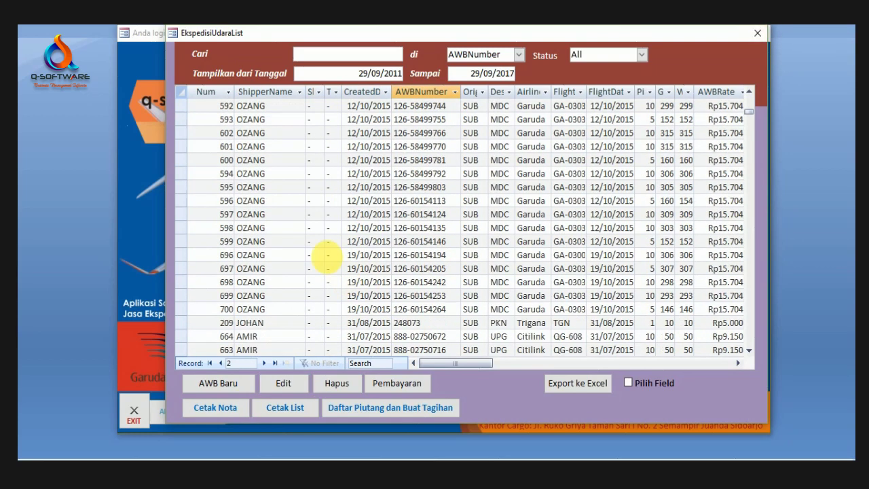
click(331, 228)
Step: Preview the 41-page Ekspedisi Udara List report, zooming into its rows and title, then close it
click(285, 407)
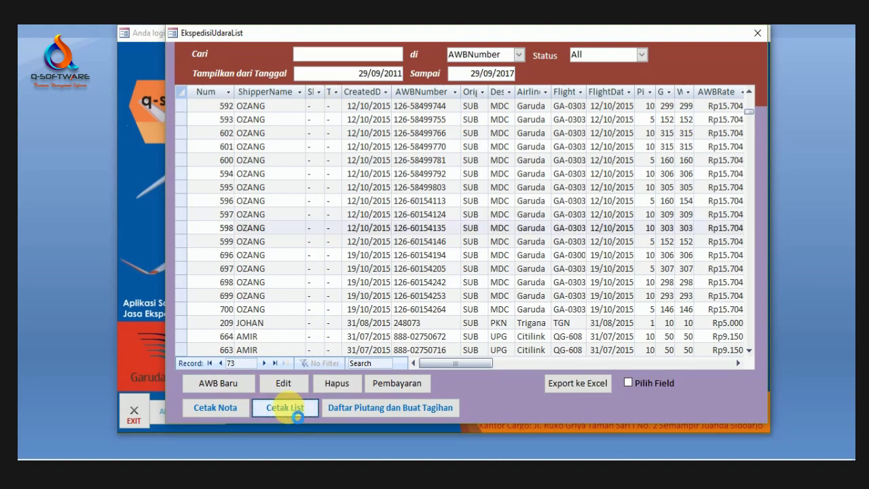
click(341, 136)
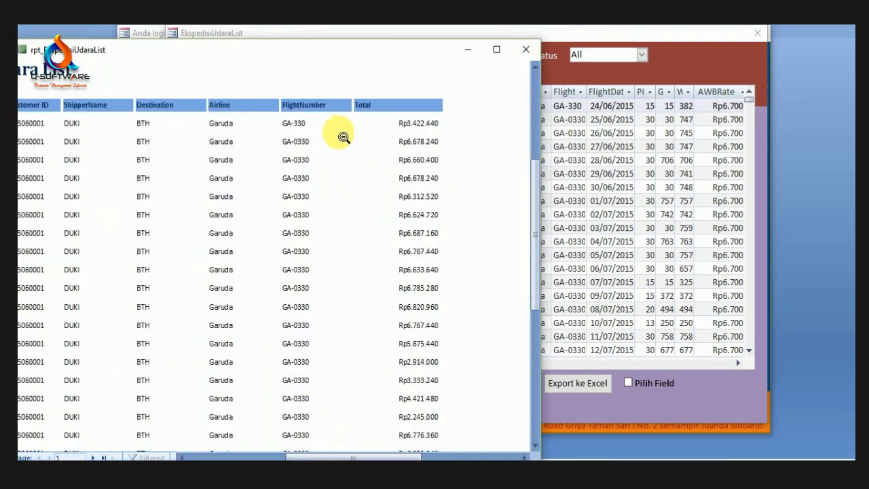
click(281, 139)
click(175, 98)
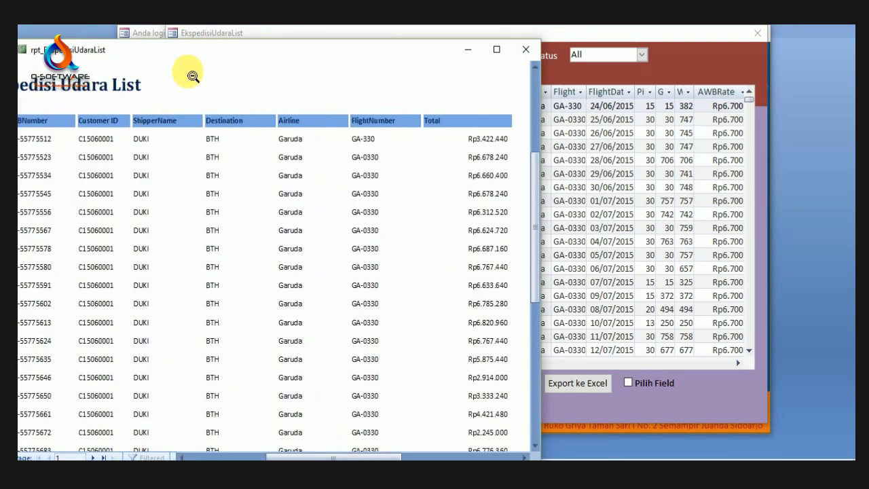
drag(270, 53, 393, 34)
click(374, 129)
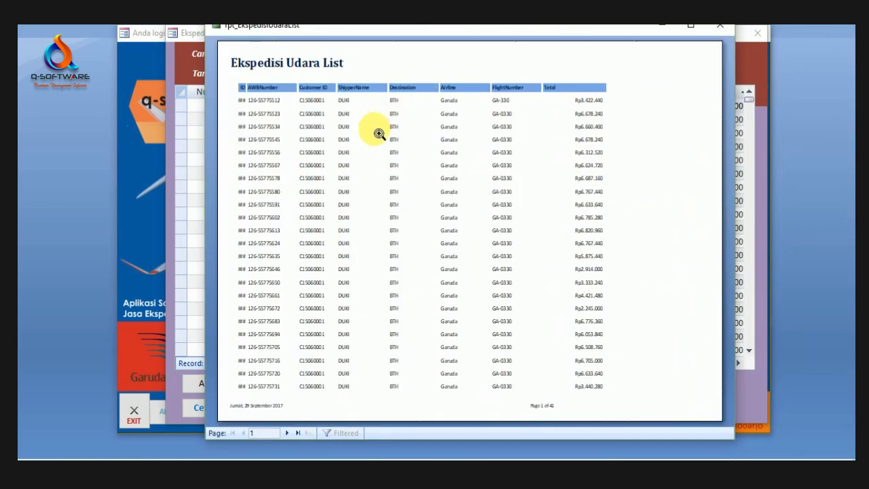
click(731, 29)
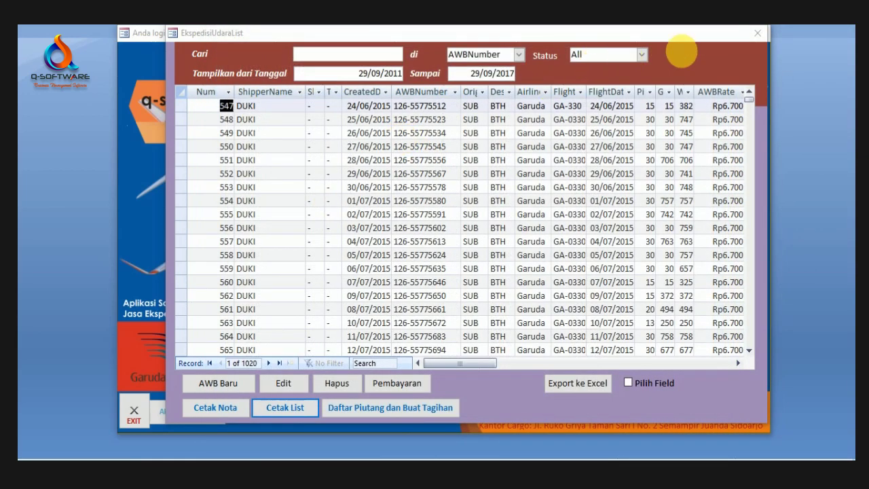
Step: Close the AWB list and cycle through the Administrator, Laporan and Transaksi menu panels
click(763, 34)
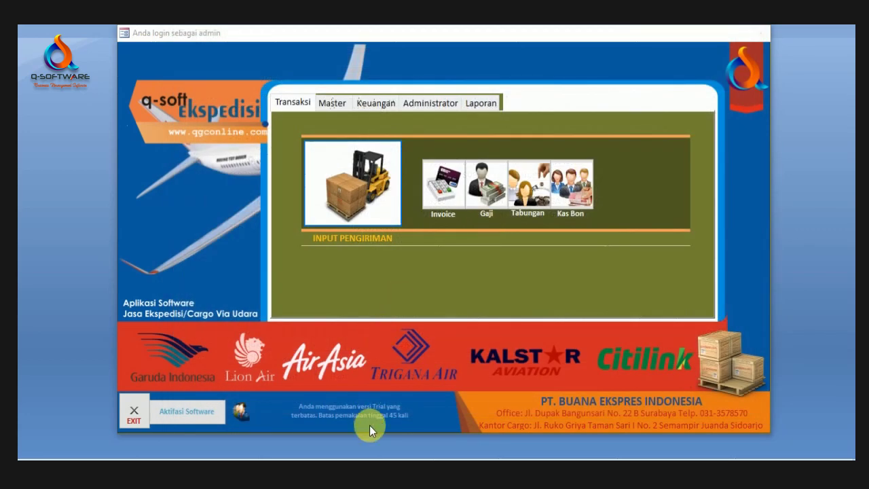
click(435, 105)
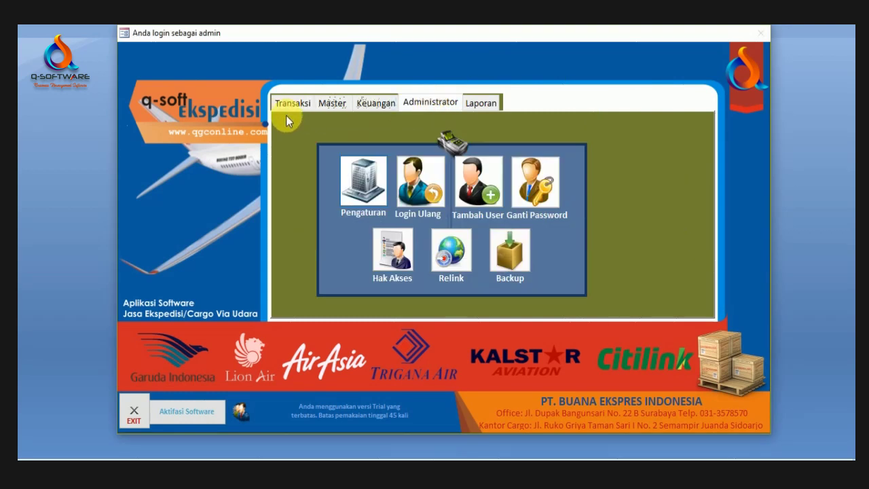
click(292, 102)
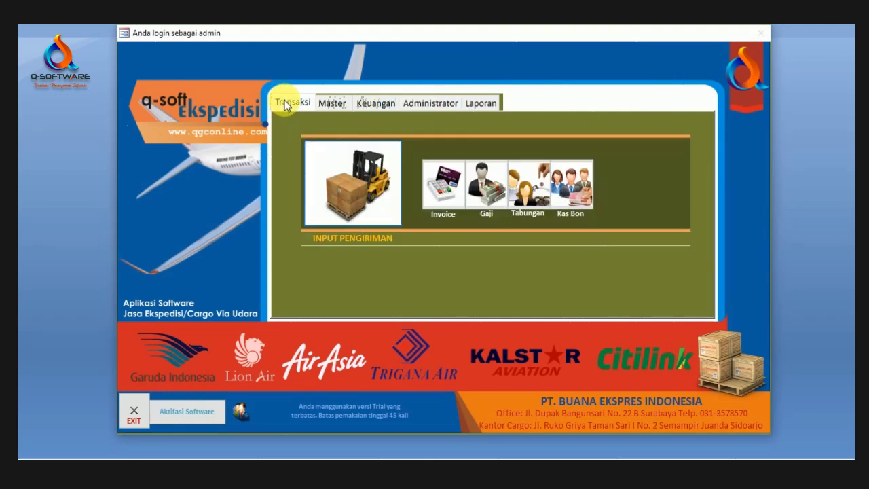
click(490, 104)
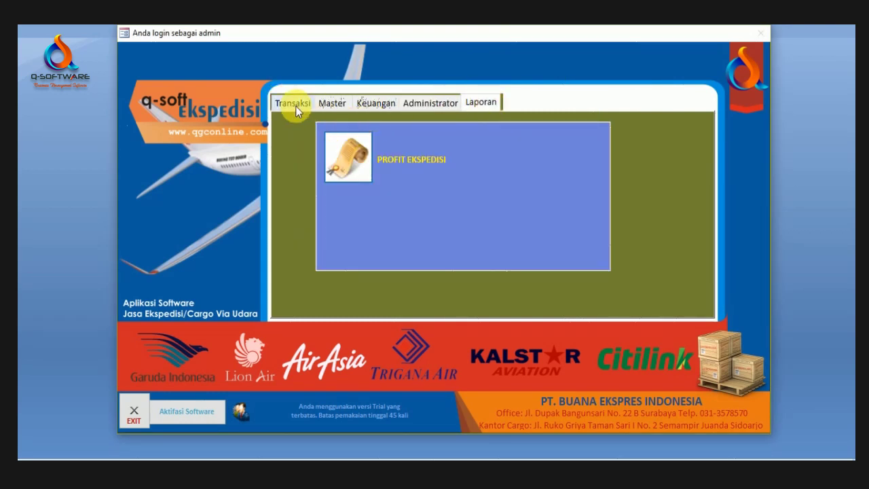
click(295, 106)
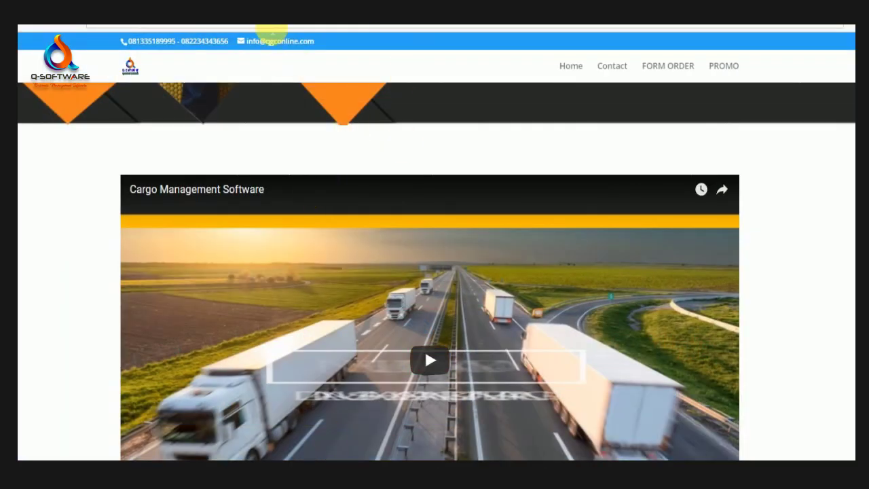
Step: Scroll the qgconline.com Q-Soft Ekspedisi page, view Mengapa and About, and reach the demo video
scroll(258, 90, up, 10)
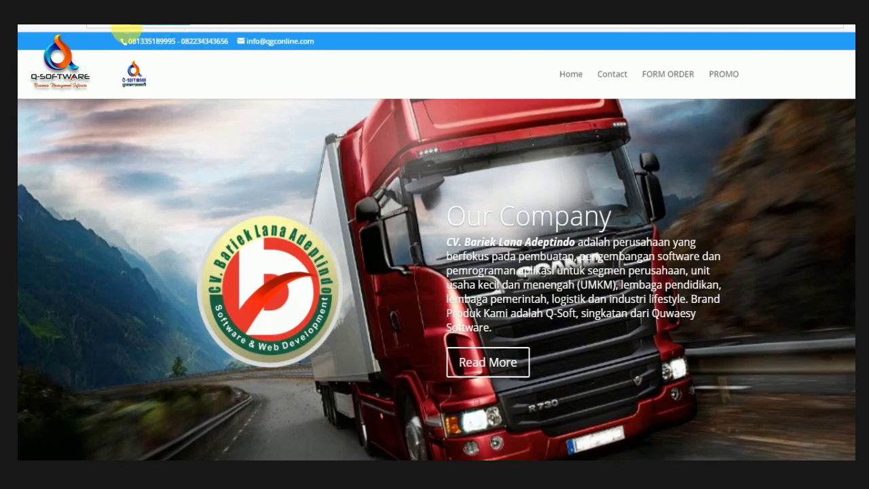
scroll(279, 120, down, 8)
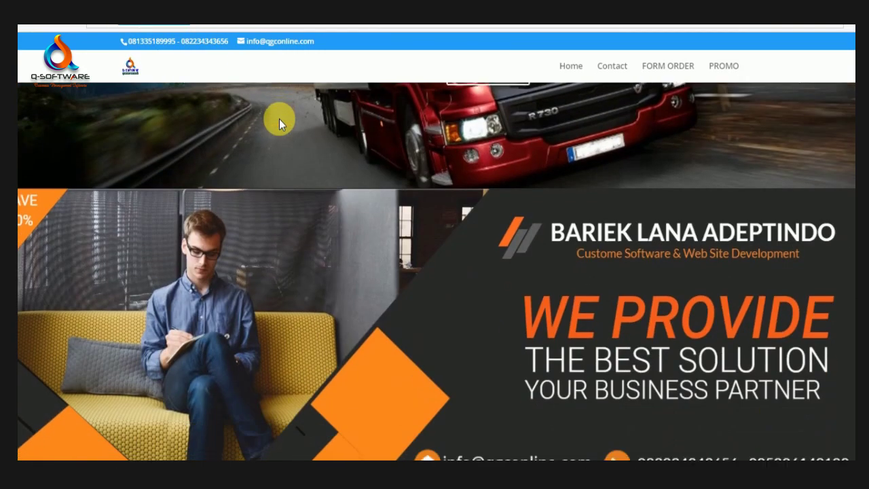
scroll(279, 118, down, 12)
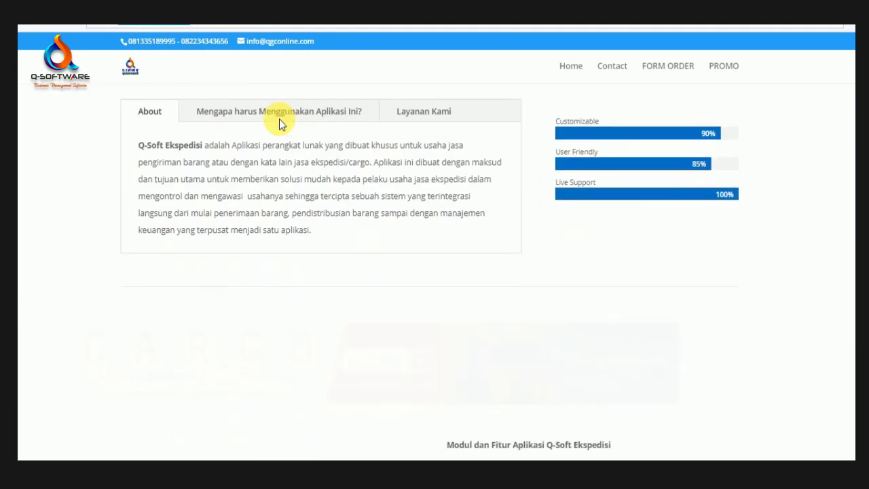
click(258, 249)
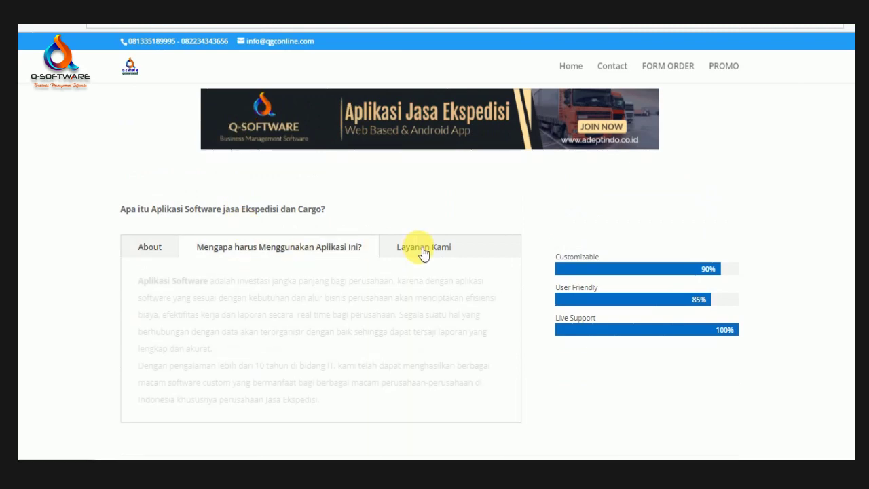
click(170, 246)
scroll(361, 233, down, 5)
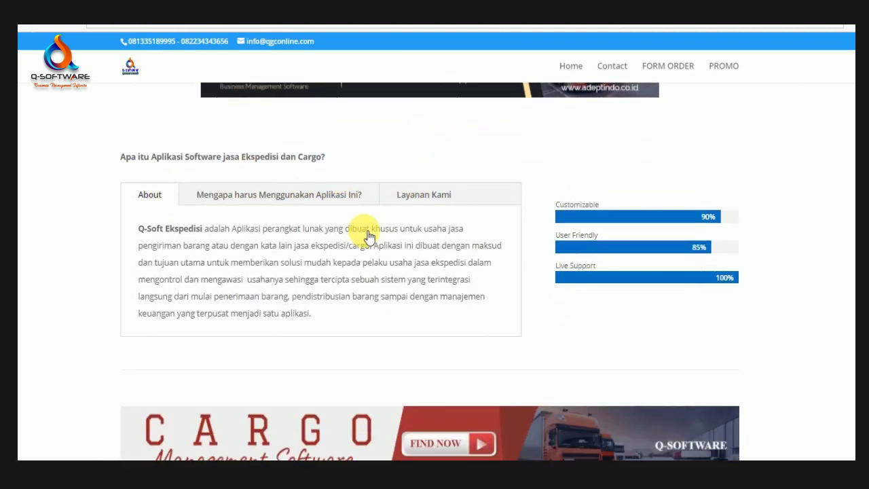
scroll(367, 236, down, 10)
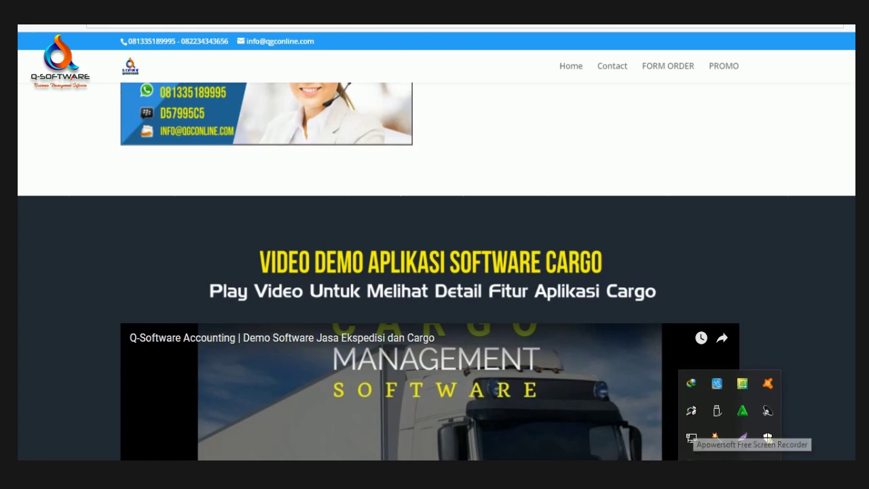
click(692, 463)
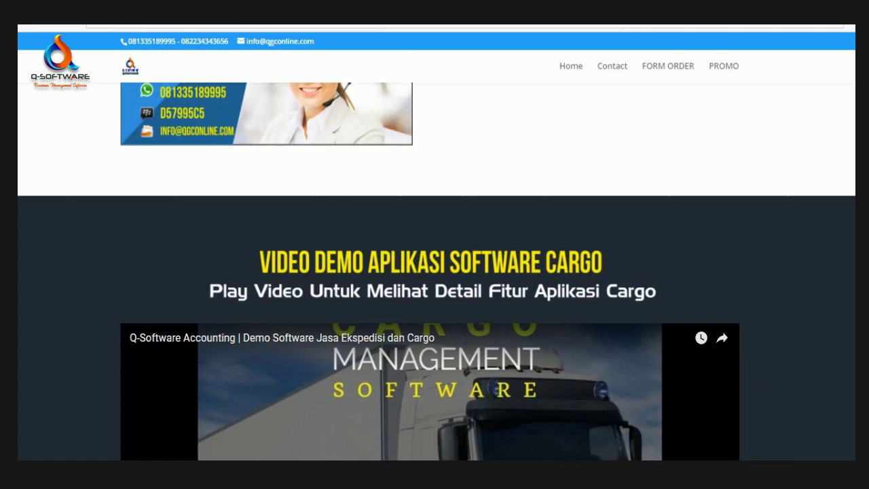